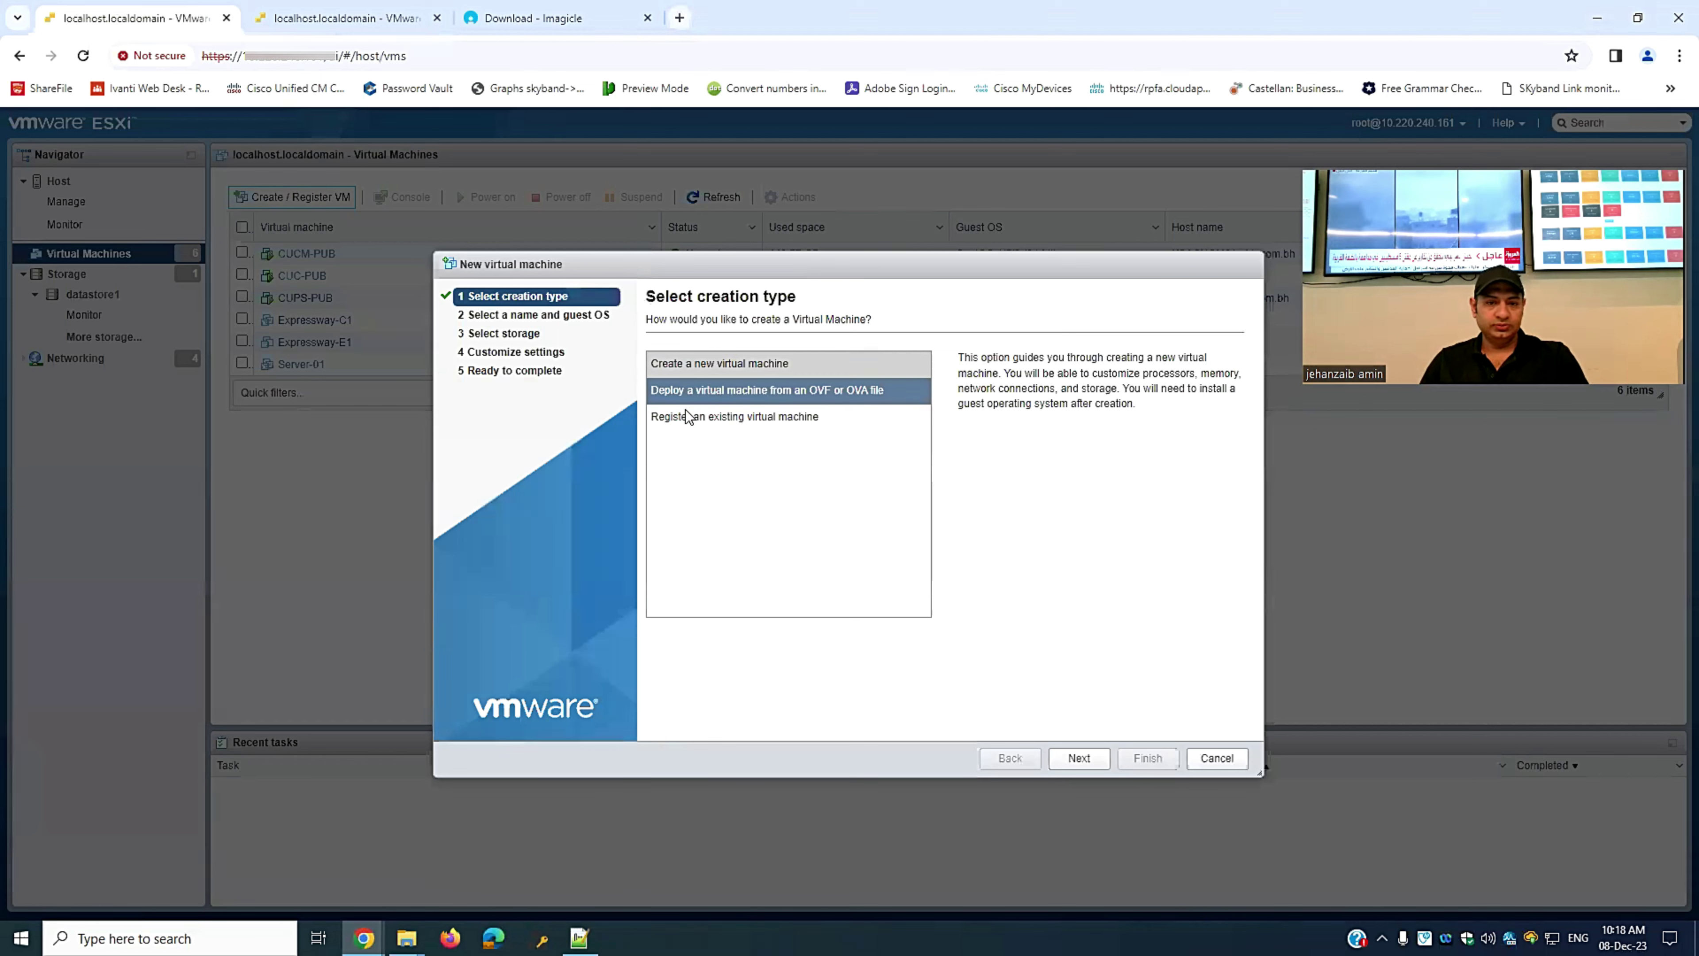
# - Choose to deploy the new virtual machine from an OVF or OVA file
pyautogui.click(749, 392)
# - Name the VM imagical-01 and load Imagicle-VA2019-CCM-55-2023.Summer.1.h2.ova
pyautogui.click(1079, 758)
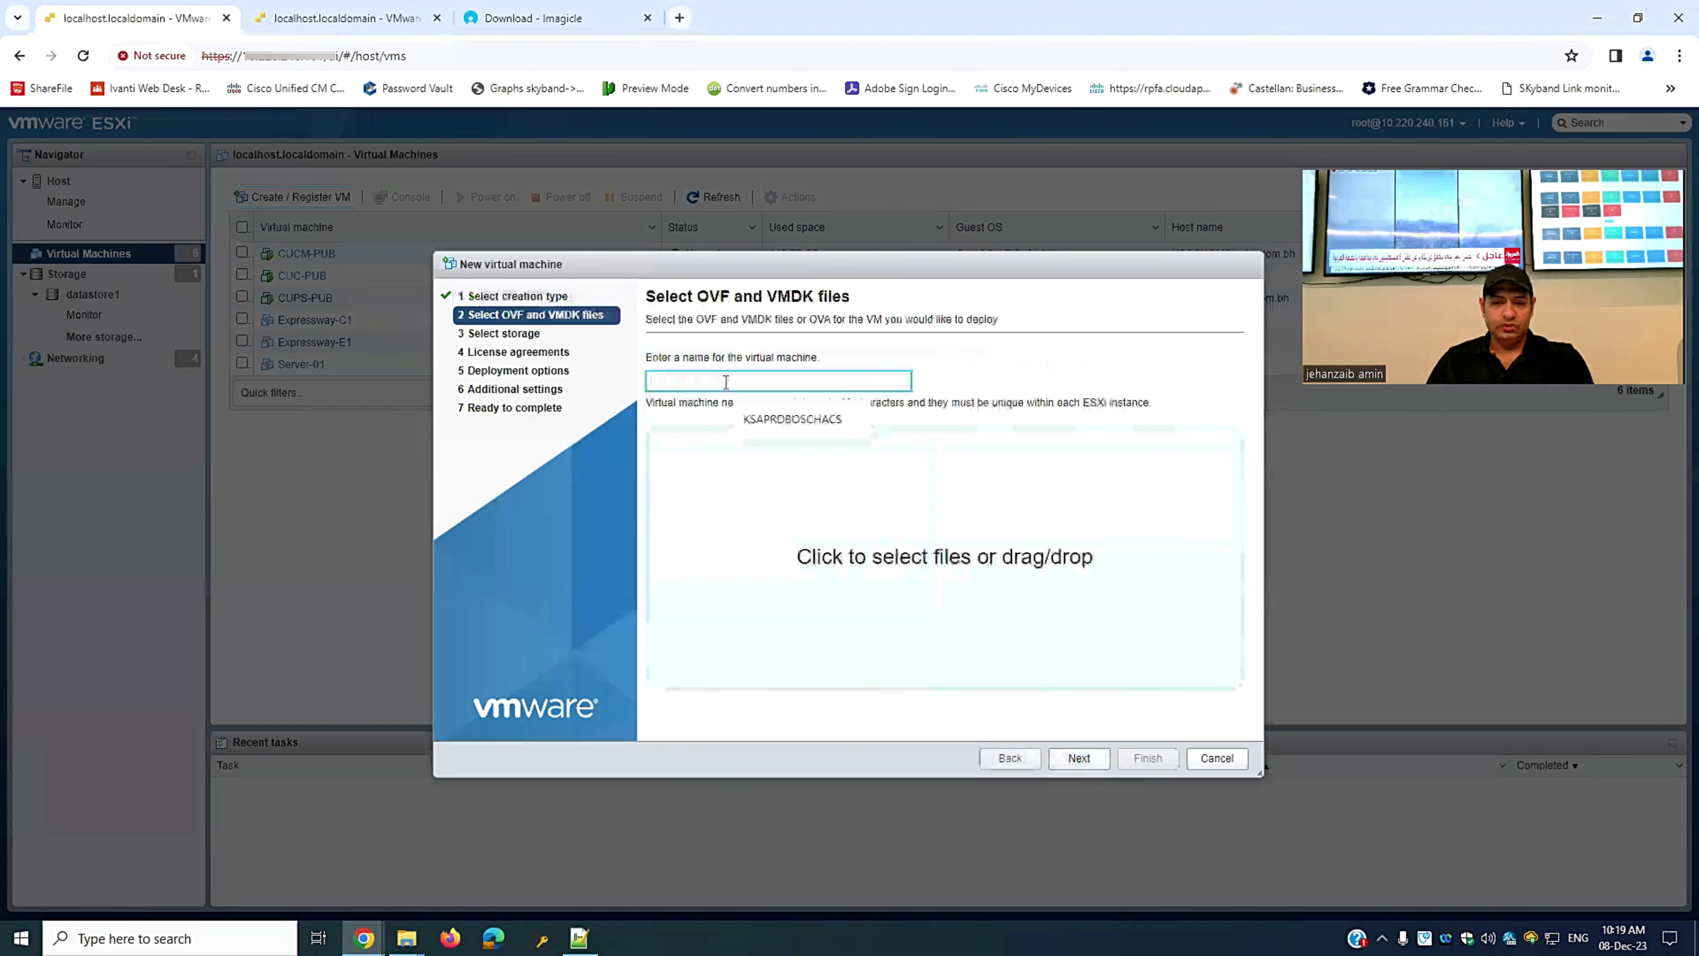
pyautogui.write('imagical-01')
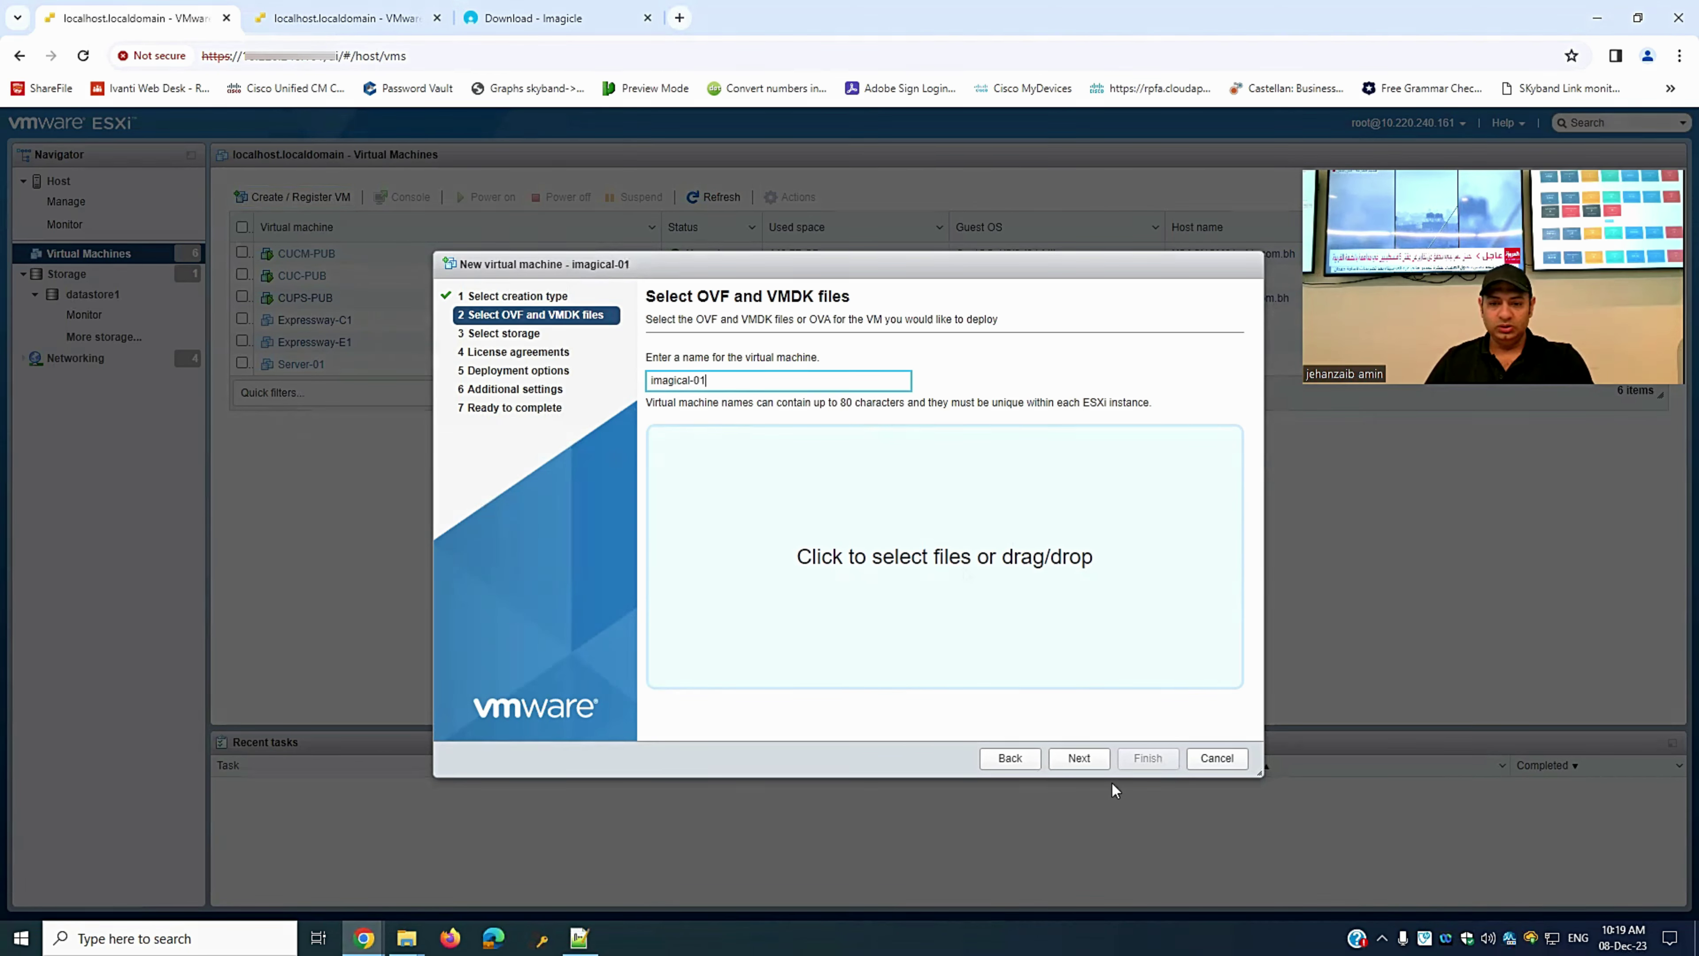
pyautogui.click(979, 600)
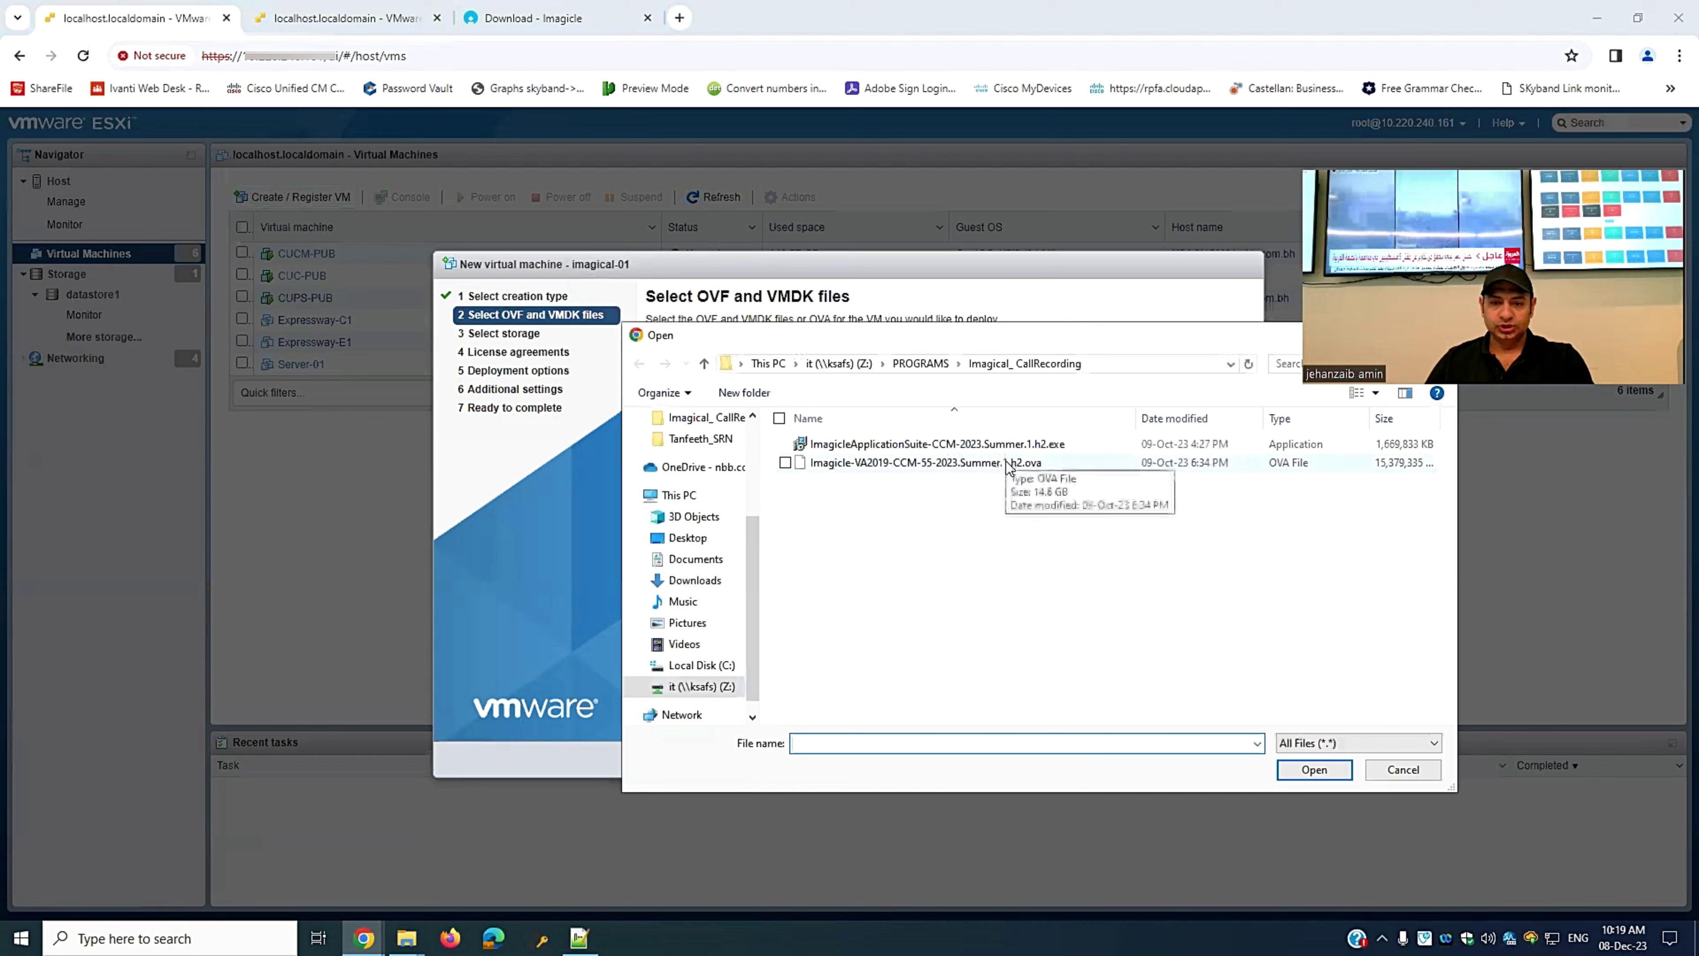
pyautogui.doubleClick(1006, 463)
pyautogui.moveTo(708, 380); pyautogui.dragTo(569, 387)
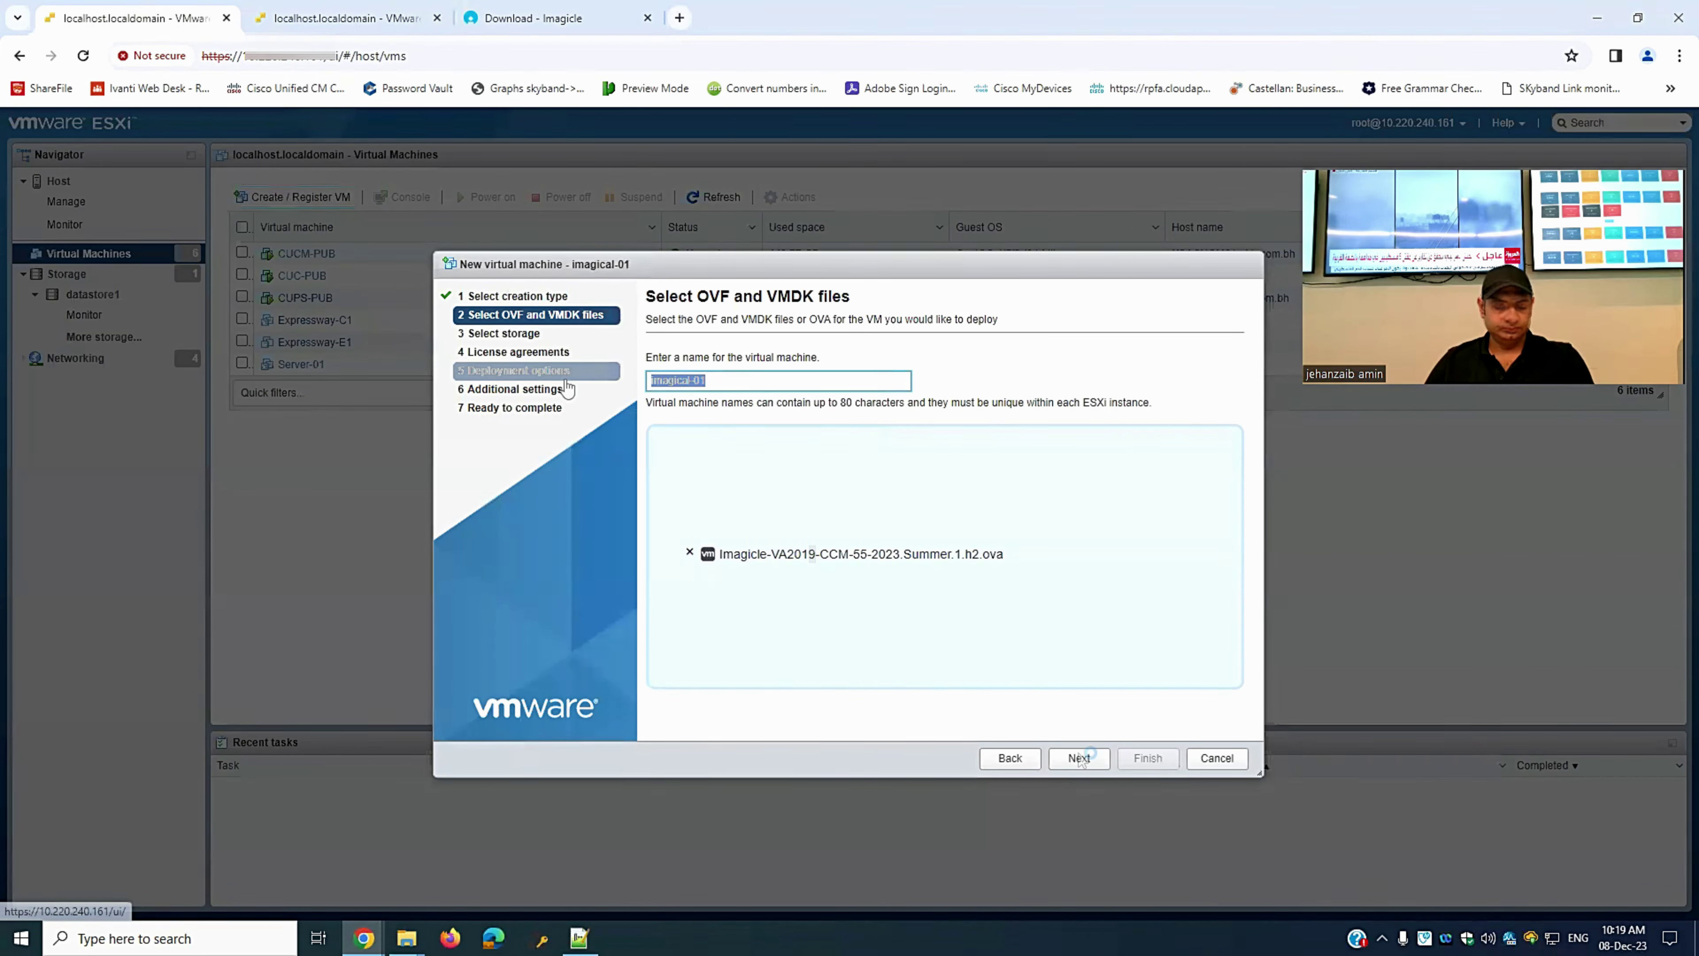
# - Keep datastore1 as storage and accept the Imagicle licence agreement
pyautogui.click(1079, 759)
pyautogui.click(1403, 769)
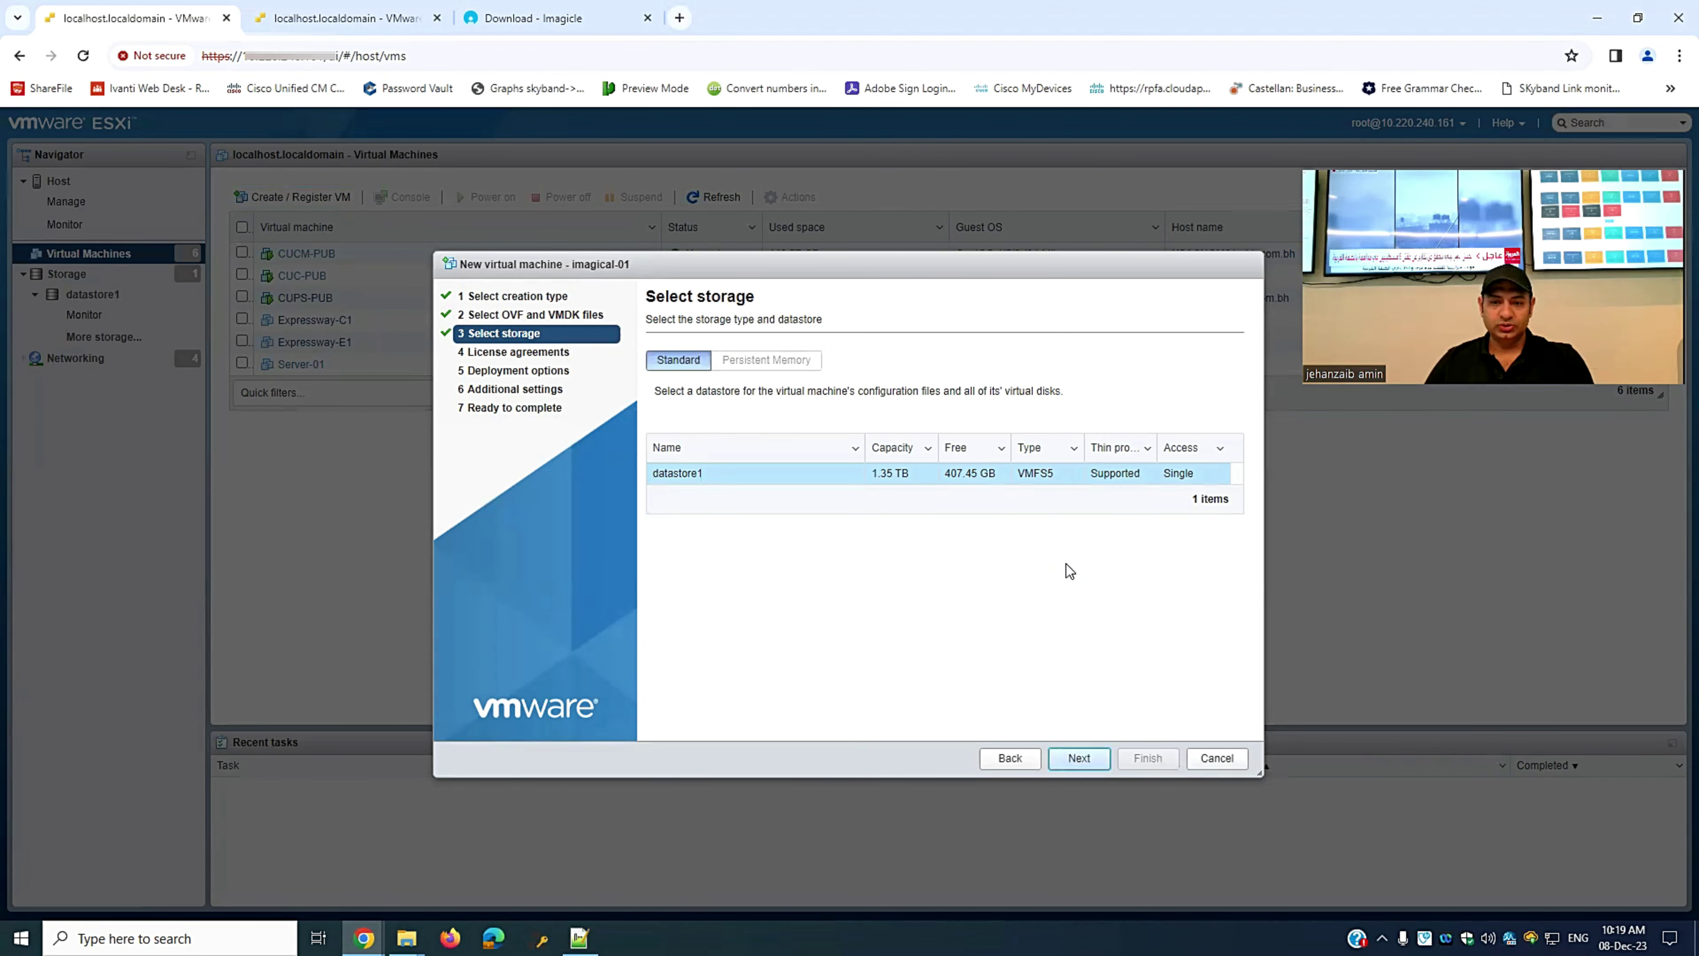
pyautogui.click(1075, 760)
pyautogui.click(1220, 712)
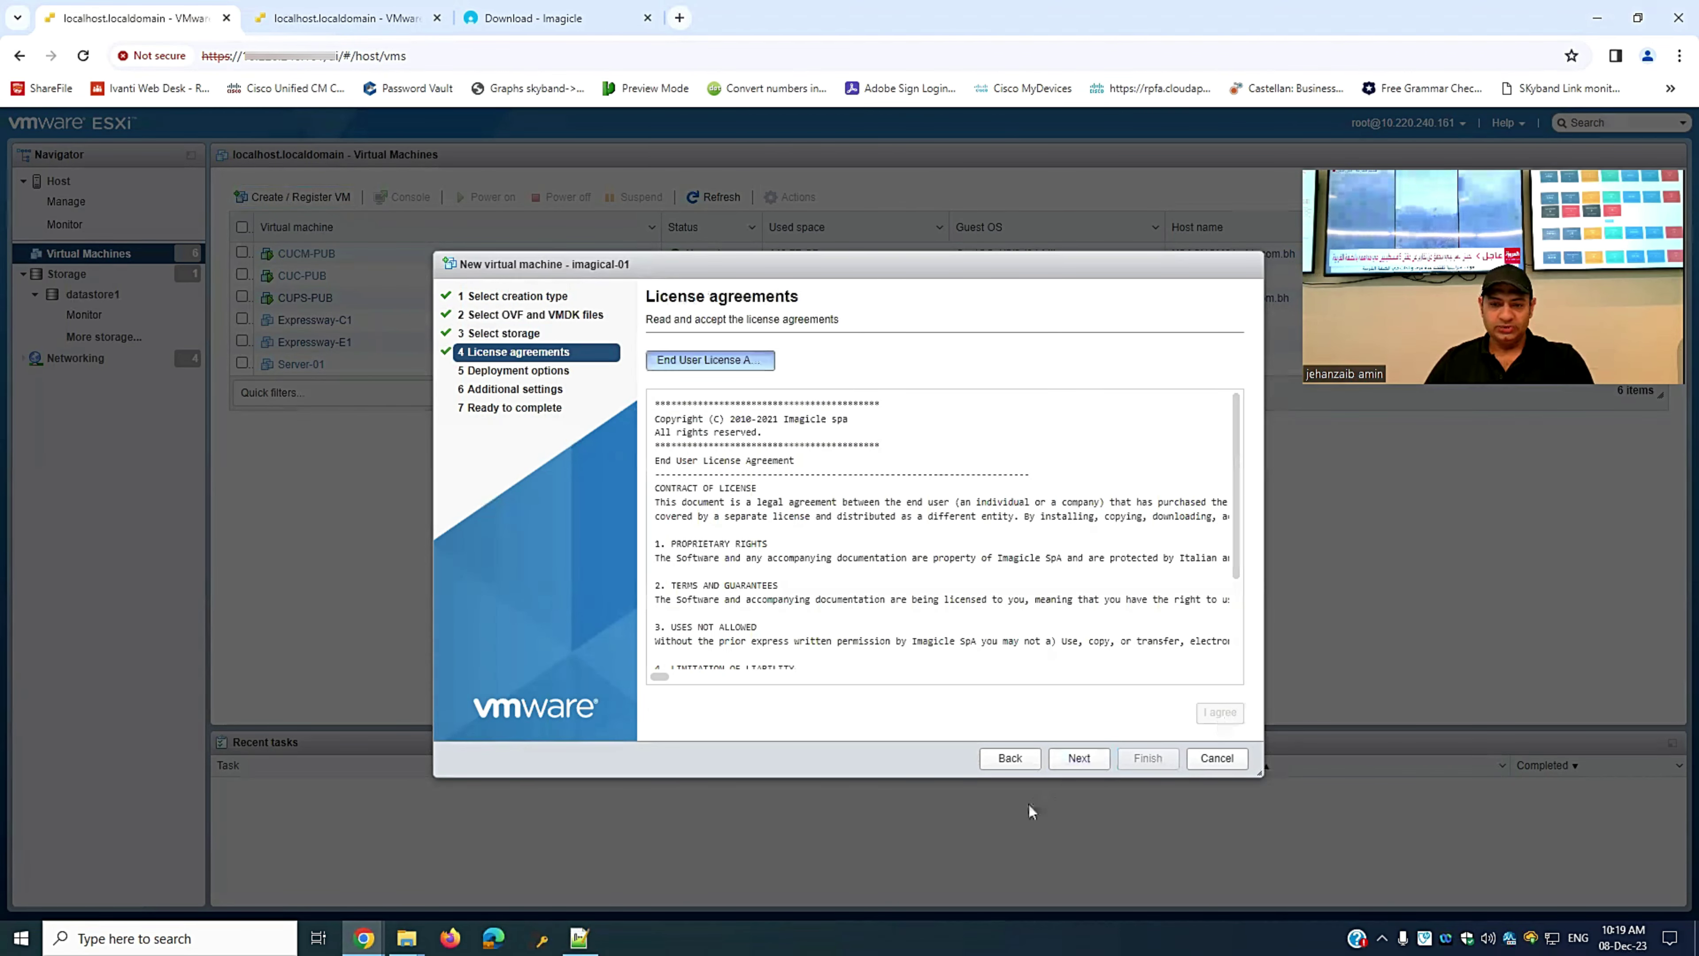
pyautogui.click(1076, 760)
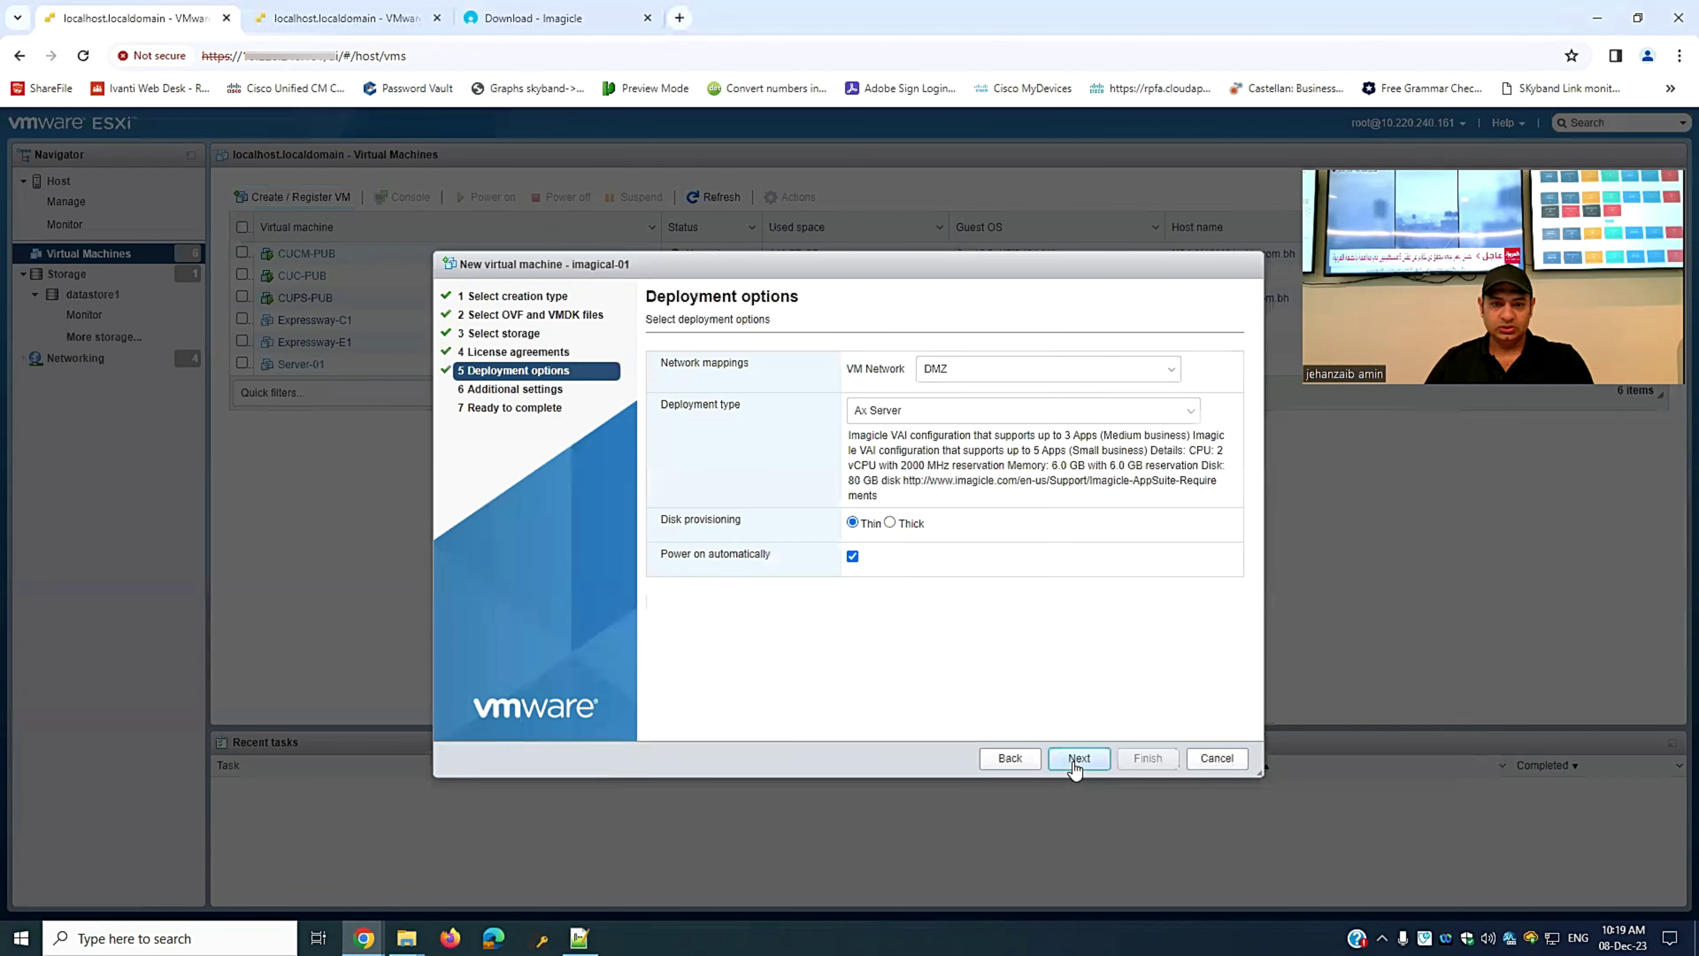
# - Map the VM Network to UC APP and check the deployment sizes, keeping Ax Server
pyautogui.click(1097, 370)
pyautogui.click(973, 418)
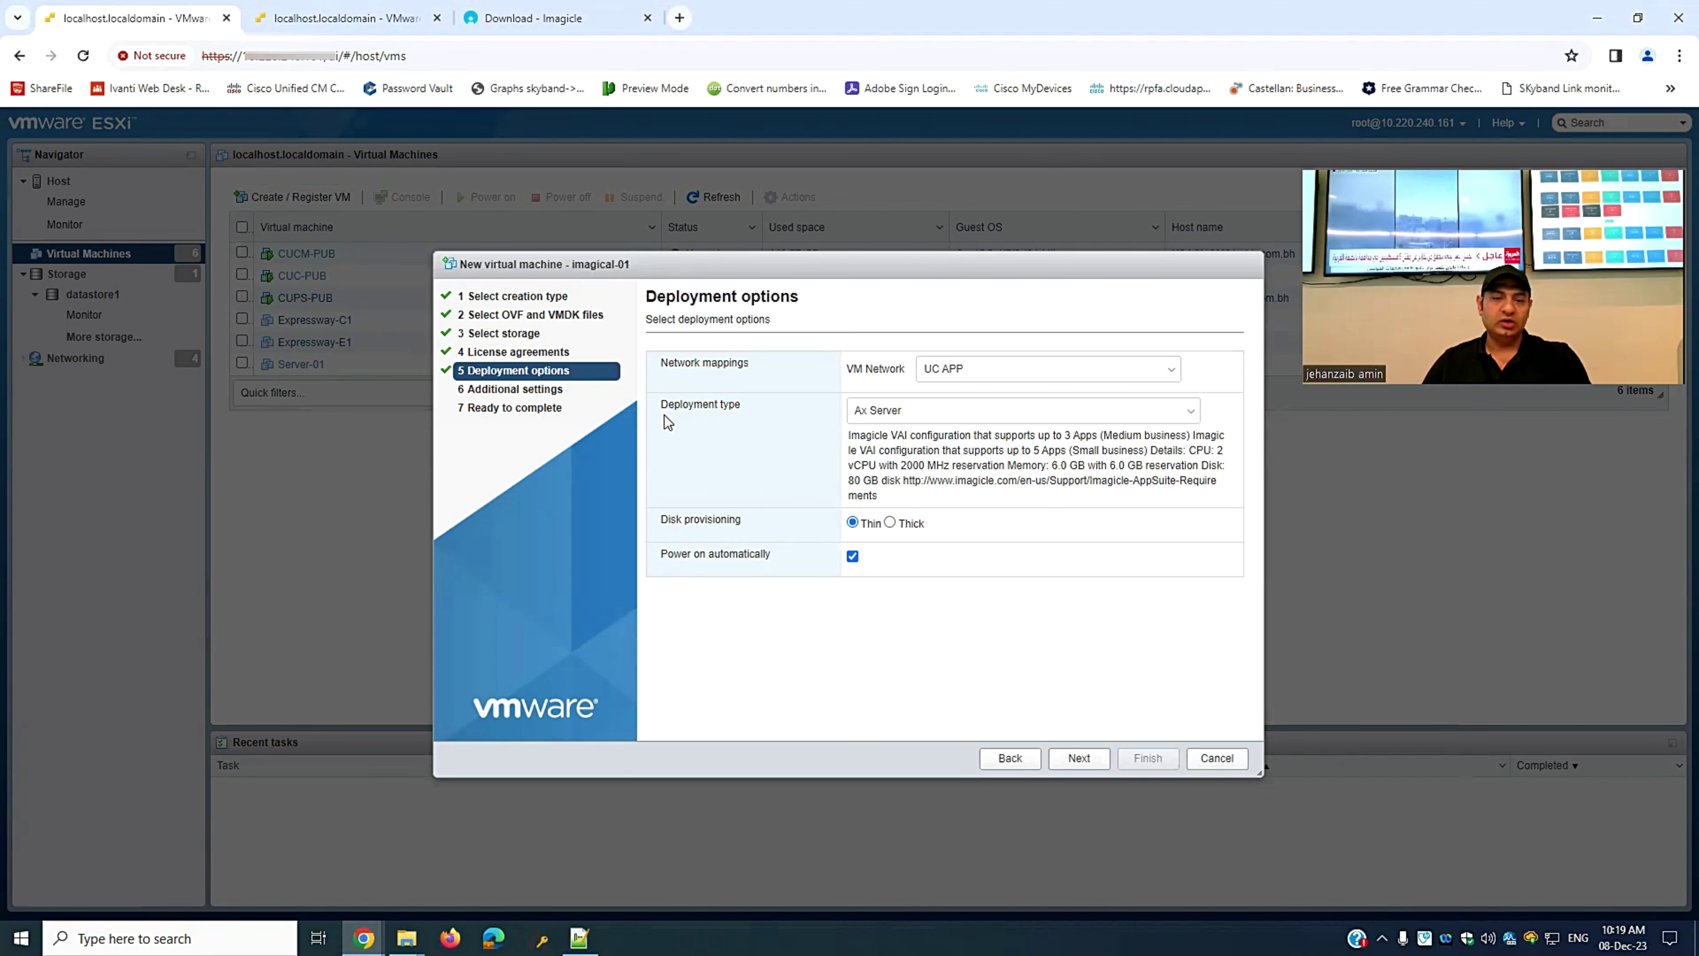
pyautogui.click(984, 417)
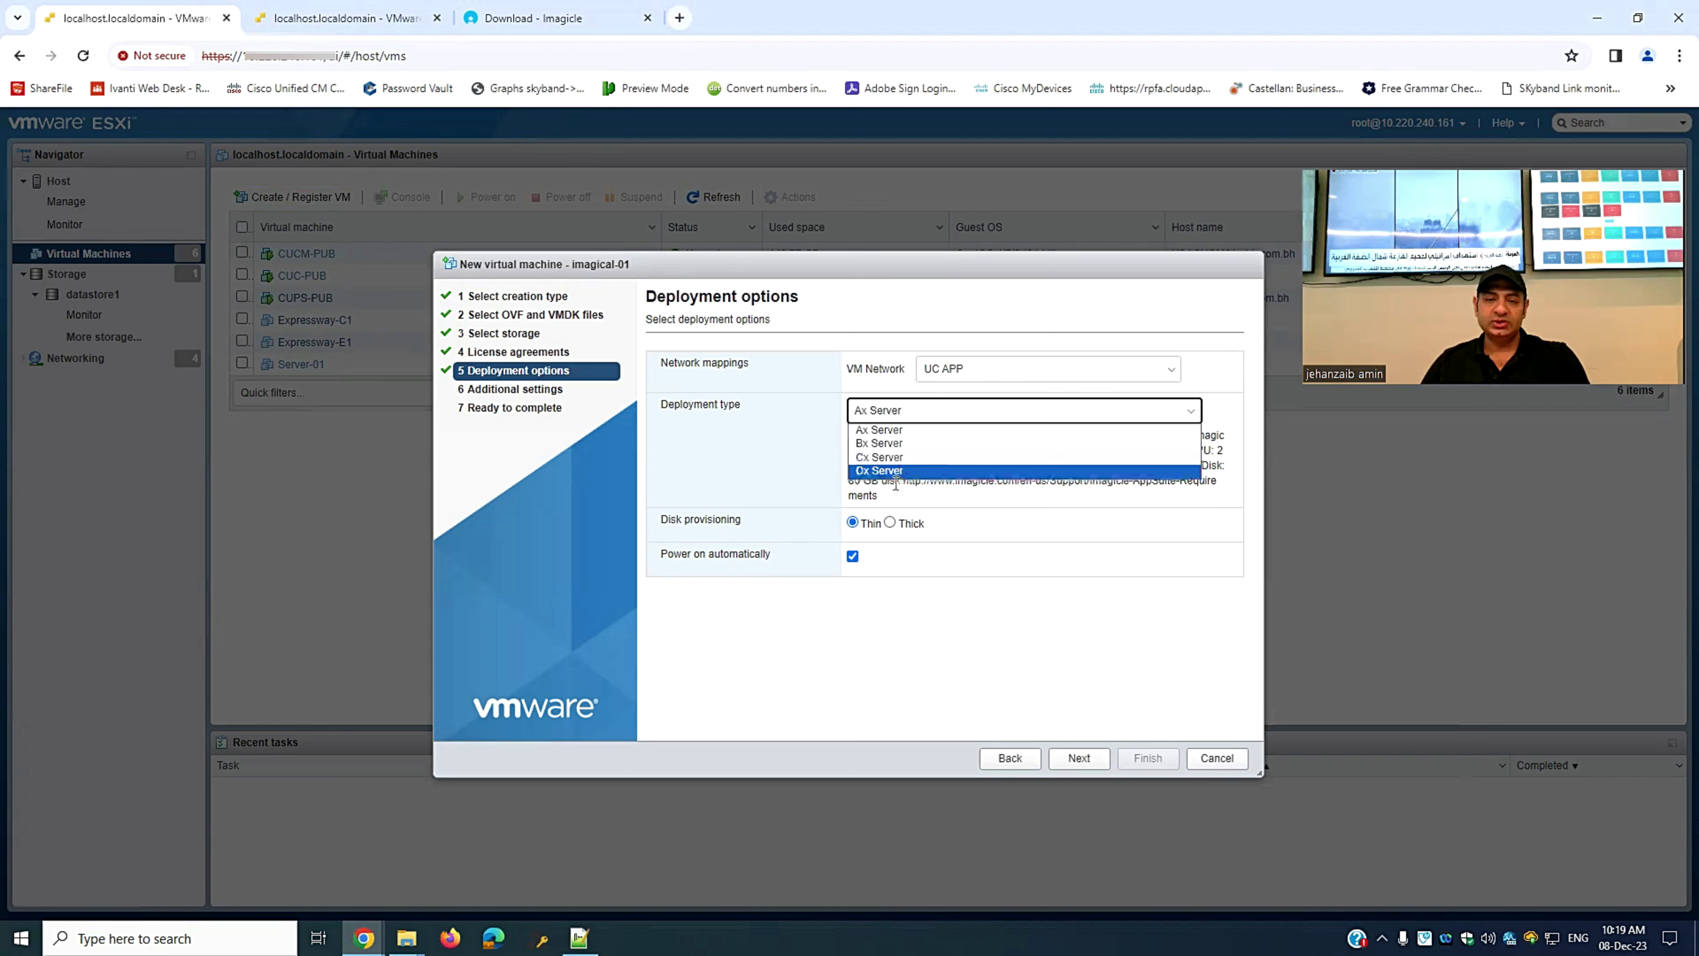
pyautogui.click(1008, 560)
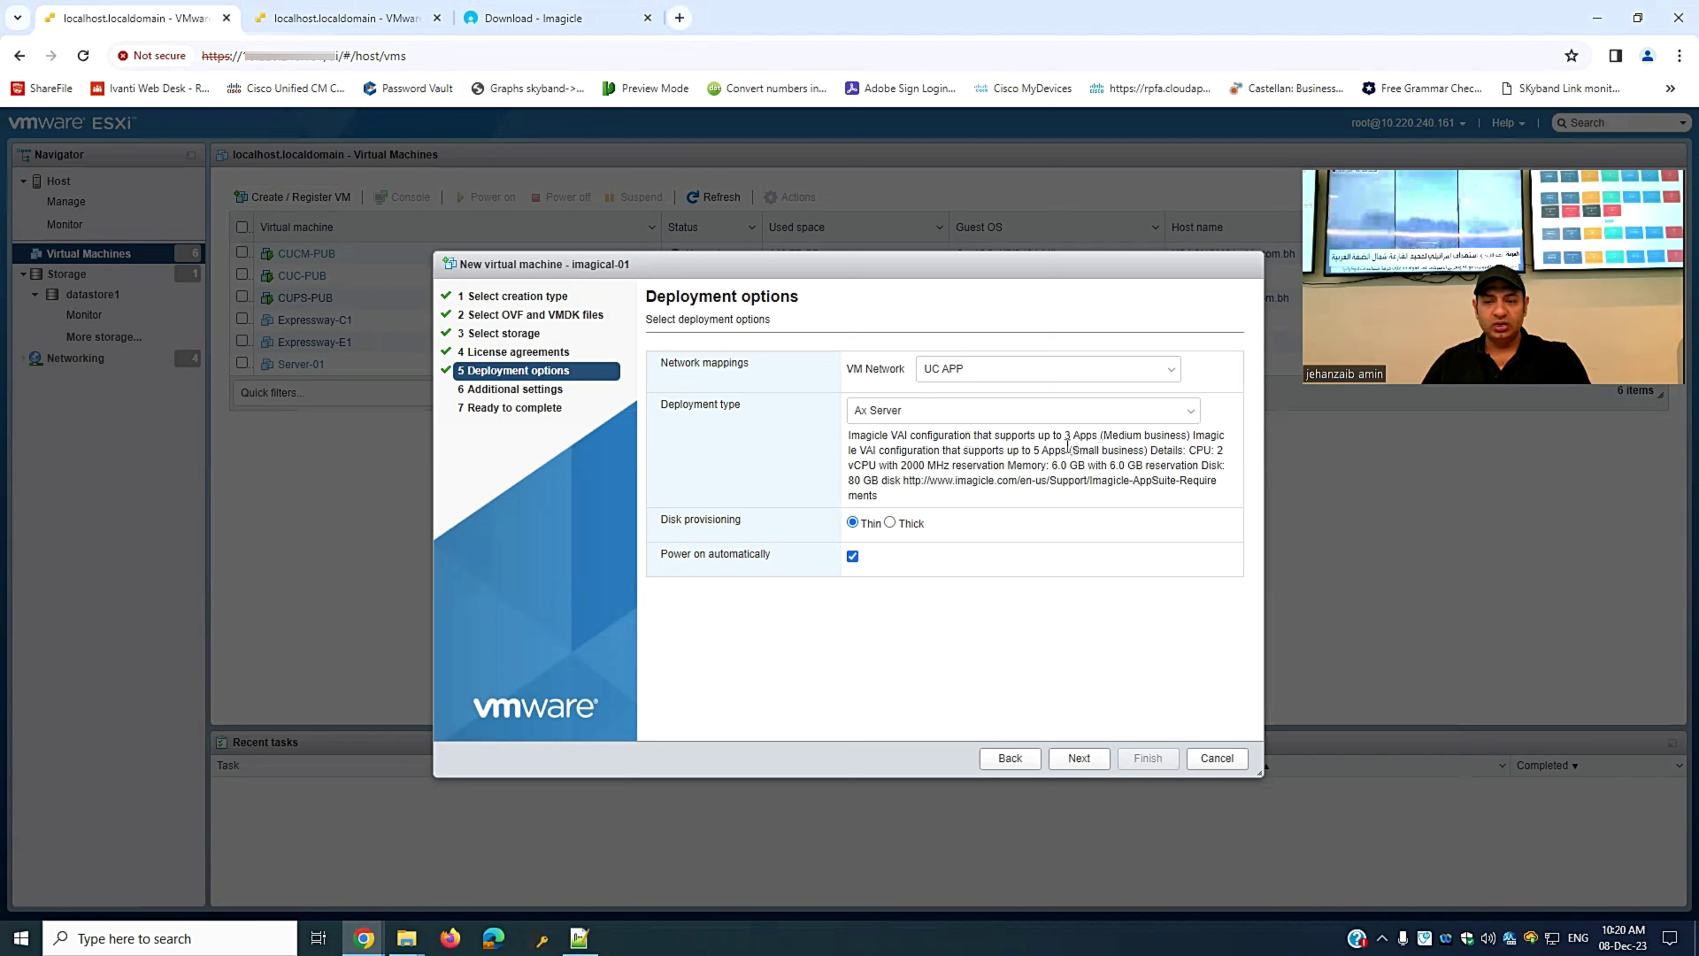
# - Review the Ax Server description's supported apps and its CPU, memory and disk specs
pyautogui.moveTo(1075, 439); pyautogui.dragTo(1183, 439)
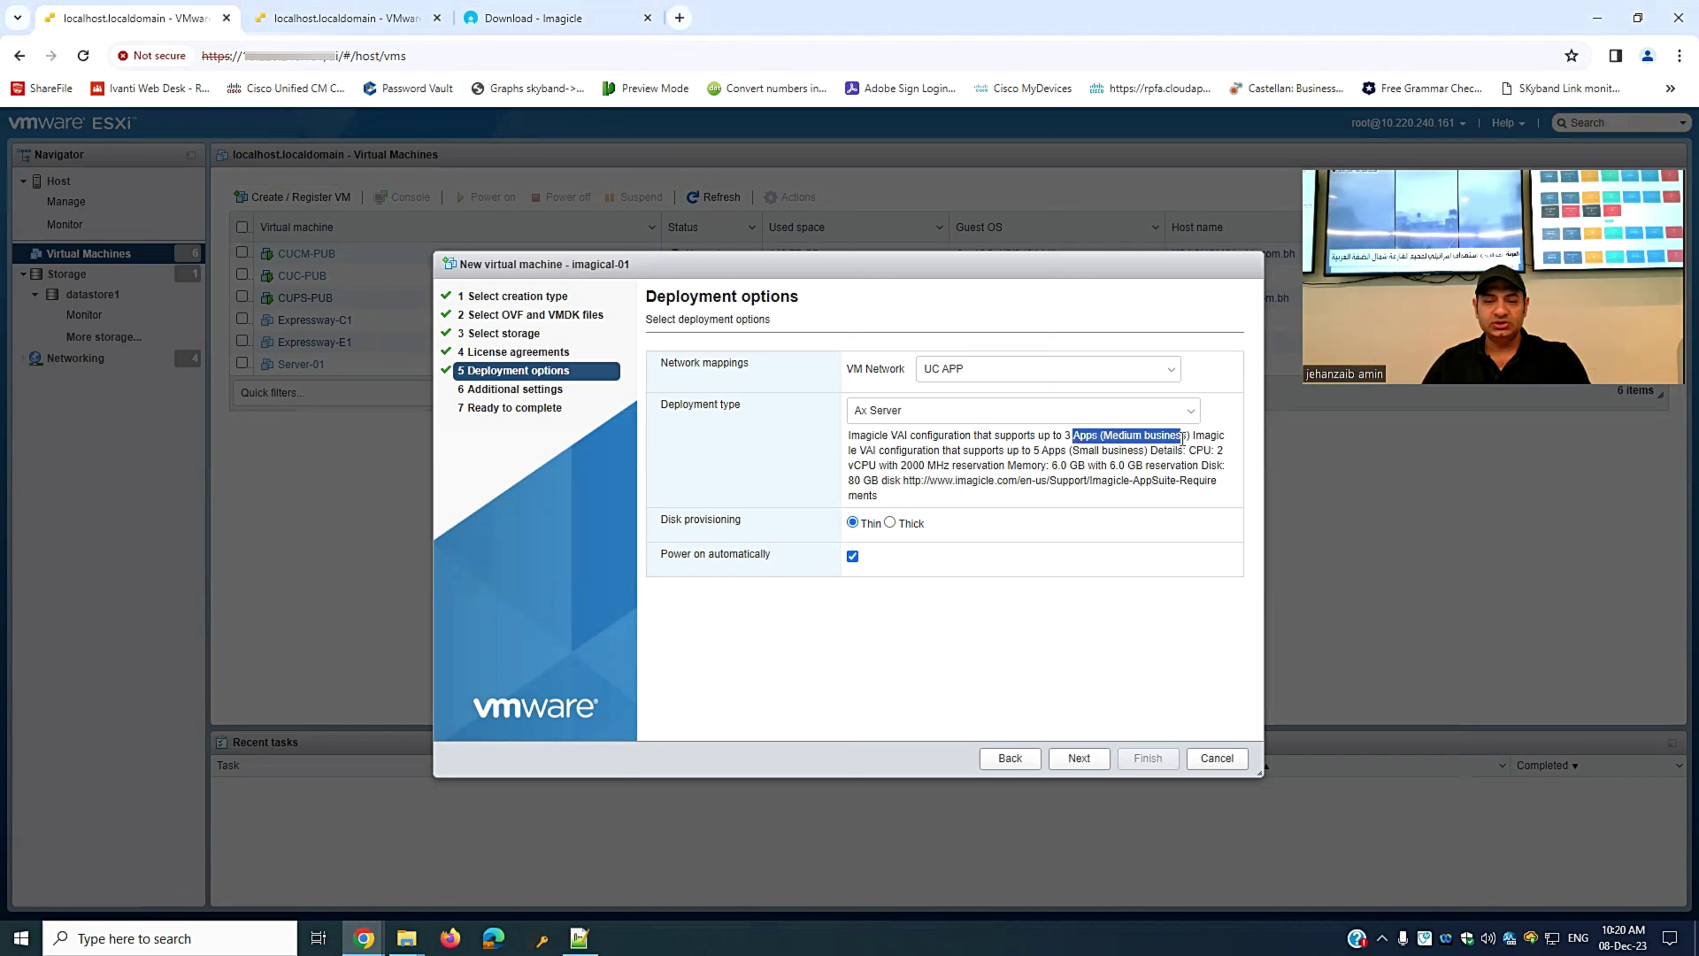
pyautogui.click(1194, 453)
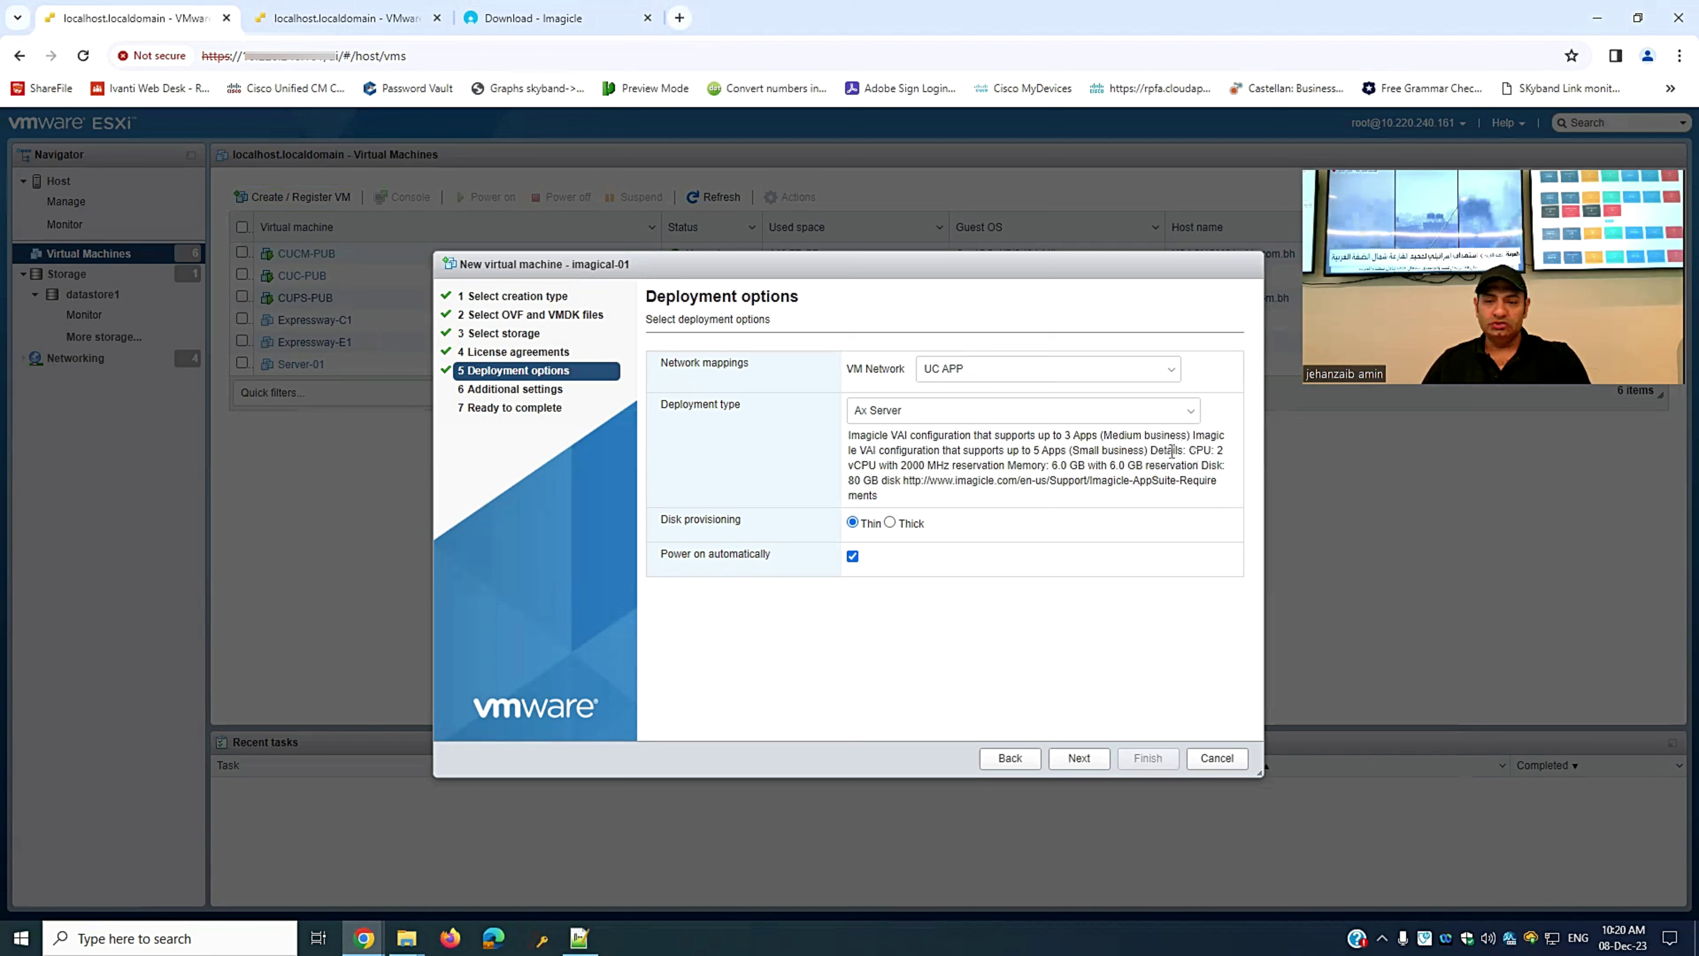
pyautogui.moveTo(1192, 450); pyautogui.dragTo(1234, 465)
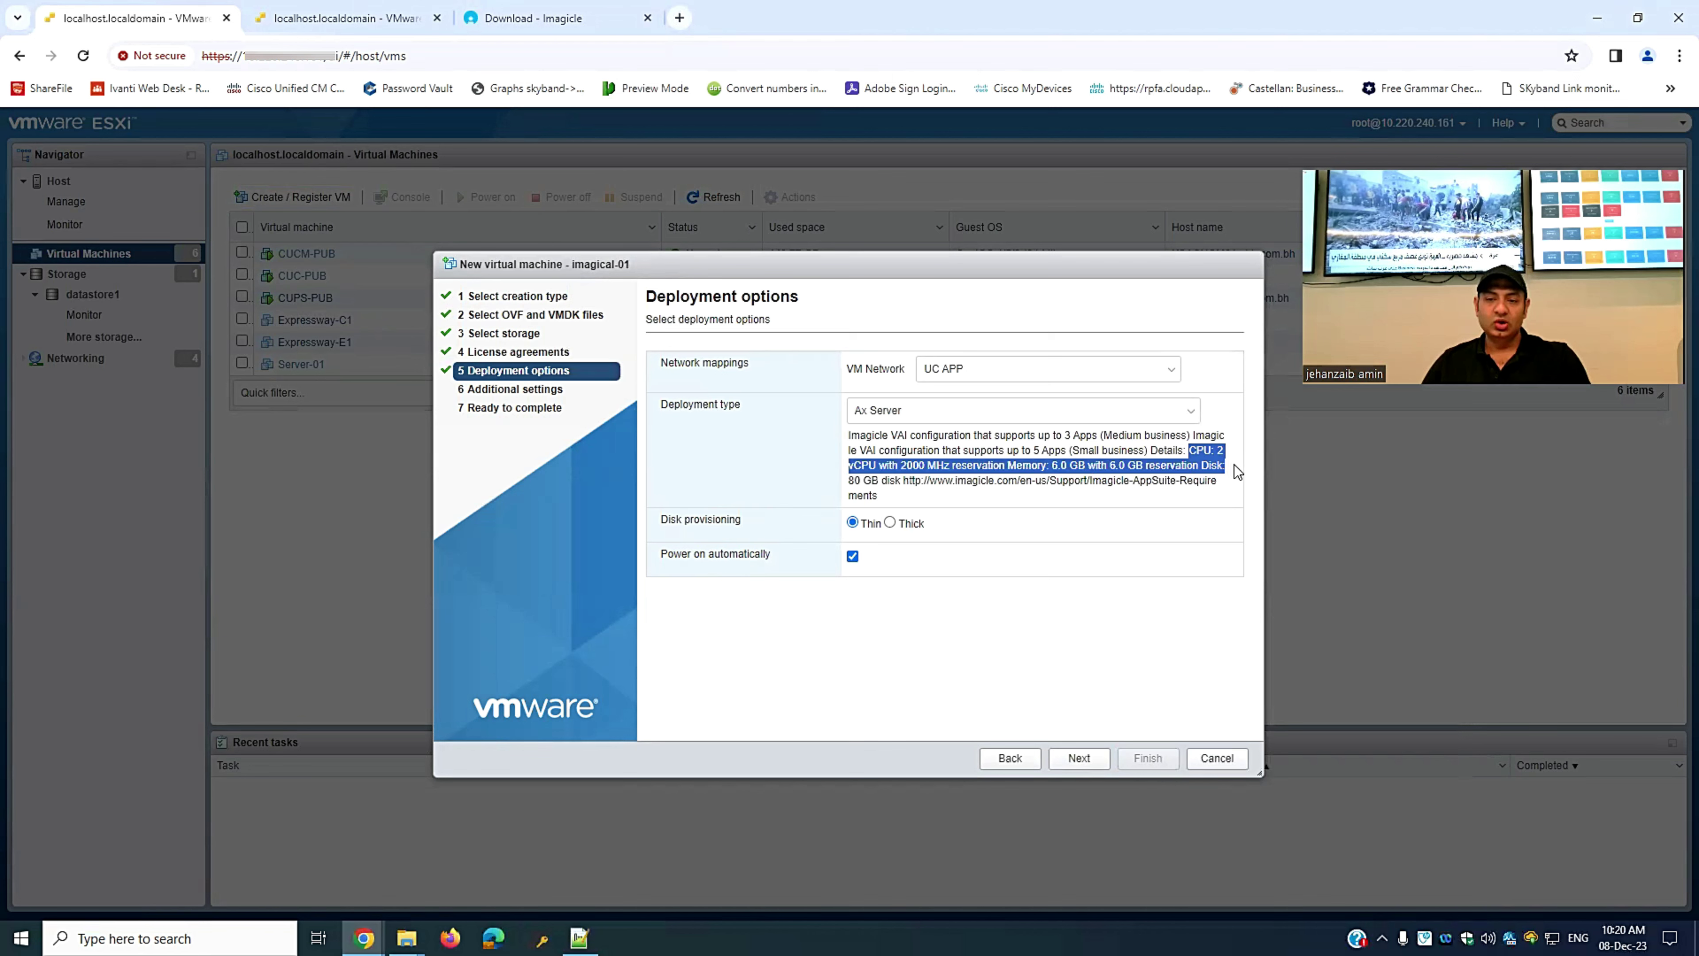
pyautogui.click(1138, 506)
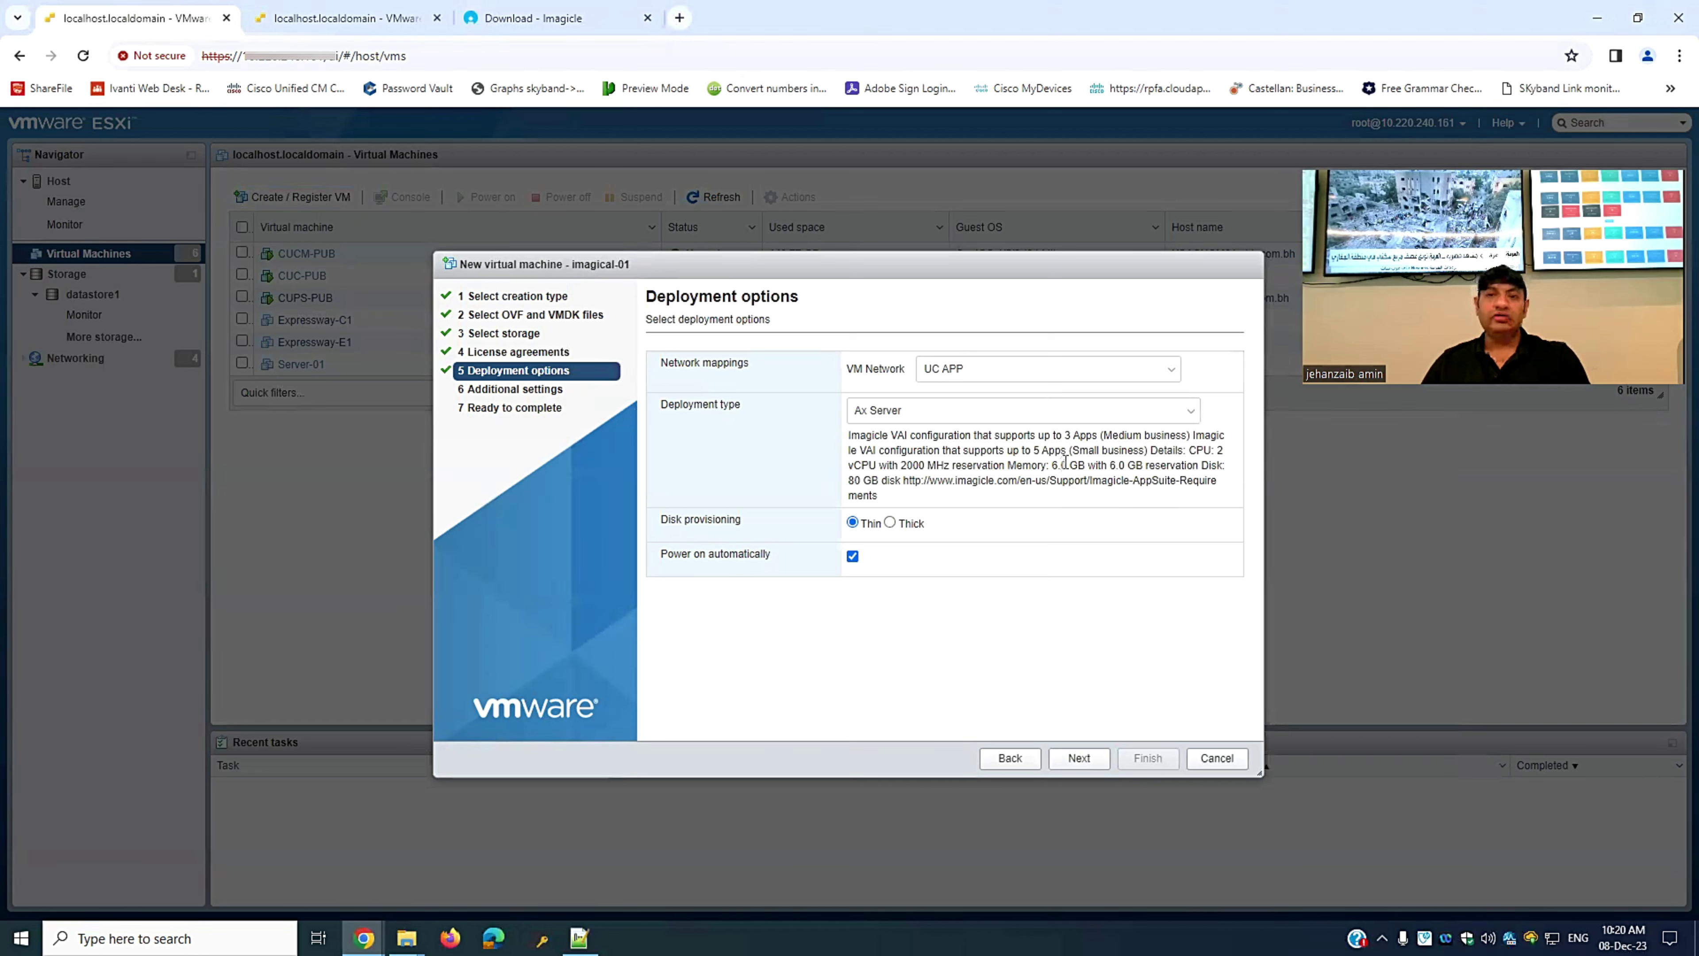
# - Preview the Dx Server size and its CPU reservation, then revert to Ax Server
pyautogui.click(1087, 415)
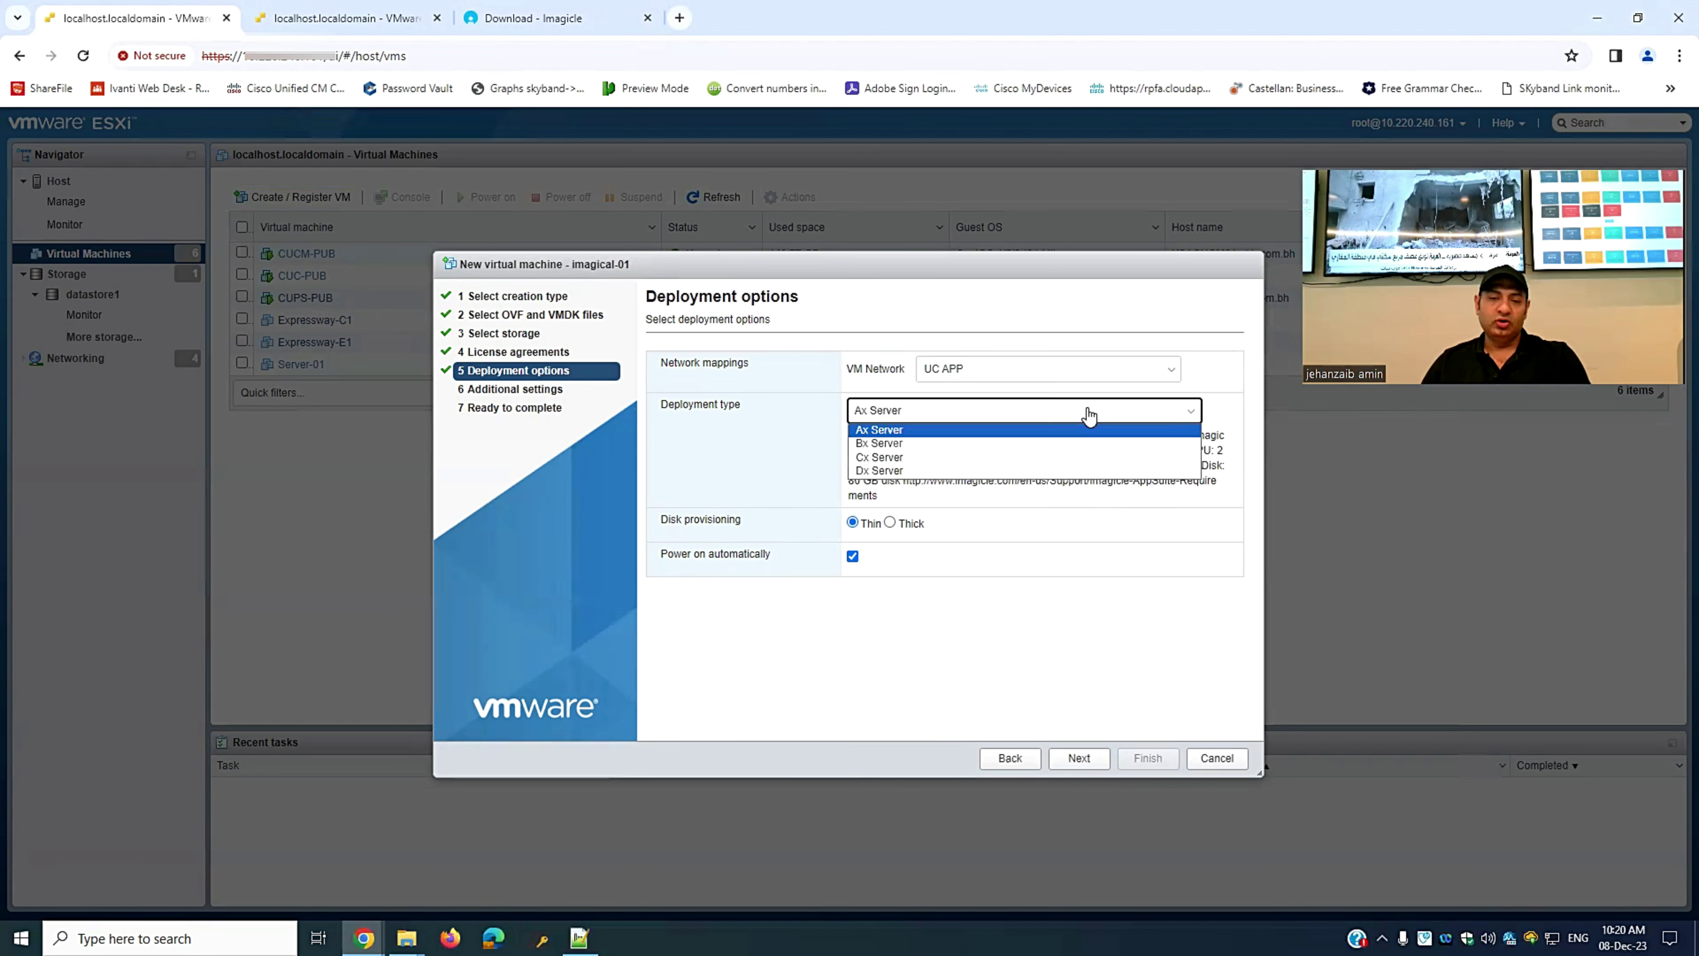
pyautogui.click(928, 470)
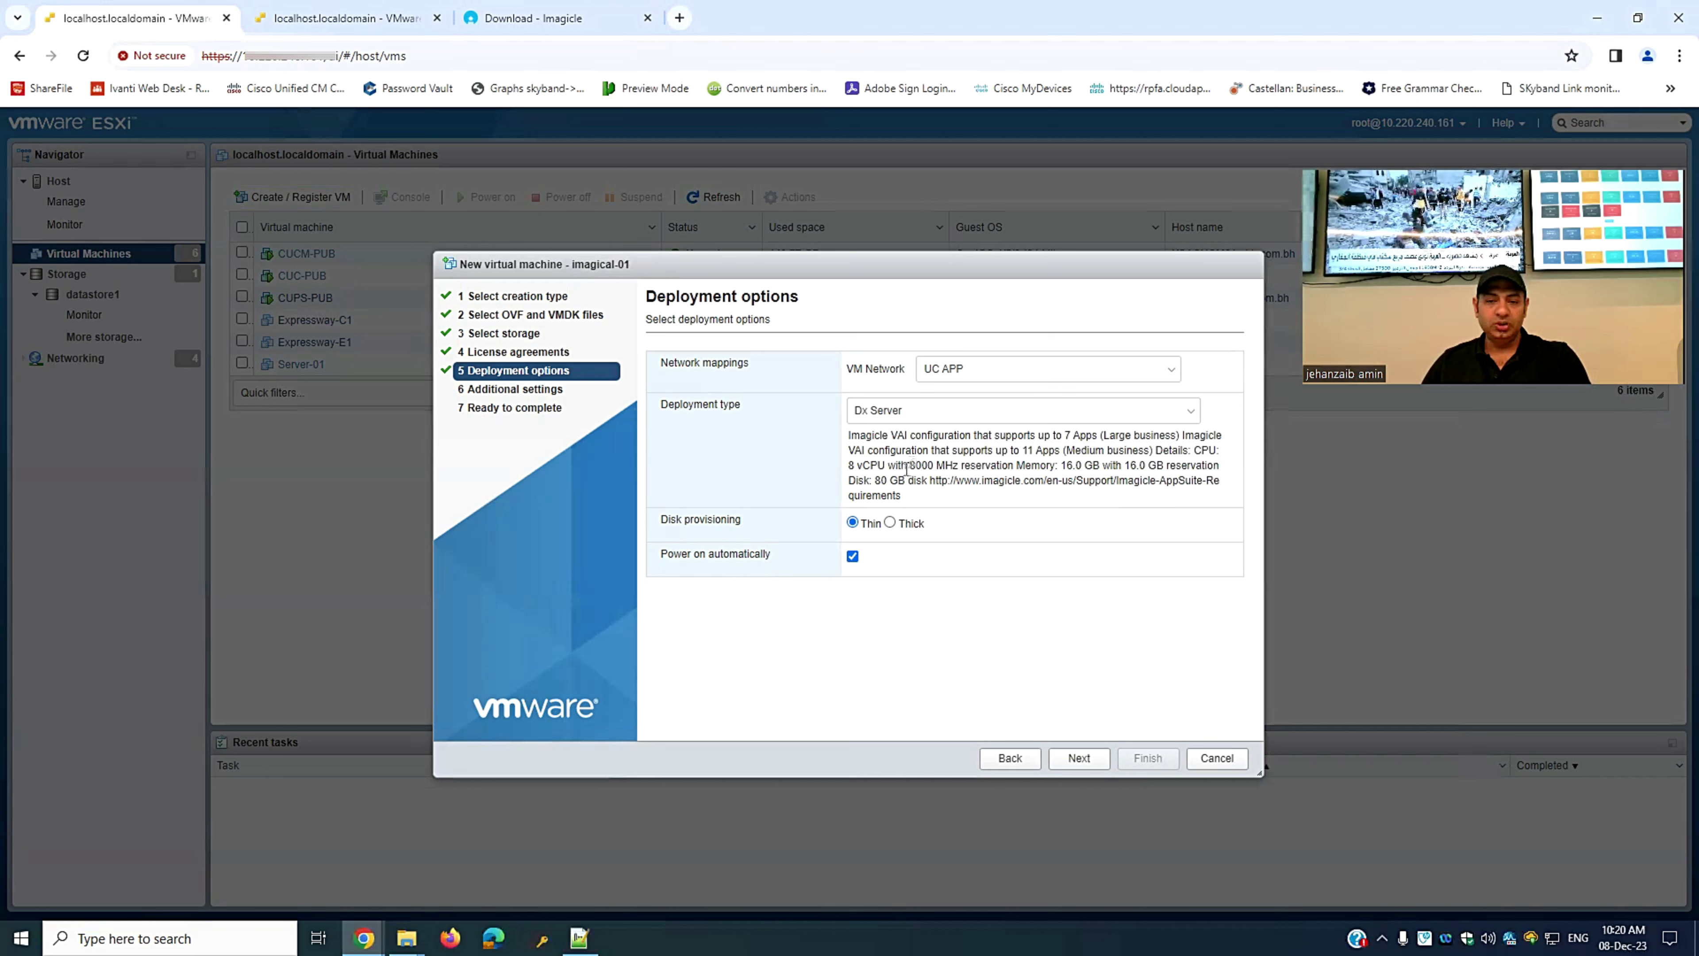
pyautogui.moveTo(916, 465); pyautogui.dragTo(996, 465)
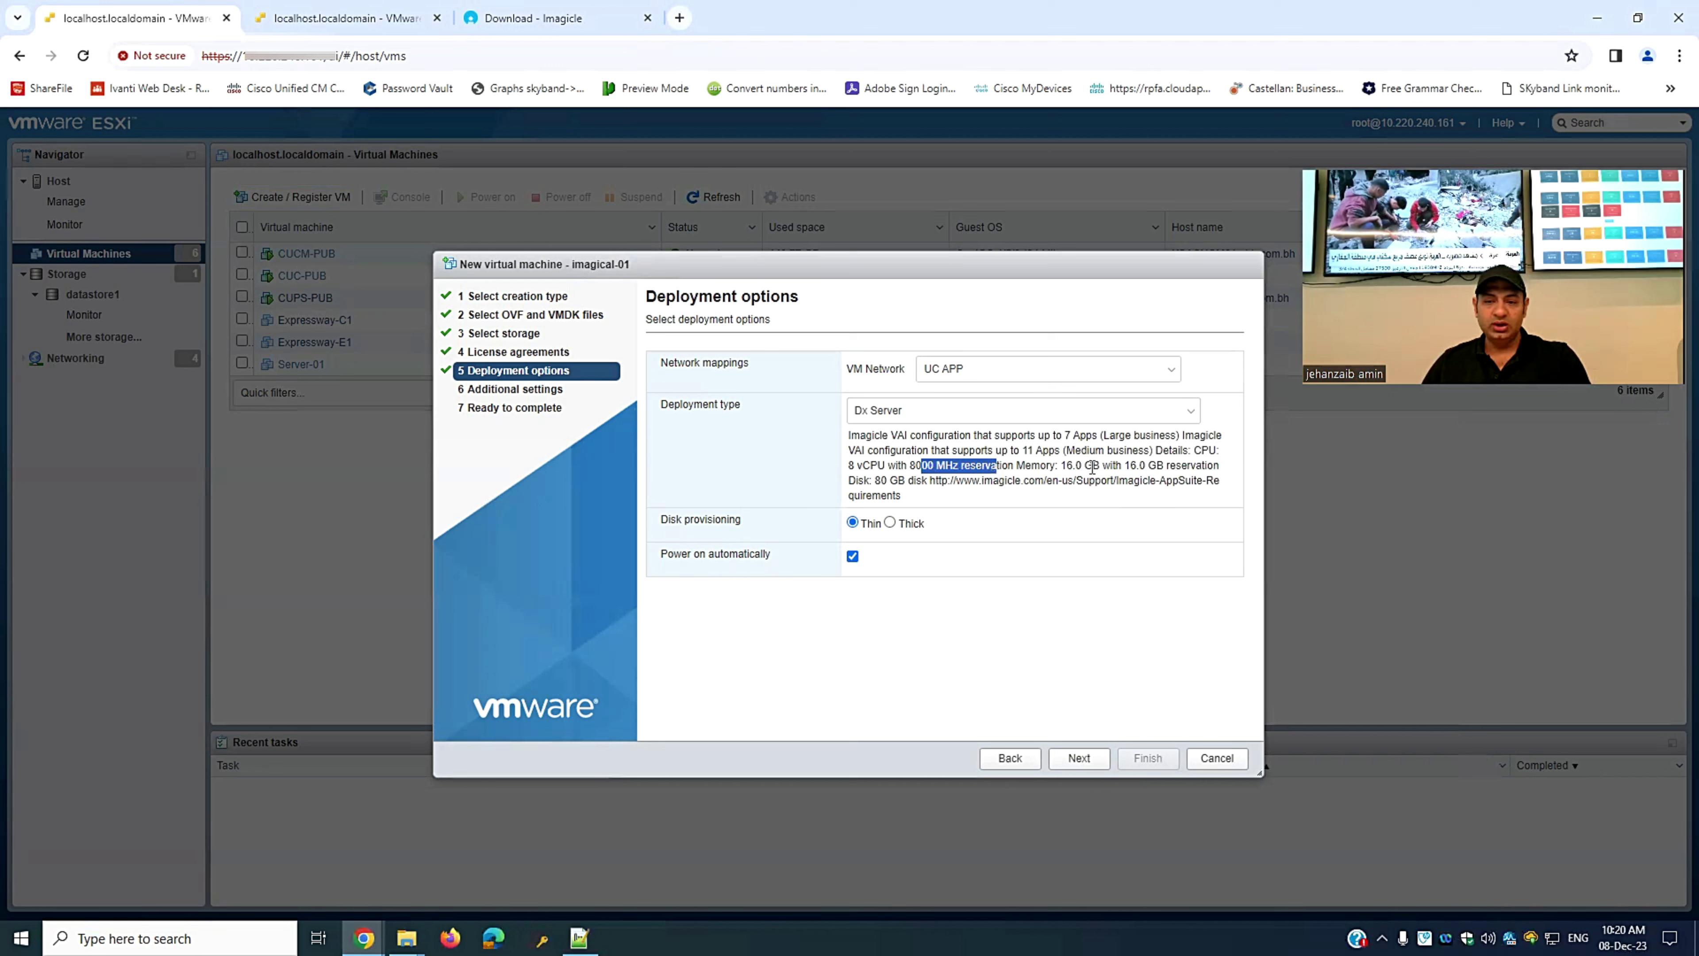
pyautogui.click(1085, 463)
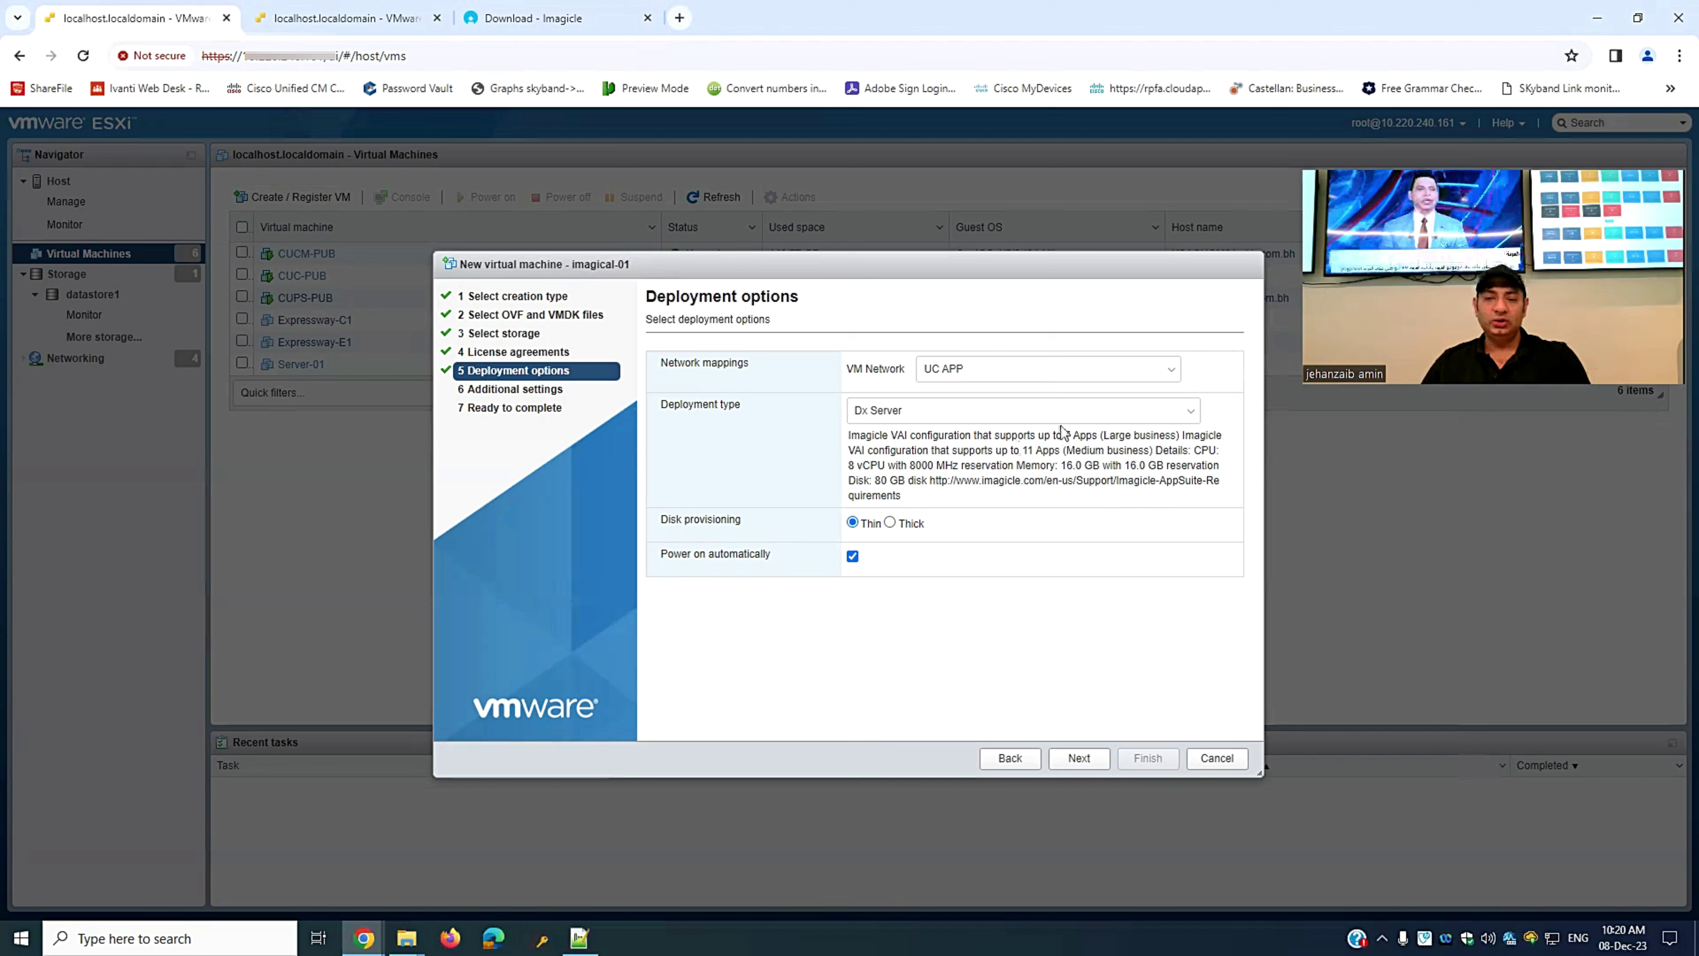
pyautogui.click(1084, 415)
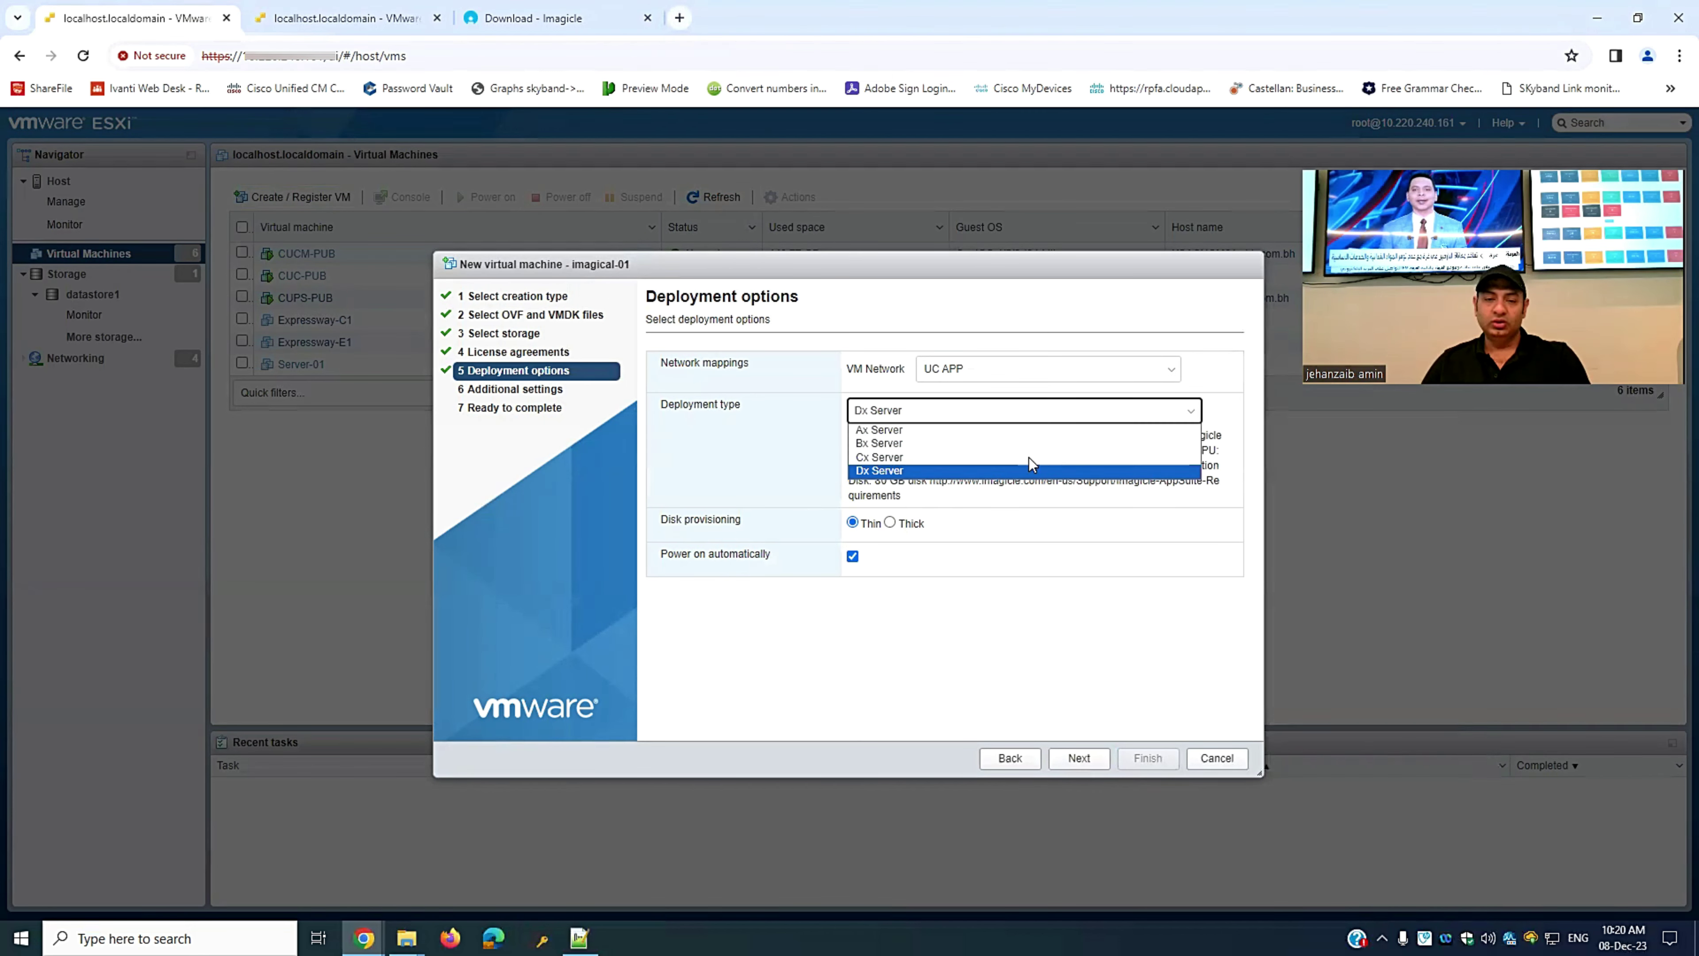
pyautogui.click(924, 430)
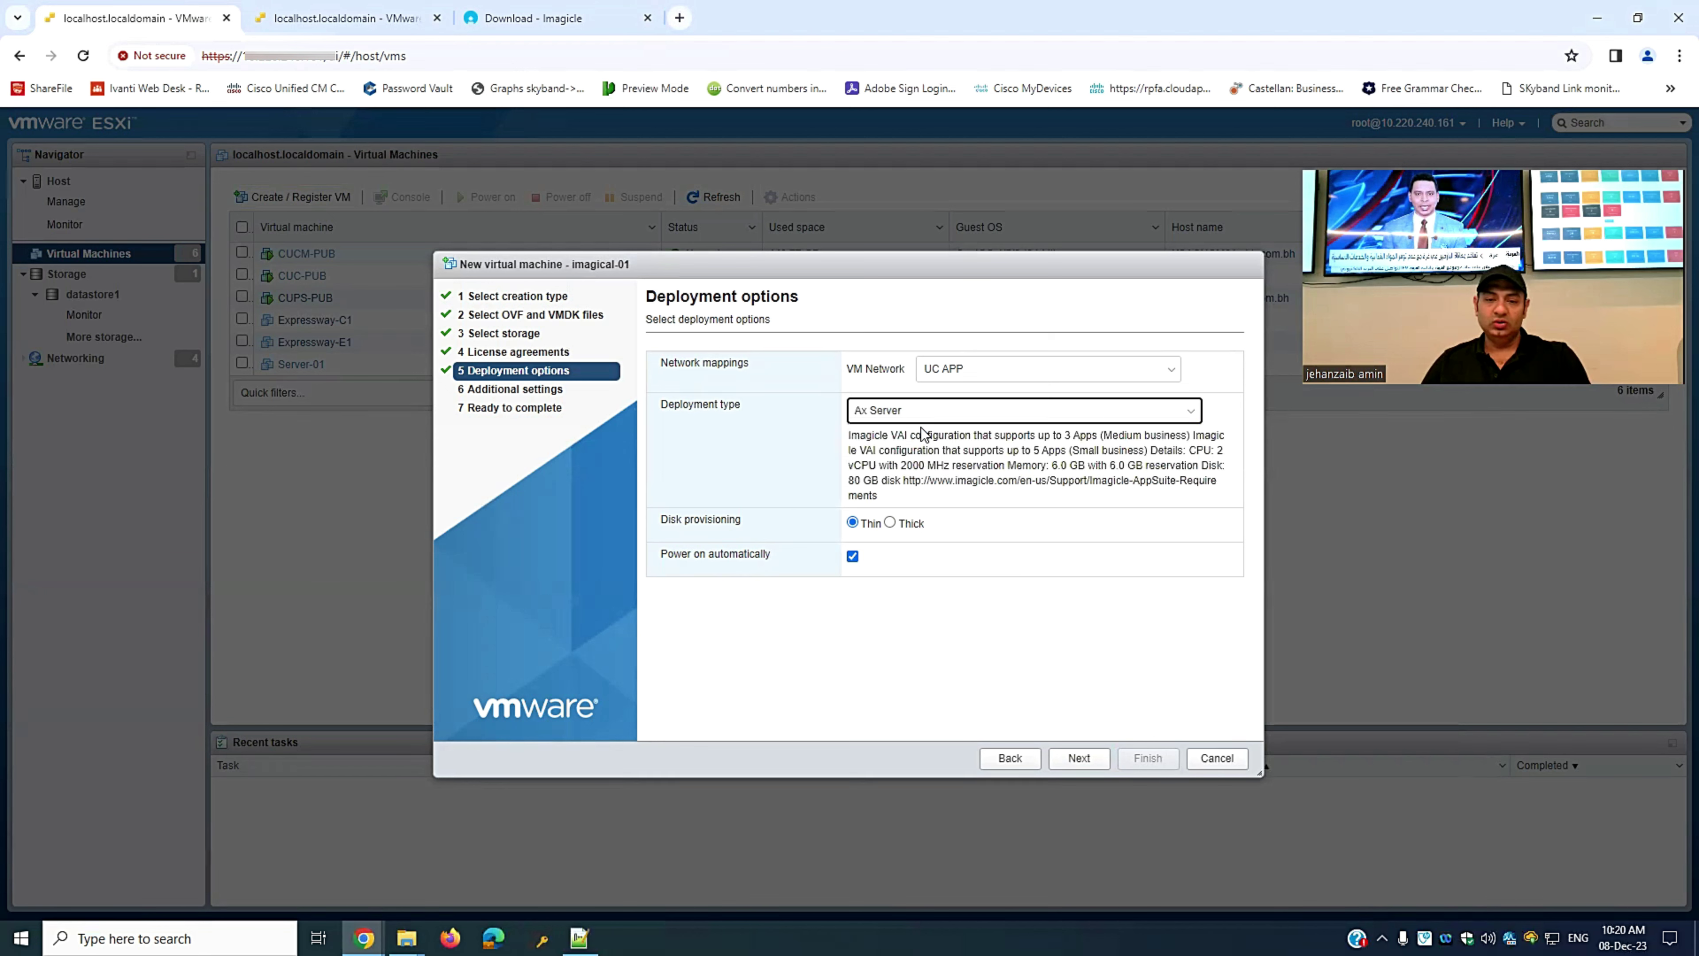
# - Set the deployment type to Bx Server with automatic power-on turned off
pyautogui.click(1112, 412)
pyautogui.click(936, 447)
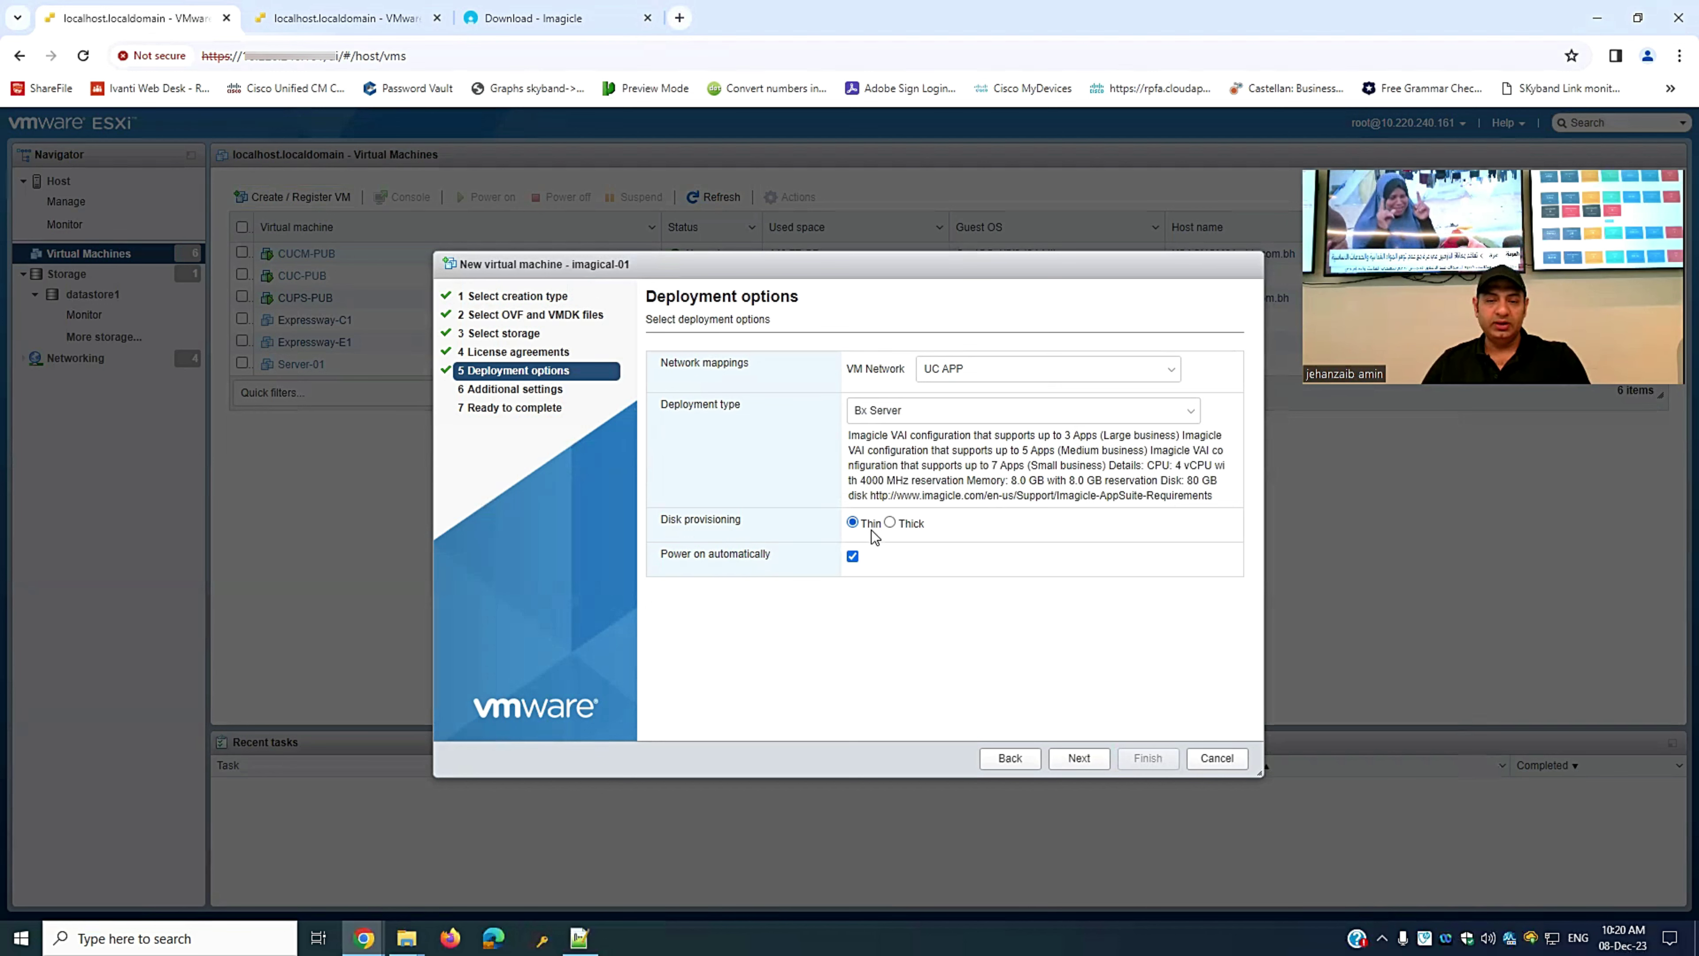
pyautogui.click(853, 558)
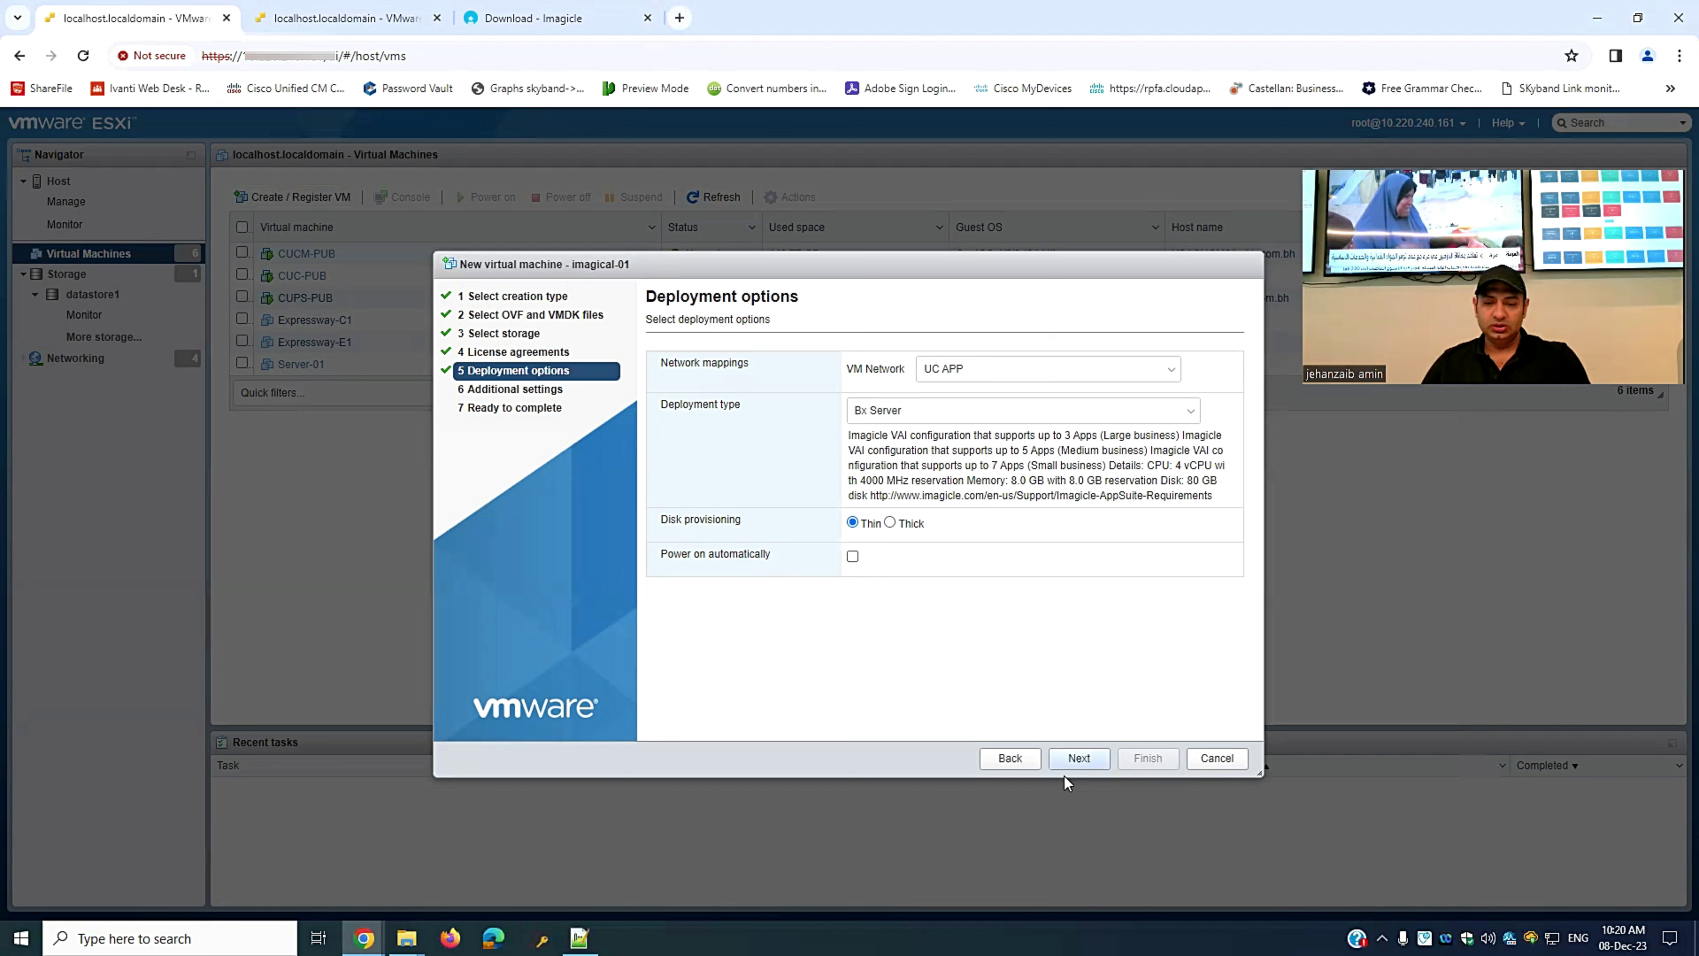
pyautogui.click(1078, 758)
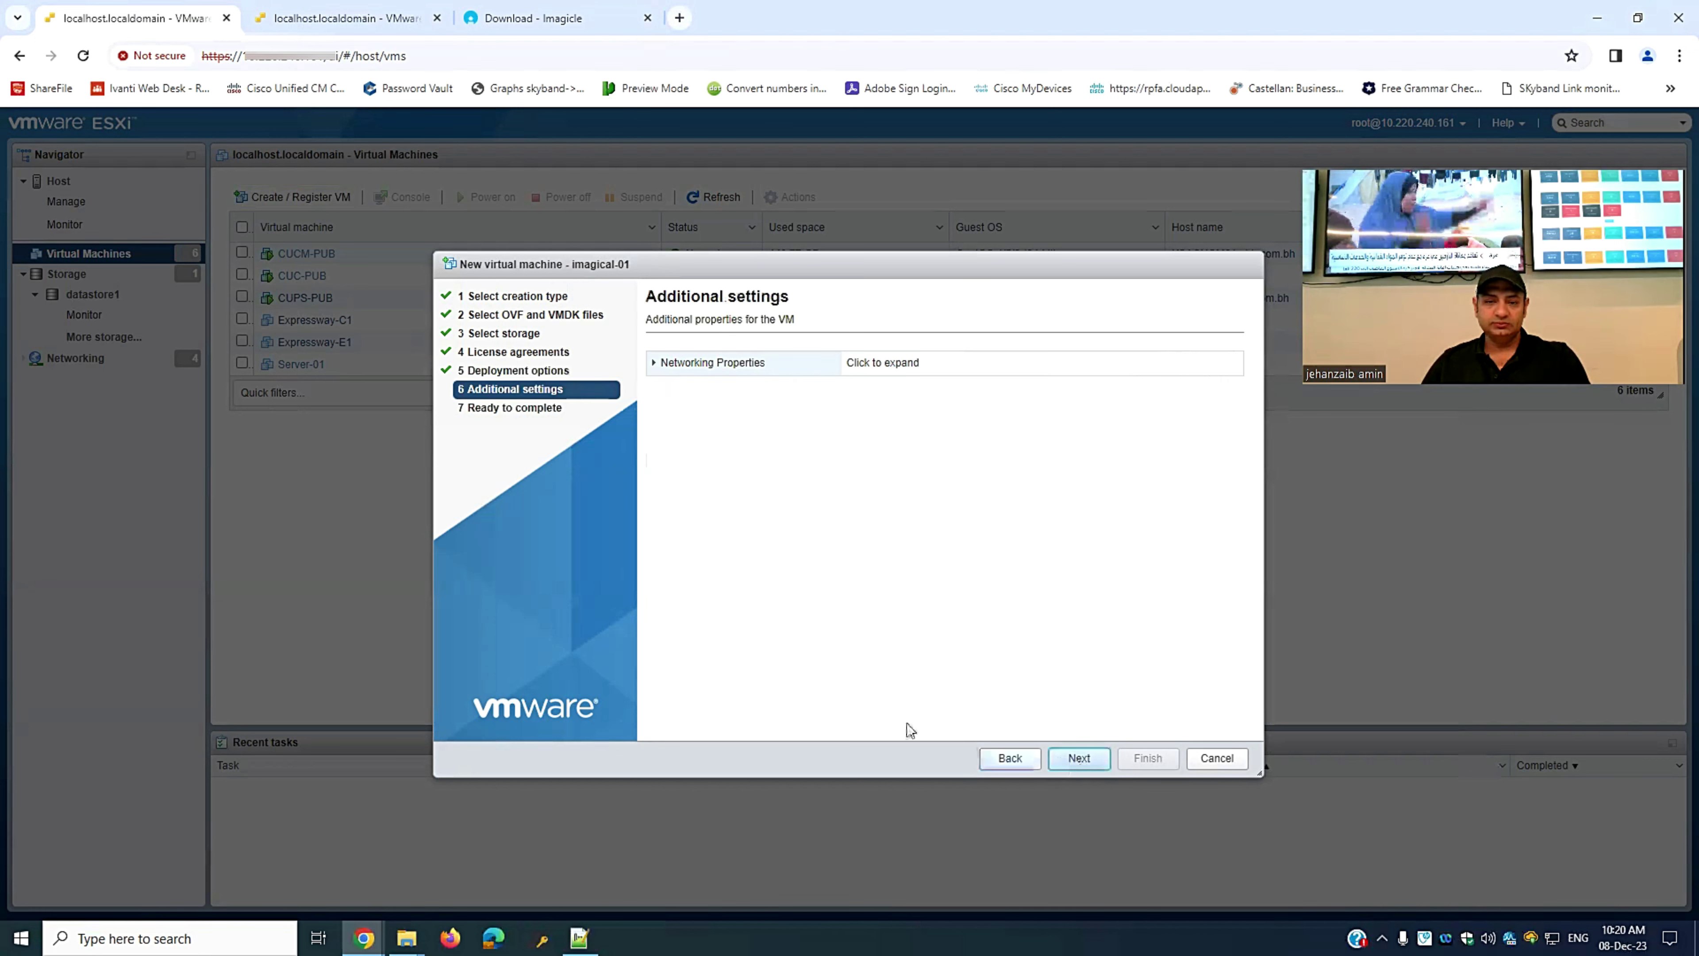
# - Leave the networking properties blank and finish deploying imagical-01, then go to the second host
pyautogui.click(658, 369)
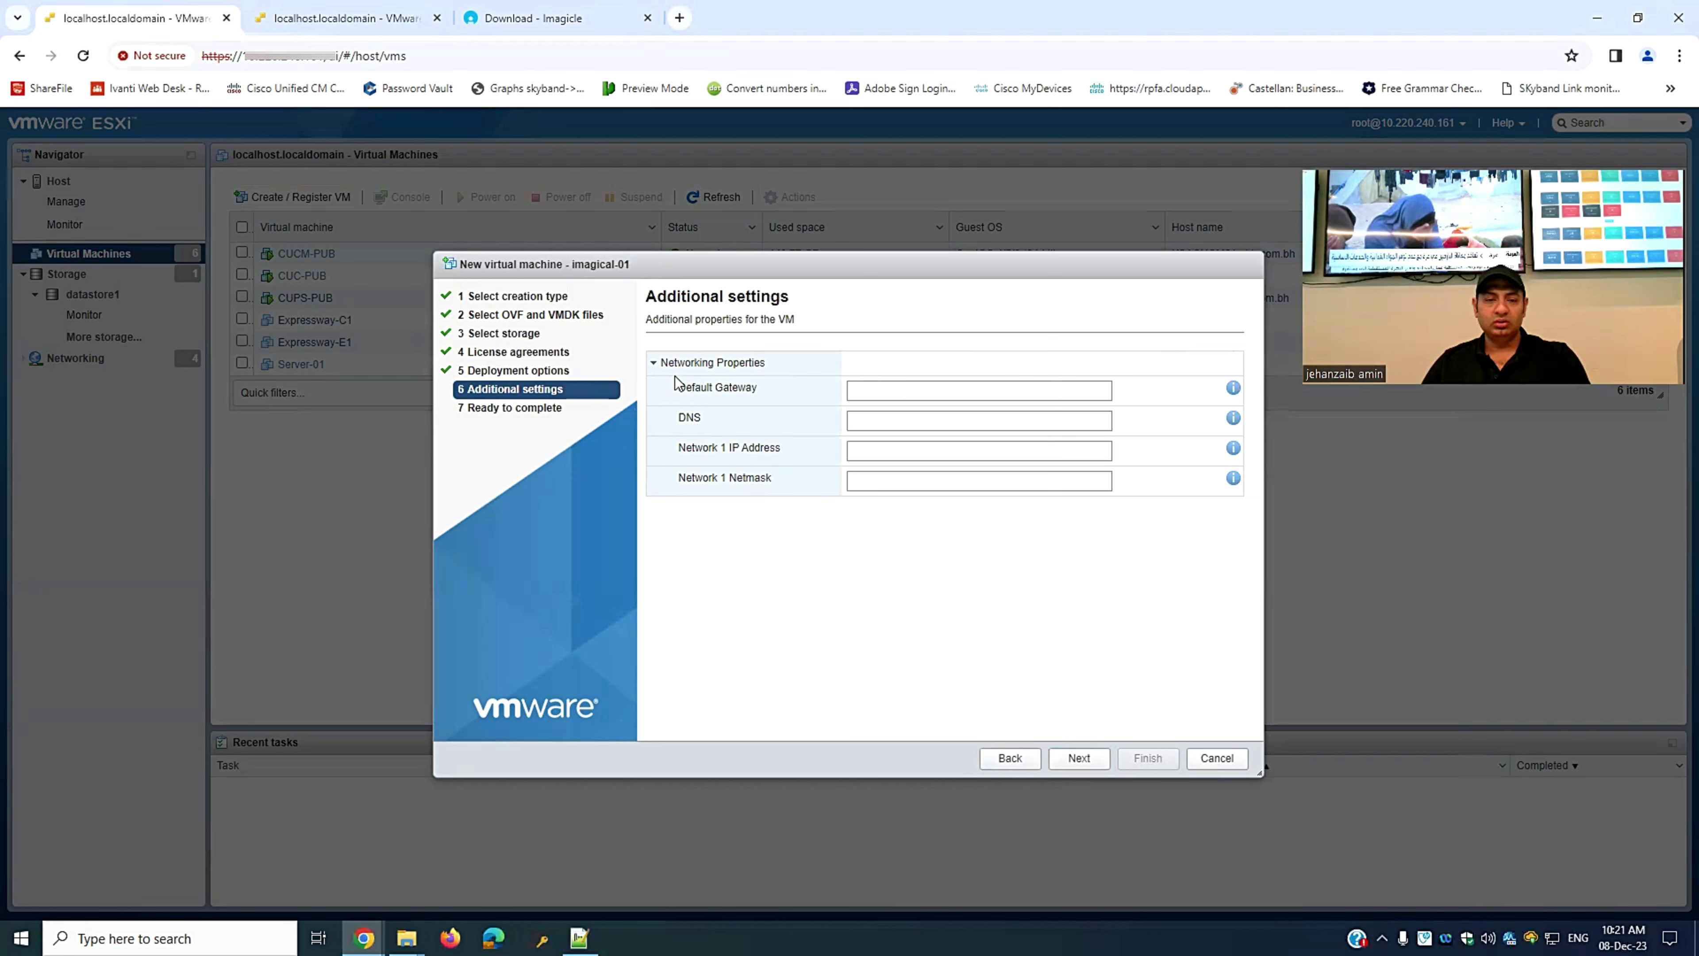
pyautogui.press('Return')
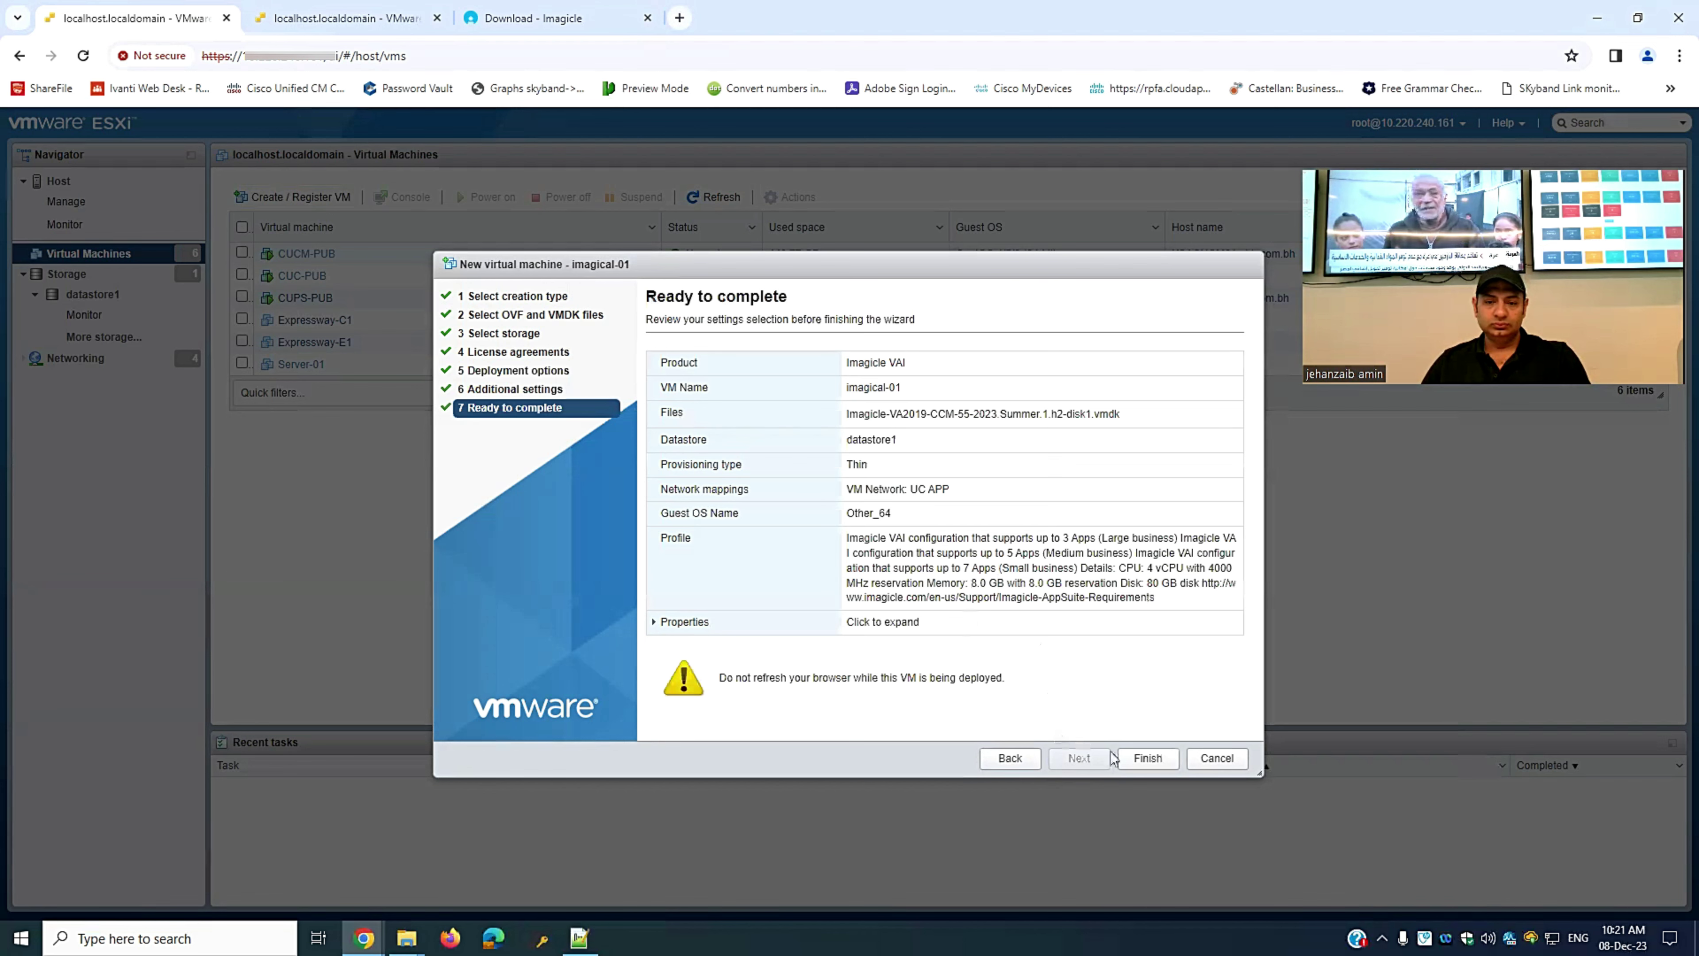
pyautogui.click(1147, 758)
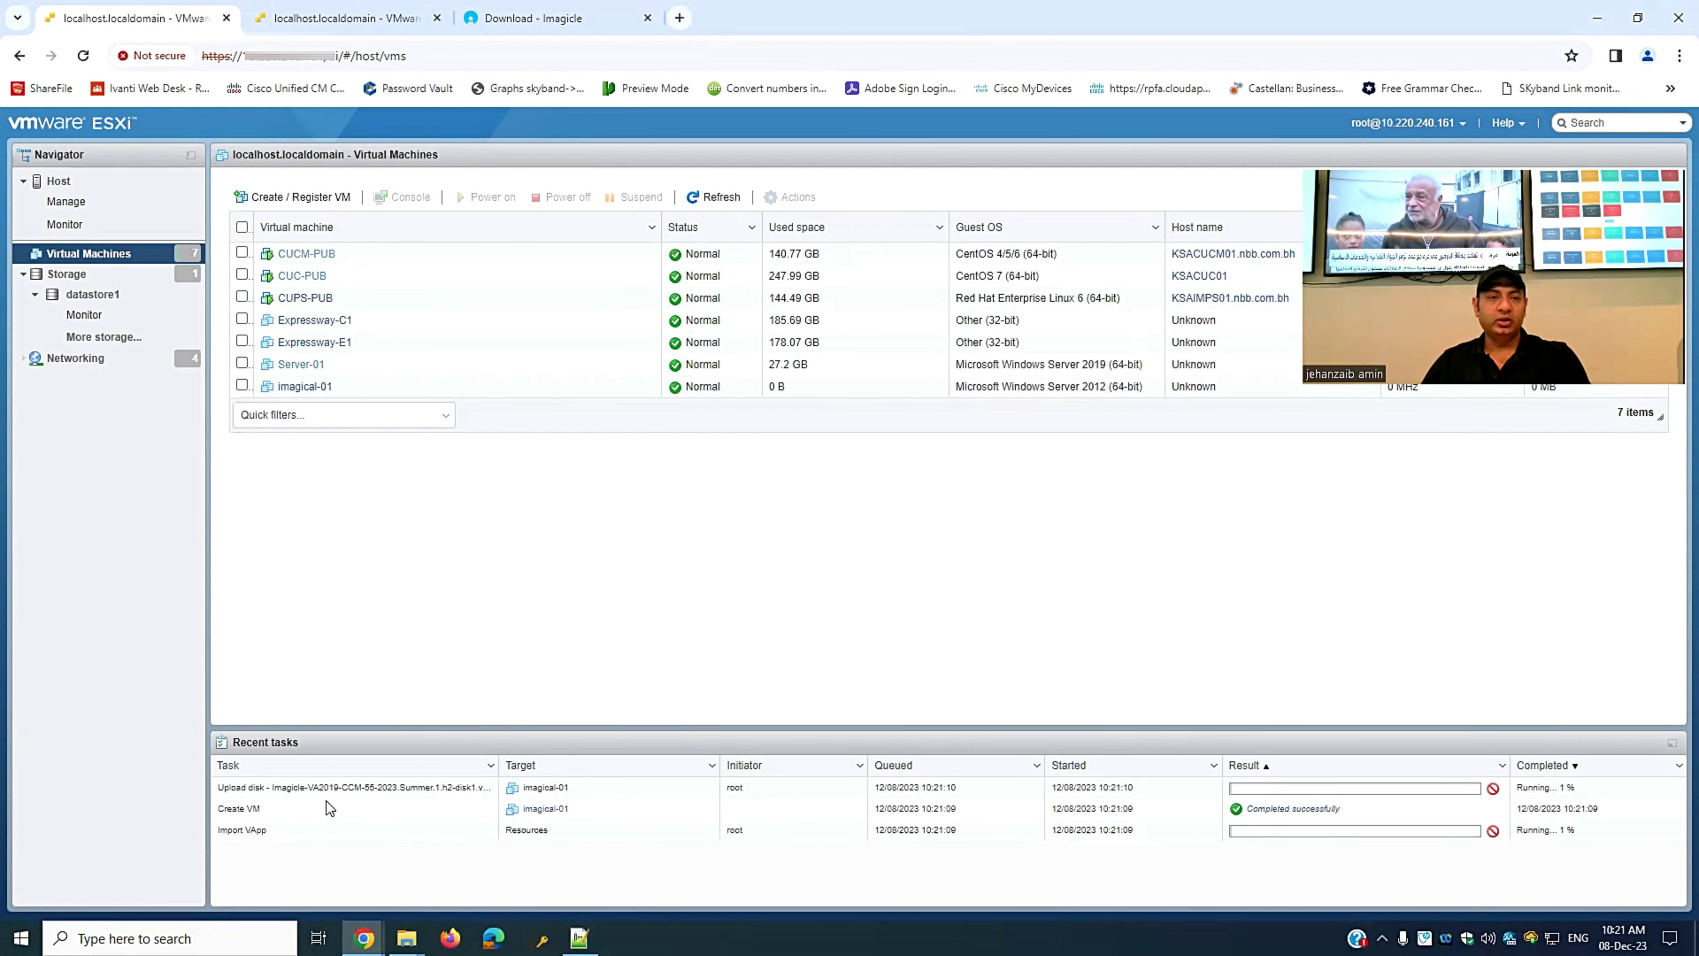
pyautogui.click(319, 23)
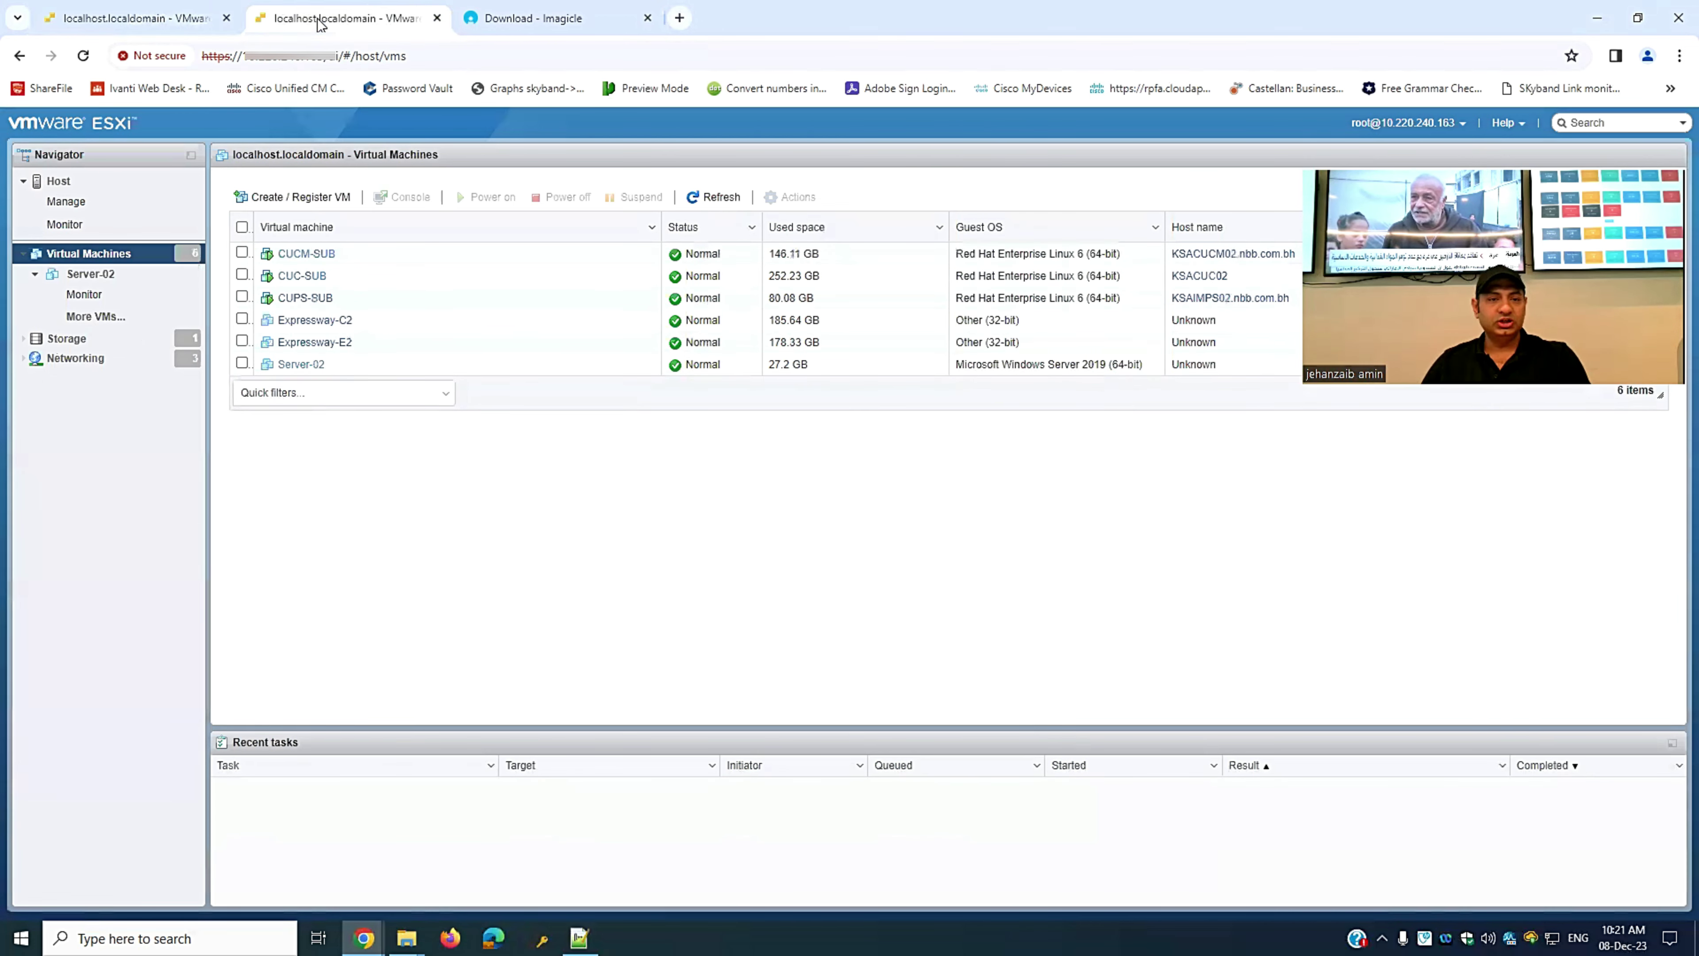
# - Start an OVF/OVA deployment named imagical-02 using the Imagicle OVA file
pyautogui.click(275, 200)
pyautogui.click(786, 389)
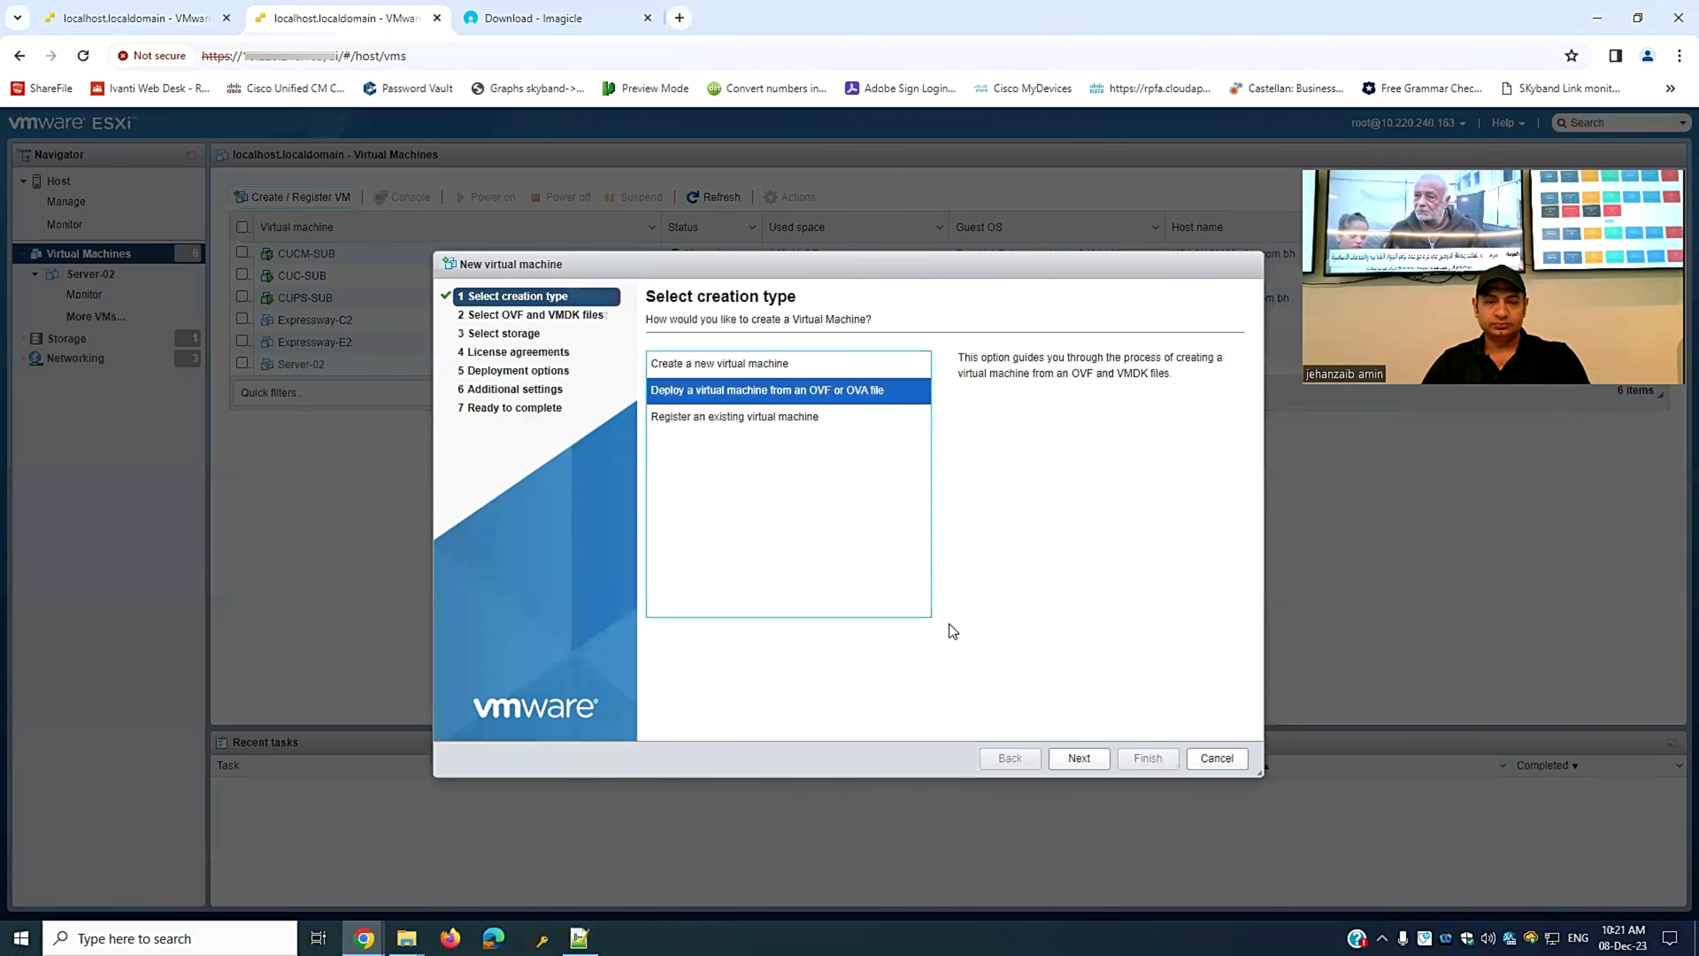
pyautogui.click(1078, 758)
pyautogui.click(783, 379)
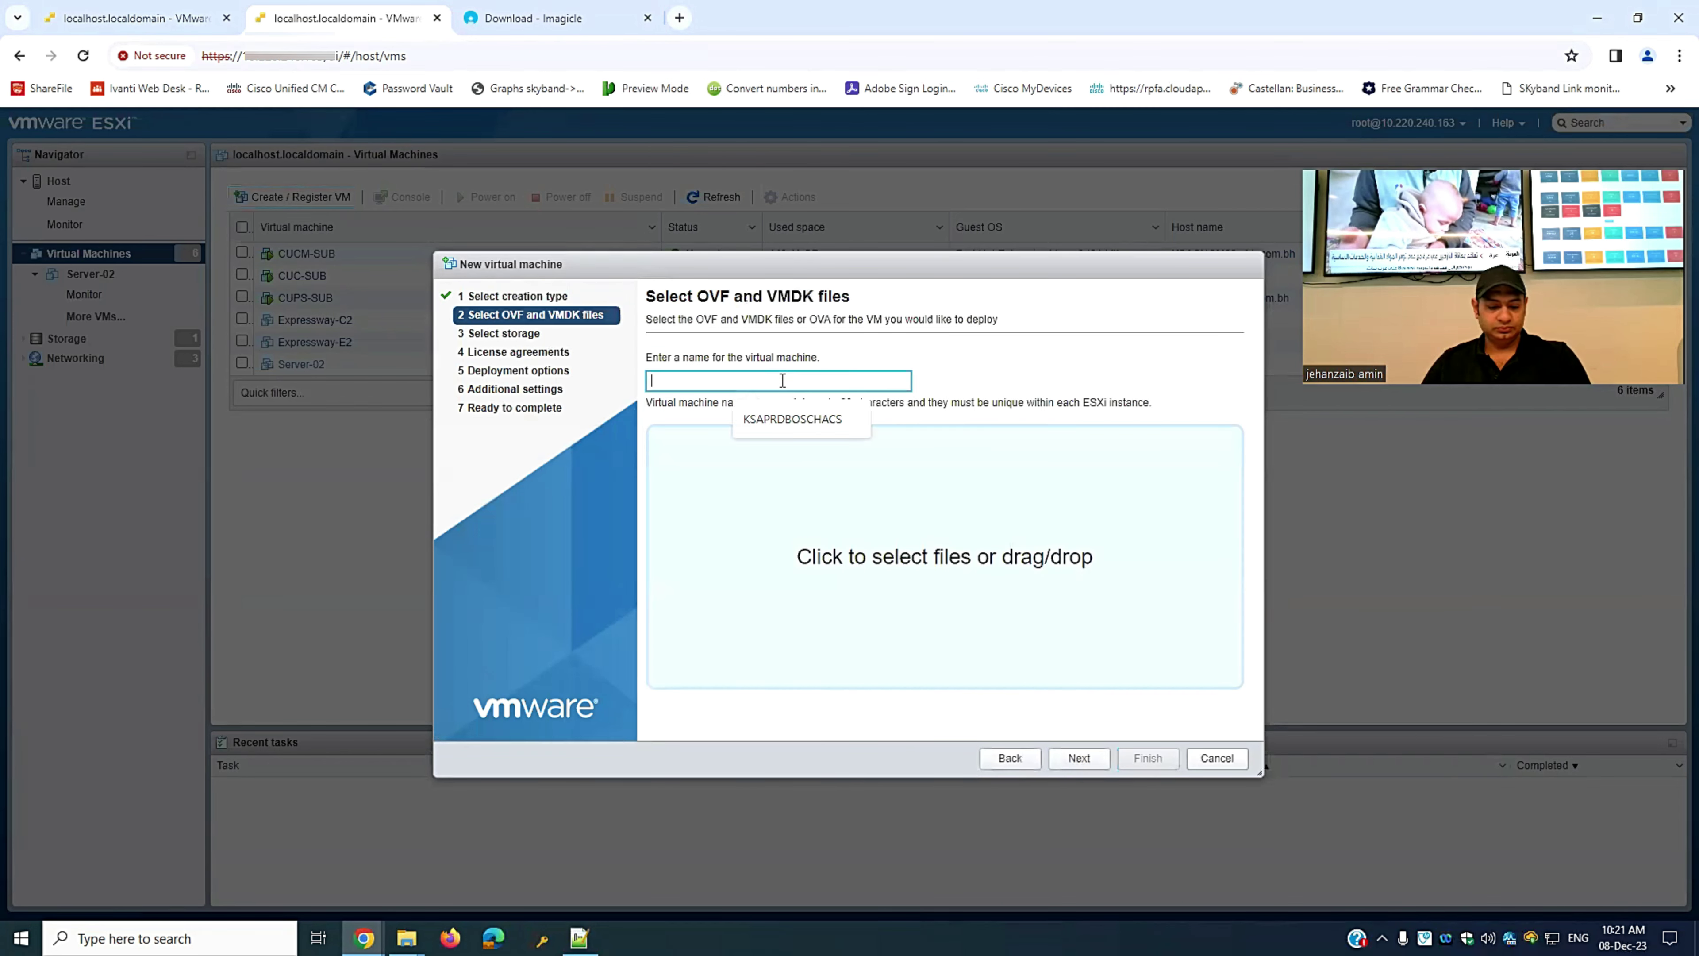
pyautogui.write('imagical-02')
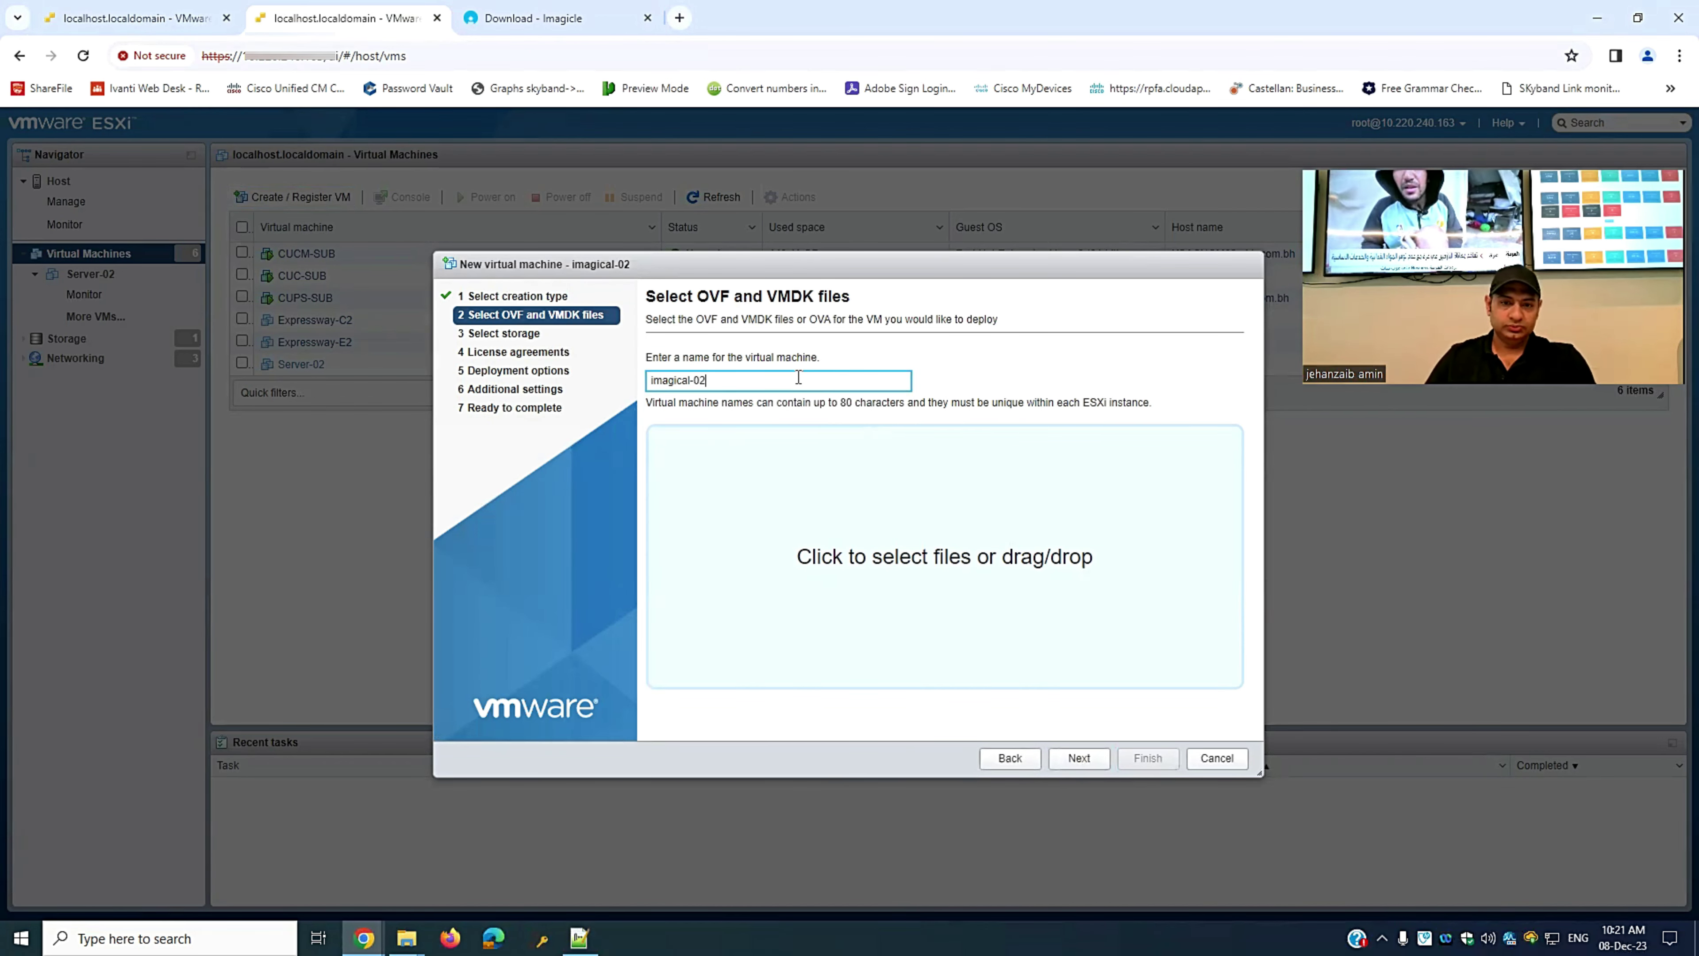
pyautogui.click(908, 574)
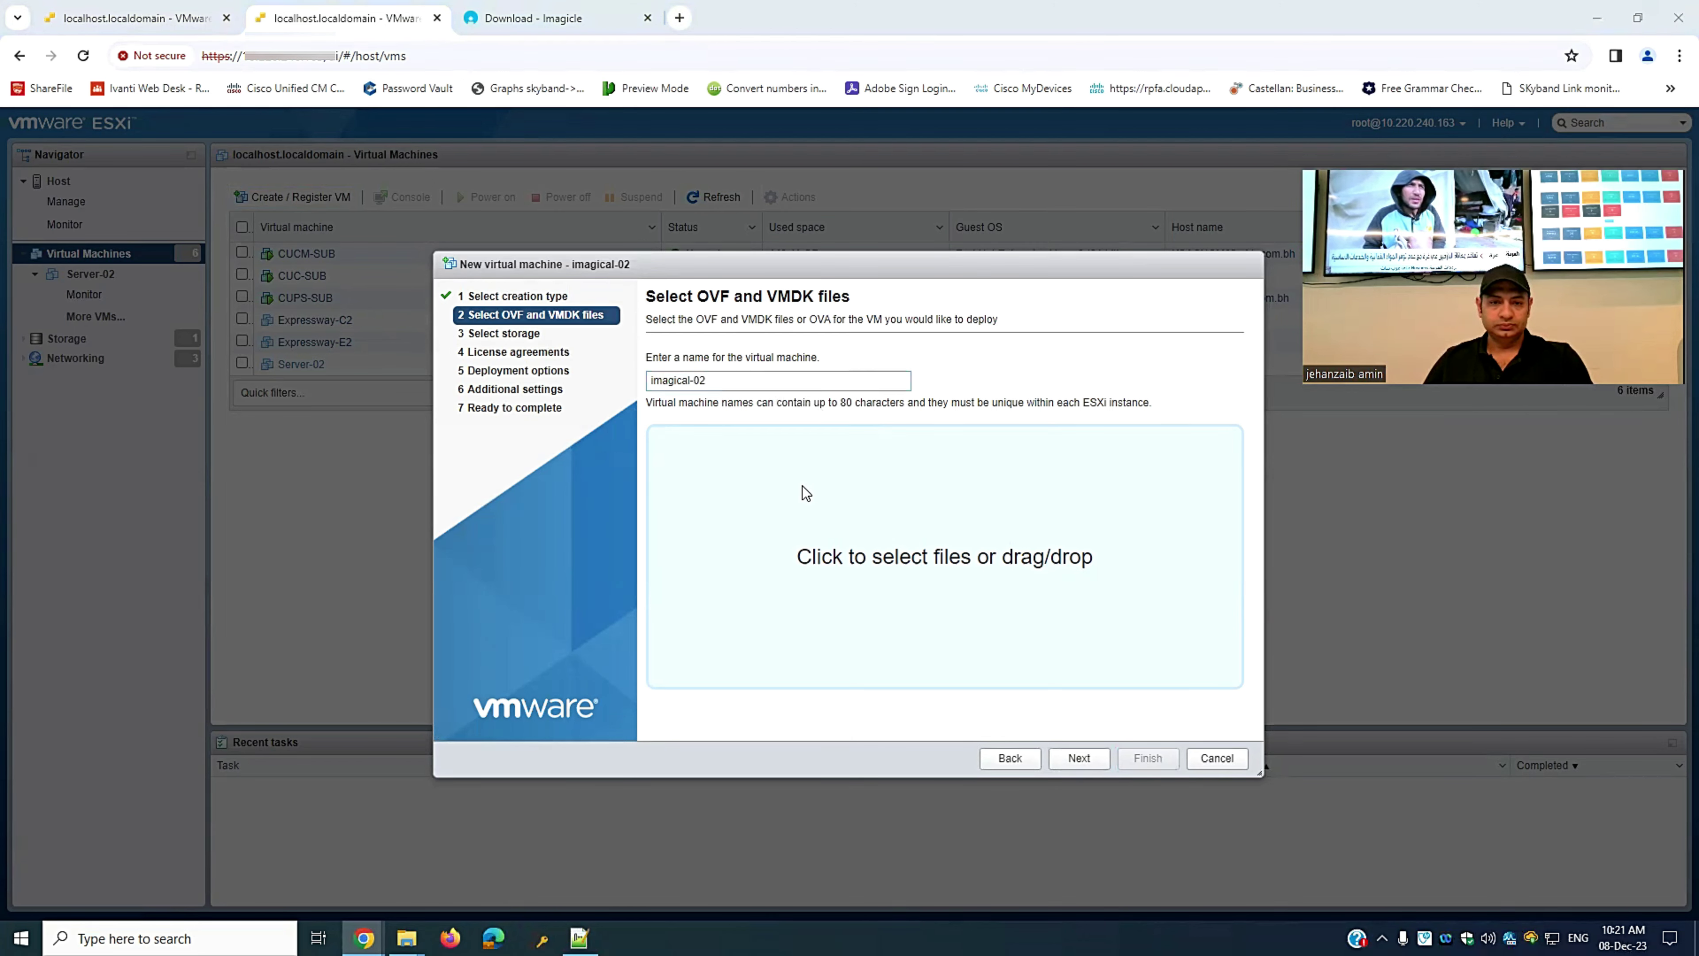
pyautogui.doubleClick(879, 467)
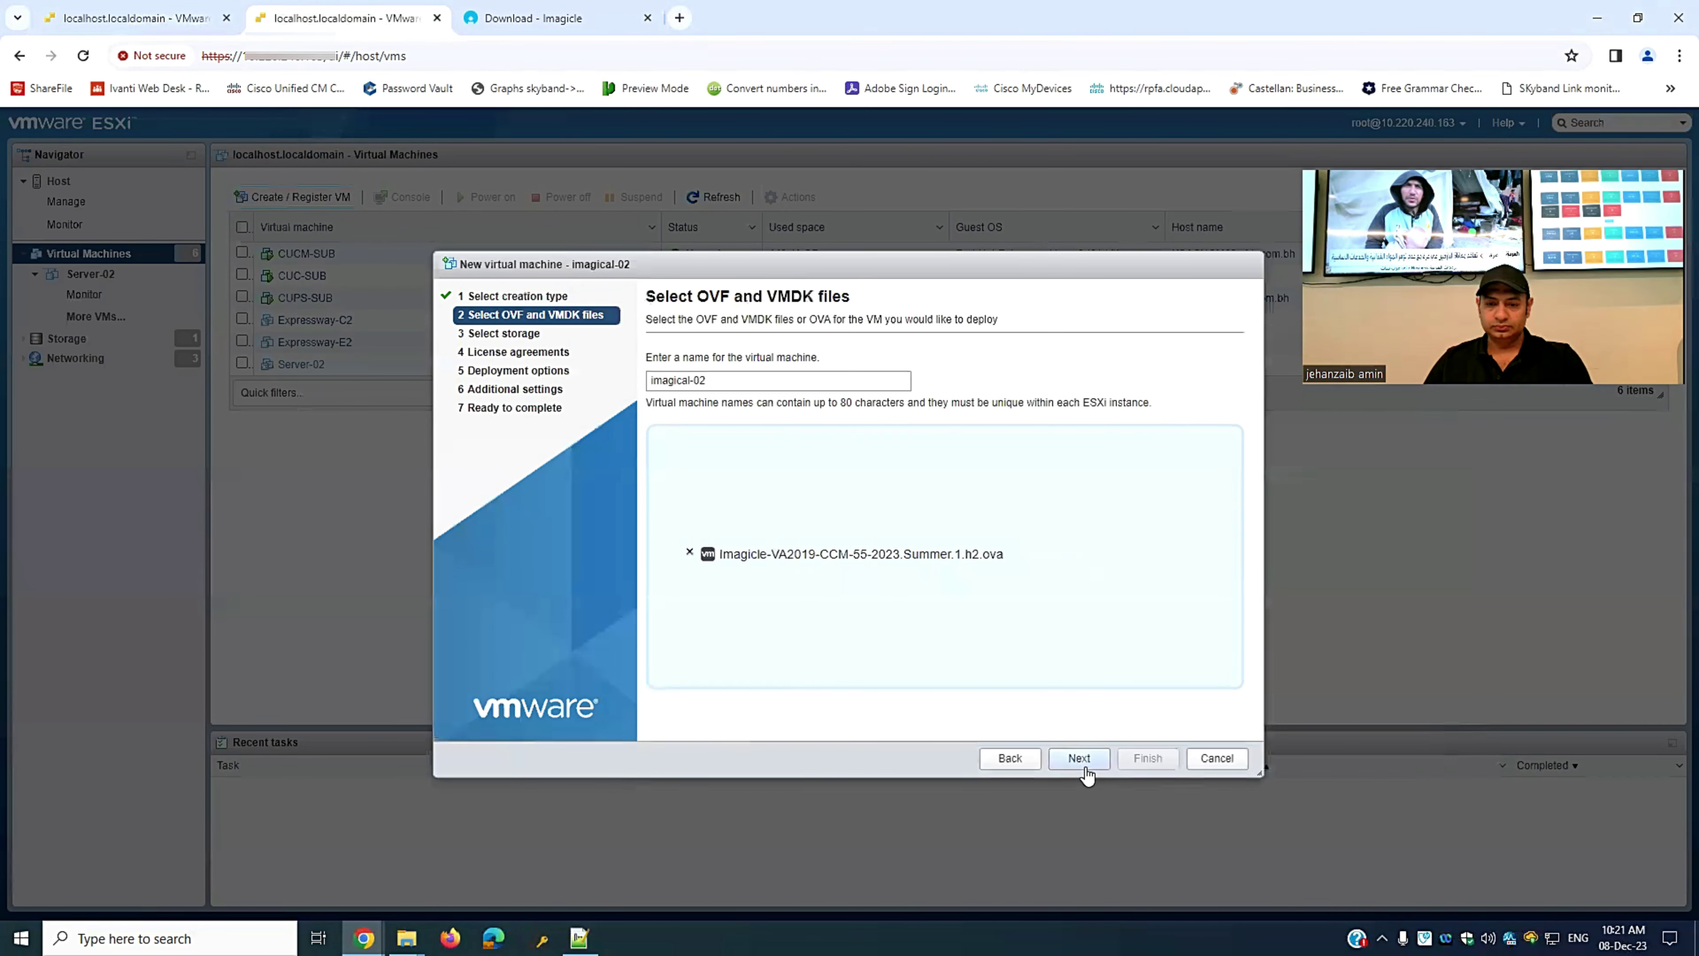
# - Keep the default storage and accept the Imagicle license agreement
pyautogui.click(1085, 769)
pyautogui.click(1076, 762)
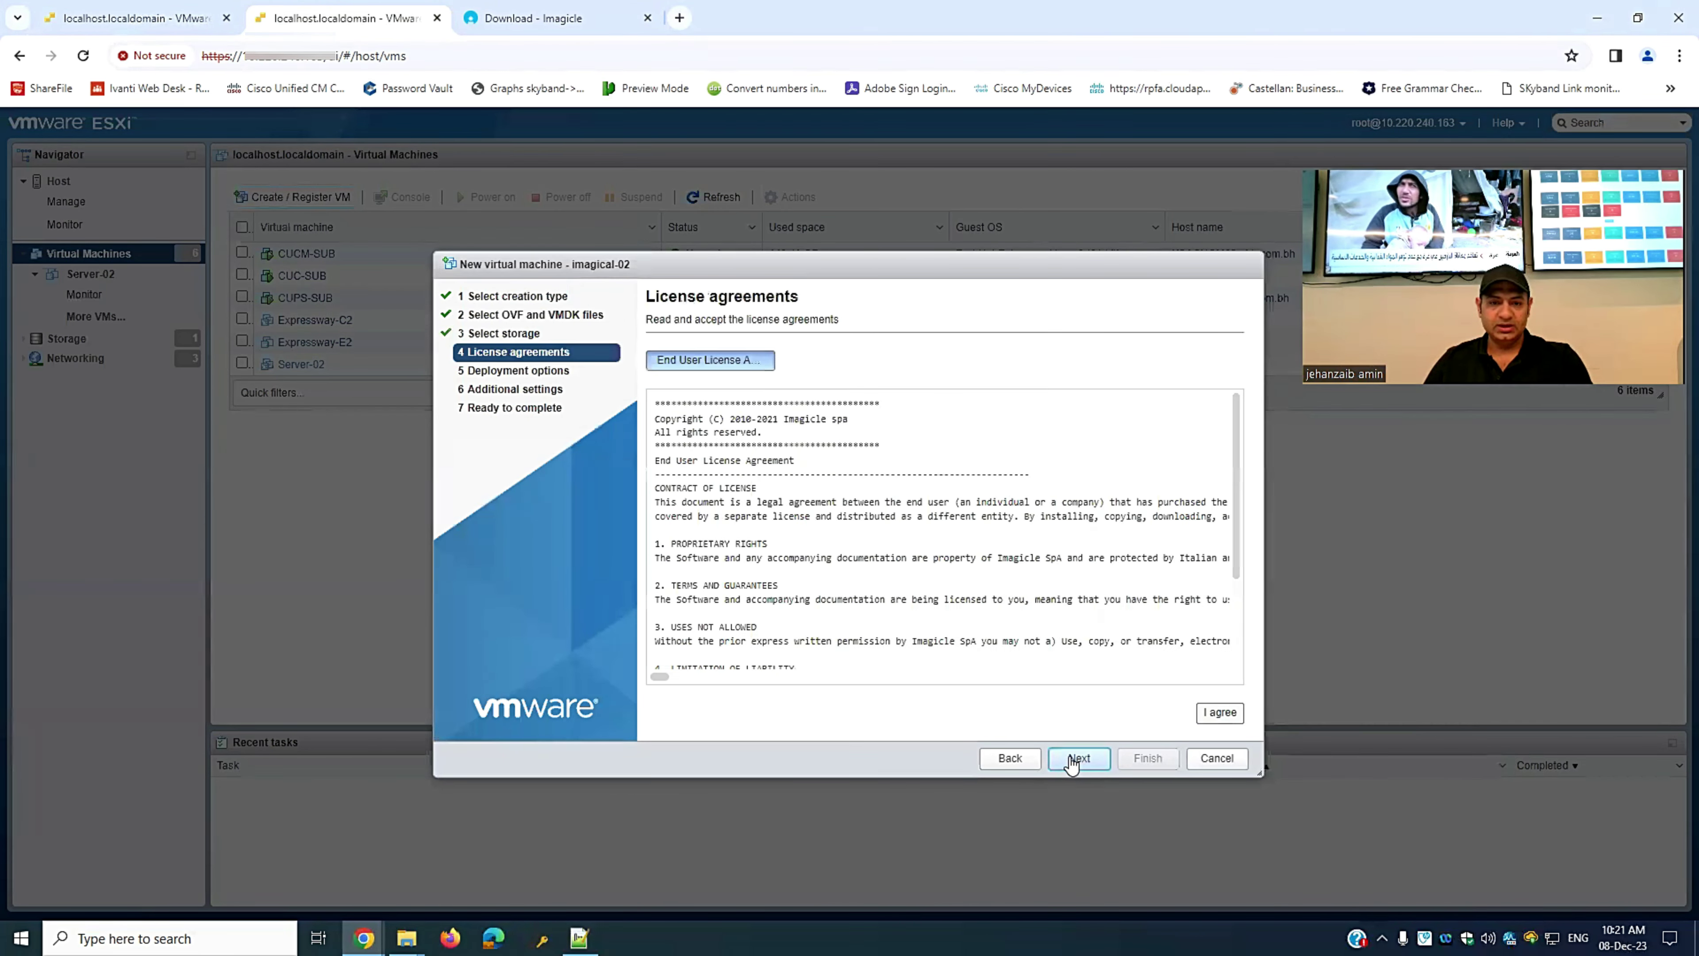
pyautogui.click(1214, 715)
pyautogui.click(1079, 763)
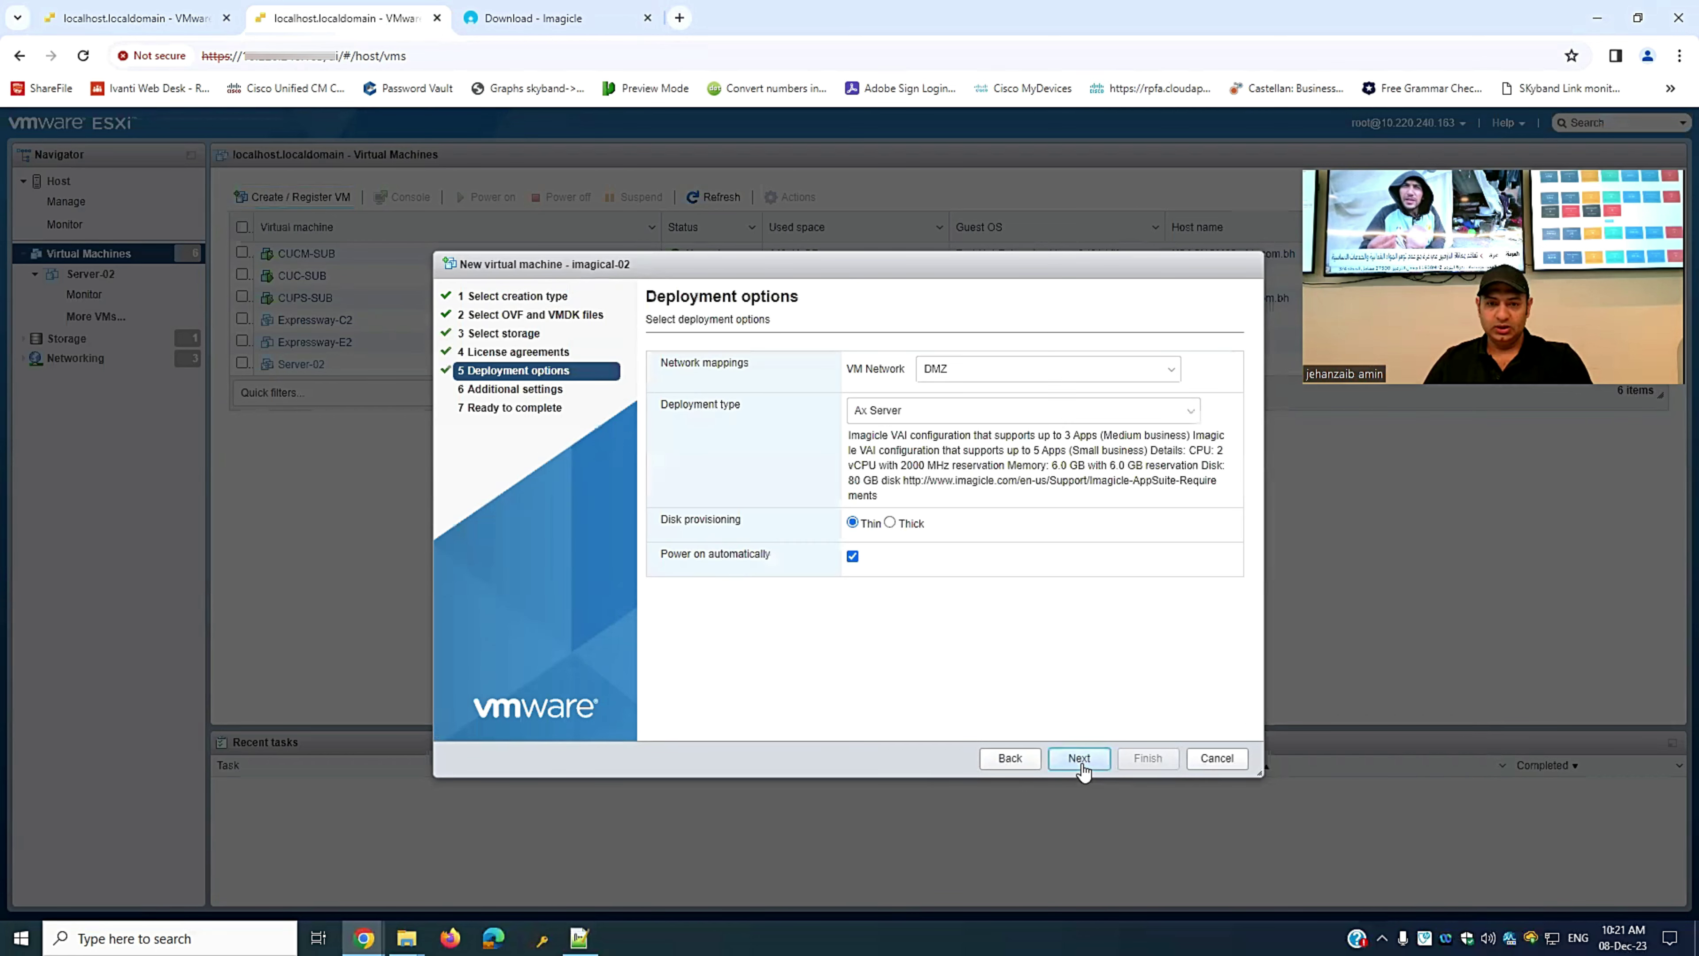
# - Map the VM to UC App, choose Bx Server, and disable automatic power-on
pyautogui.click(1032, 373)
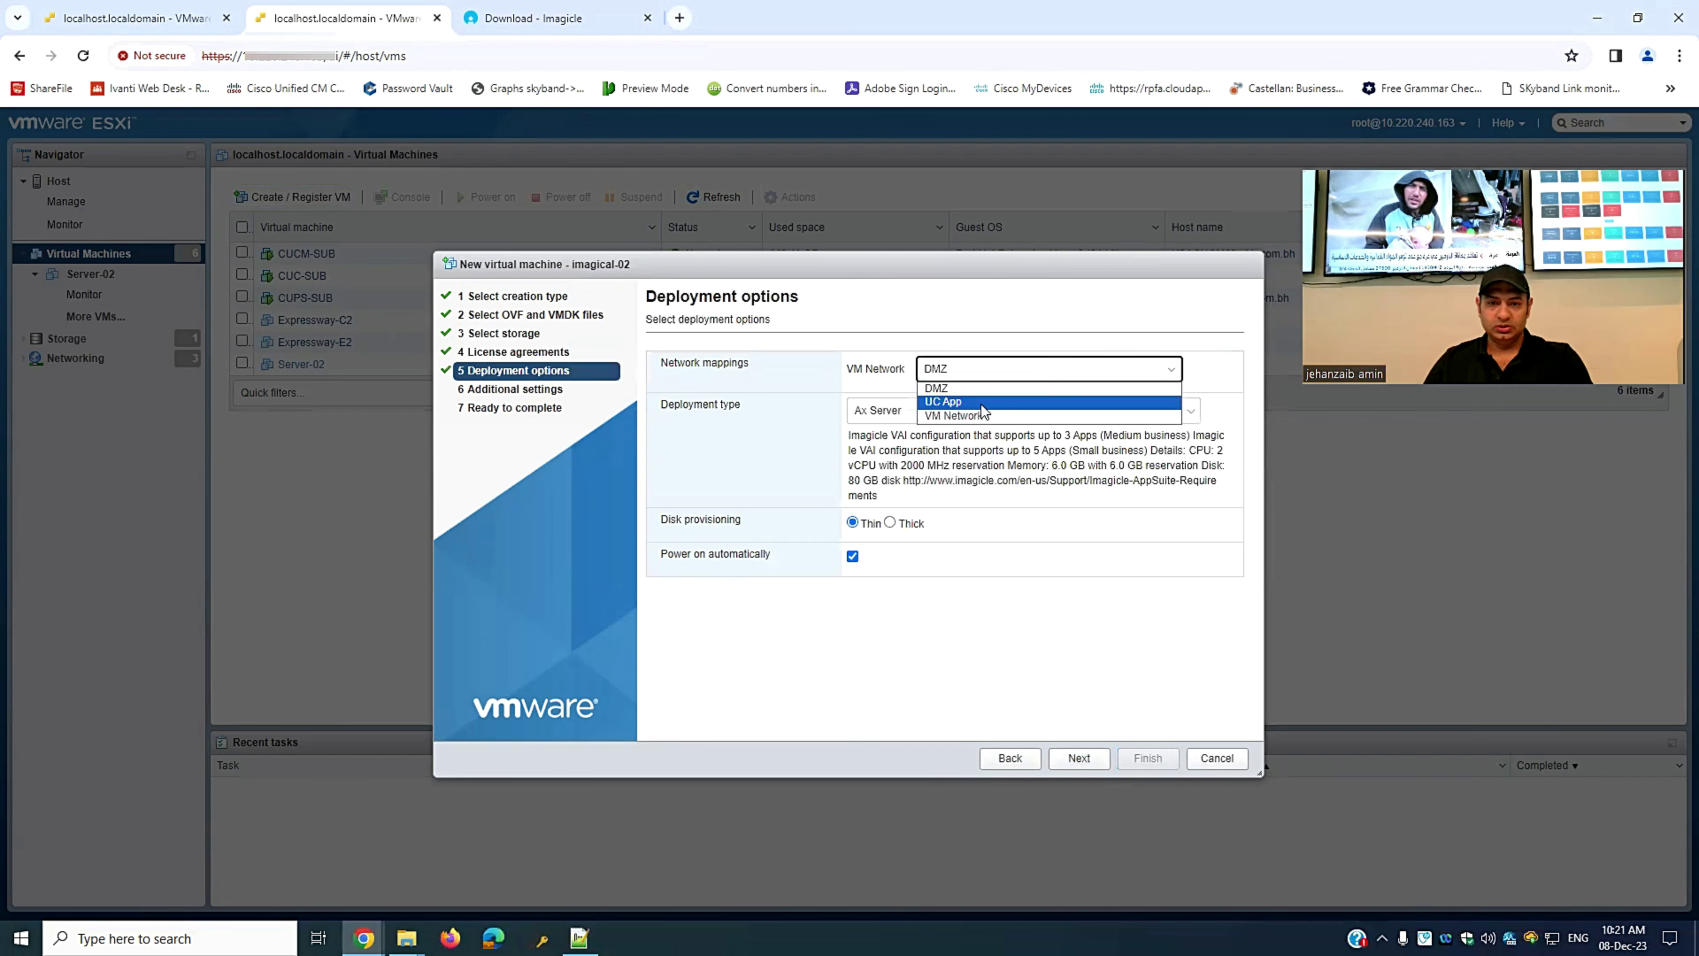
pyautogui.click(963, 401)
pyautogui.click(933, 411)
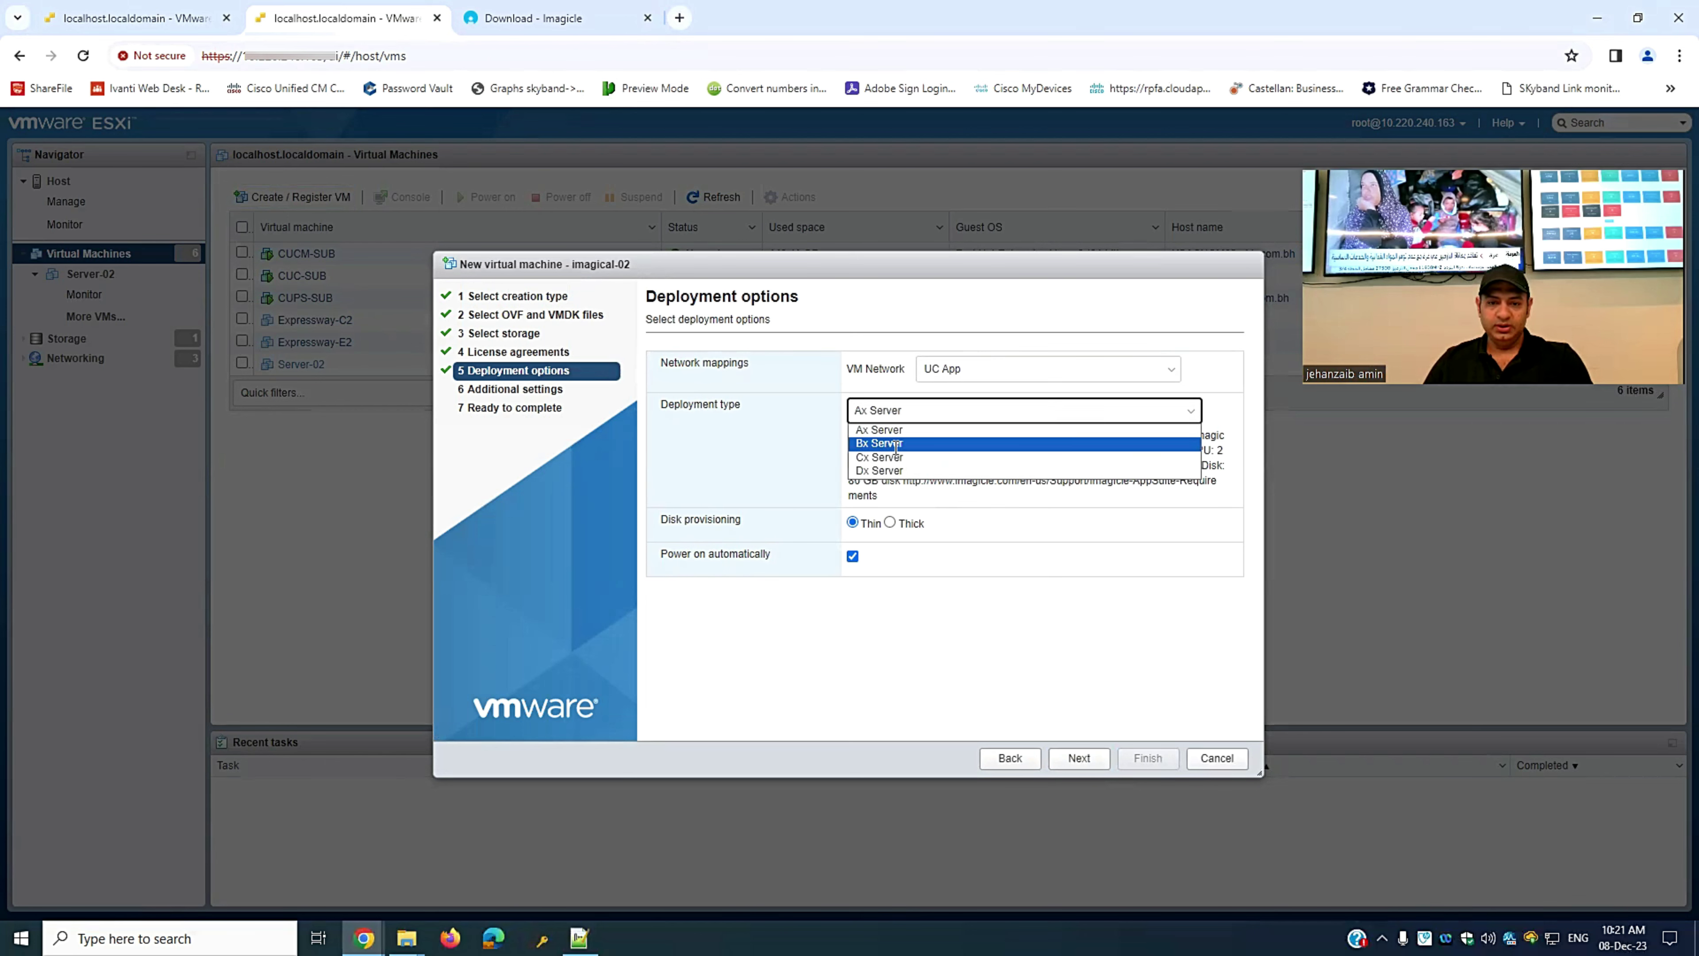
pyautogui.click(898, 451)
pyautogui.click(848, 559)
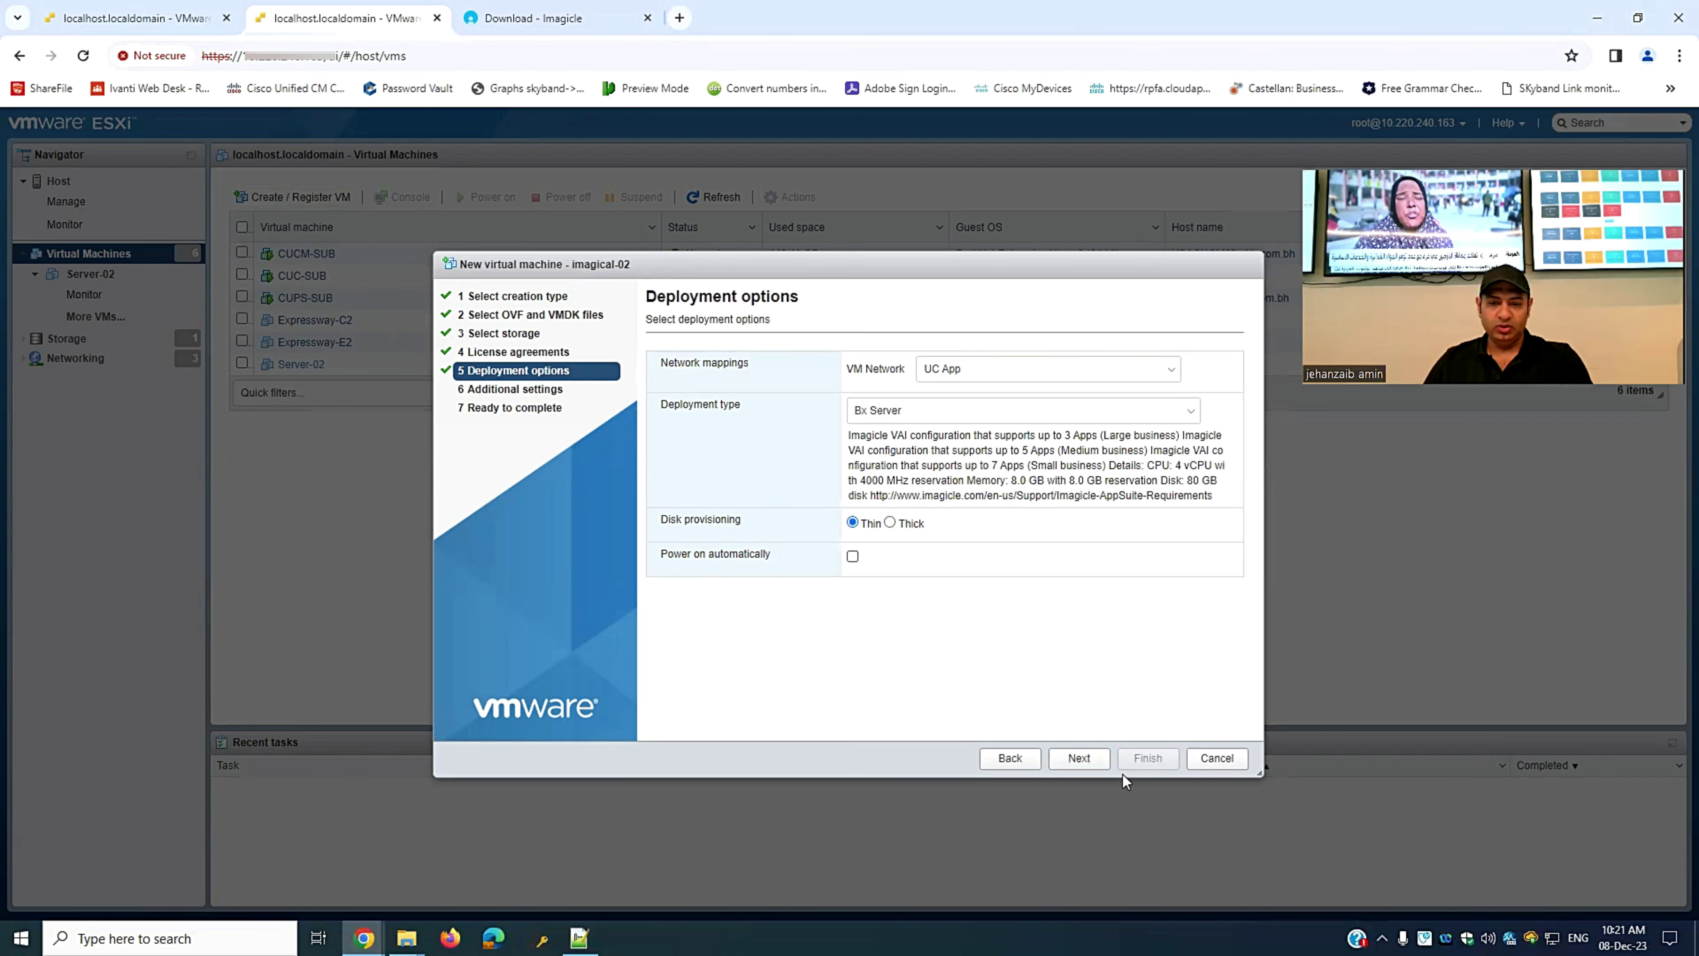
pyautogui.click(1079, 758)
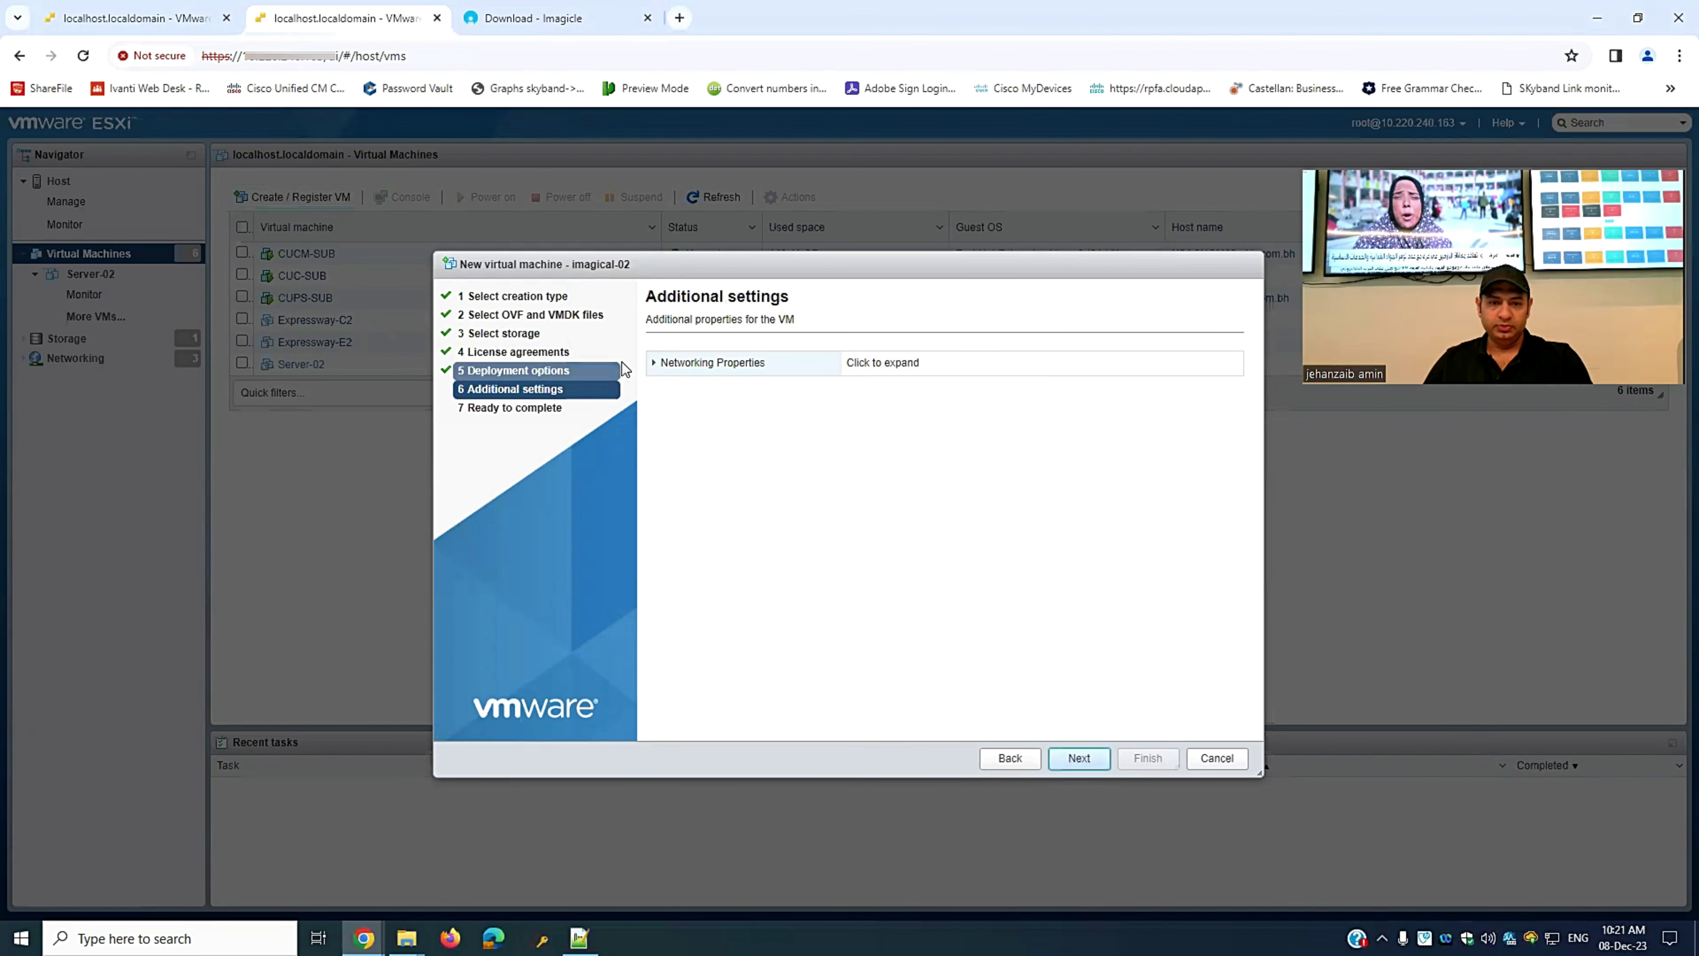
# - Review the summary and finish deploying imagical-02
pyautogui.click(1071, 763)
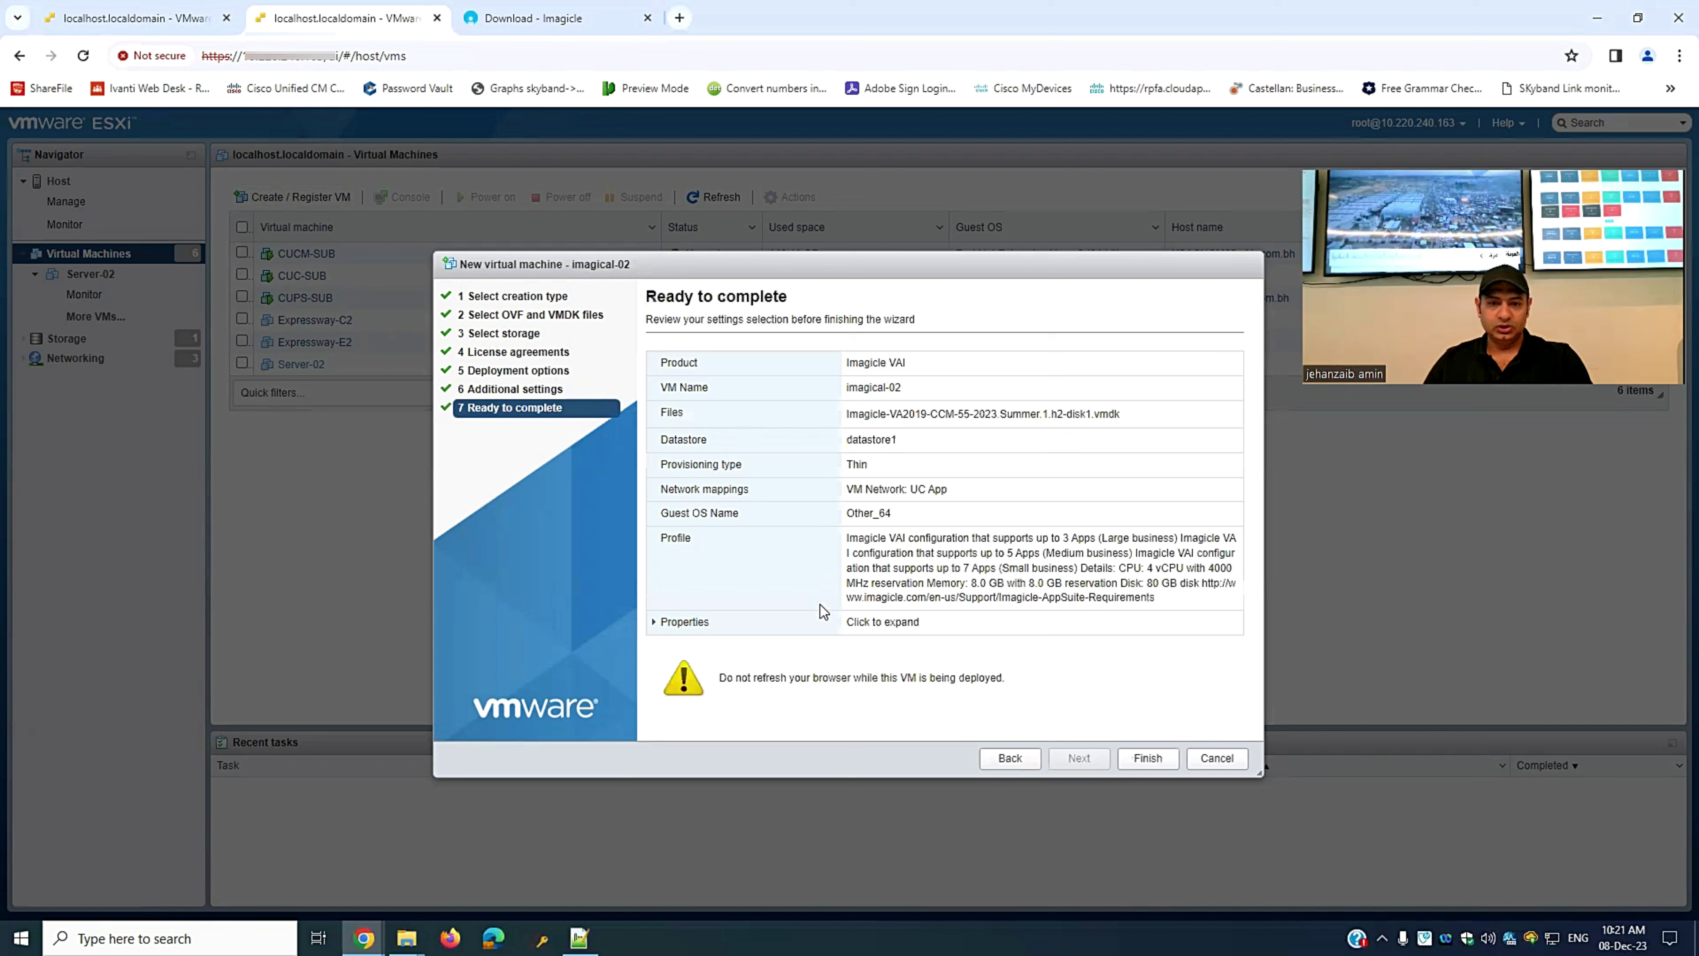
pyautogui.moveTo(655, 302); pyautogui.dragTo(789, 303)
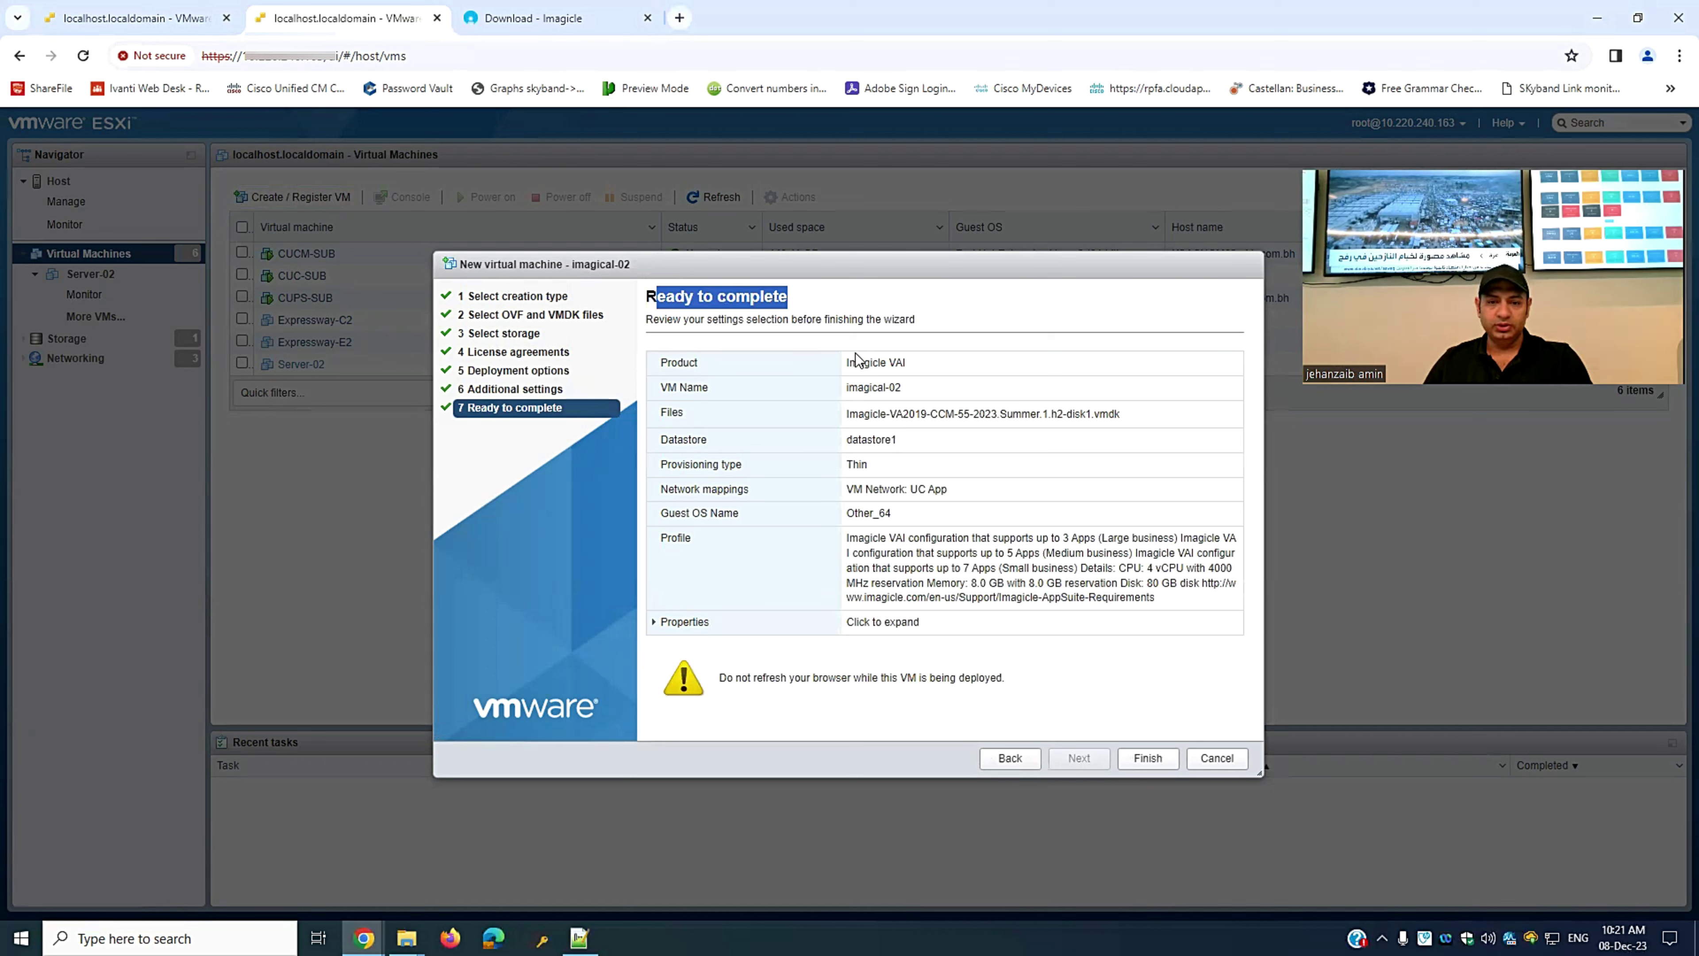
pyautogui.click(859, 360)
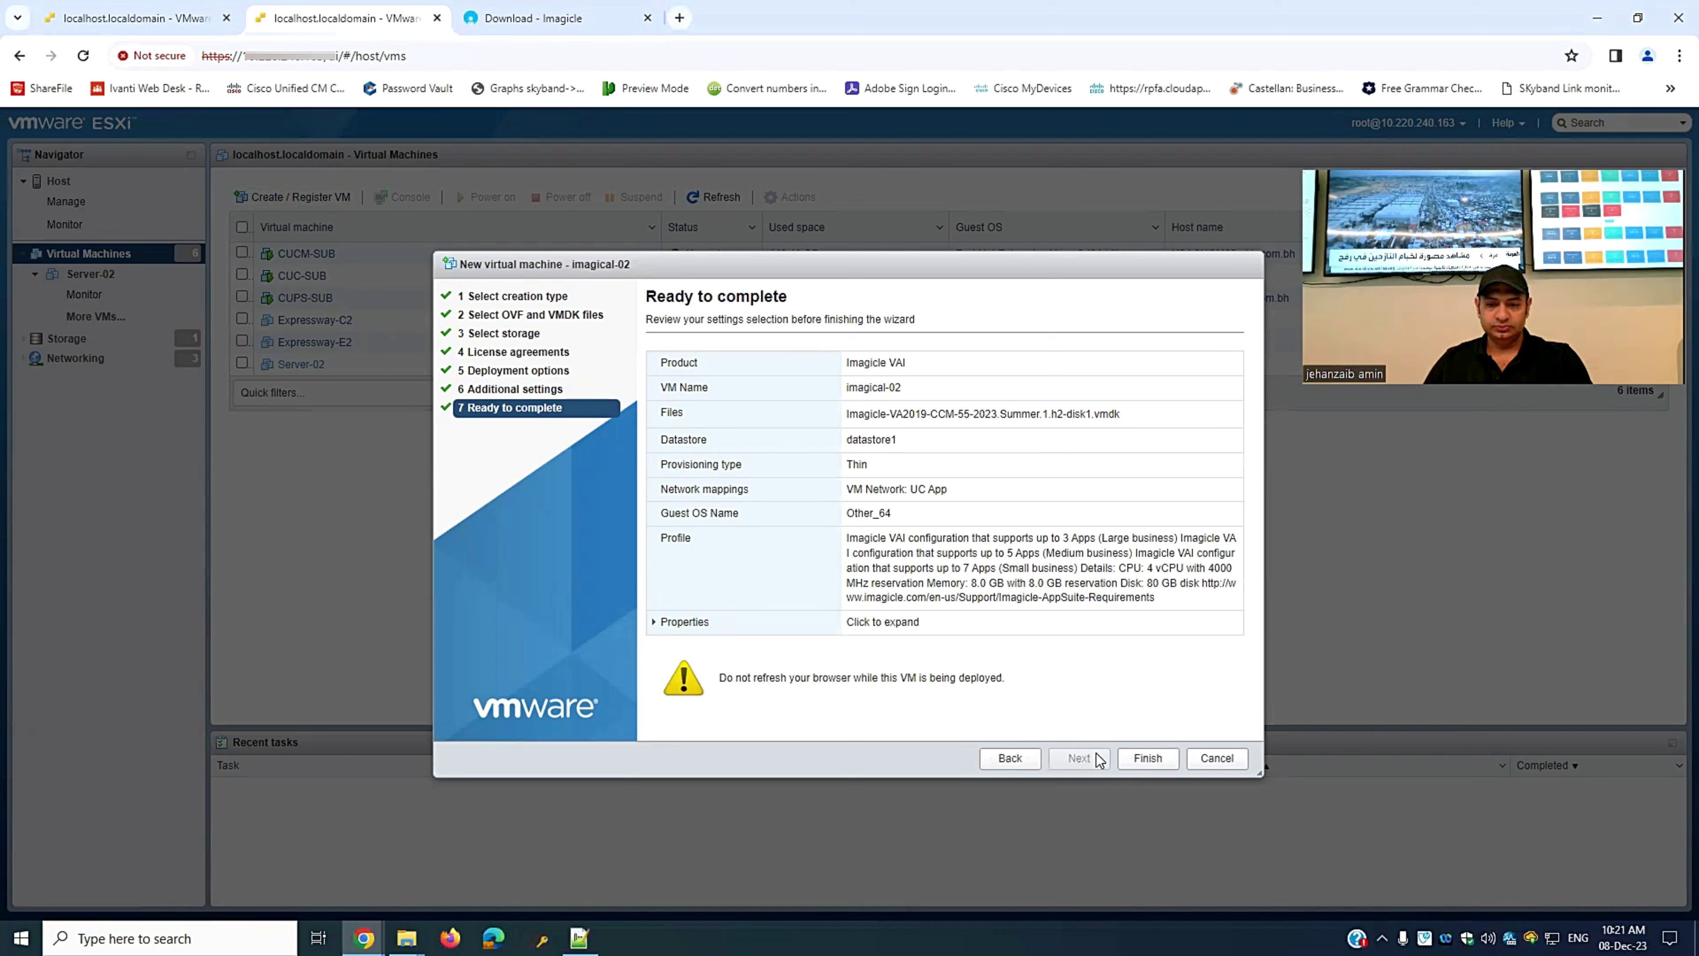
pyautogui.click(1148, 759)
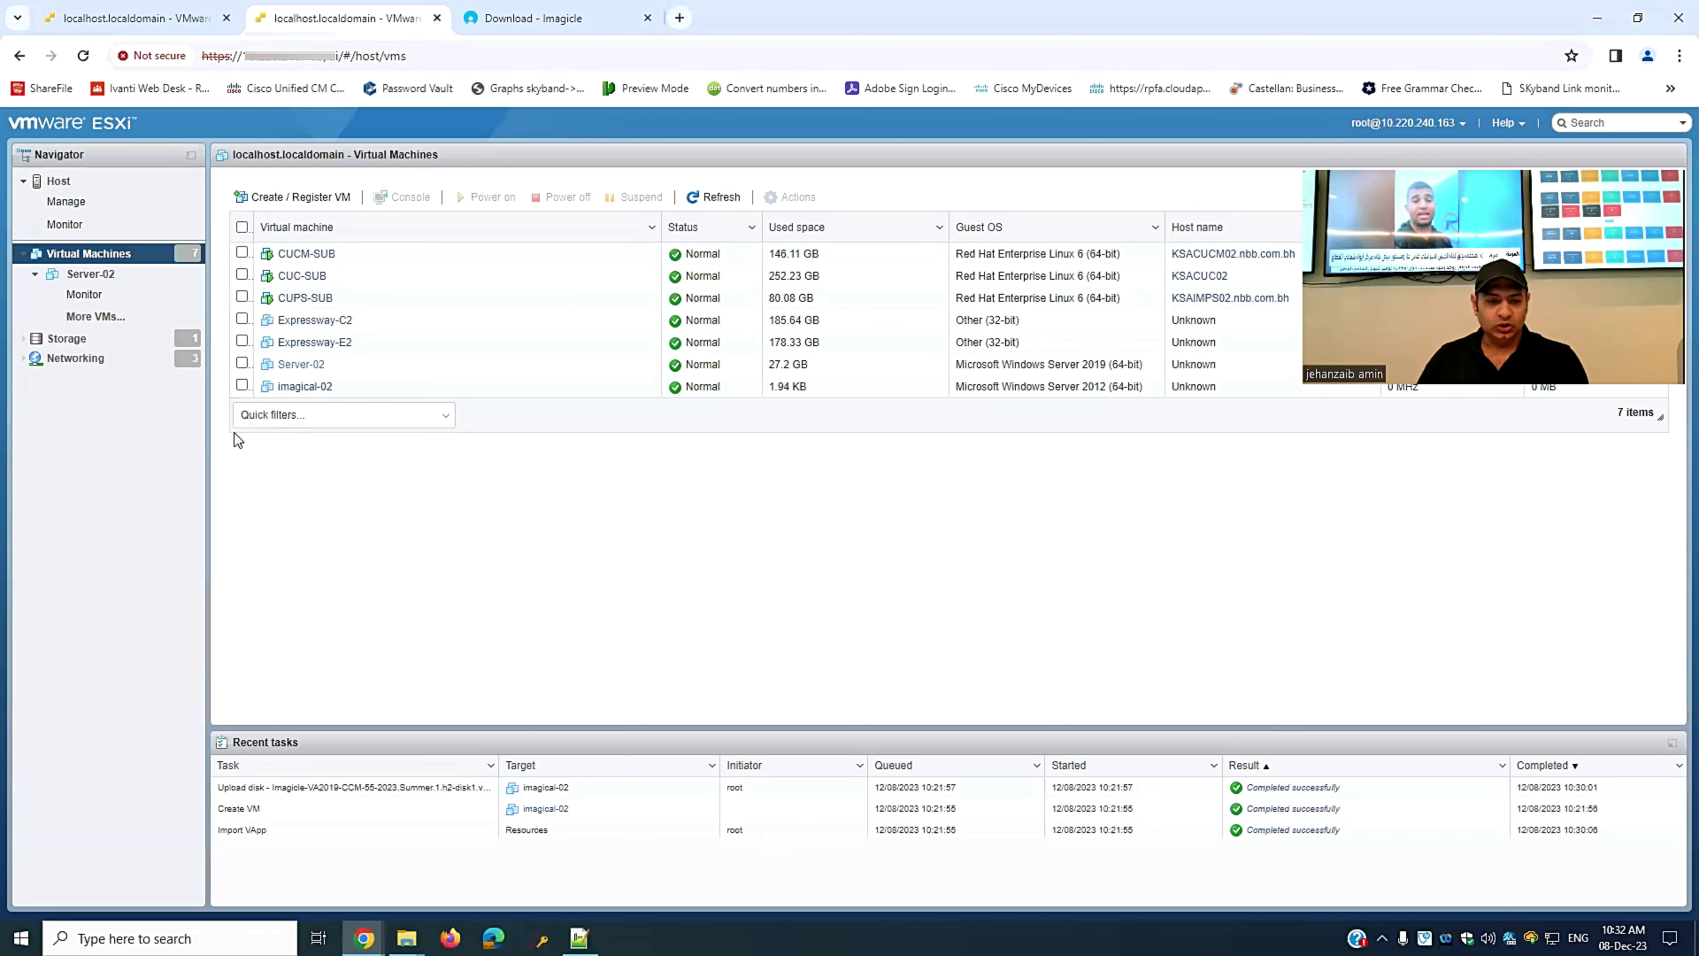
# - Return to the first host's tab to see the completed imagical-01 deployment
pyautogui.click(132, 21)
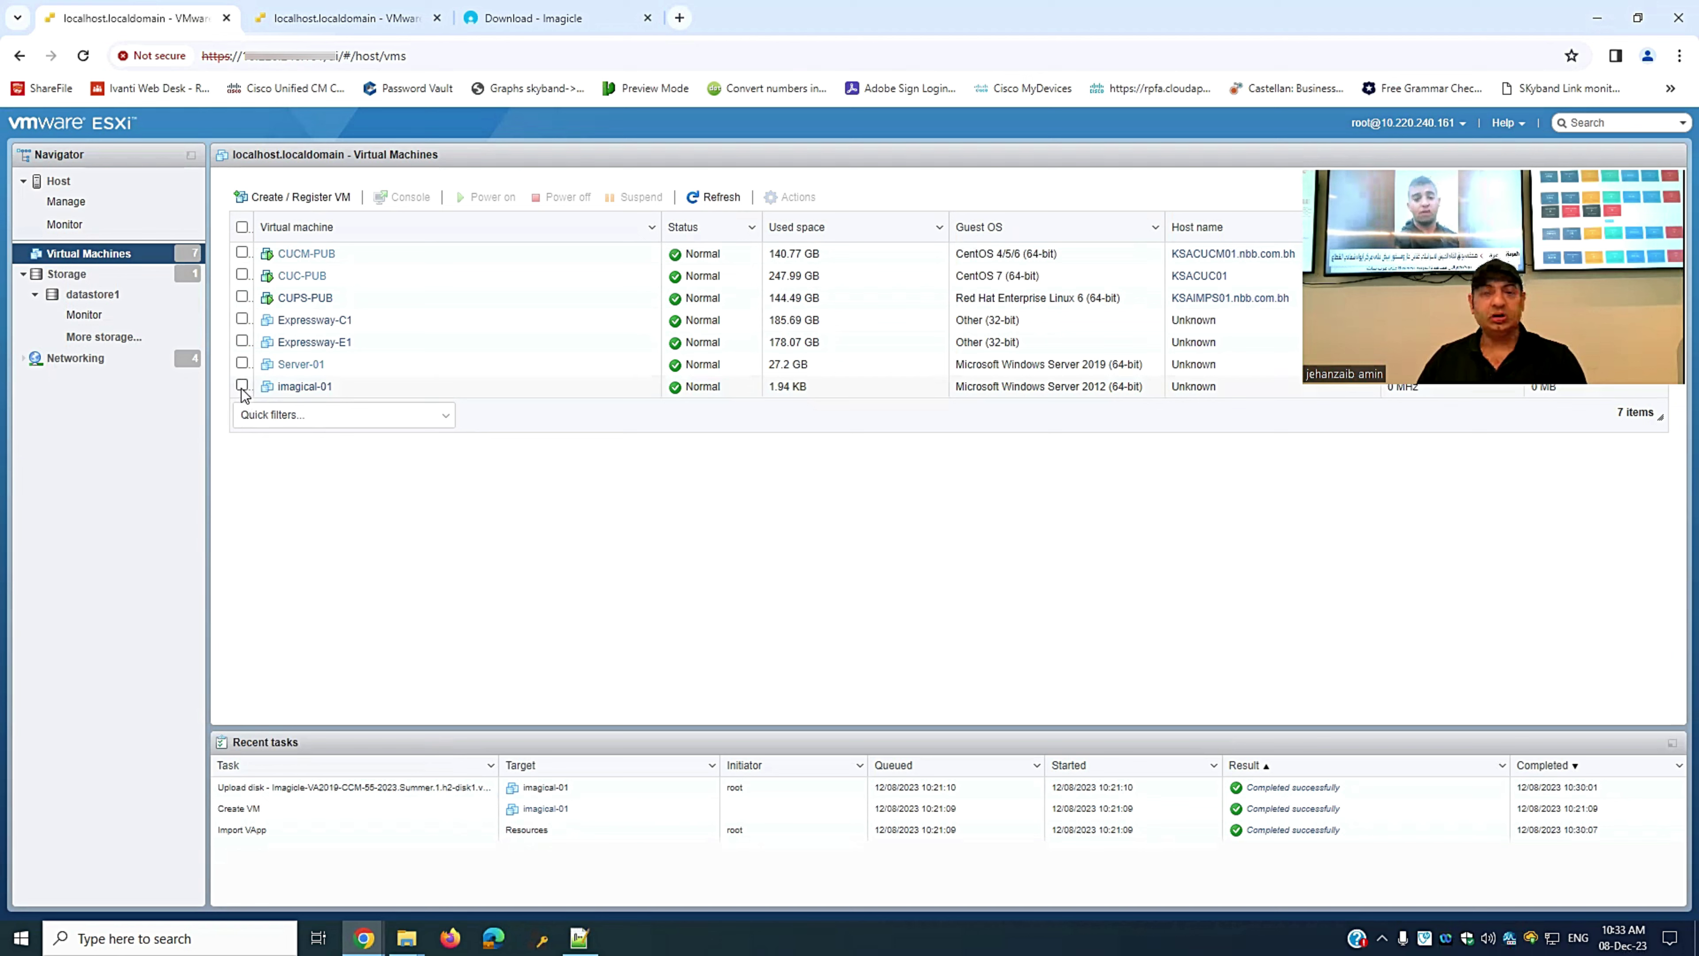
# - Select imagical-01 and check its Windows Server 2012 (64-bit), 4 CPU, 8 GB details
pyautogui.click(242, 385)
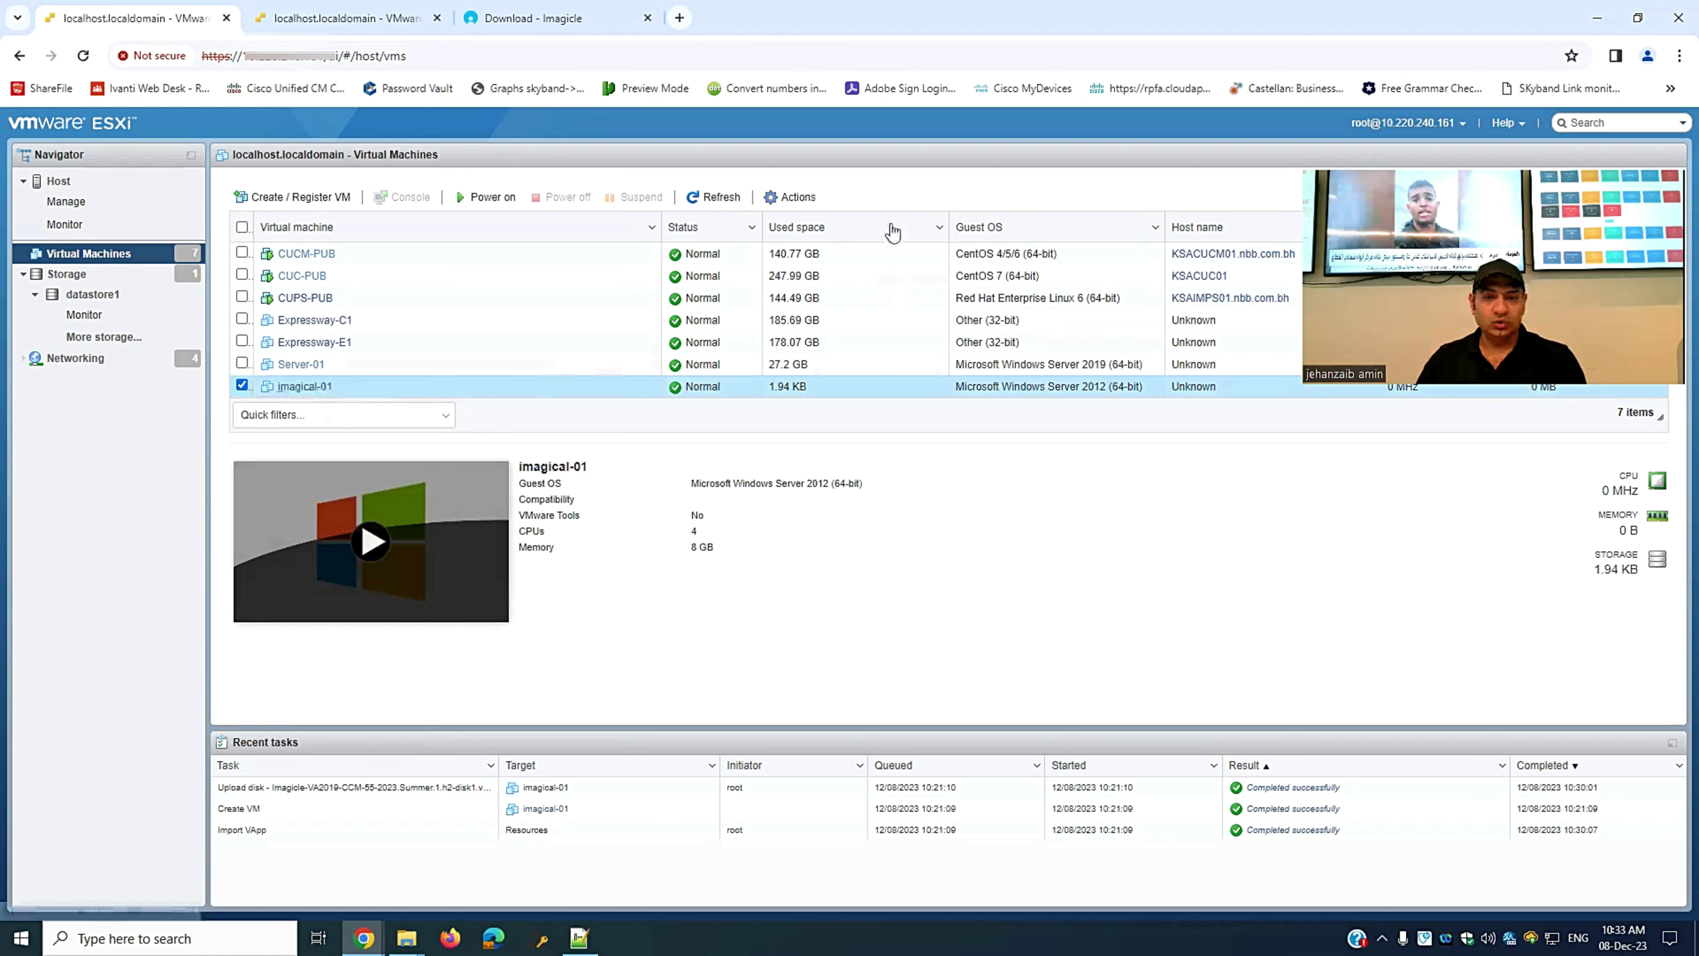
pyautogui.click(808, 199)
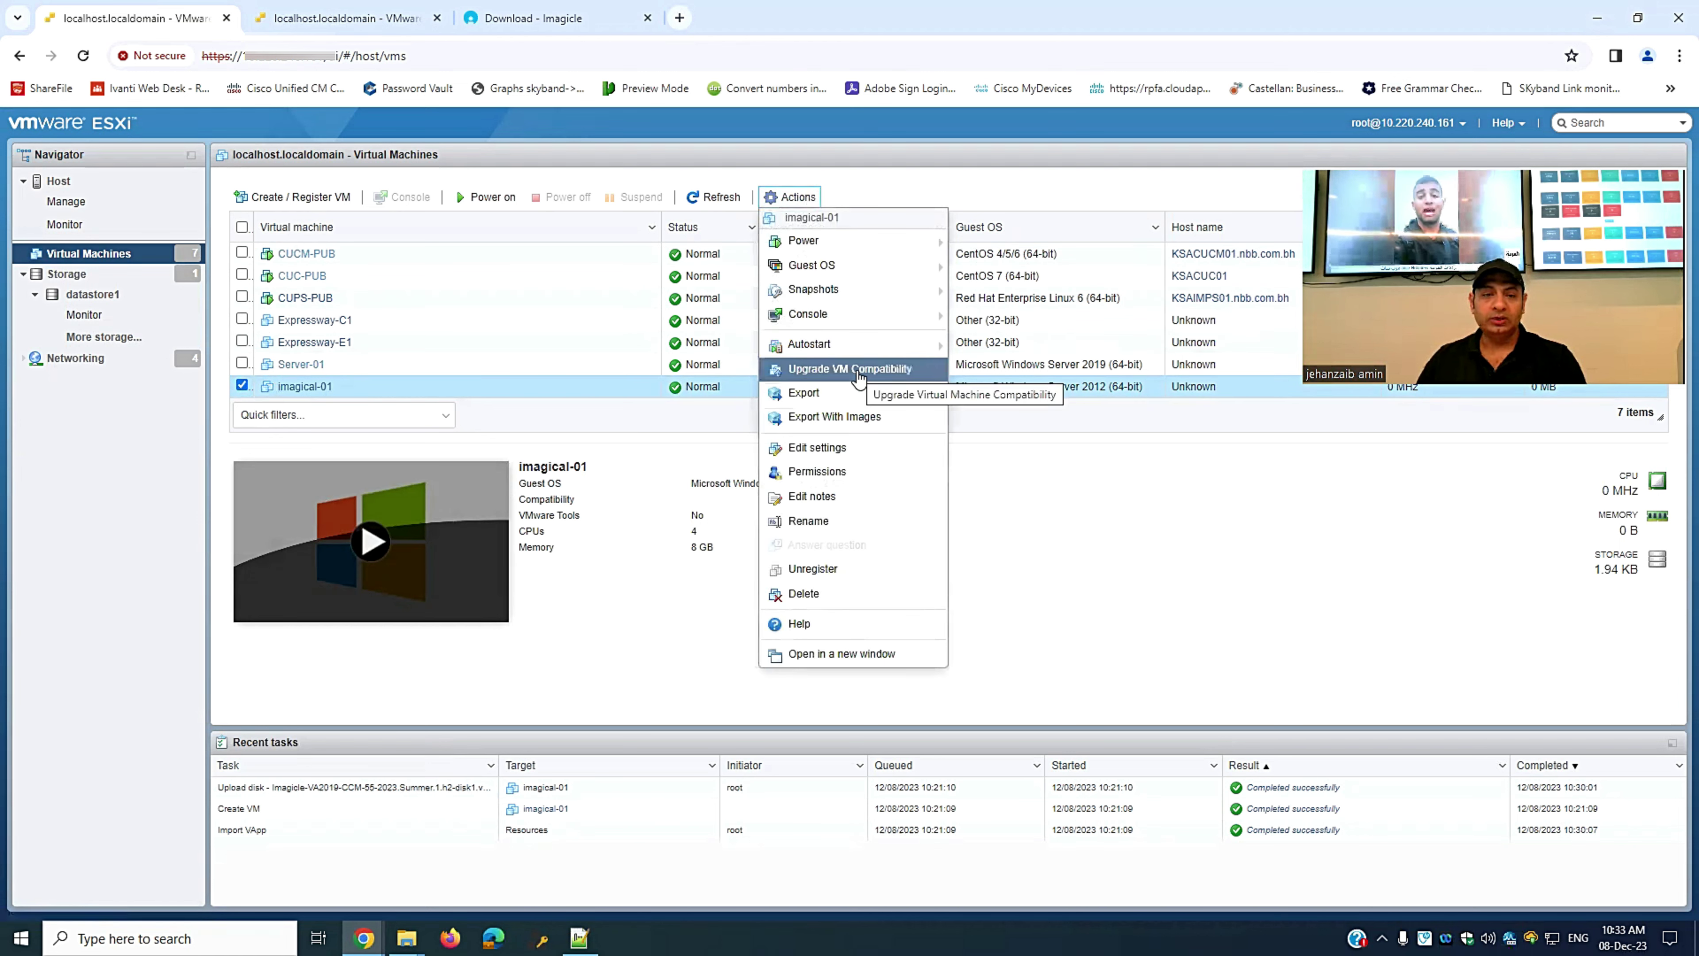
pyautogui.click(591, 655)
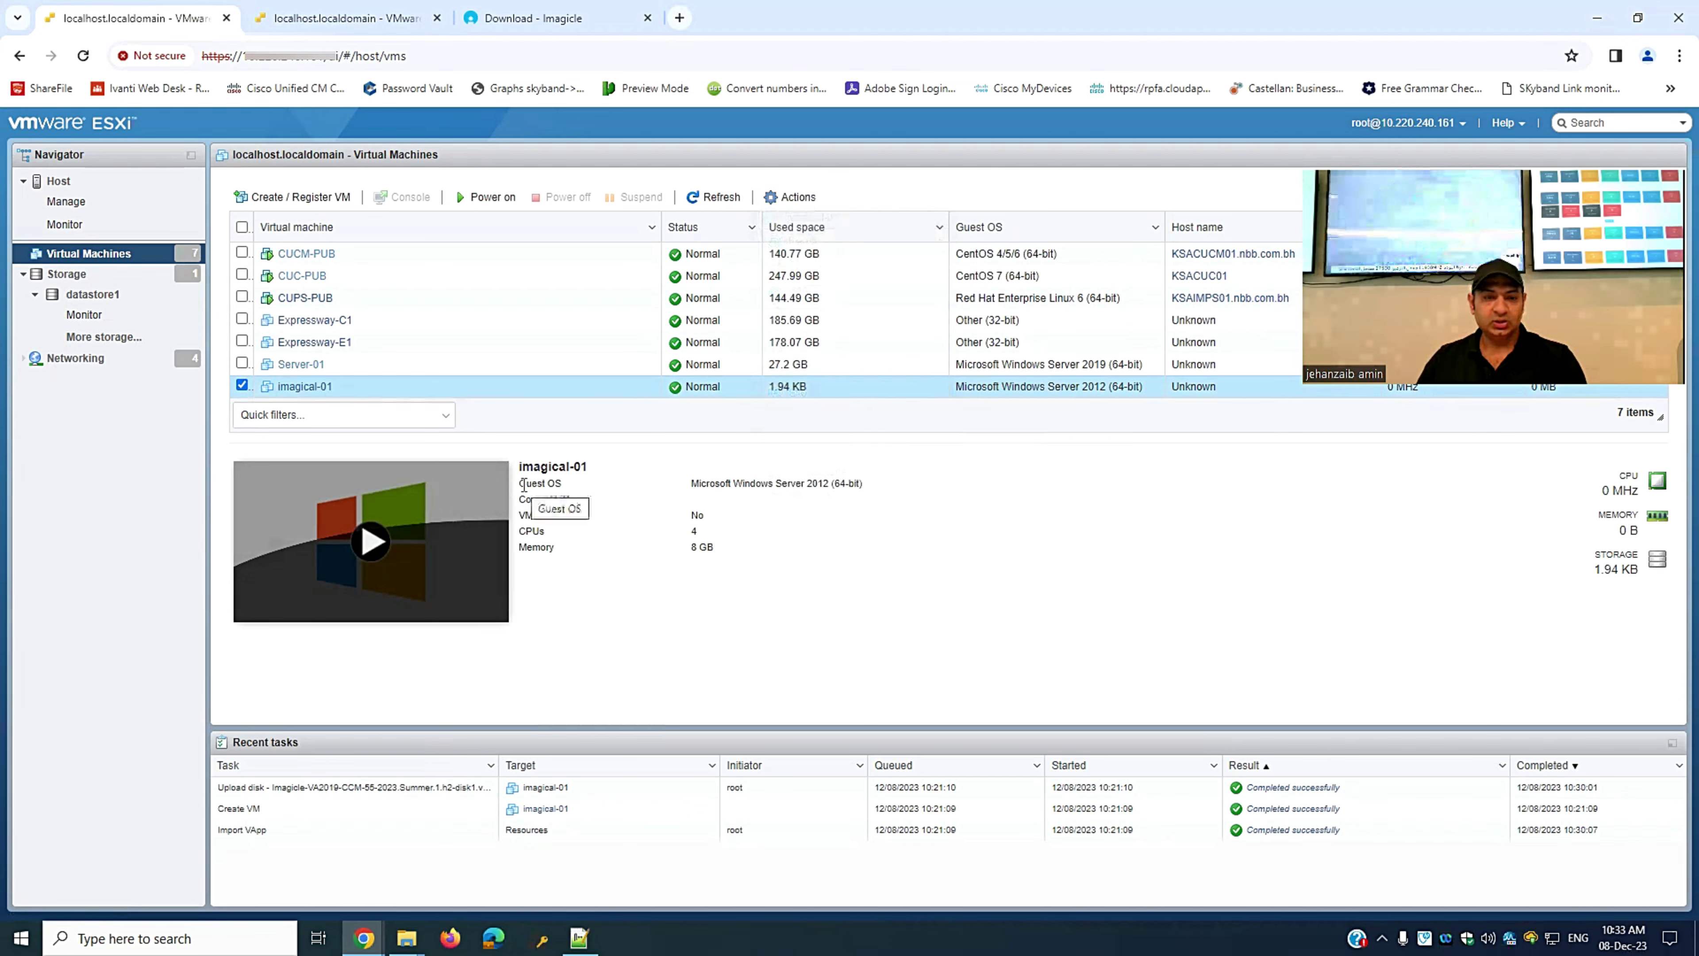
pyautogui.moveTo(520, 483); pyautogui.dragTo(773, 484)
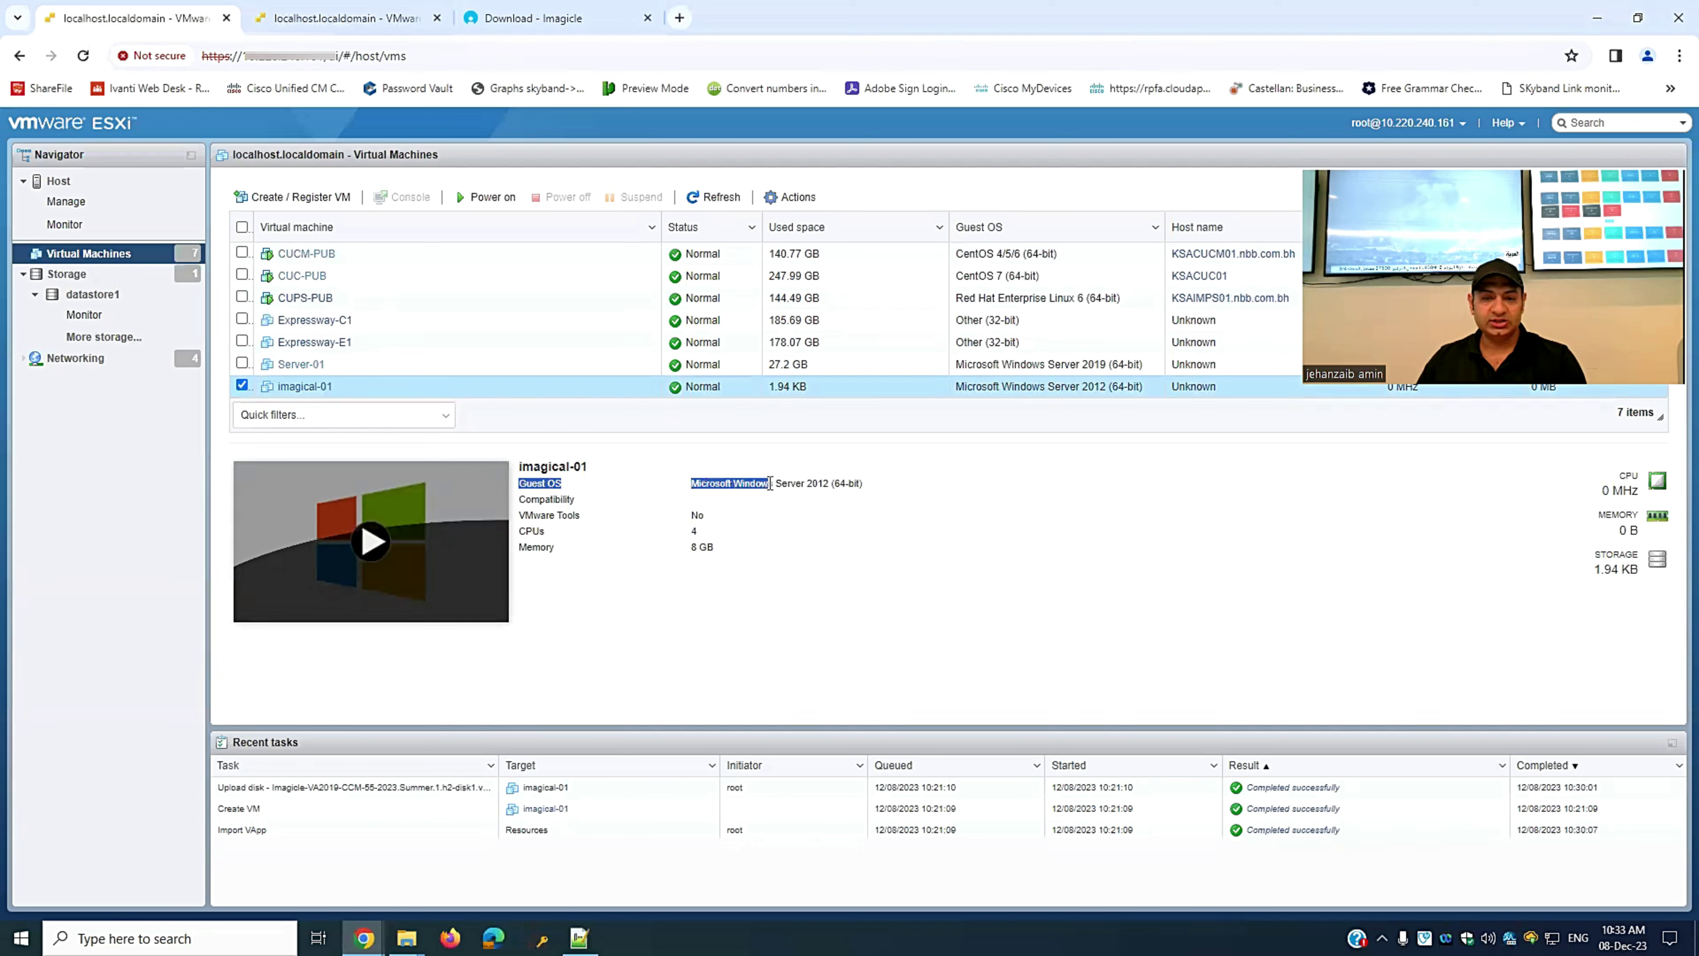
pyautogui.click(814, 485)
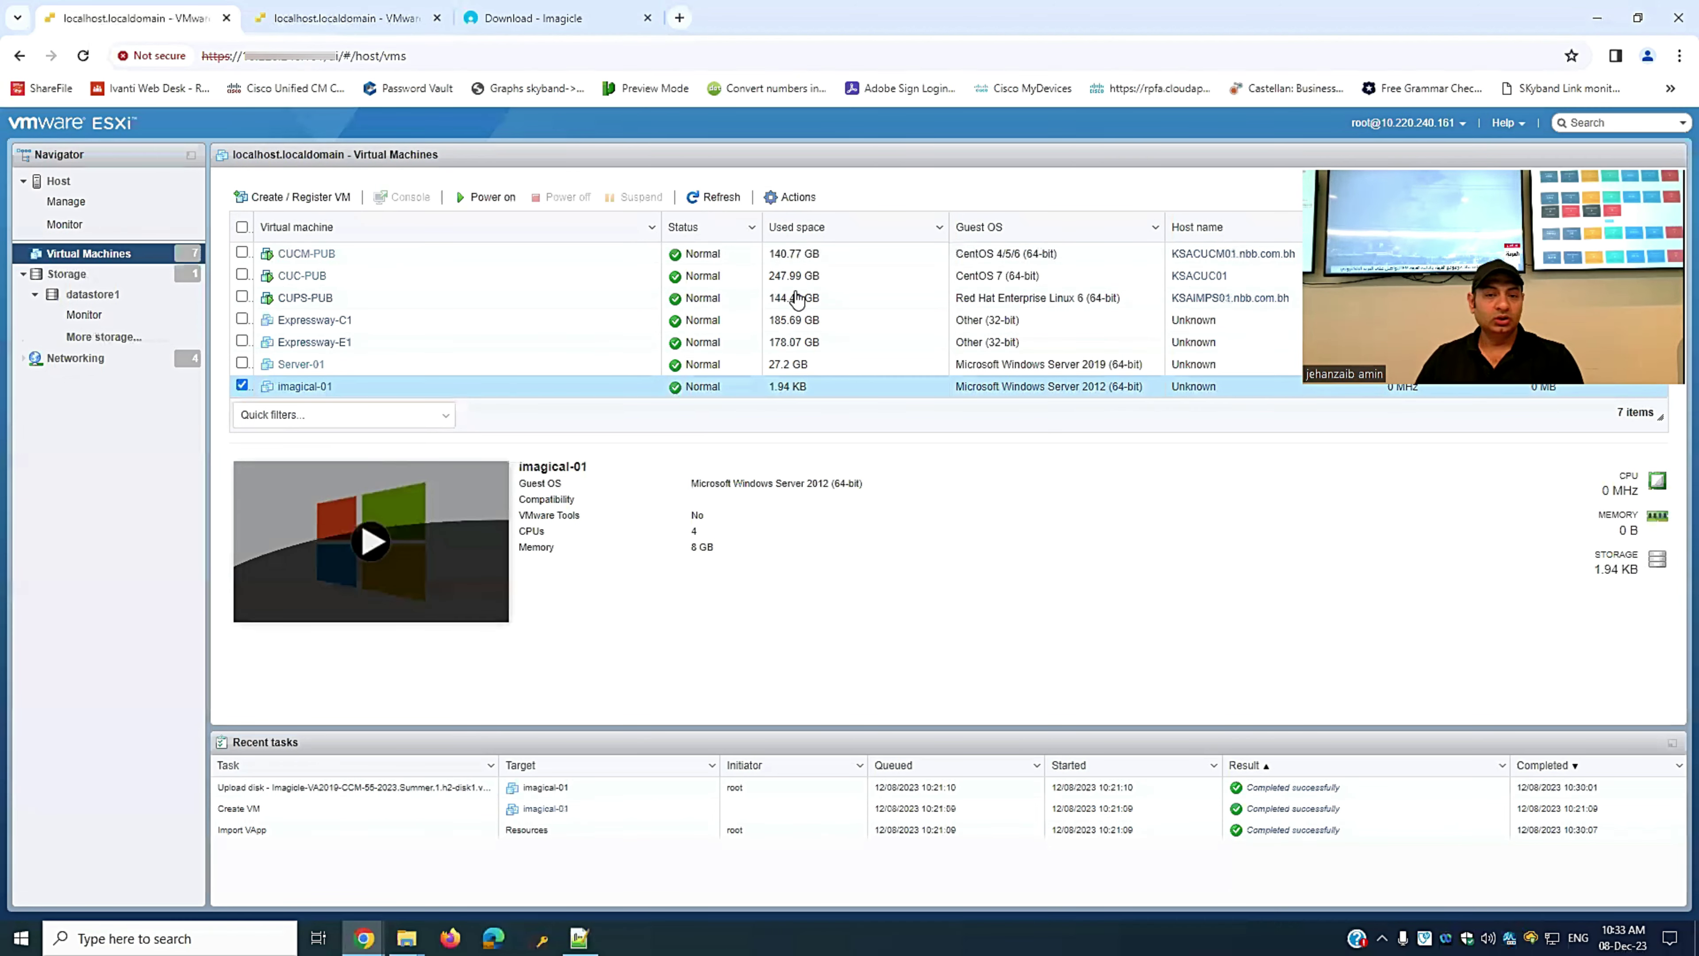
pyautogui.click(800, 198)
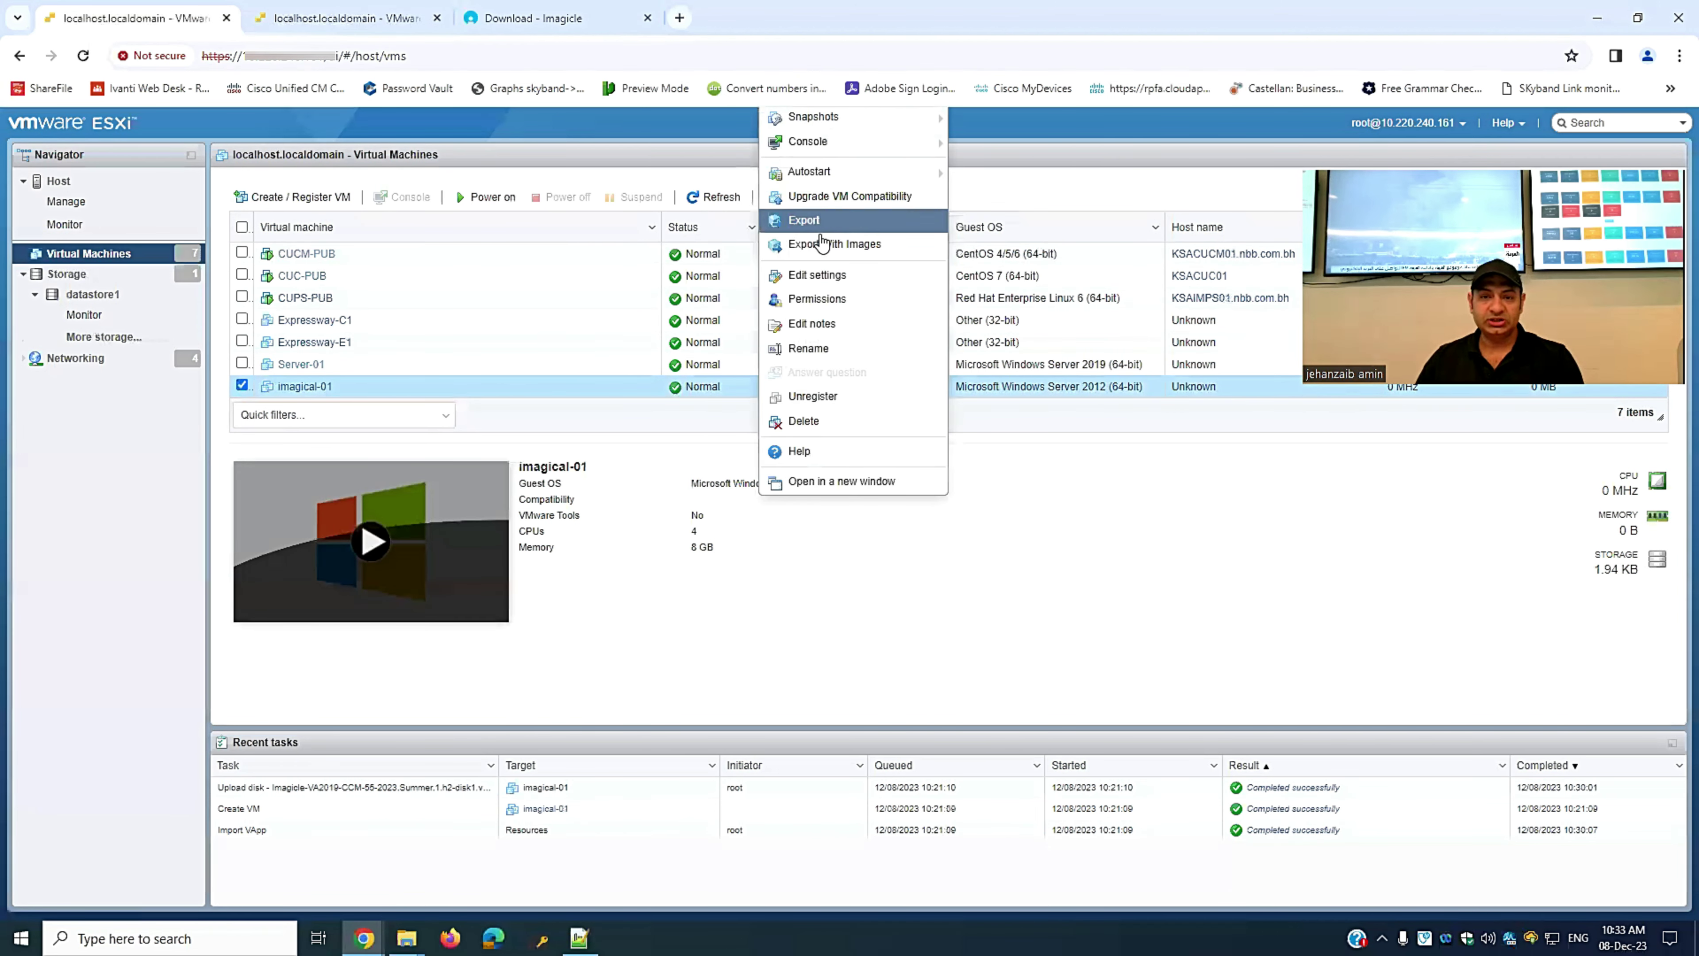
# - Upgrade imagical-01's VM compatibility to ESXi 7.0 U2 and confirm
pyautogui.click(841, 198)
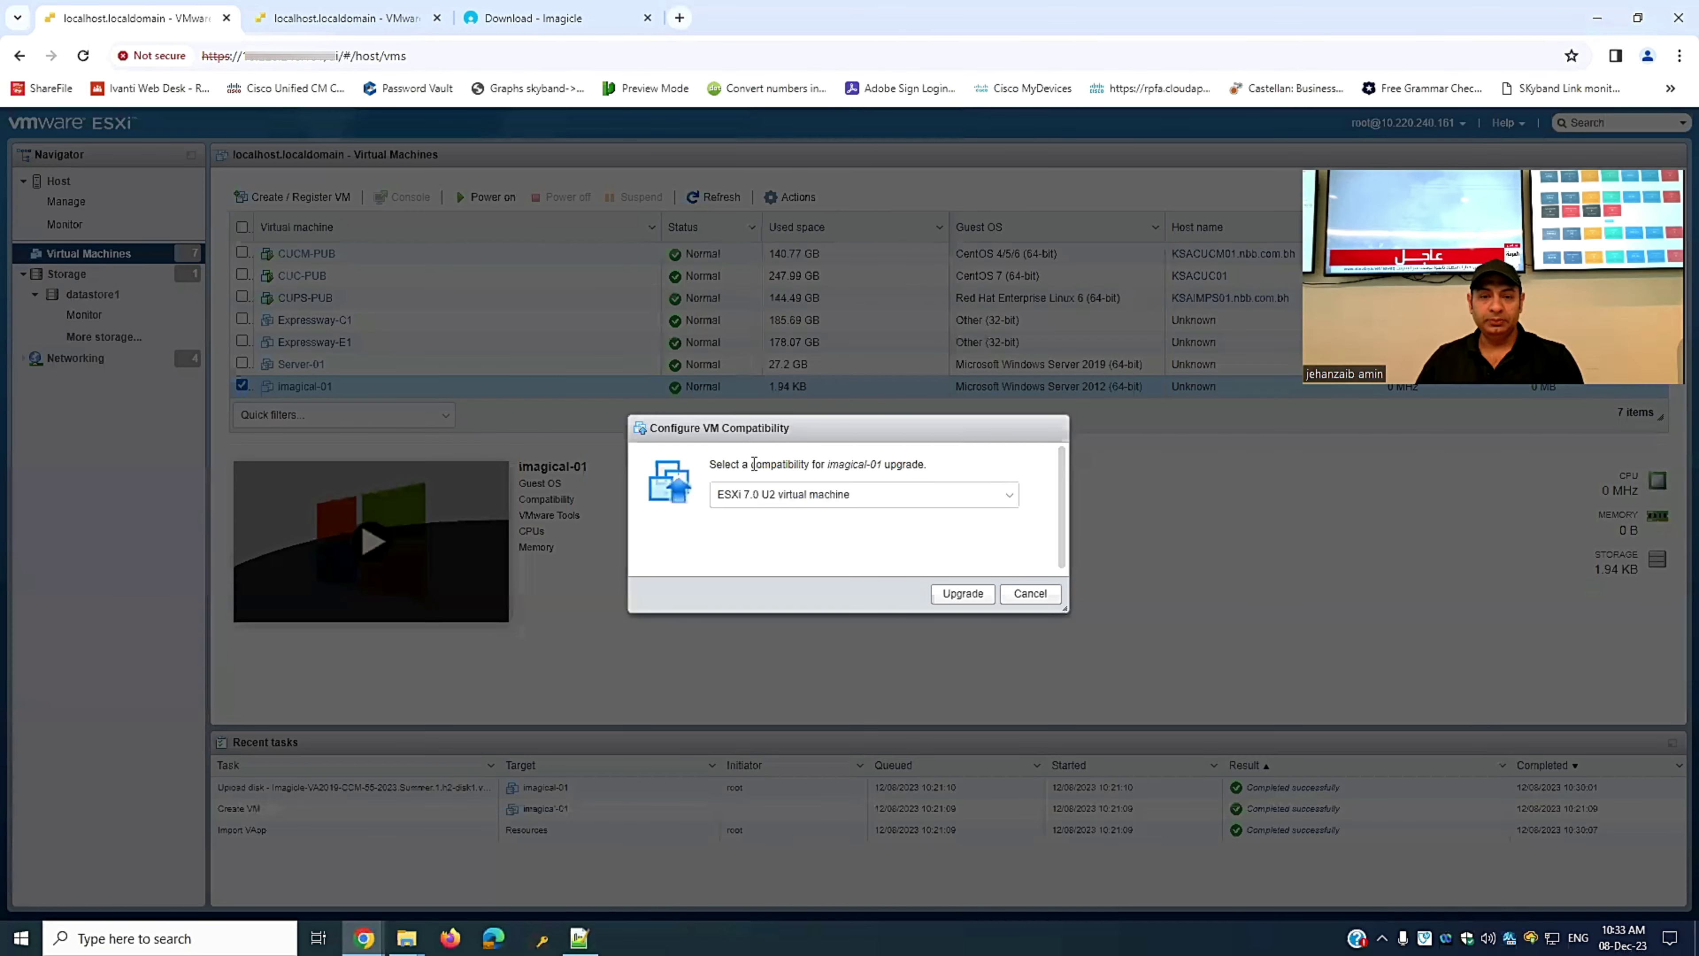
pyautogui.click(740, 495)
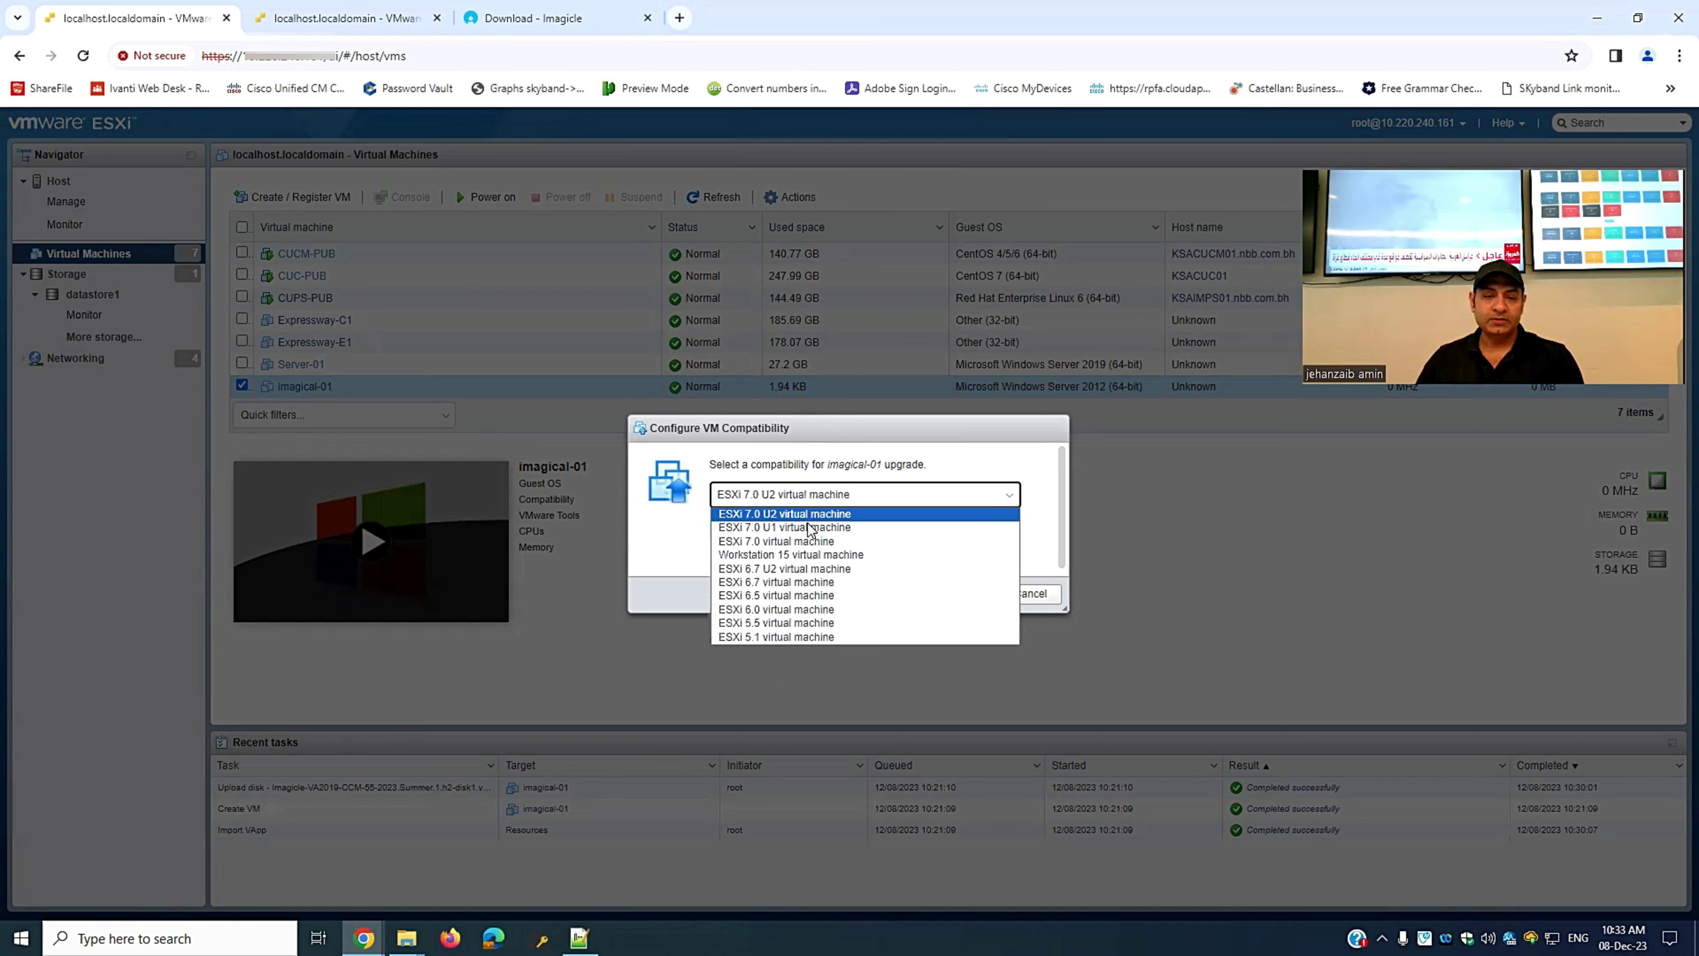
pyautogui.click(788, 513)
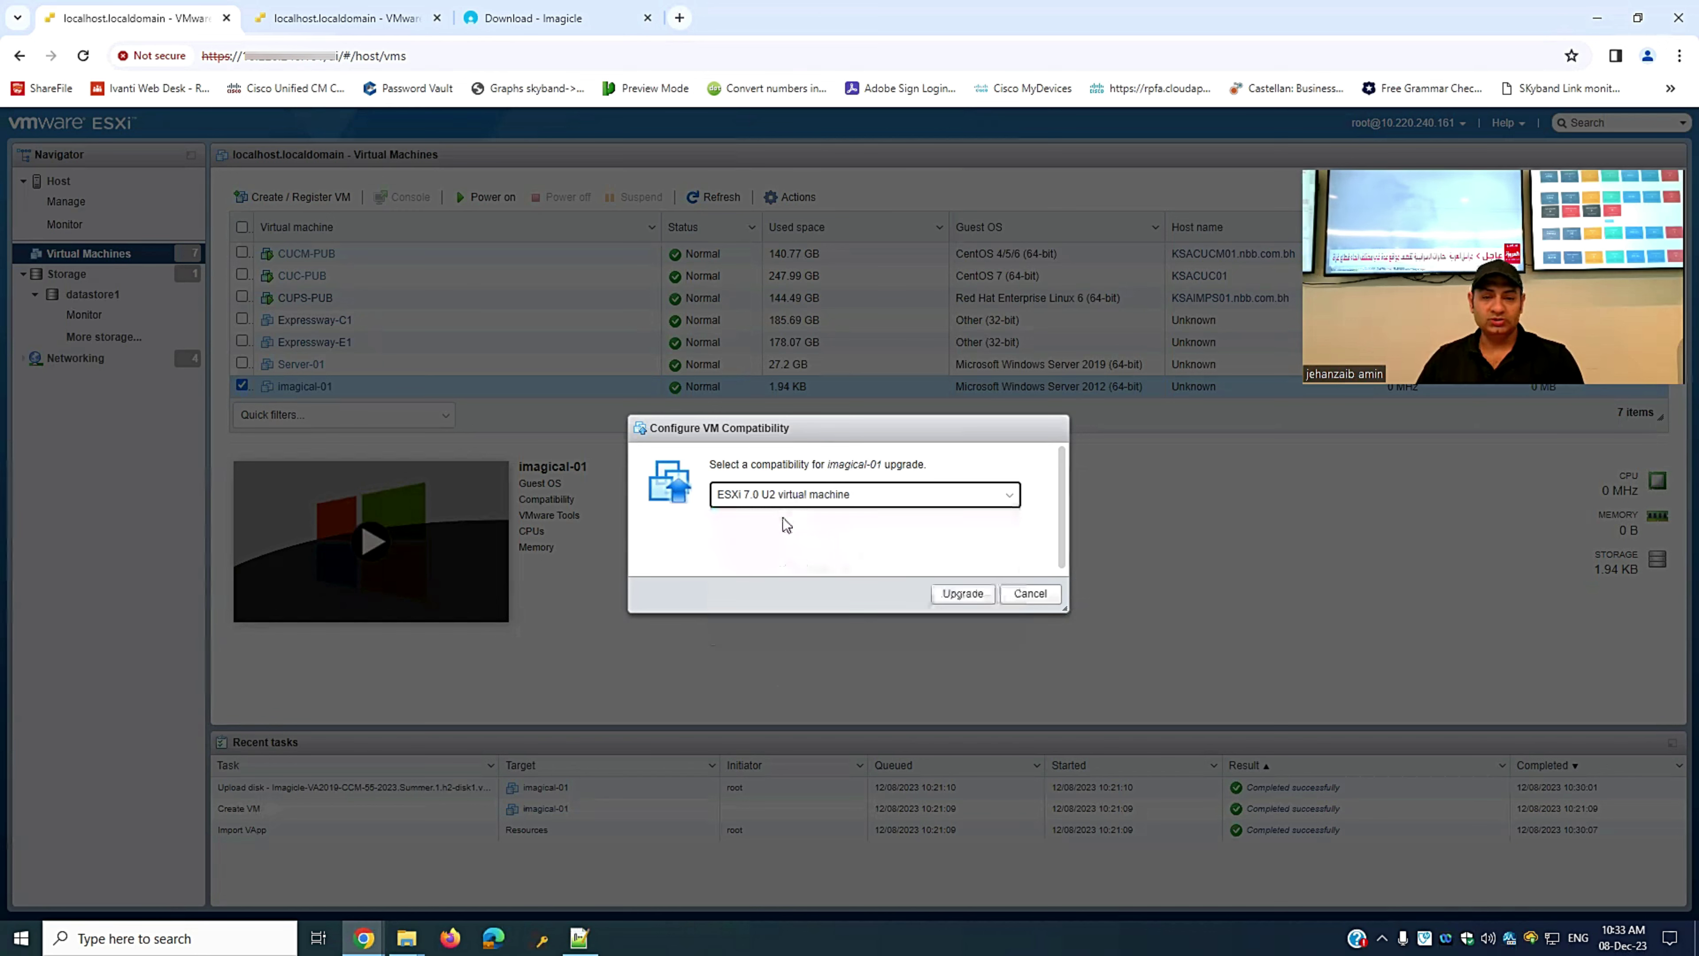
pyautogui.click(964, 594)
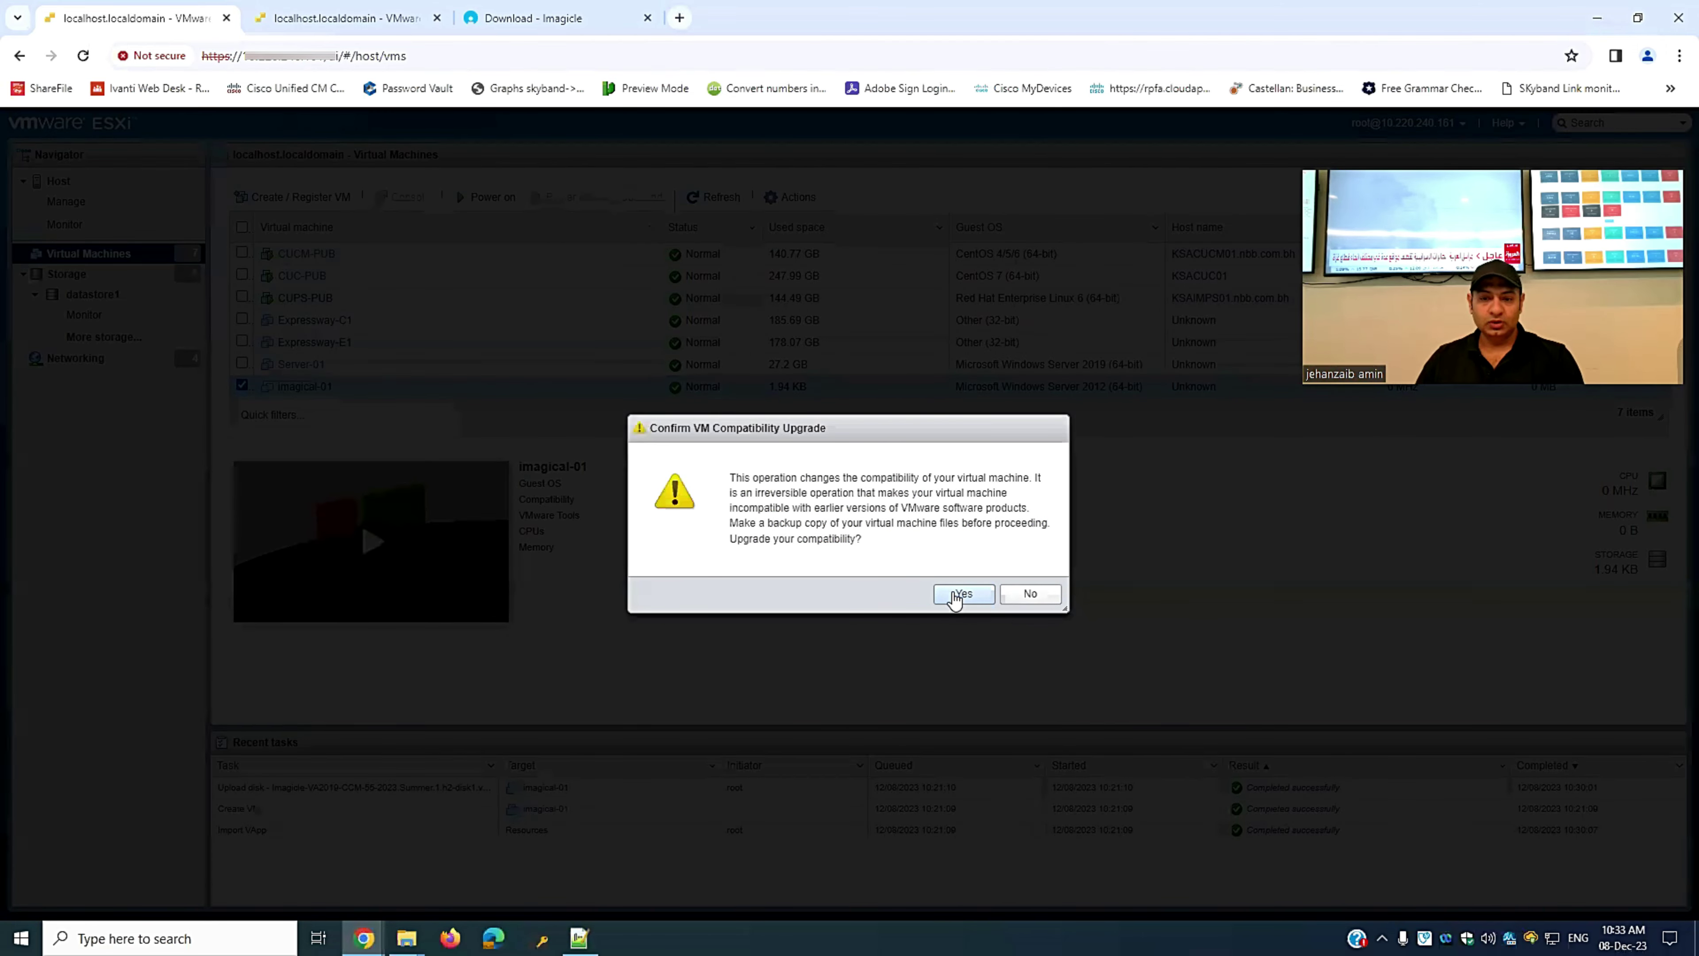
pyautogui.click(955, 597)
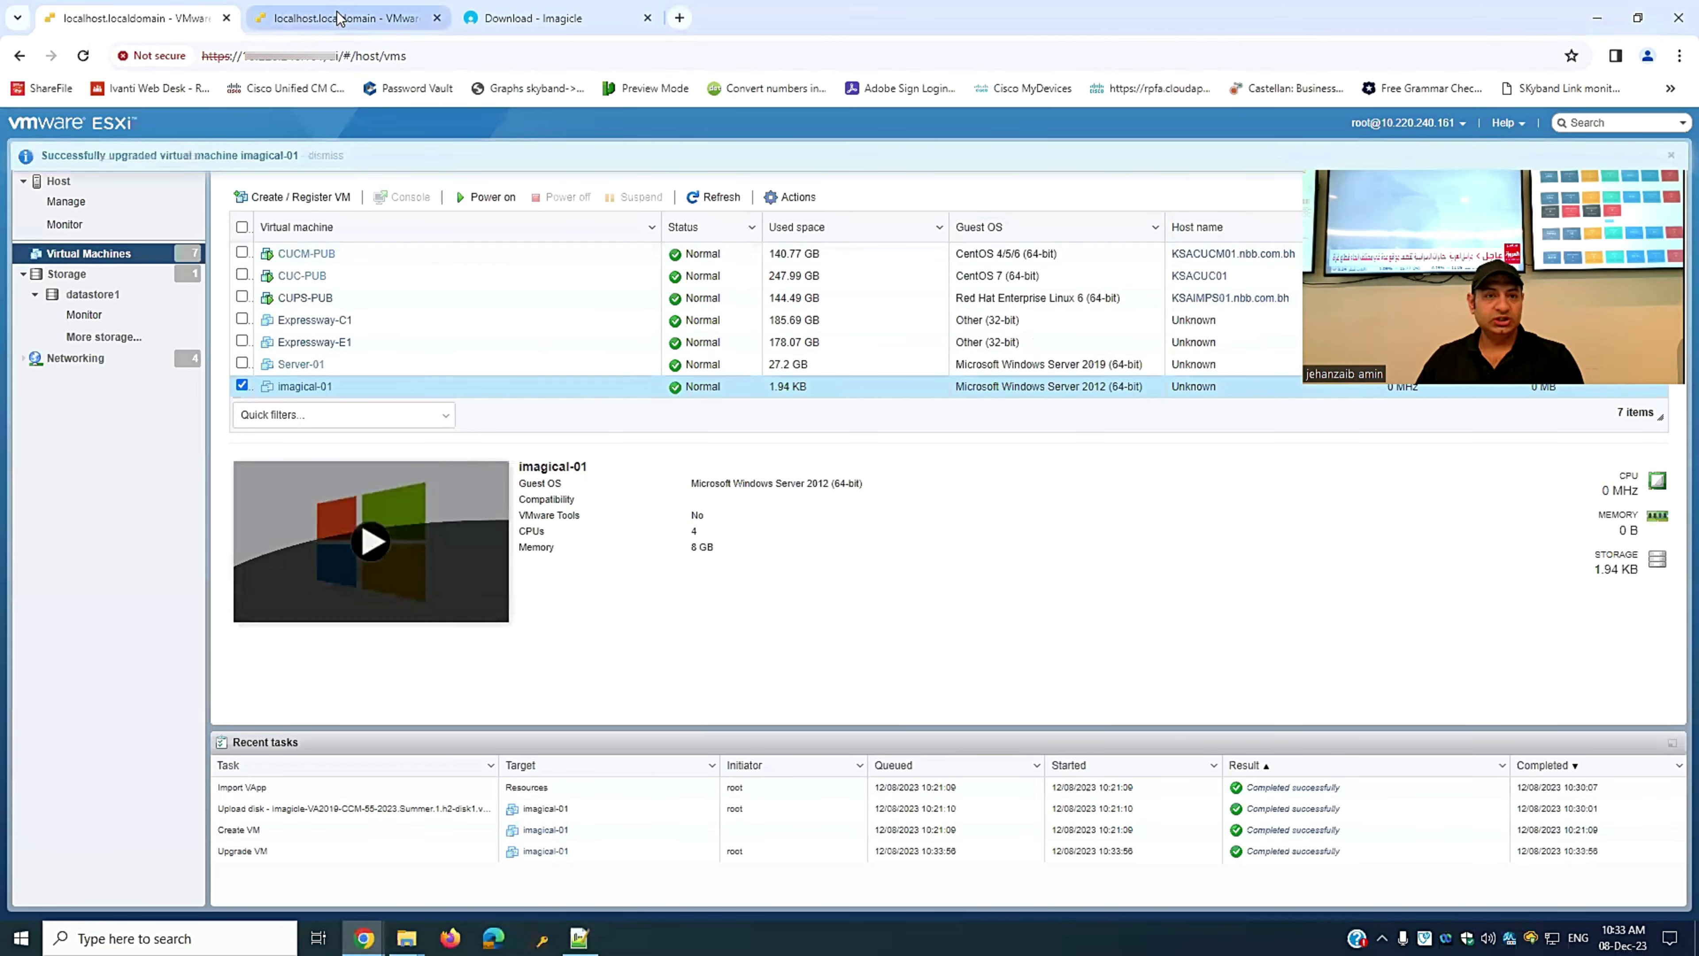
# - Upgrade imagical-02's VM compatibility on the other host, then return to imagical-01's host
pyautogui.click(337, 19)
pyautogui.click(255, 387)
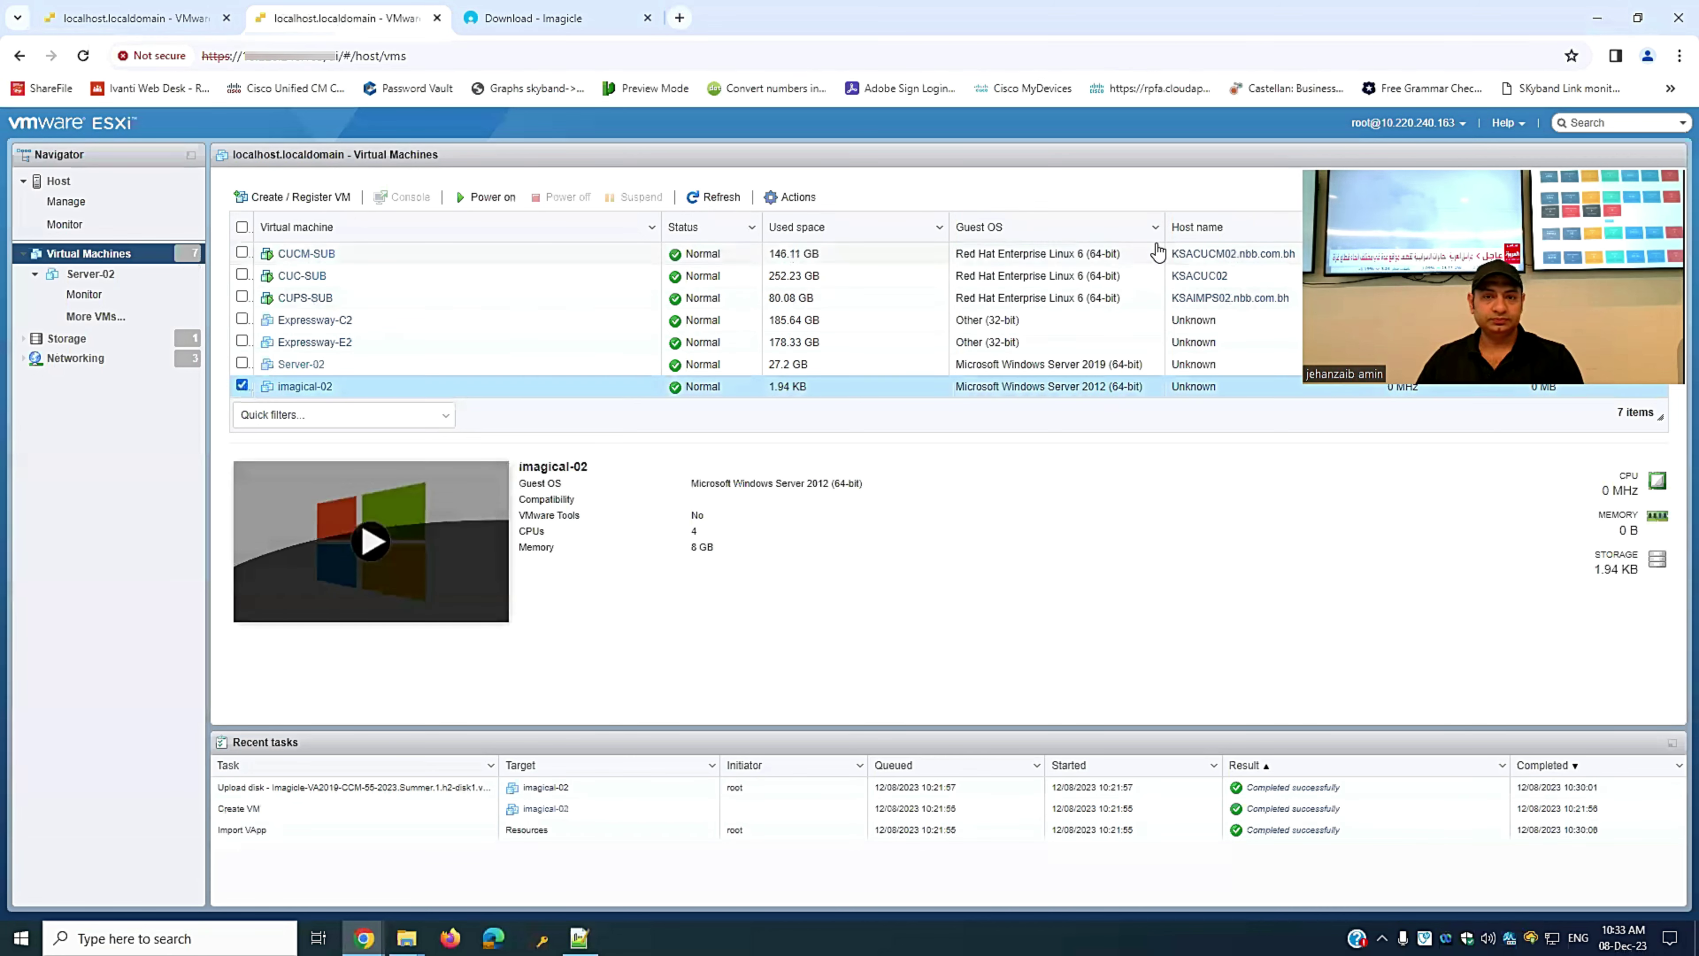
pyautogui.click(796, 196)
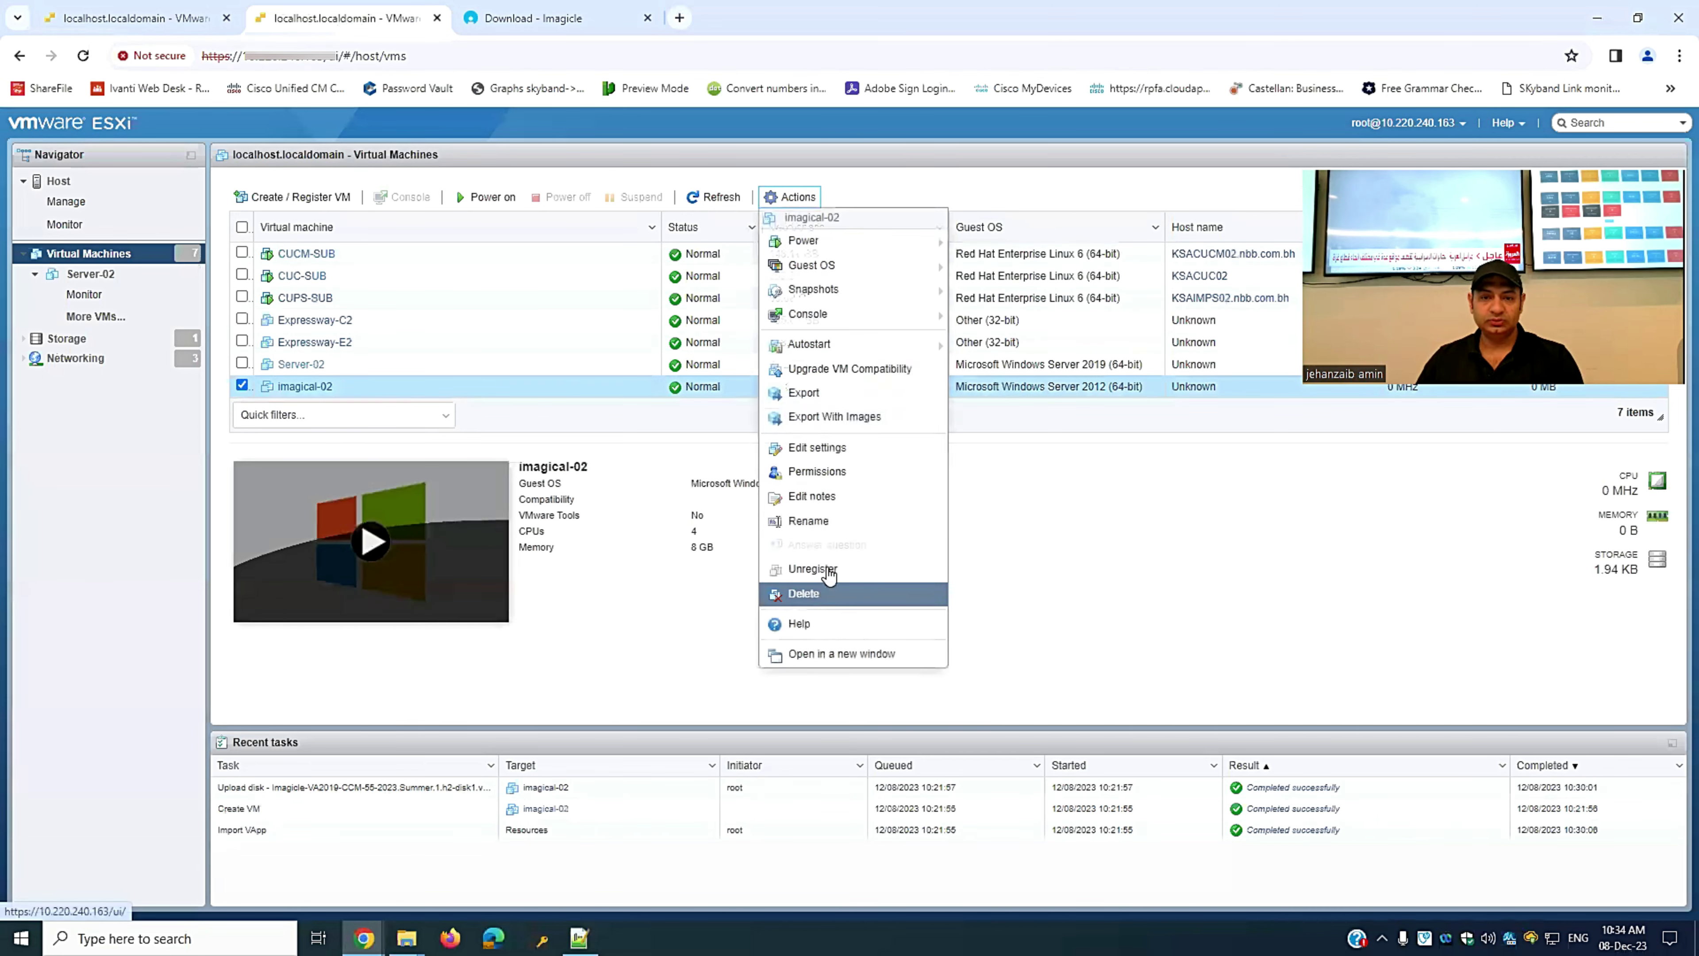
pyautogui.click(863, 375)
pyautogui.click(964, 593)
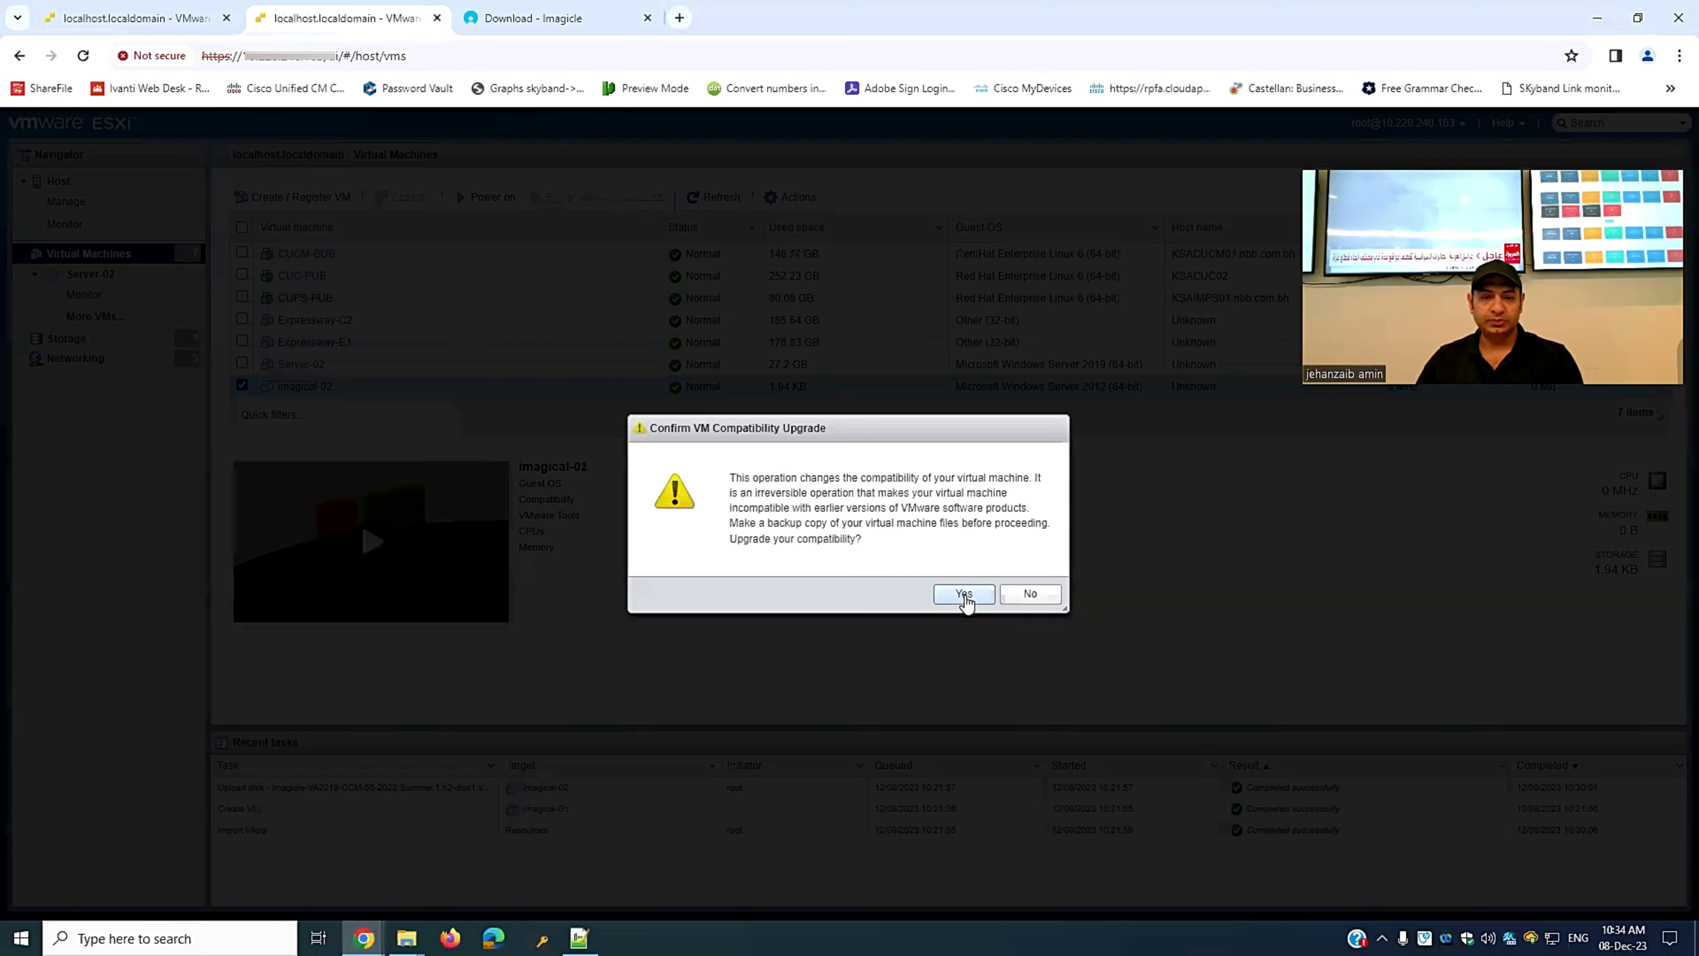
pyautogui.click(964, 595)
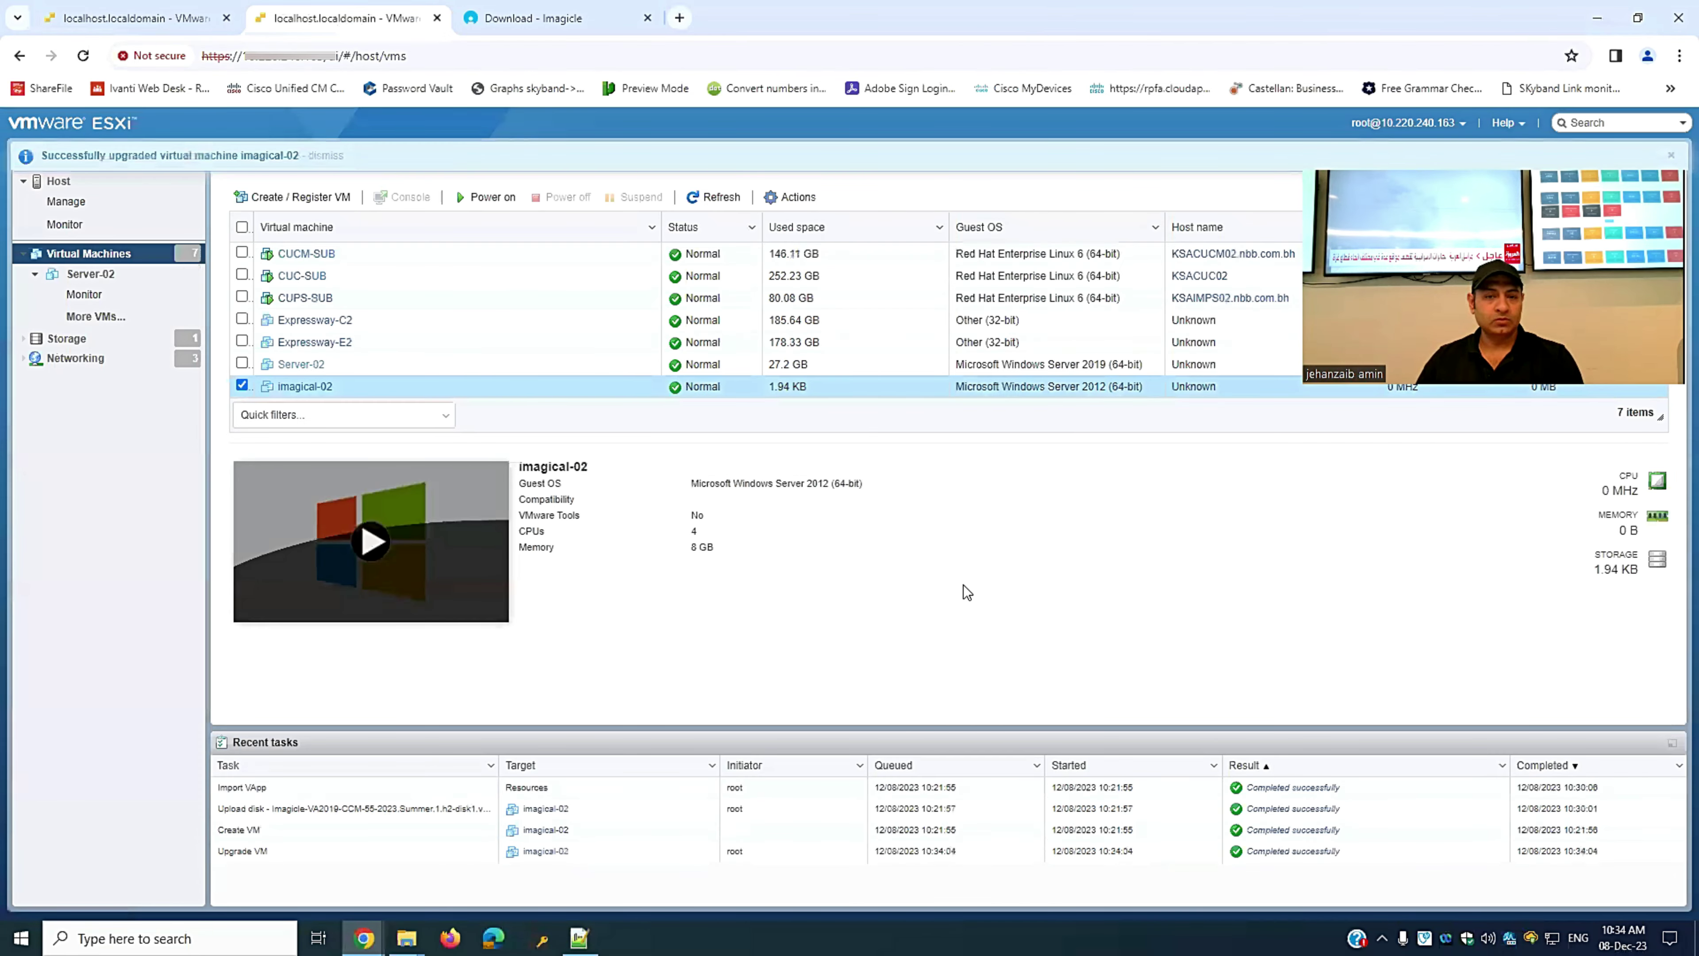
pyautogui.click(134, 18)
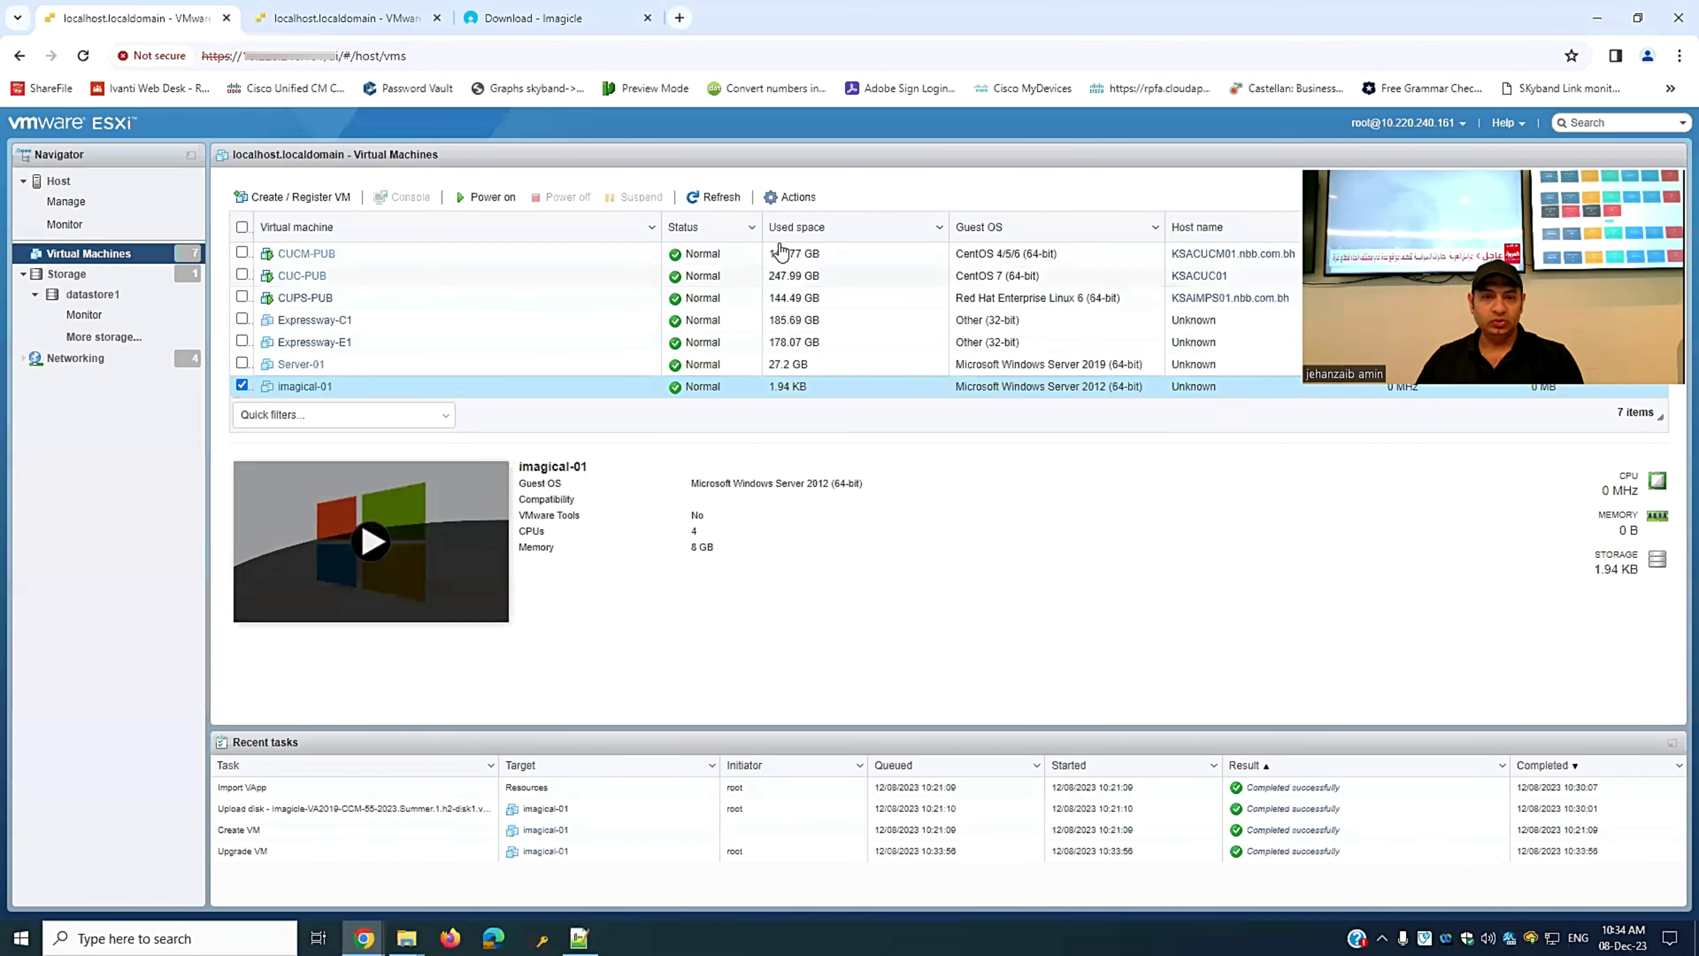
# - Change imagical-01's guest OS version to Microsoft Windows Server 2019 (64-bit) and save
pyautogui.click(805, 197)
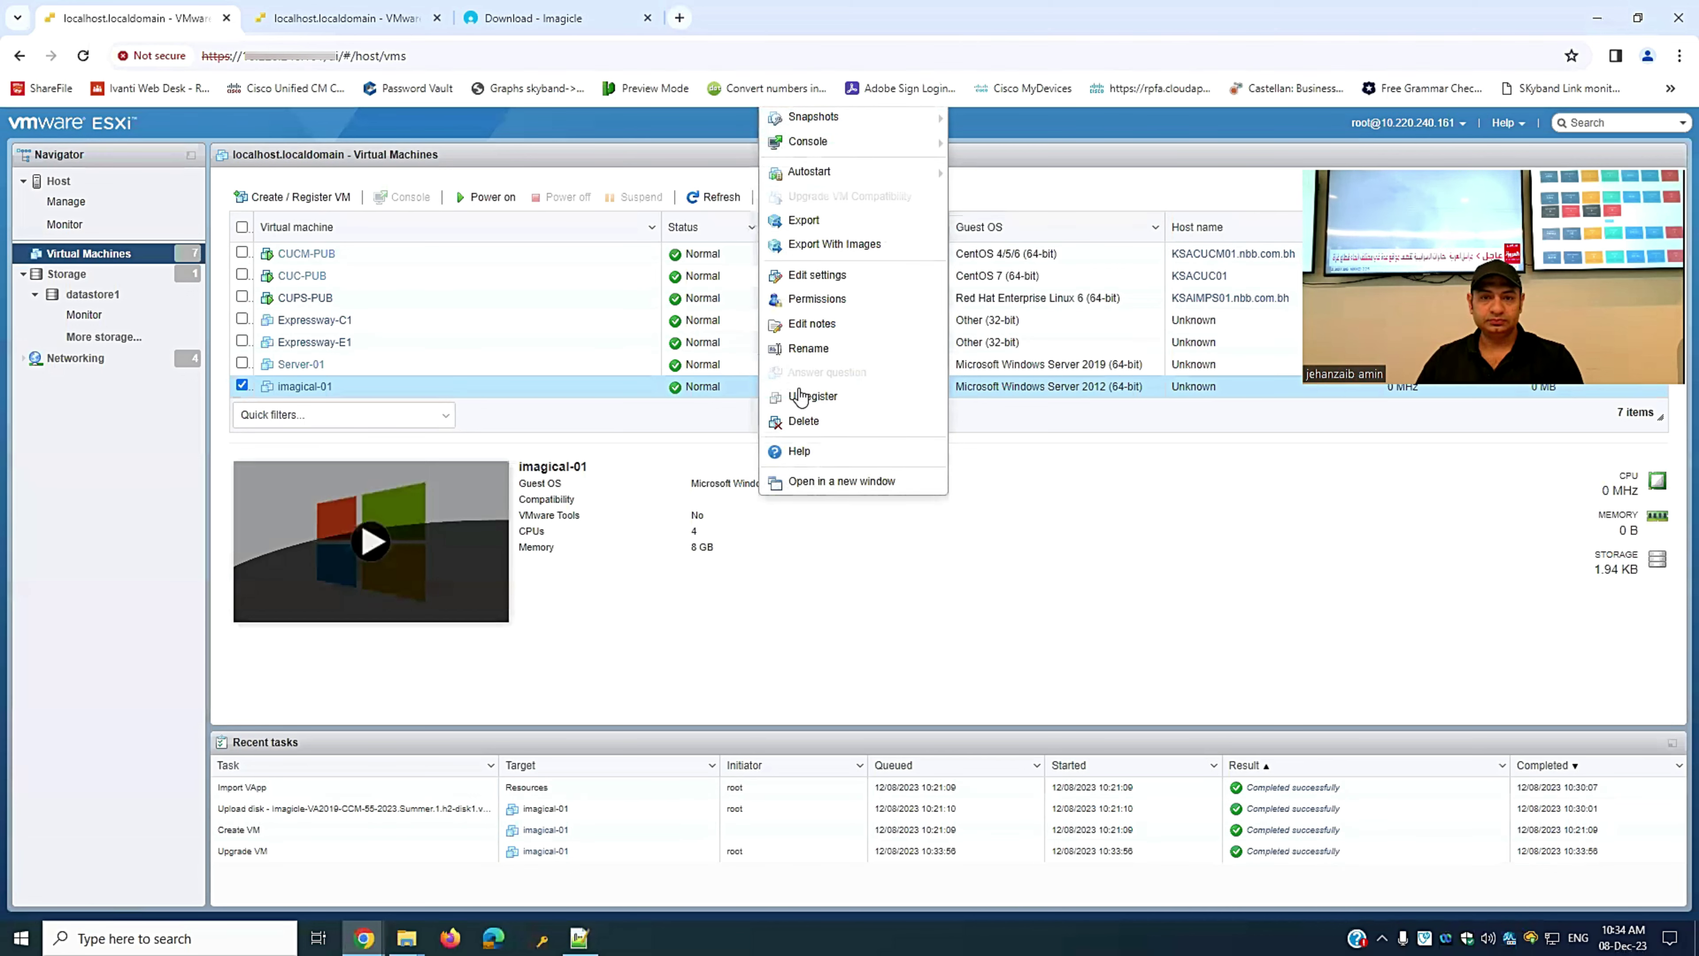
pyautogui.click(819, 275)
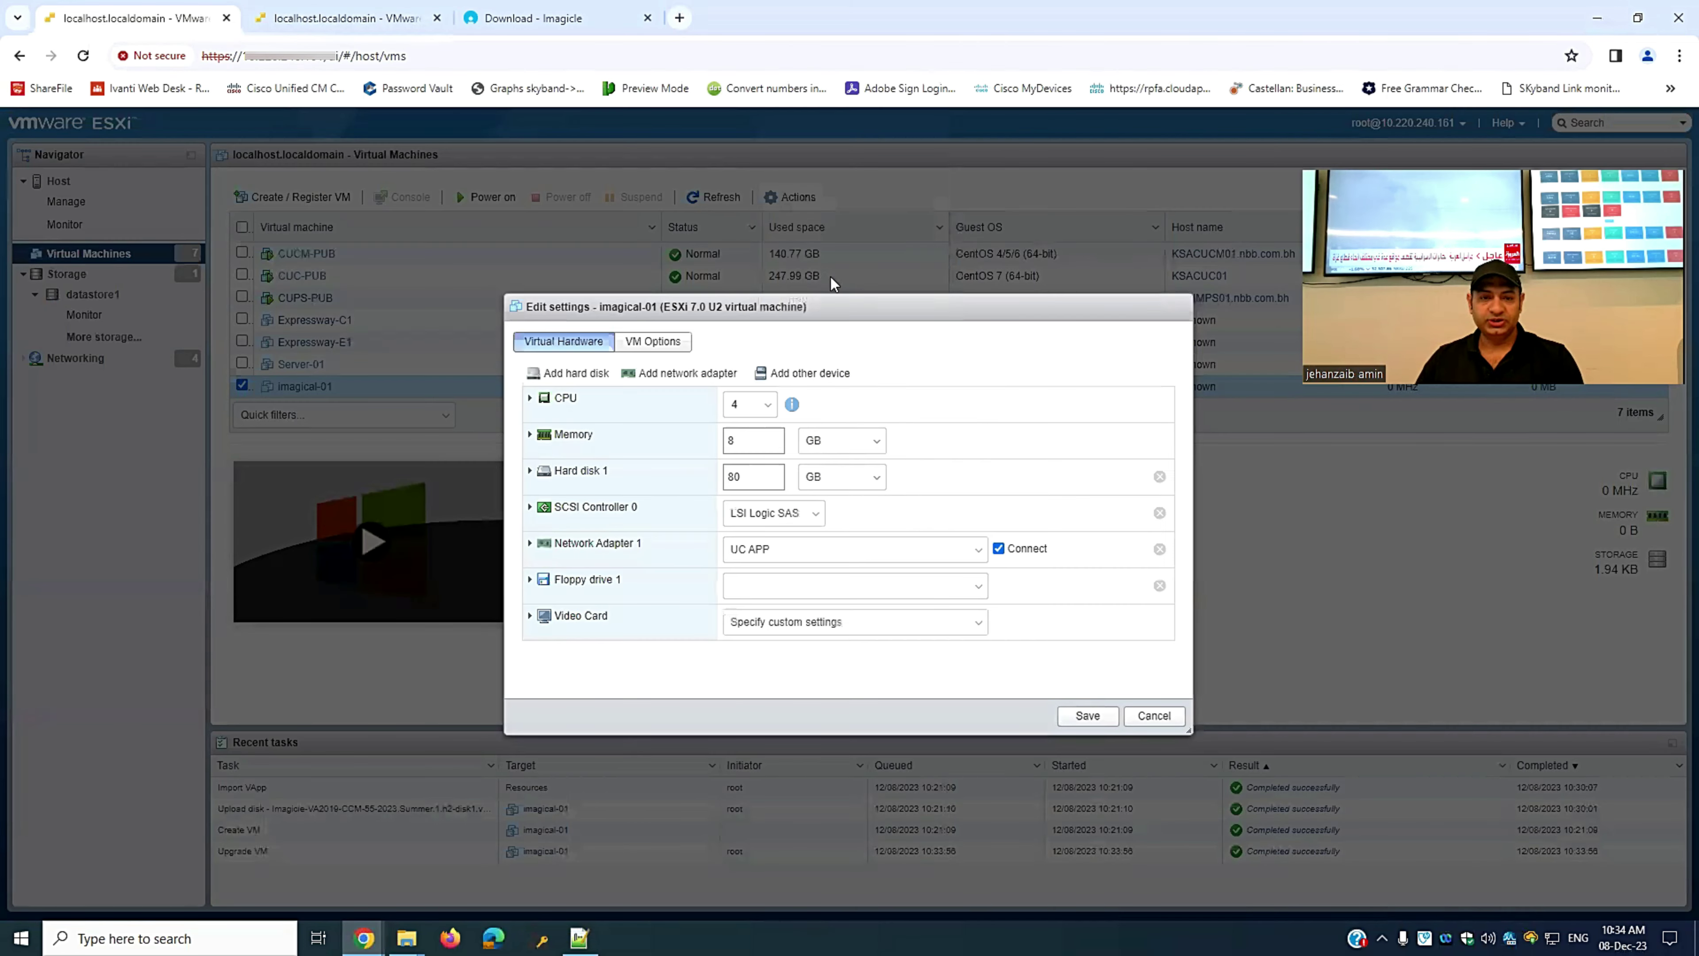
pyautogui.click(652, 341)
pyautogui.click(574, 370)
pyautogui.click(876, 543)
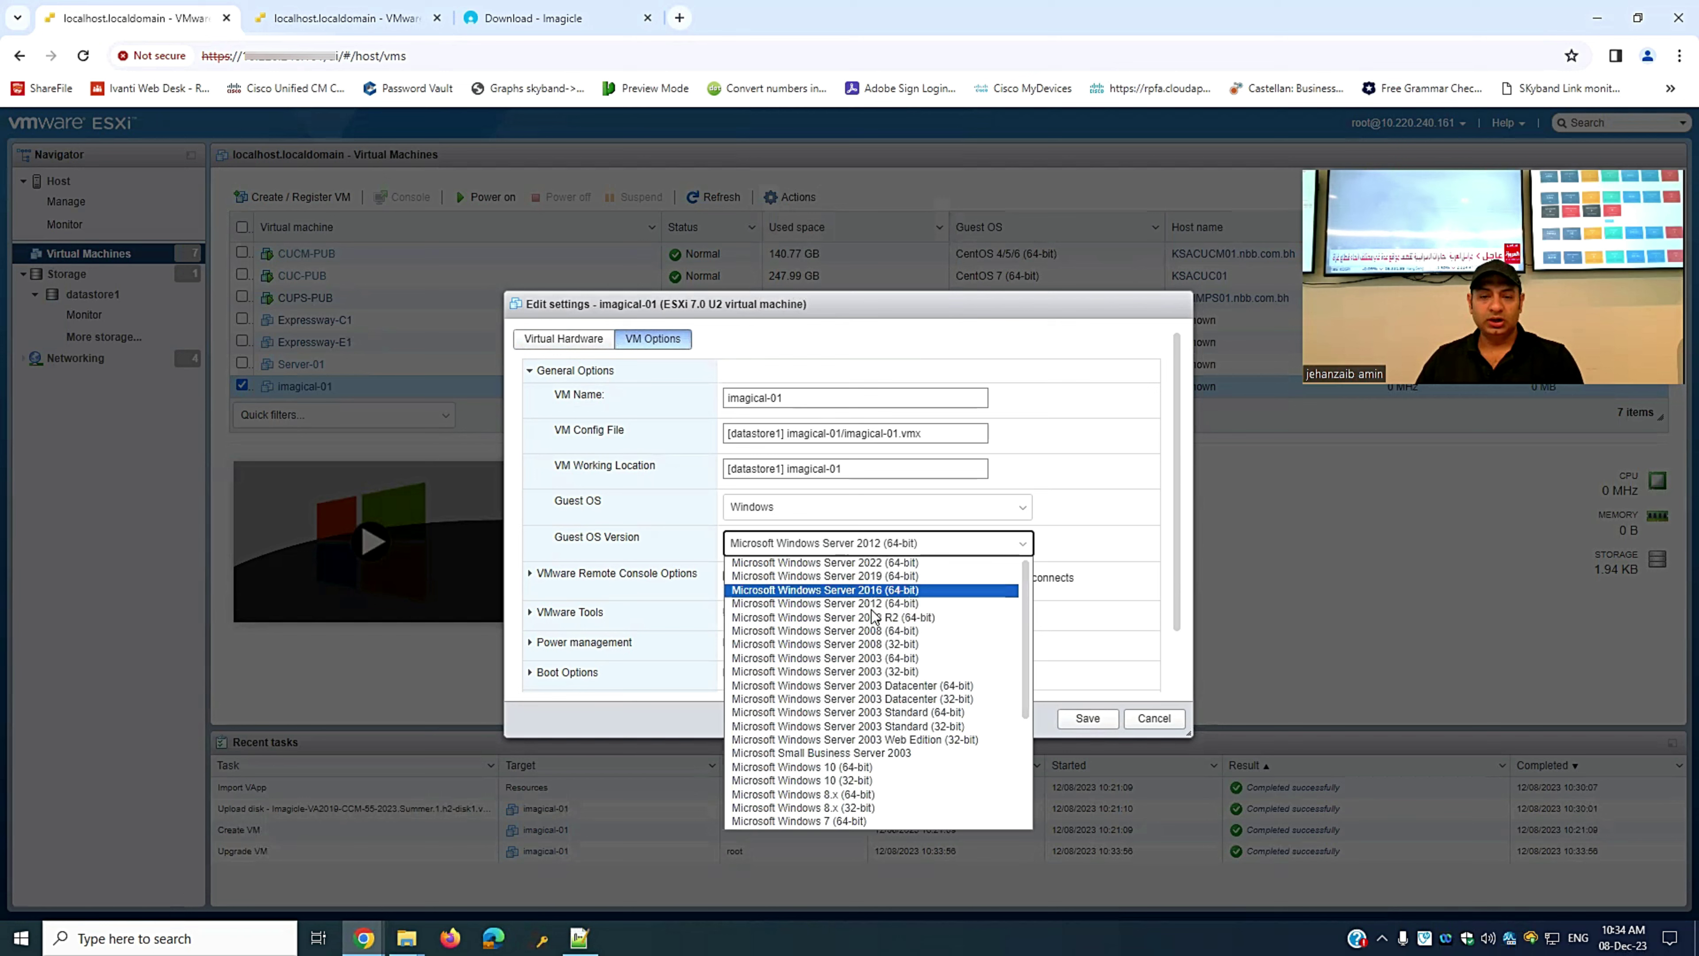
pyautogui.click(888, 578)
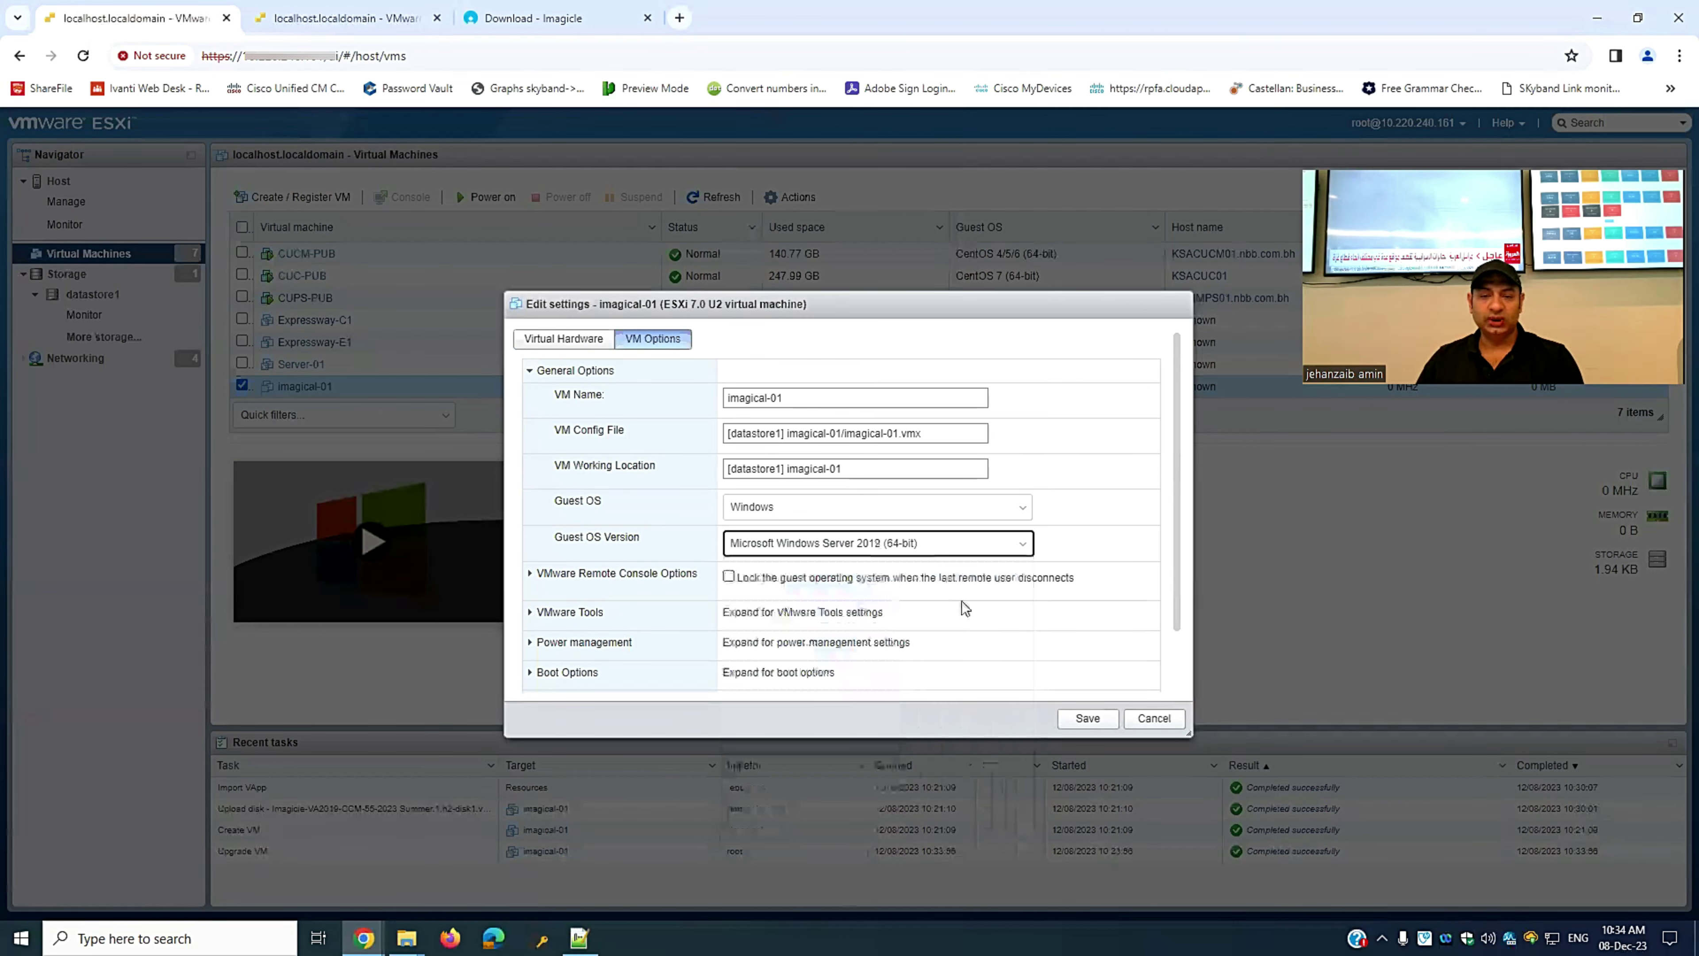
pyautogui.click(1088, 719)
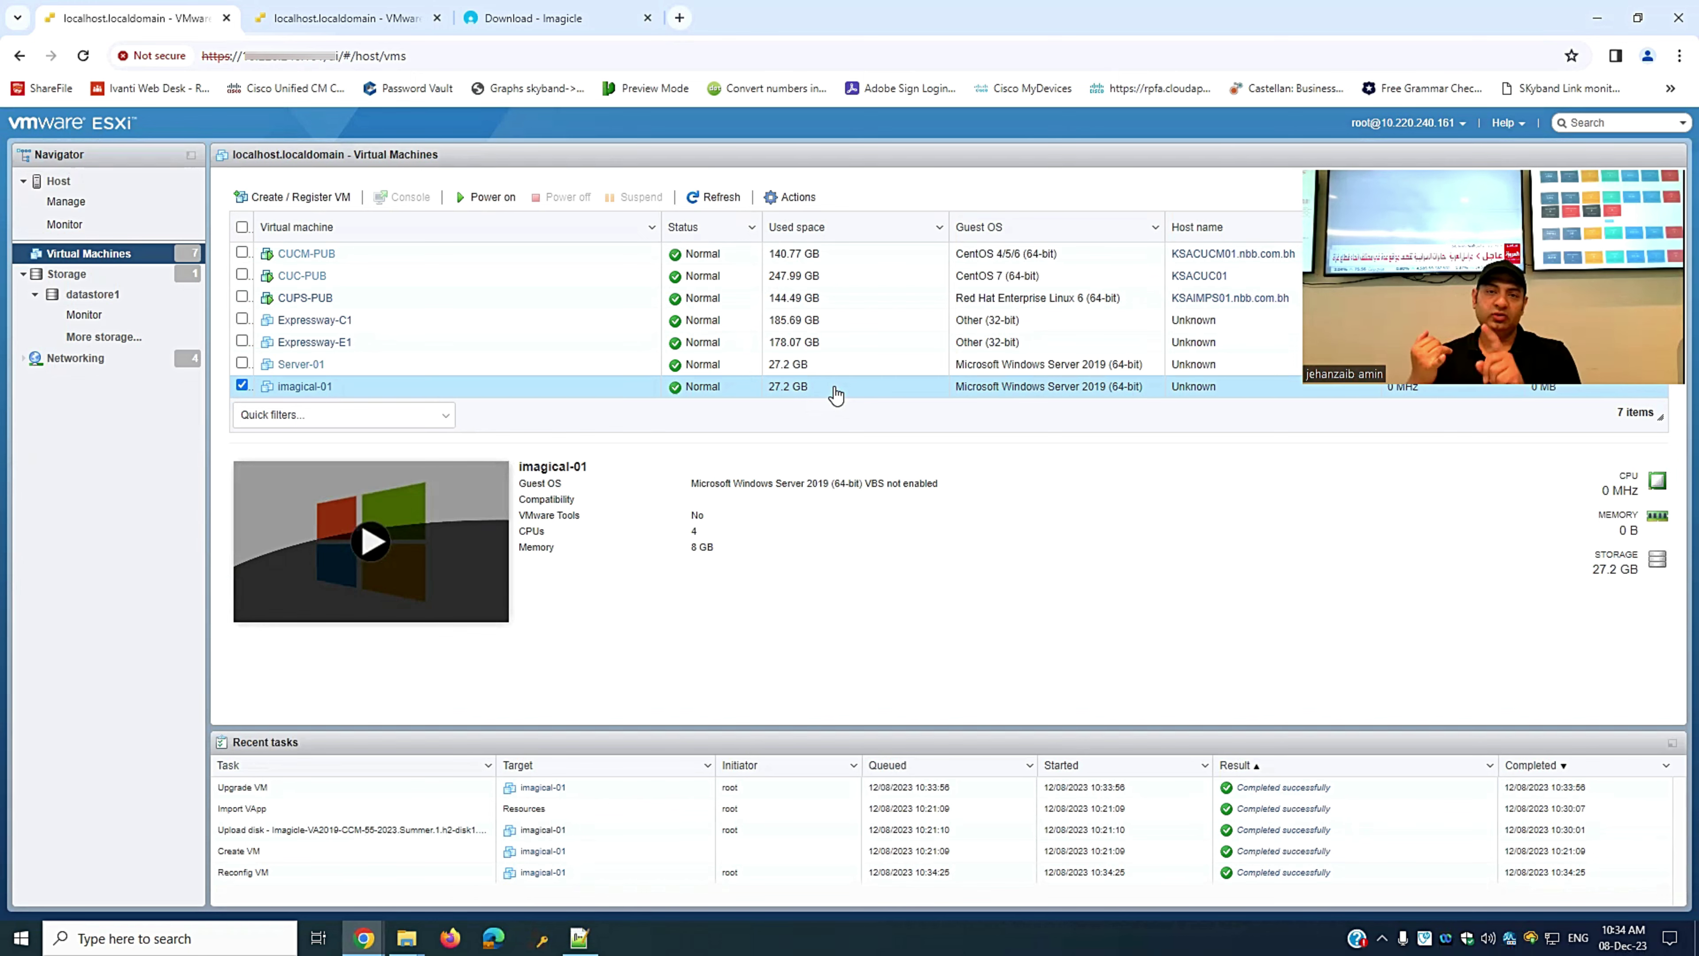
pyautogui.hotkey('ctrl', 'Tab')
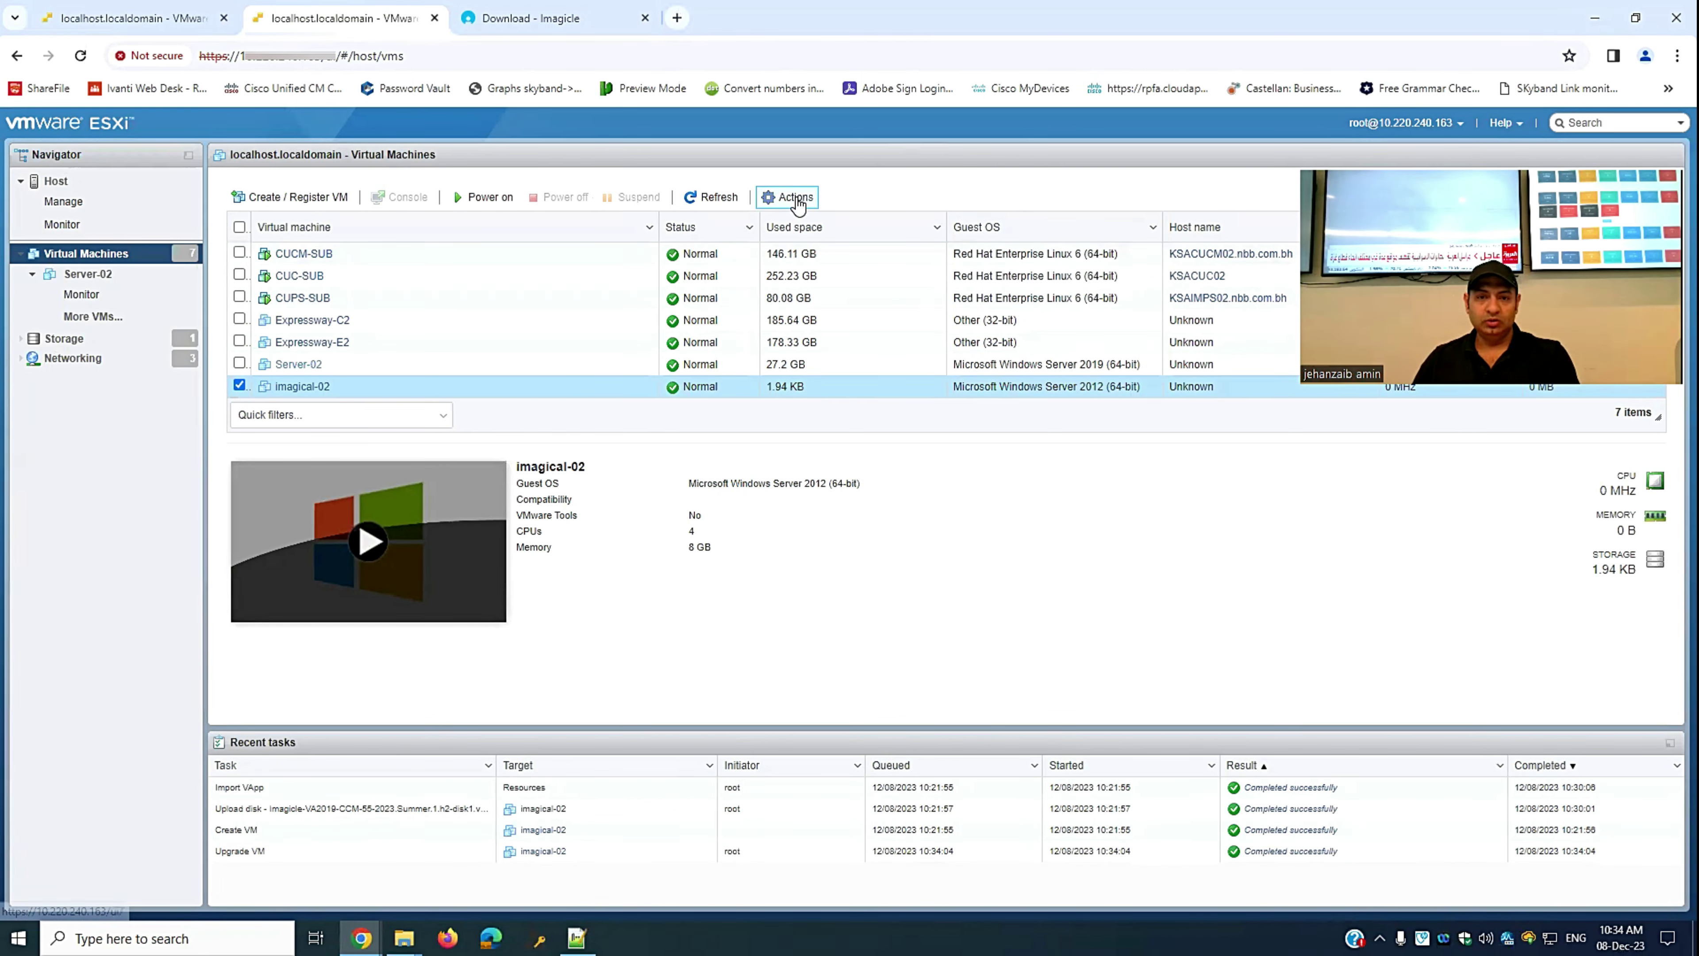
# - Set imagical-02's guest OS version to Microsoft Windows Server 2019 (64-bit) and save
pyautogui.click(790, 197)
pyautogui.click(815, 274)
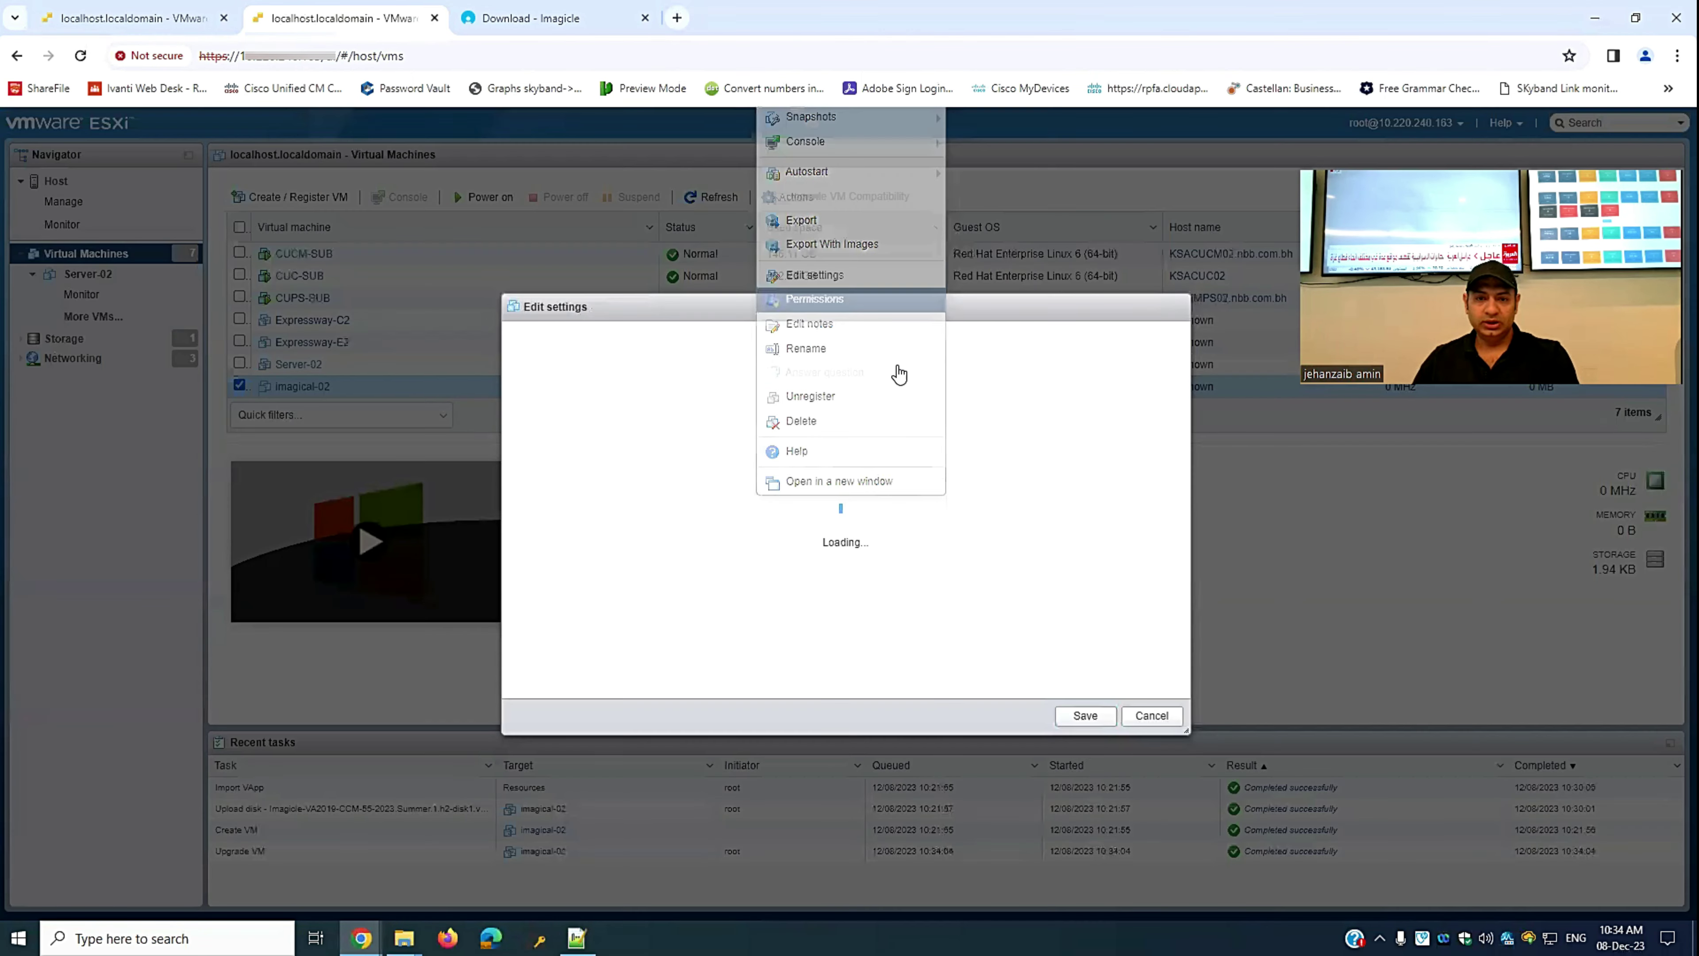
pyautogui.click(659, 342)
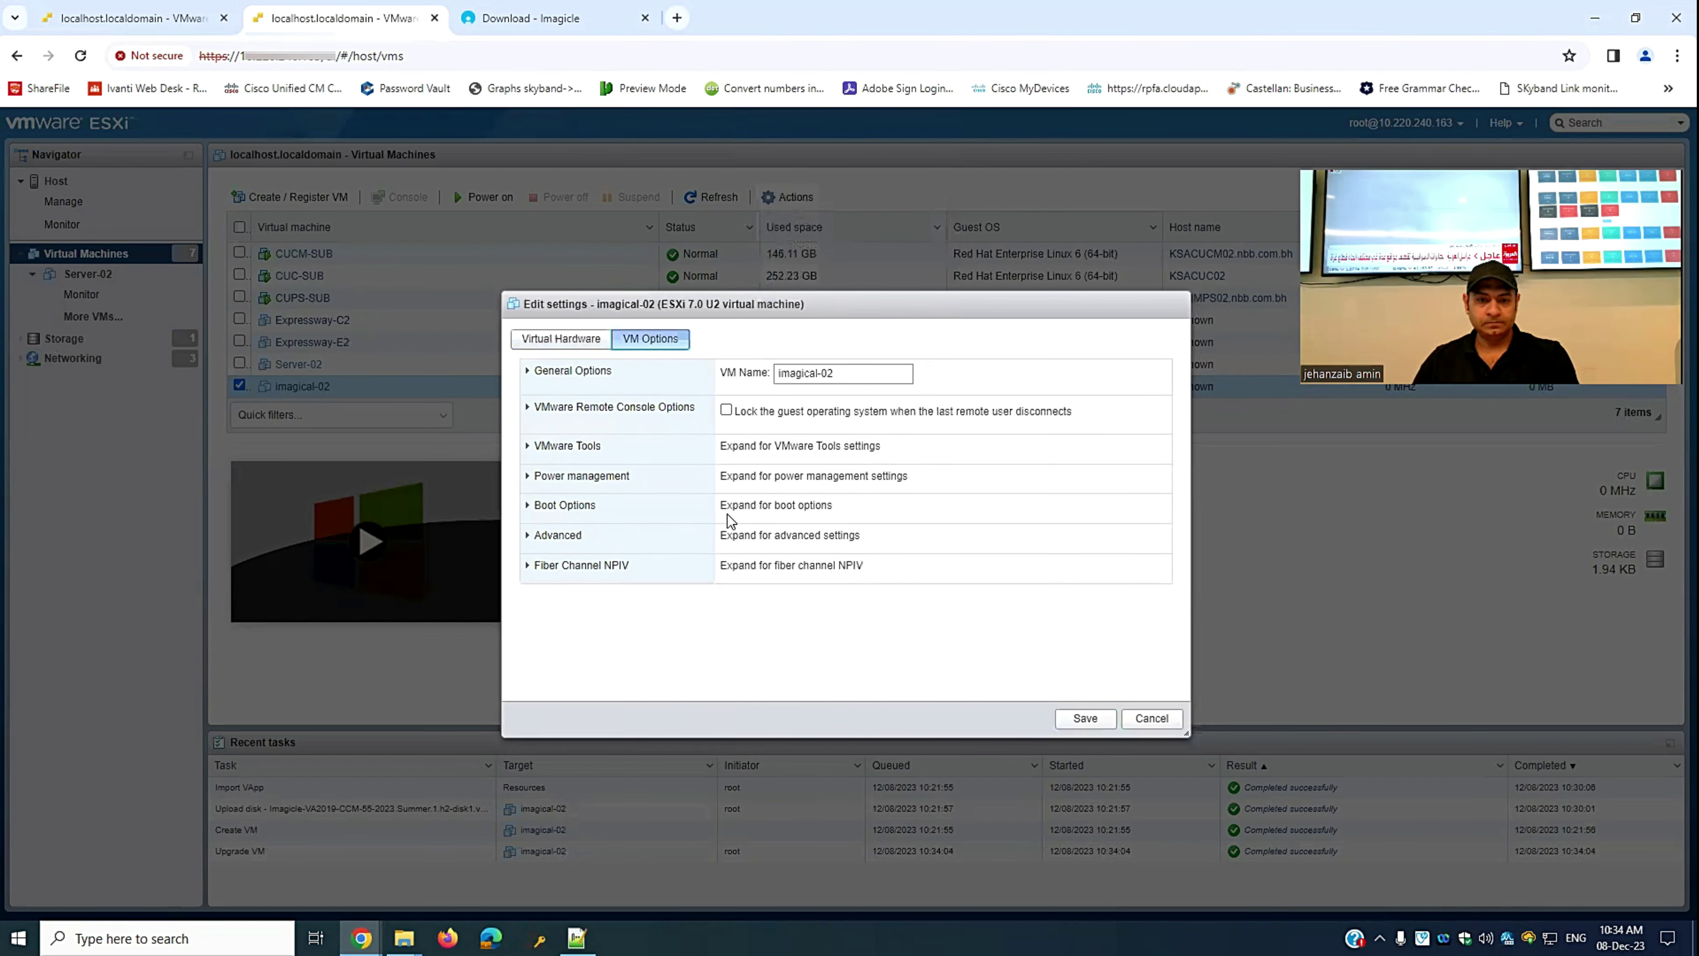
pyautogui.click(527, 375)
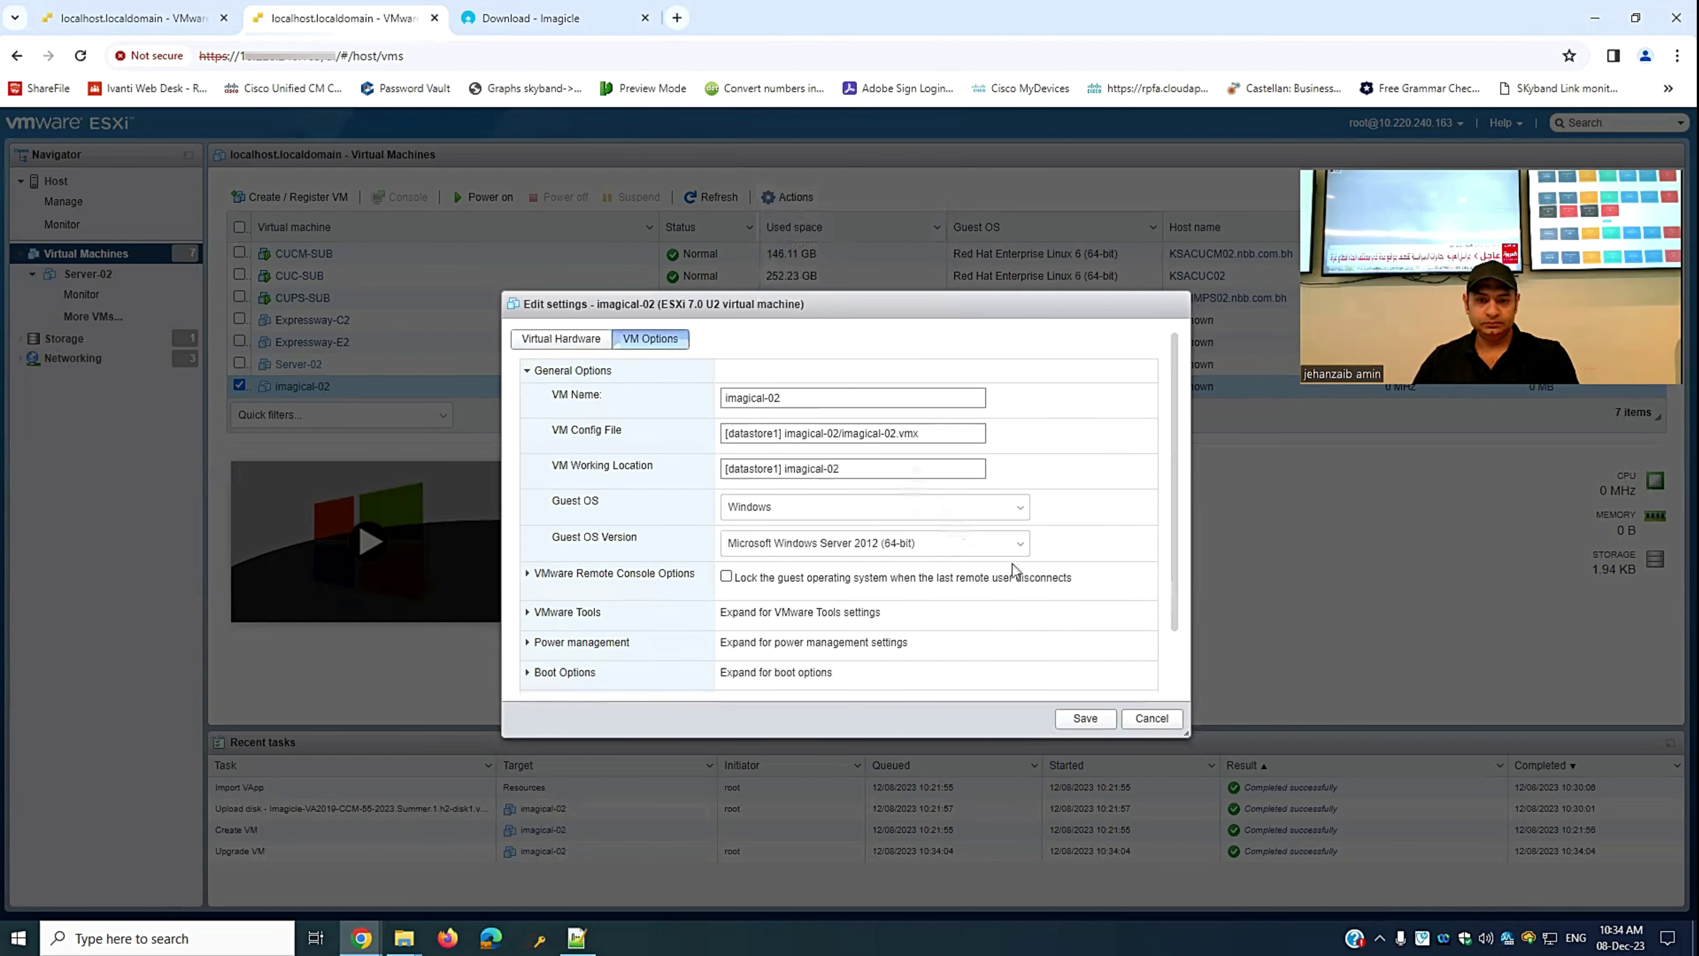
pyautogui.click(1013, 543)
pyautogui.click(937, 580)
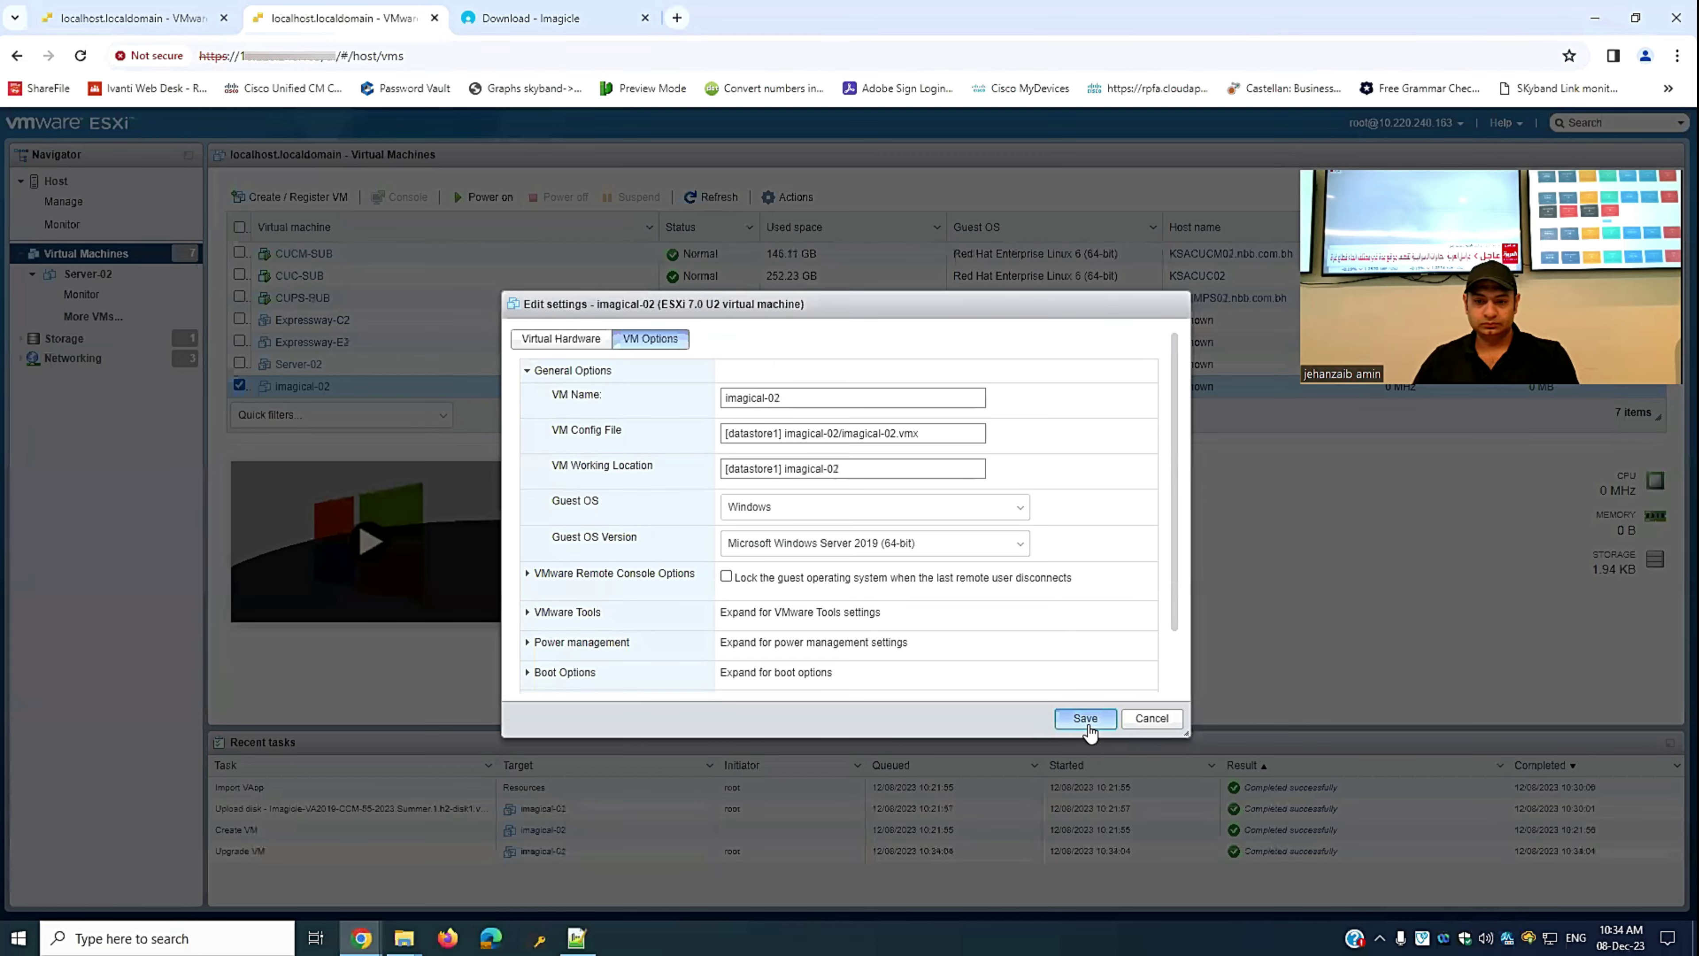
pyautogui.click(1087, 724)
# - Power on imagical-02 and move its host tab into a separate window snapped to the right half
pyautogui.click(136, 19)
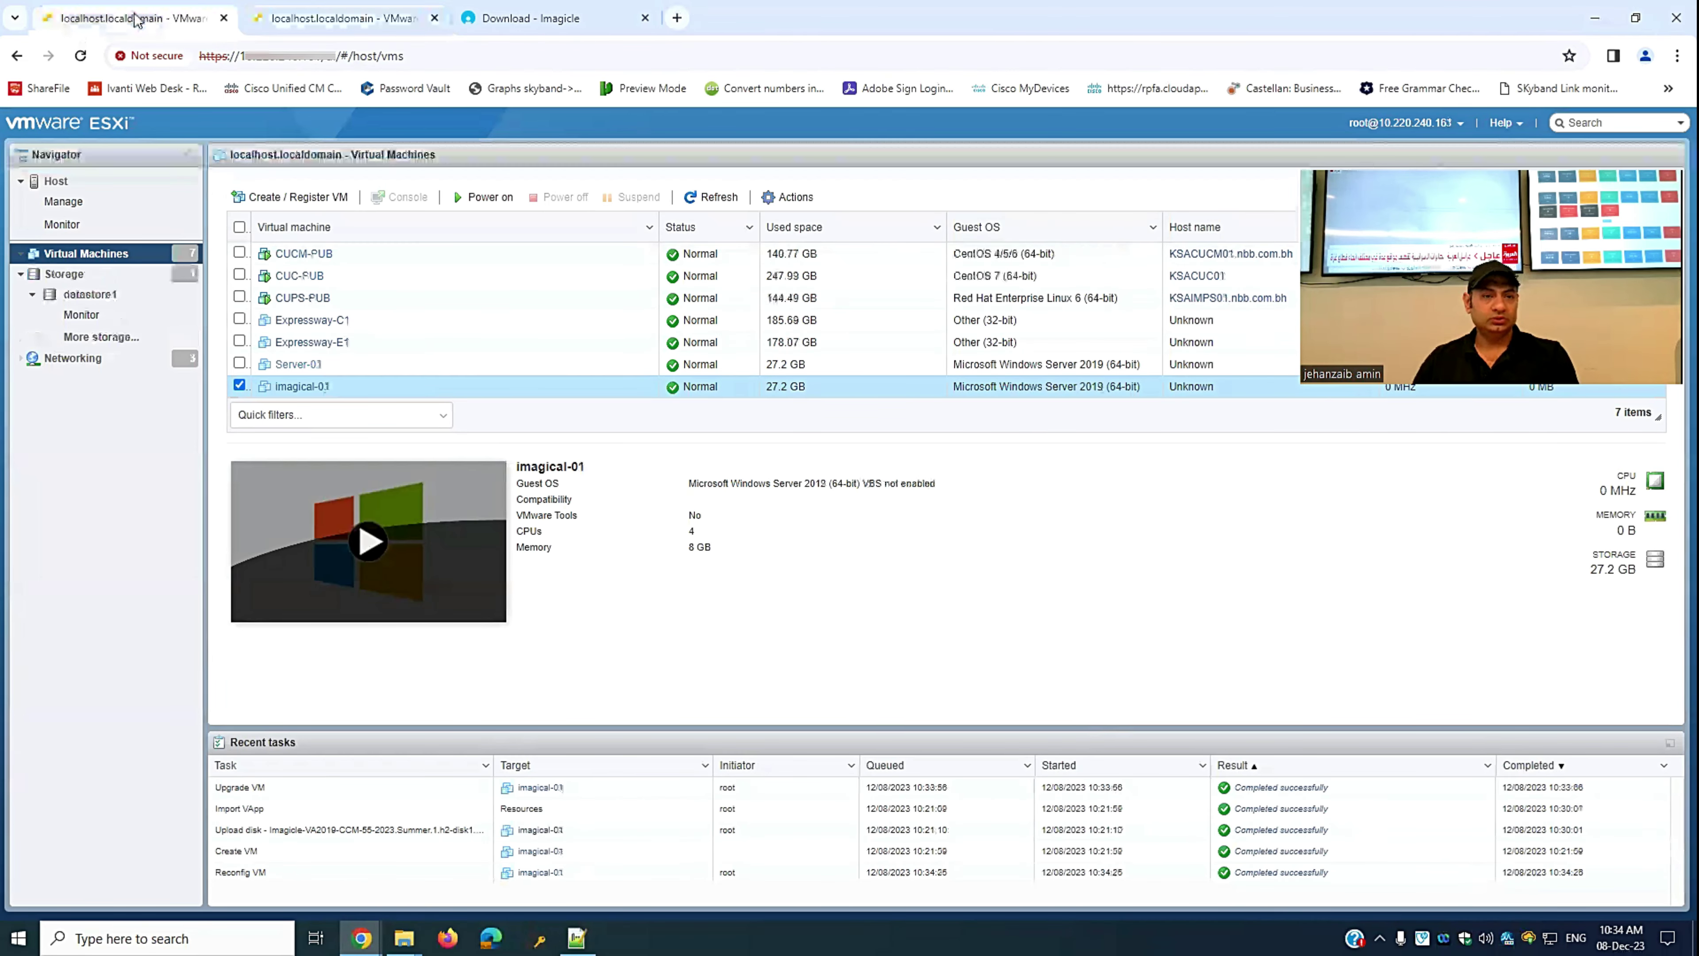
pyautogui.hotkey('ctrl', 'Tab')
pyautogui.click(491, 196)
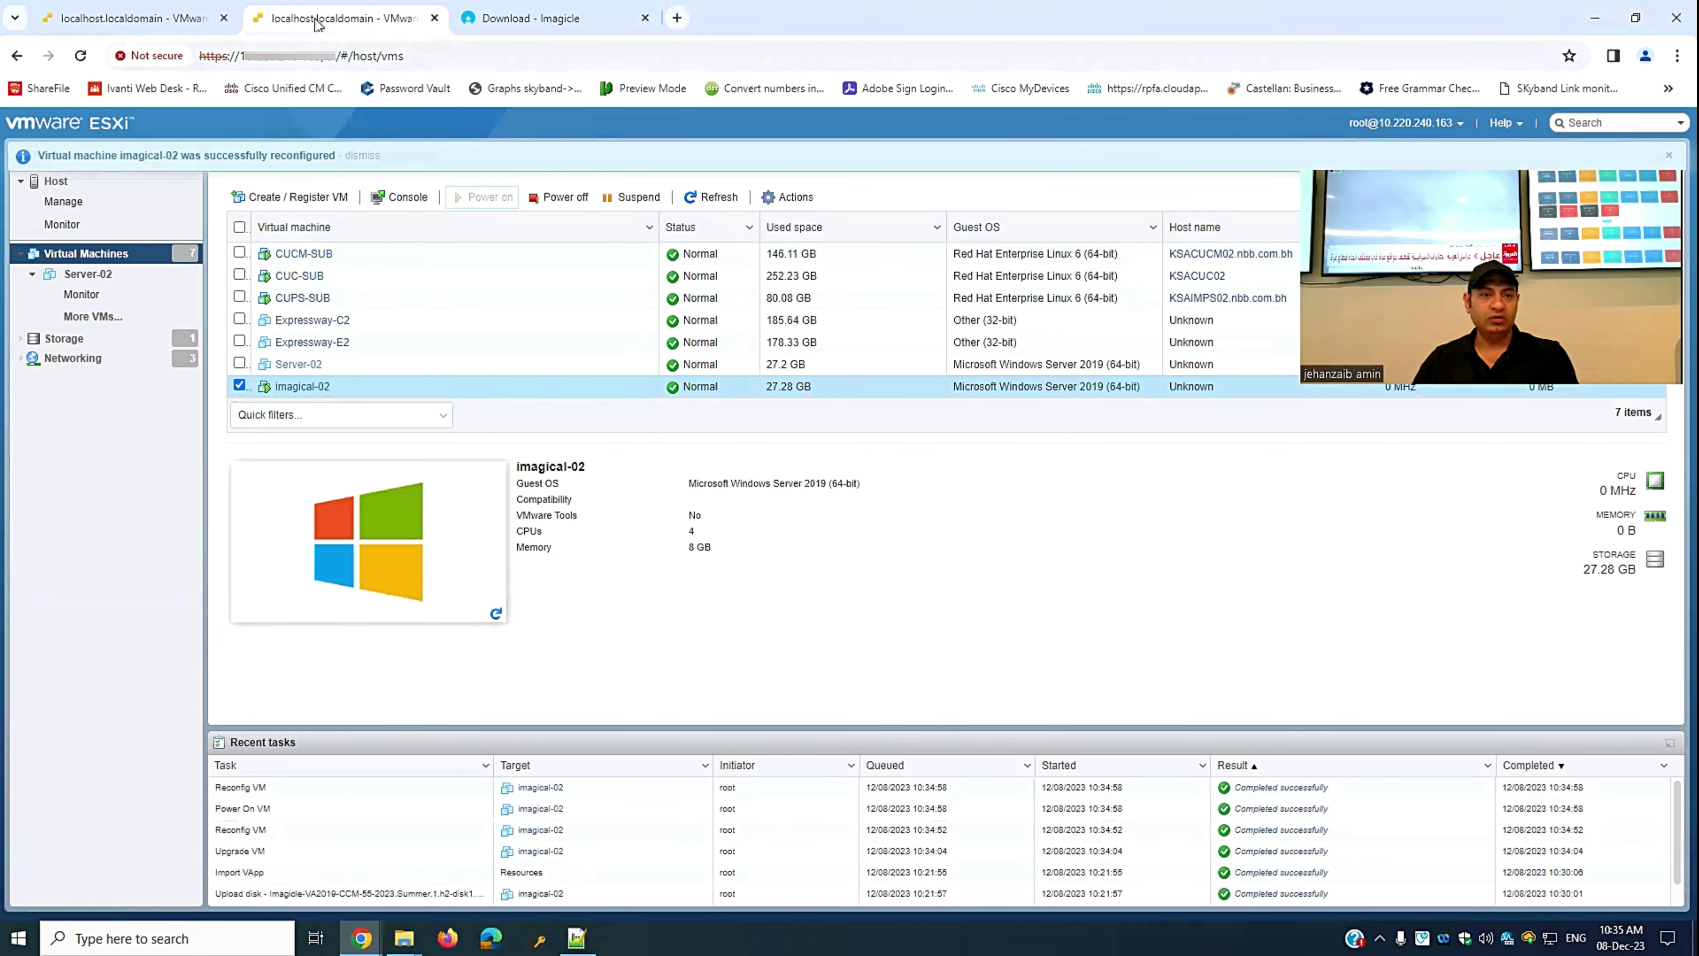
pyautogui.moveTo(326, 25); pyautogui.dragTo(1097, 98)
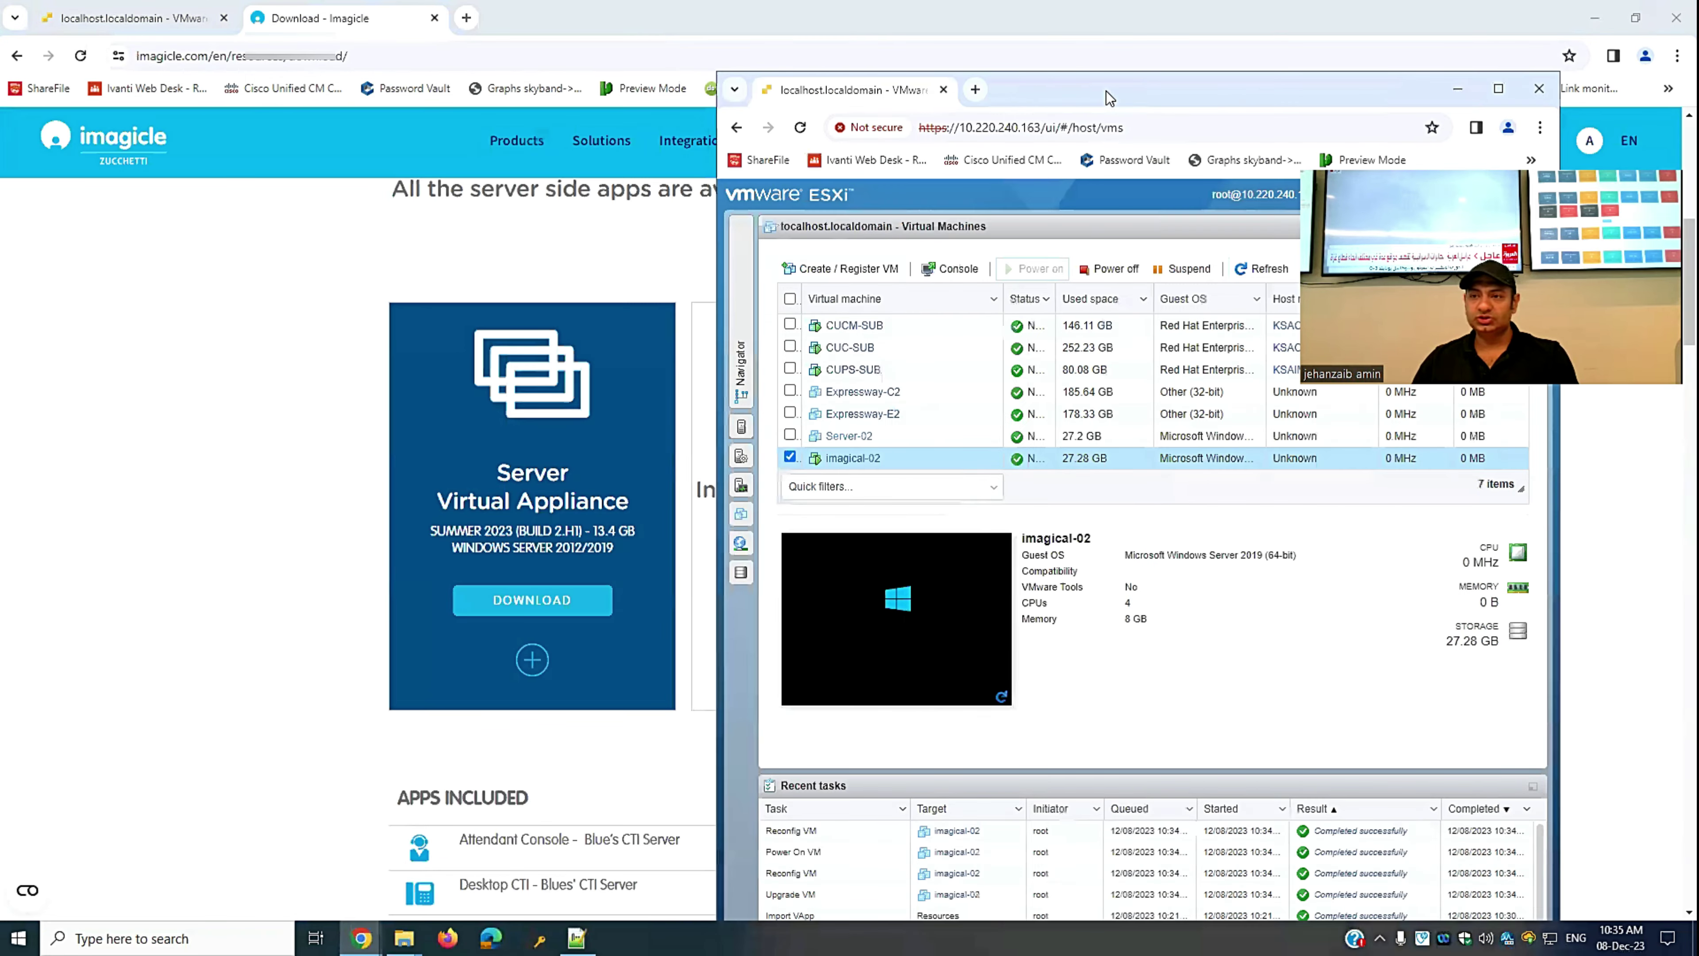
pyautogui.press('super+Right')
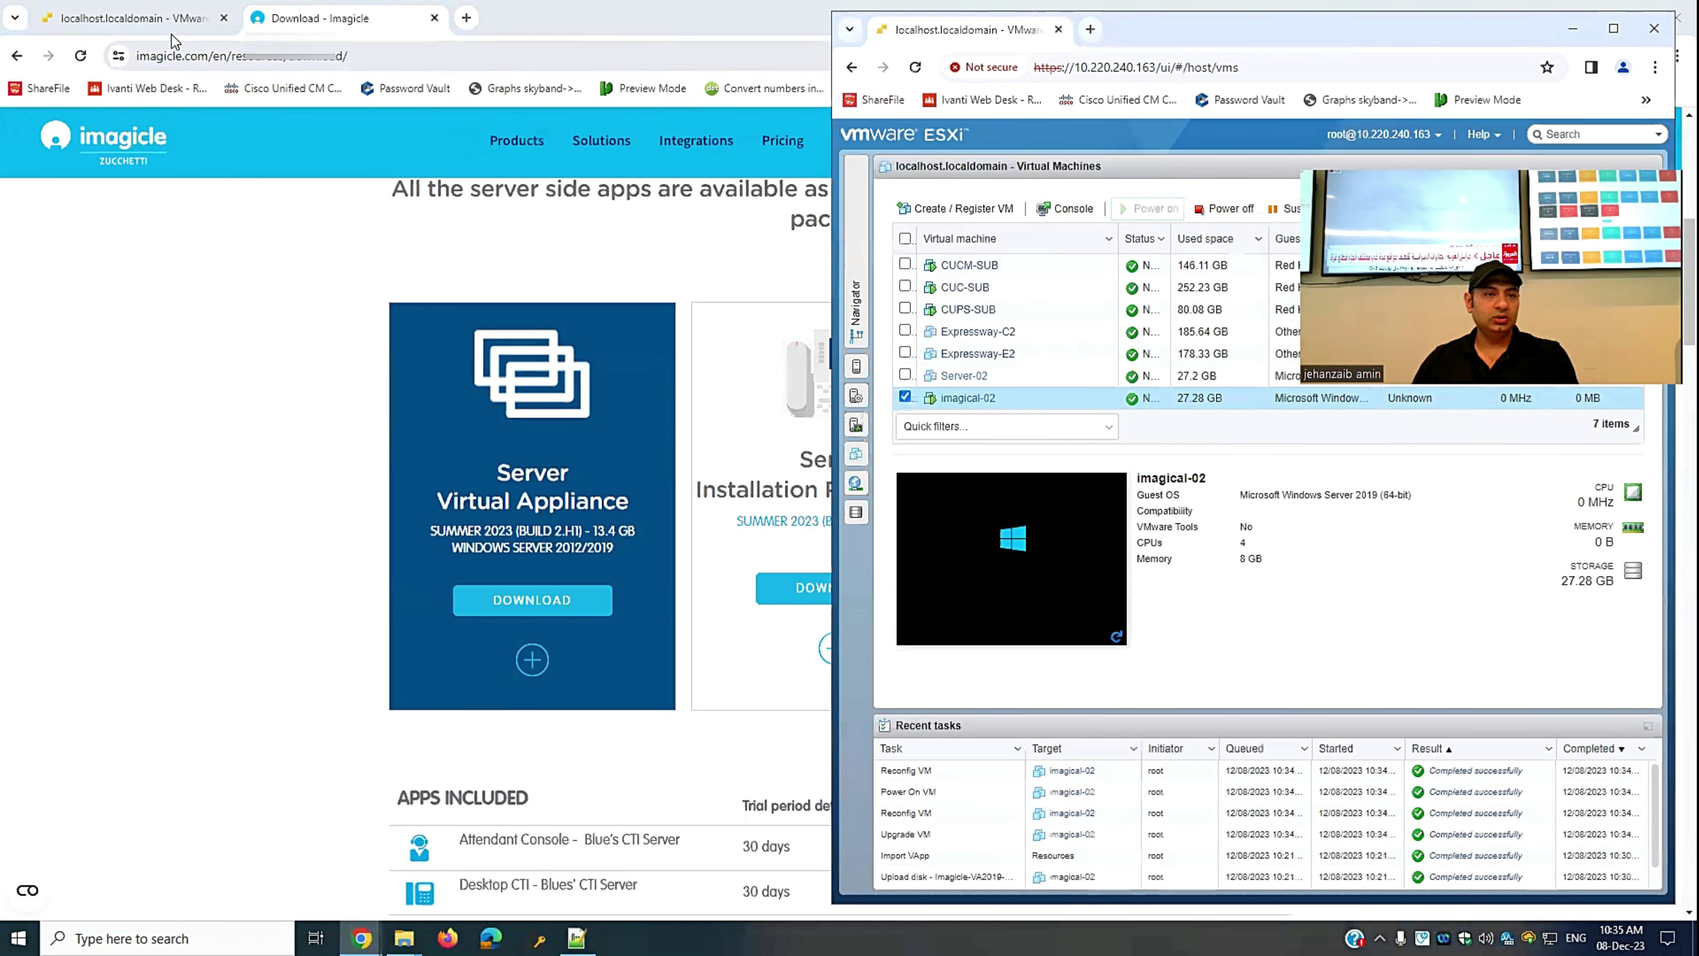
pyautogui.click(172, 31)
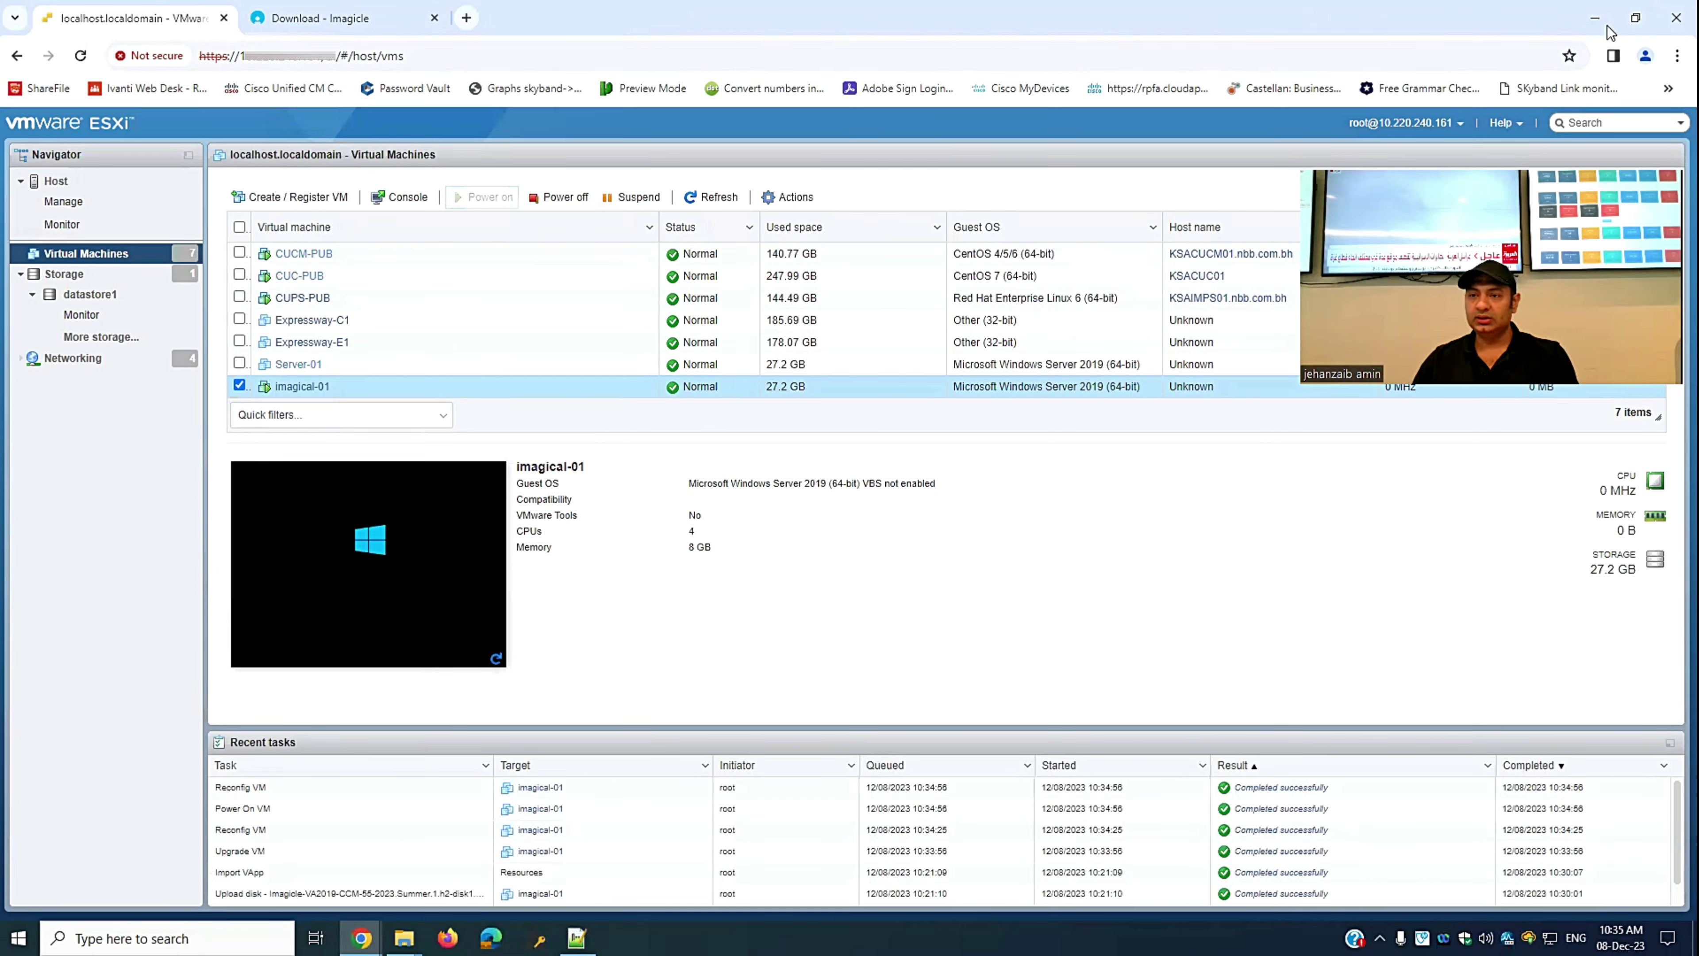
# - Snap imagical-01's window left, open both VM consoles, and position and enlarge them side by side
pyautogui.press('super+Left')
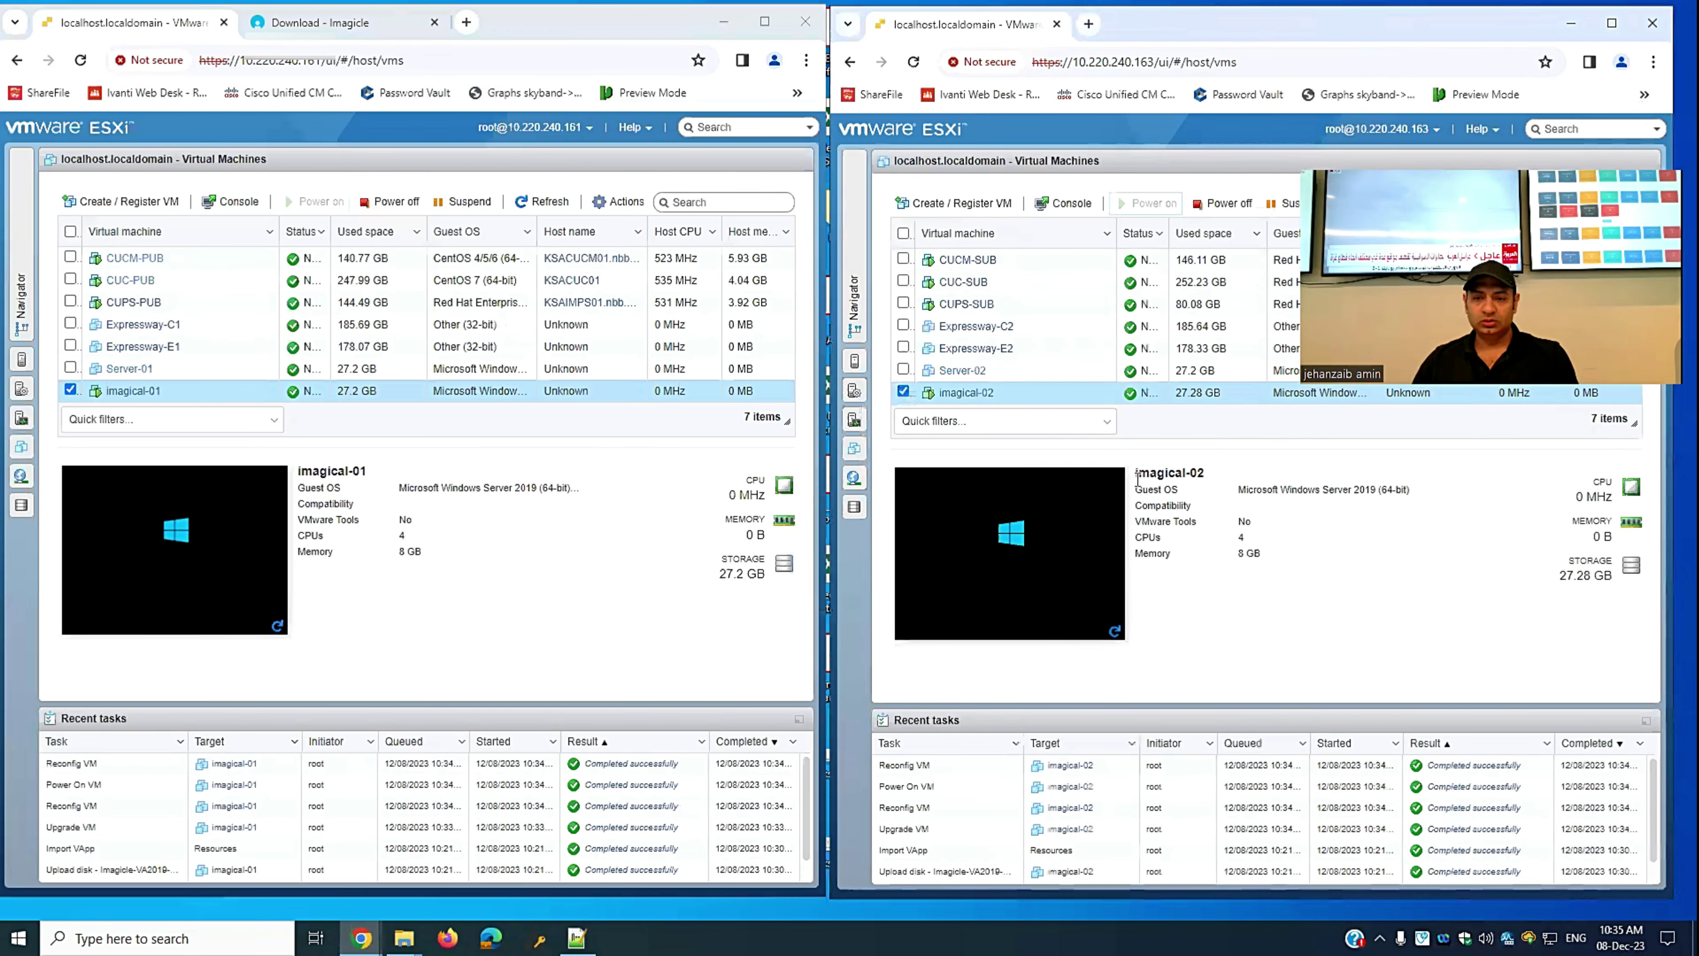
pyautogui.click(1024, 529)
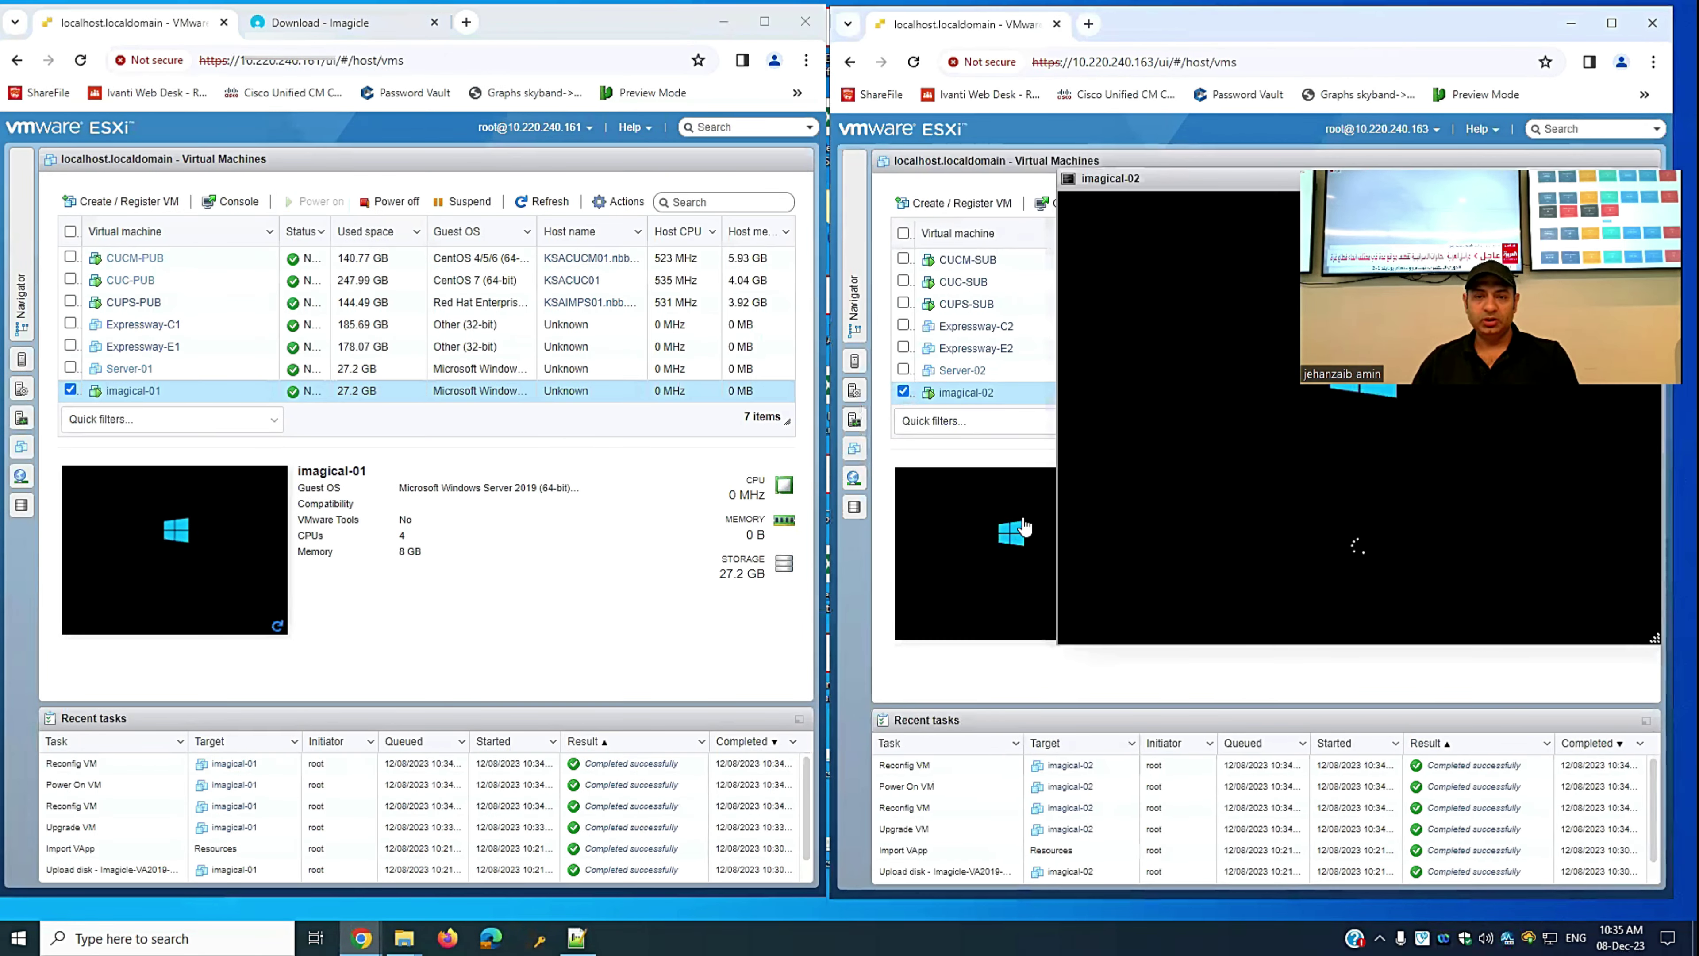
pyautogui.click(194, 570)
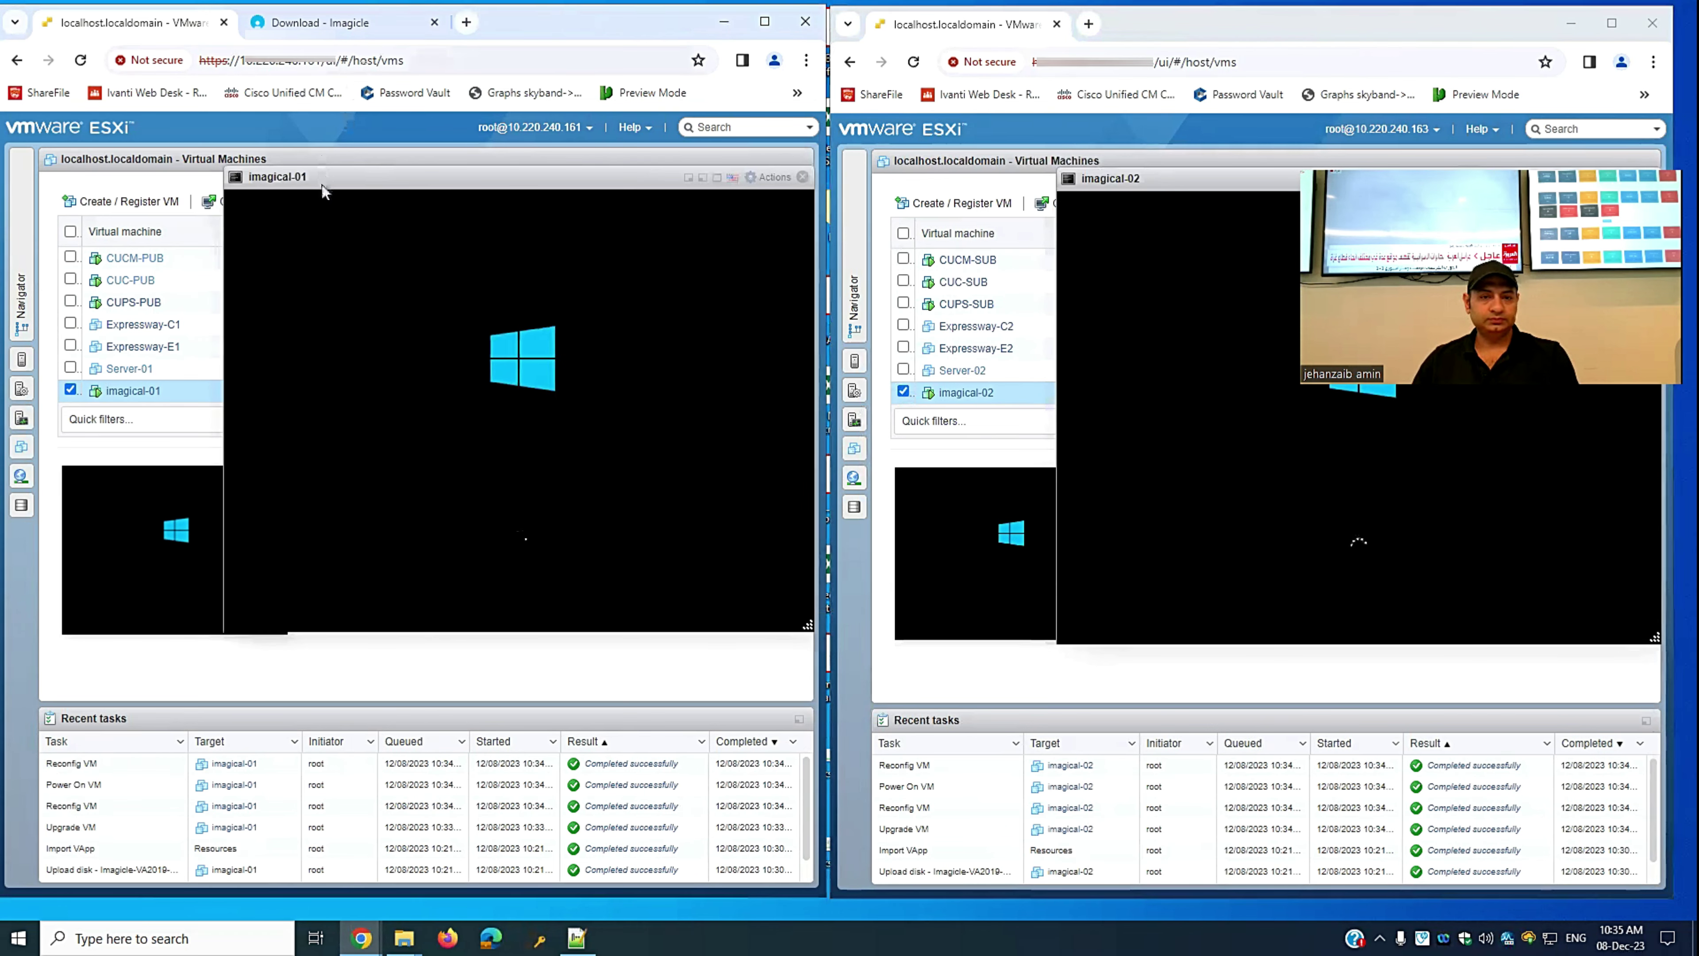
pyautogui.moveTo(322, 184); pyautogui.dragTo(186, 189)
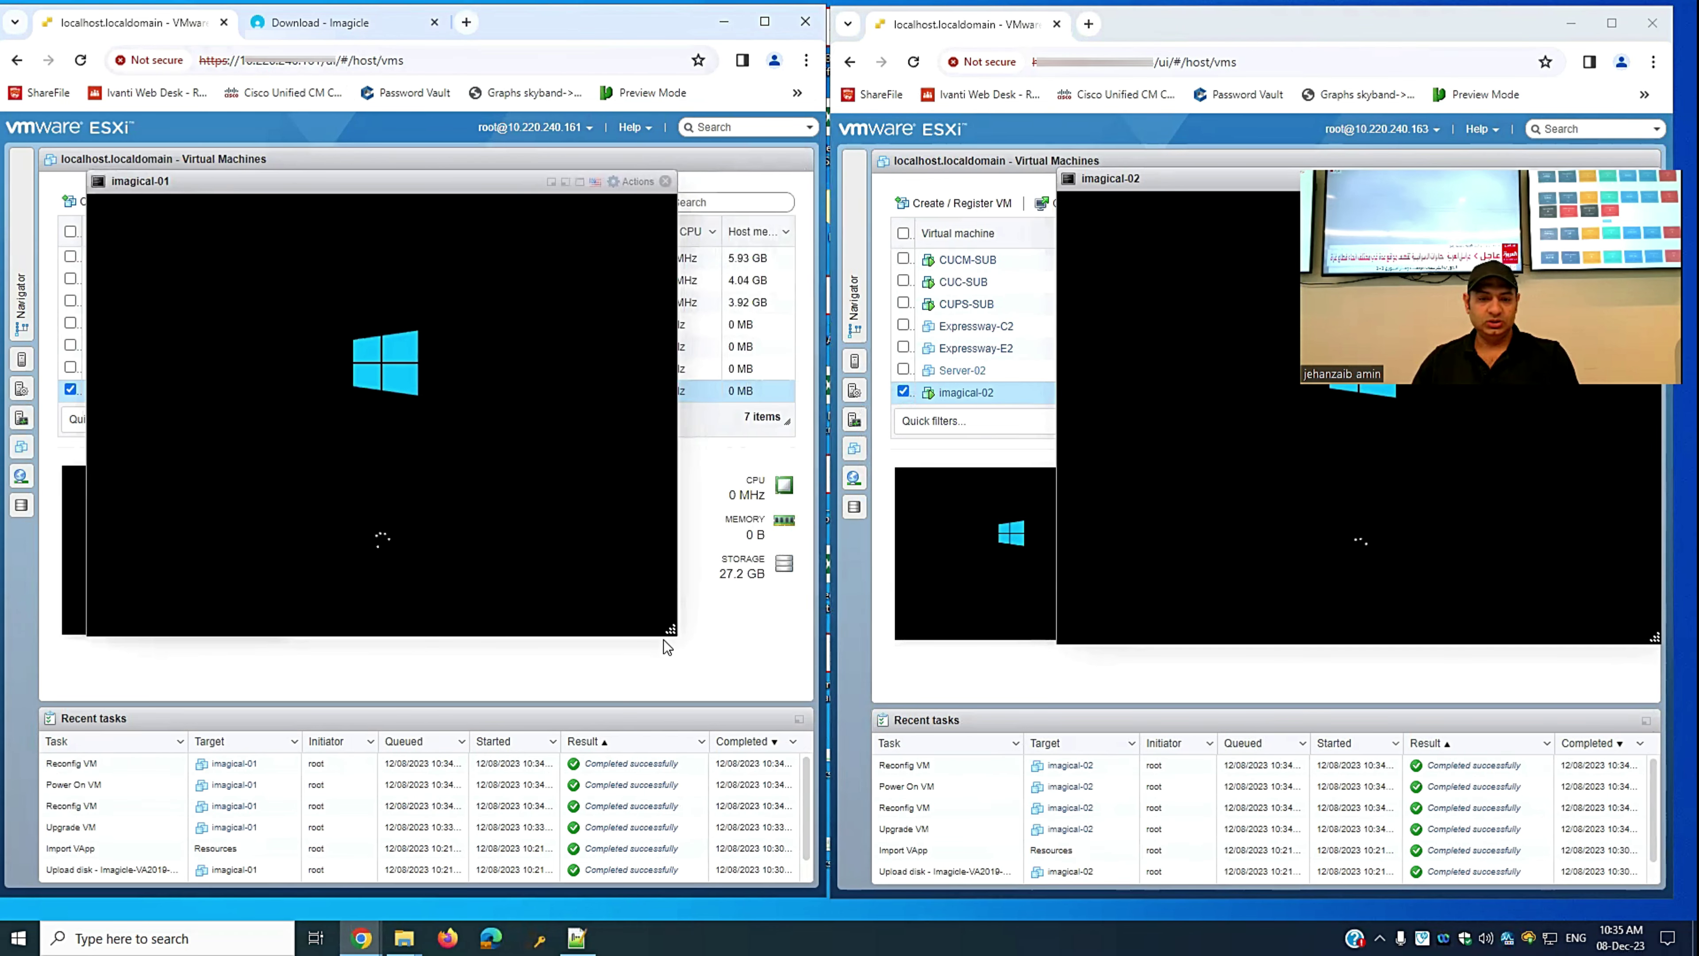
pyautogui.moveTo(670, 631); pyautogui.dragTo(786, 821)
pyautogui.moveTo(1152, 179); pyautogui.dragTo(1001, 171)
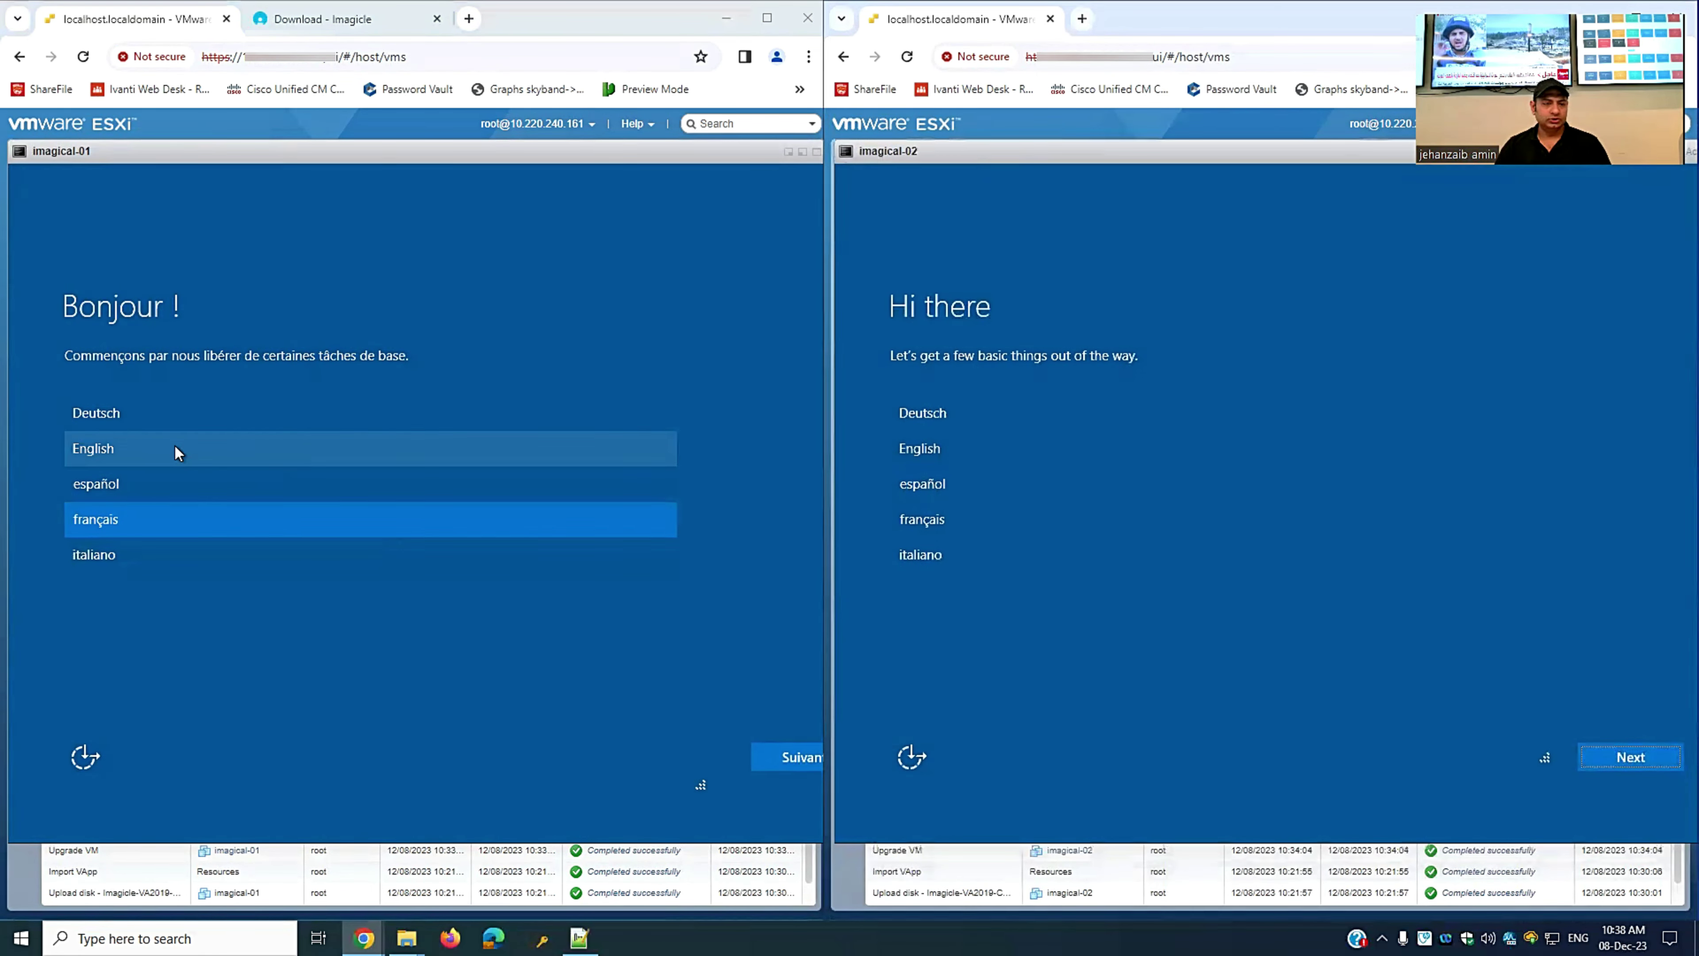
# - Choose English and accept the license terms in both imagical-01's and imagical-02's setup
pyautogui.click(120, 443)
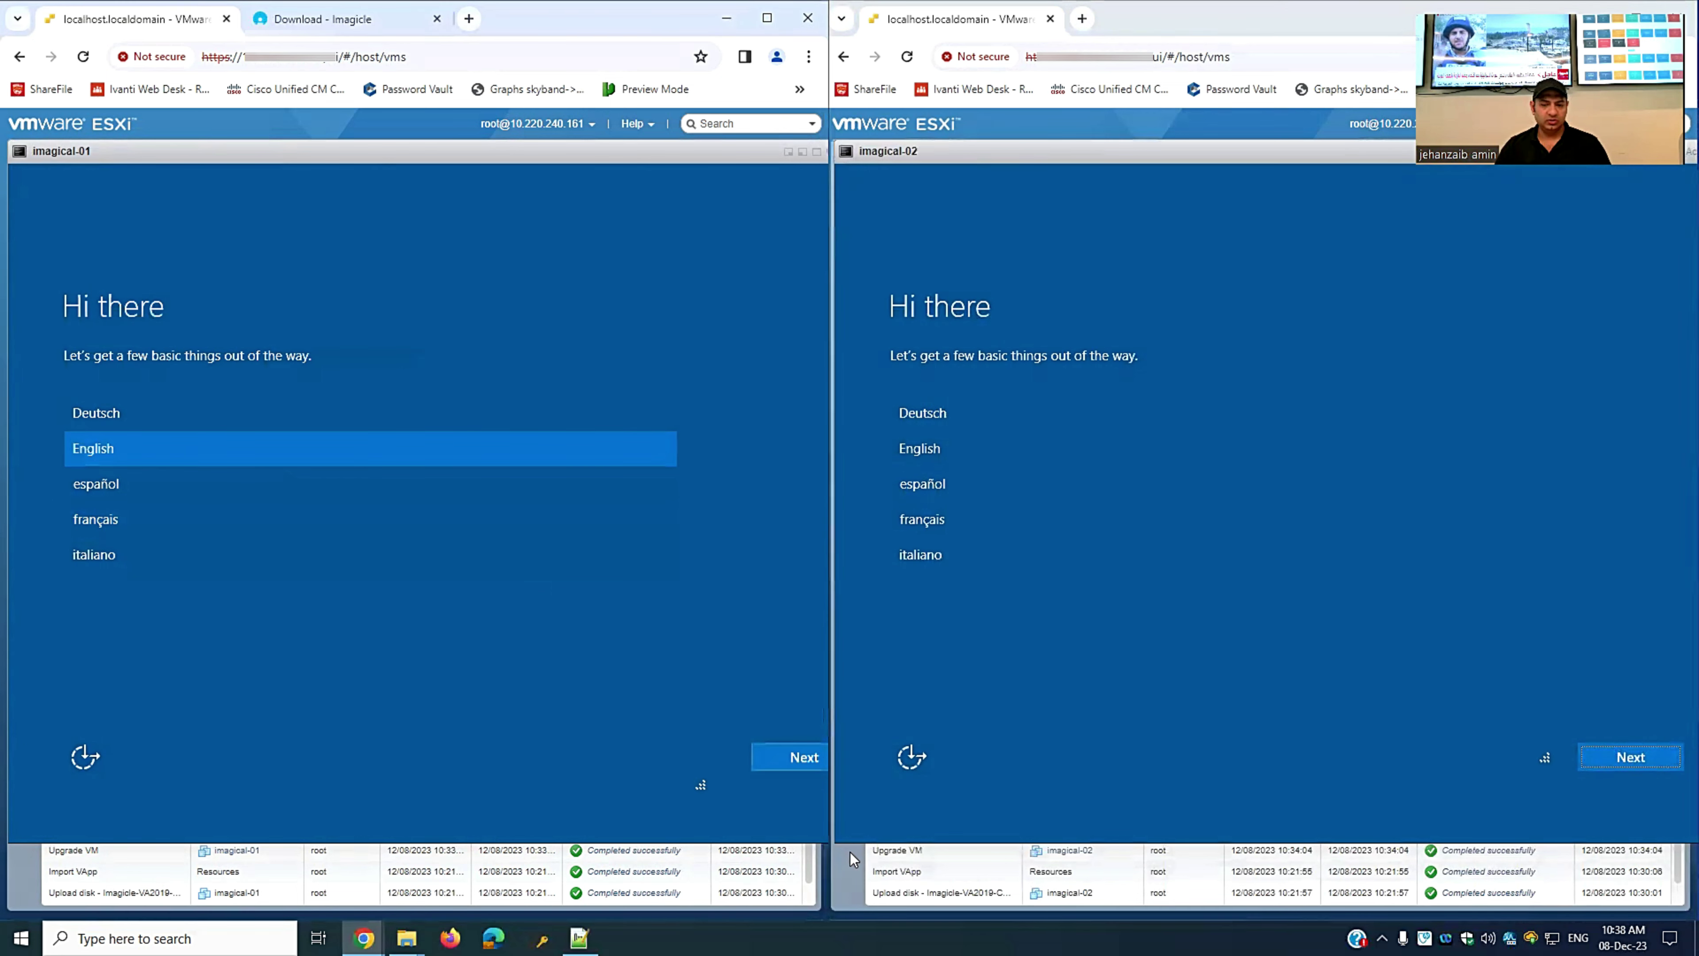
pyautogui.click(787, 755)
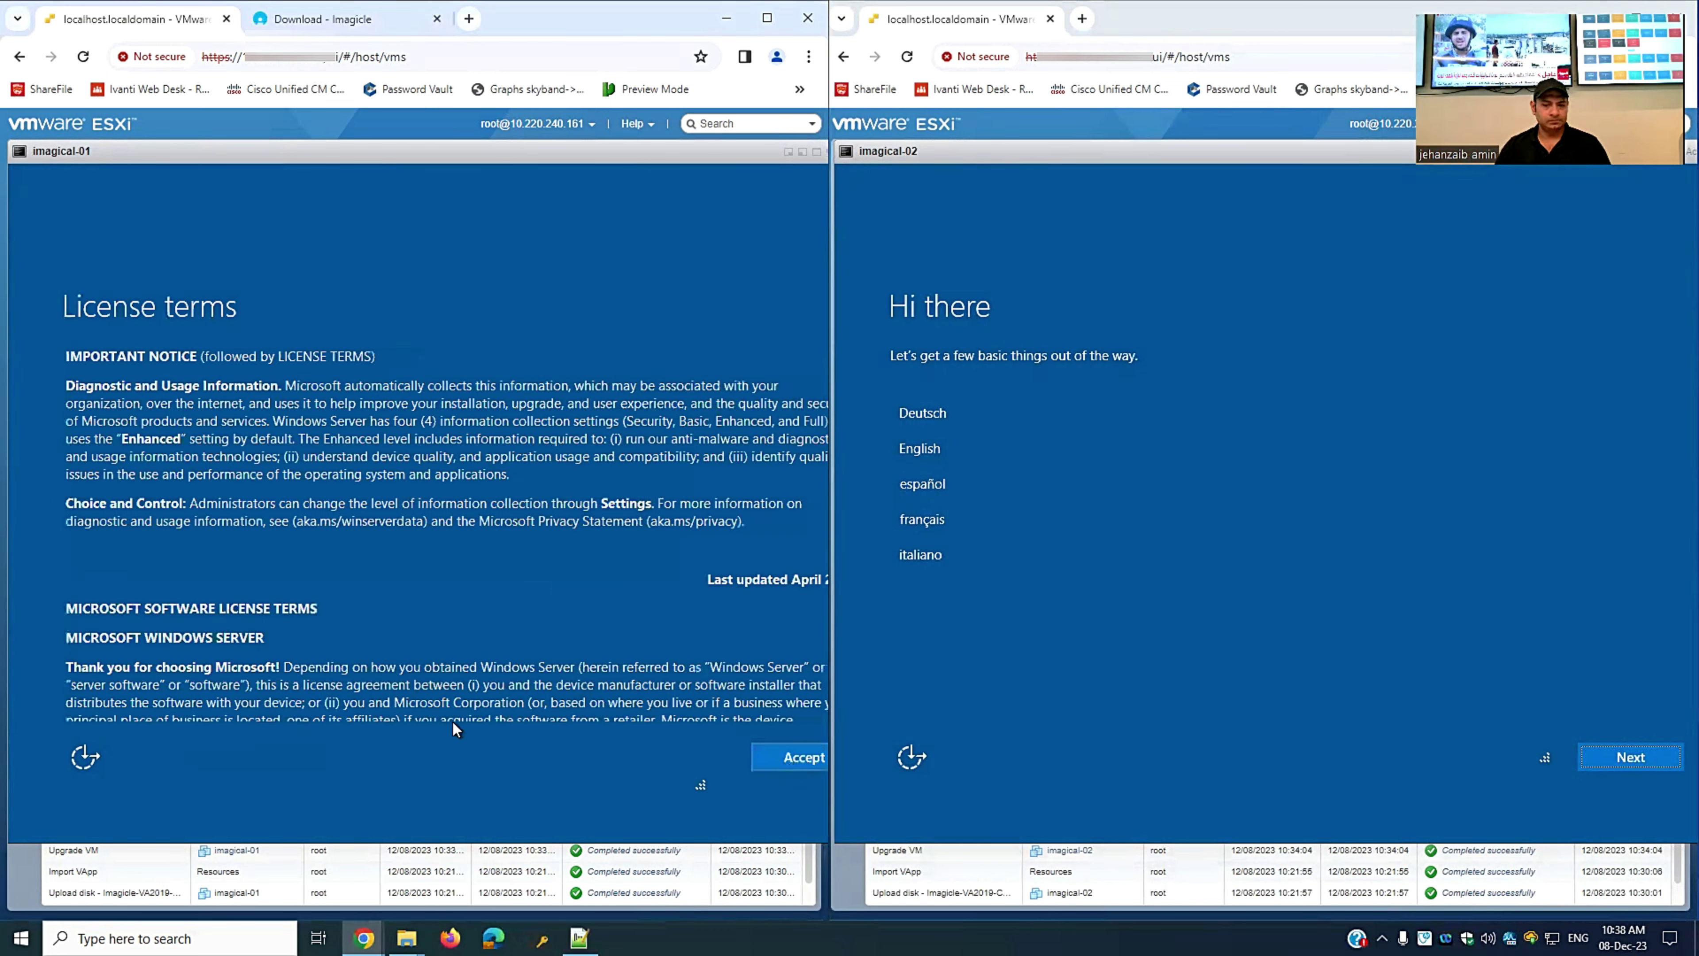
pyautogui.click(808, 757)
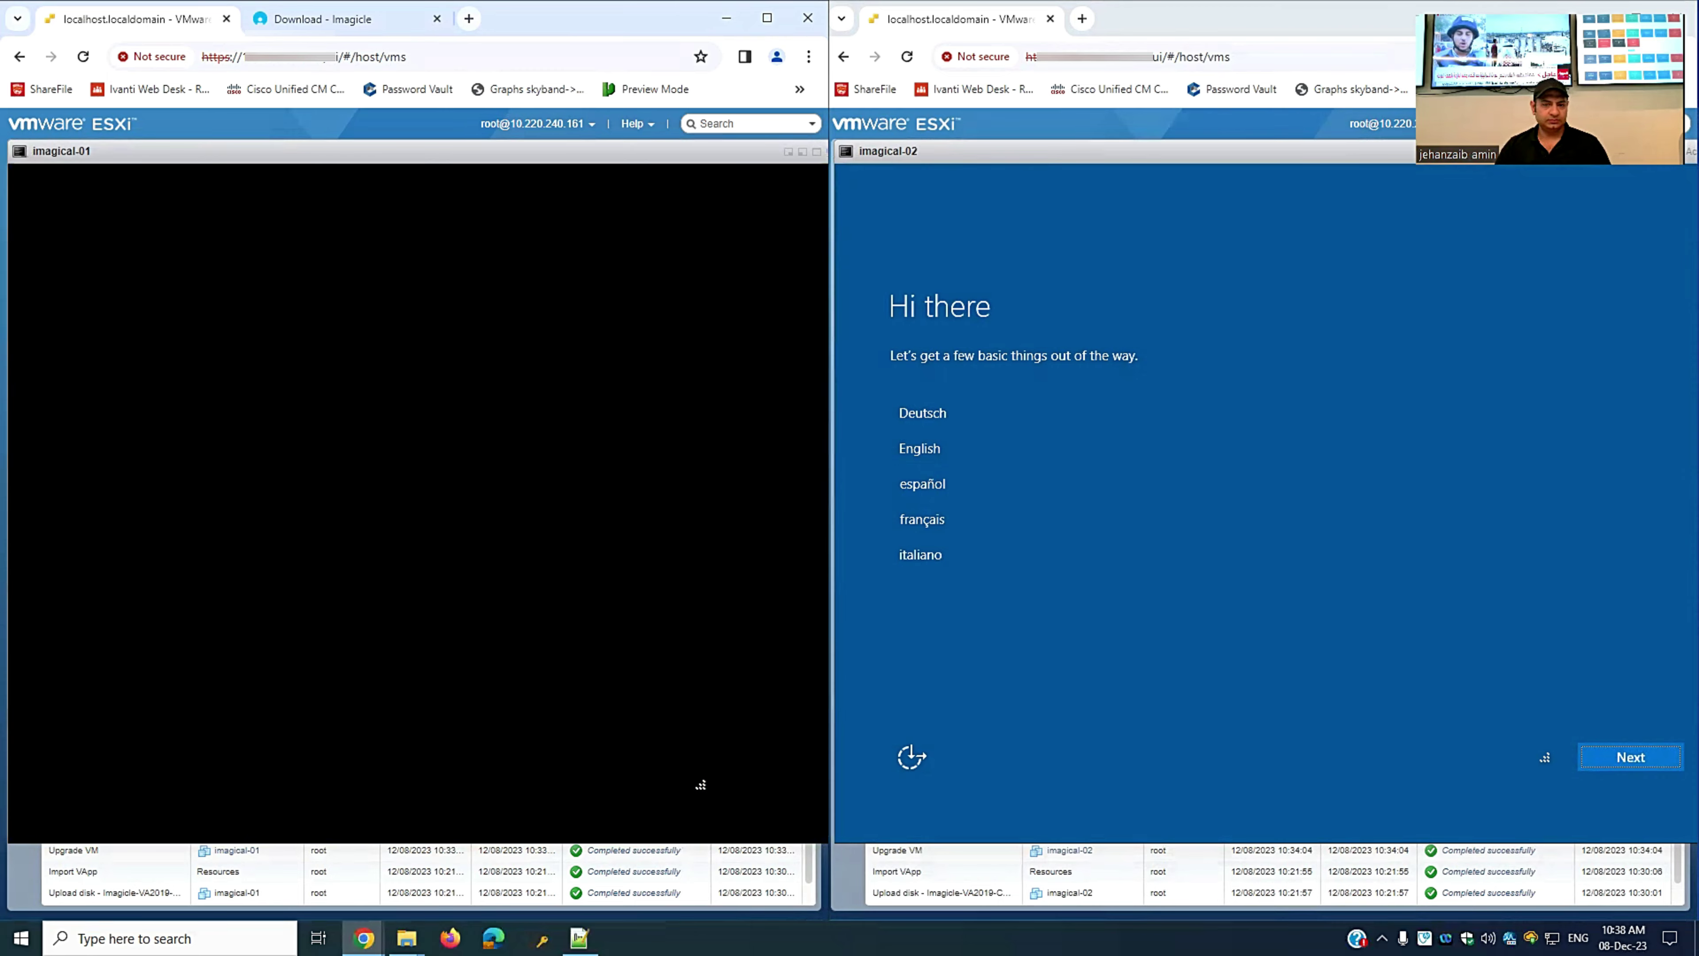
pyautogui.click(921, 518)
pyautogui.click(951, 461)
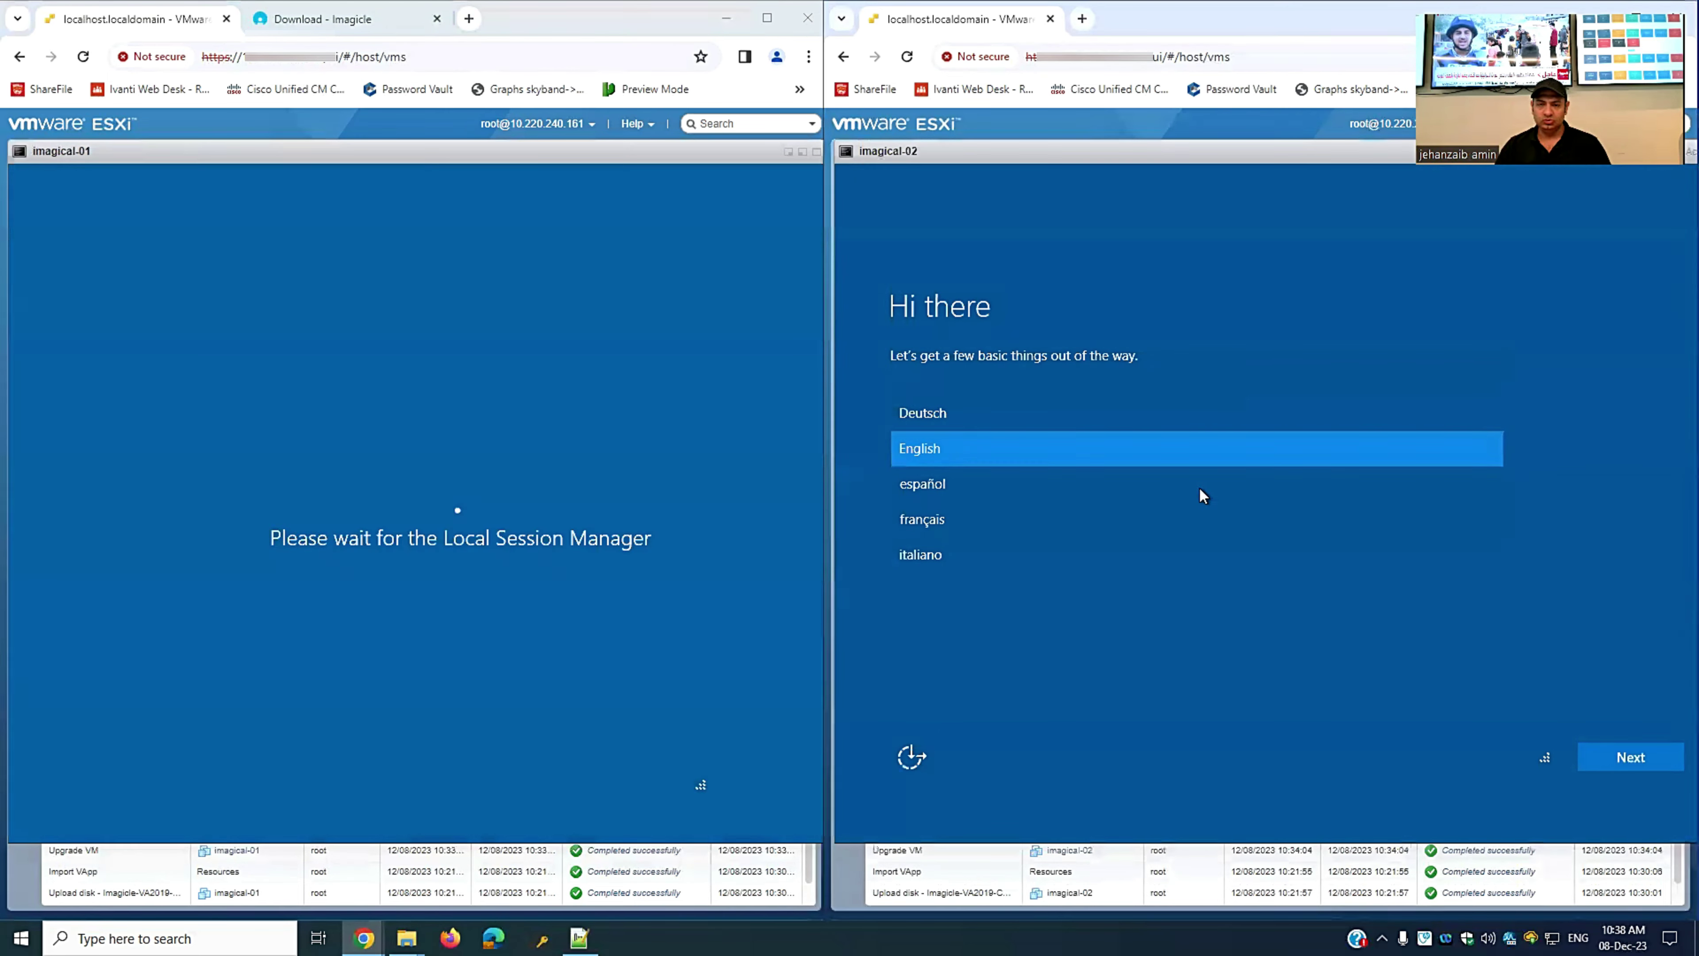
pyautogui.click(1613, 757)
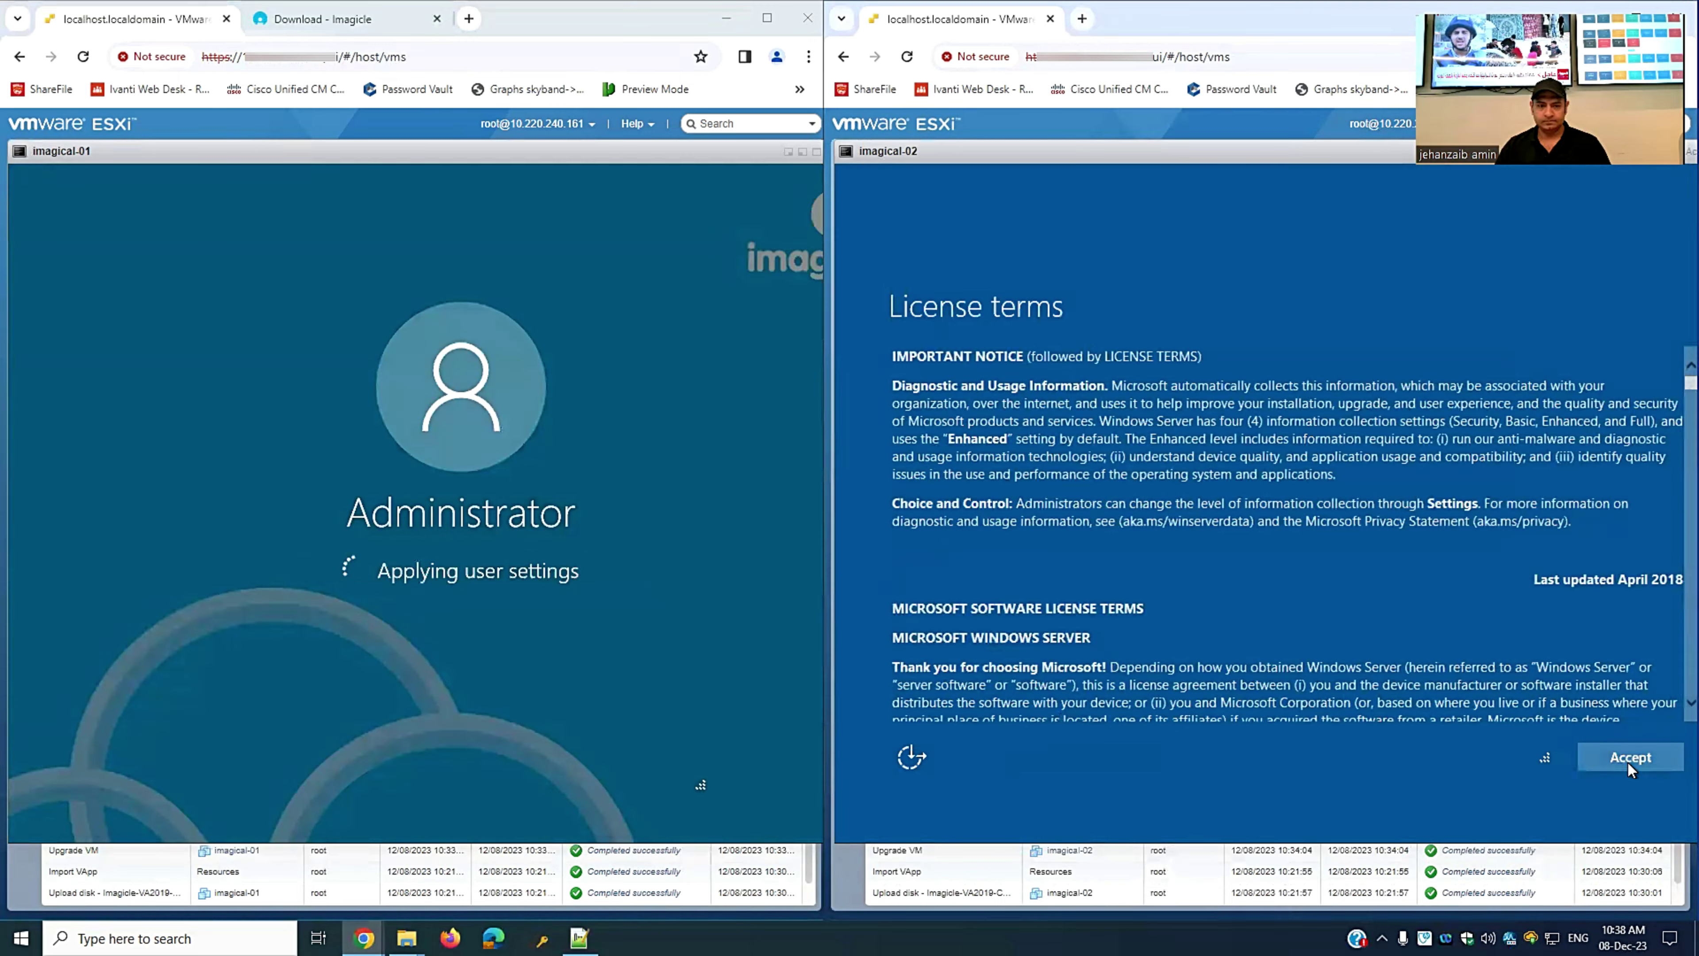
pyautogui.click(1628, 761)
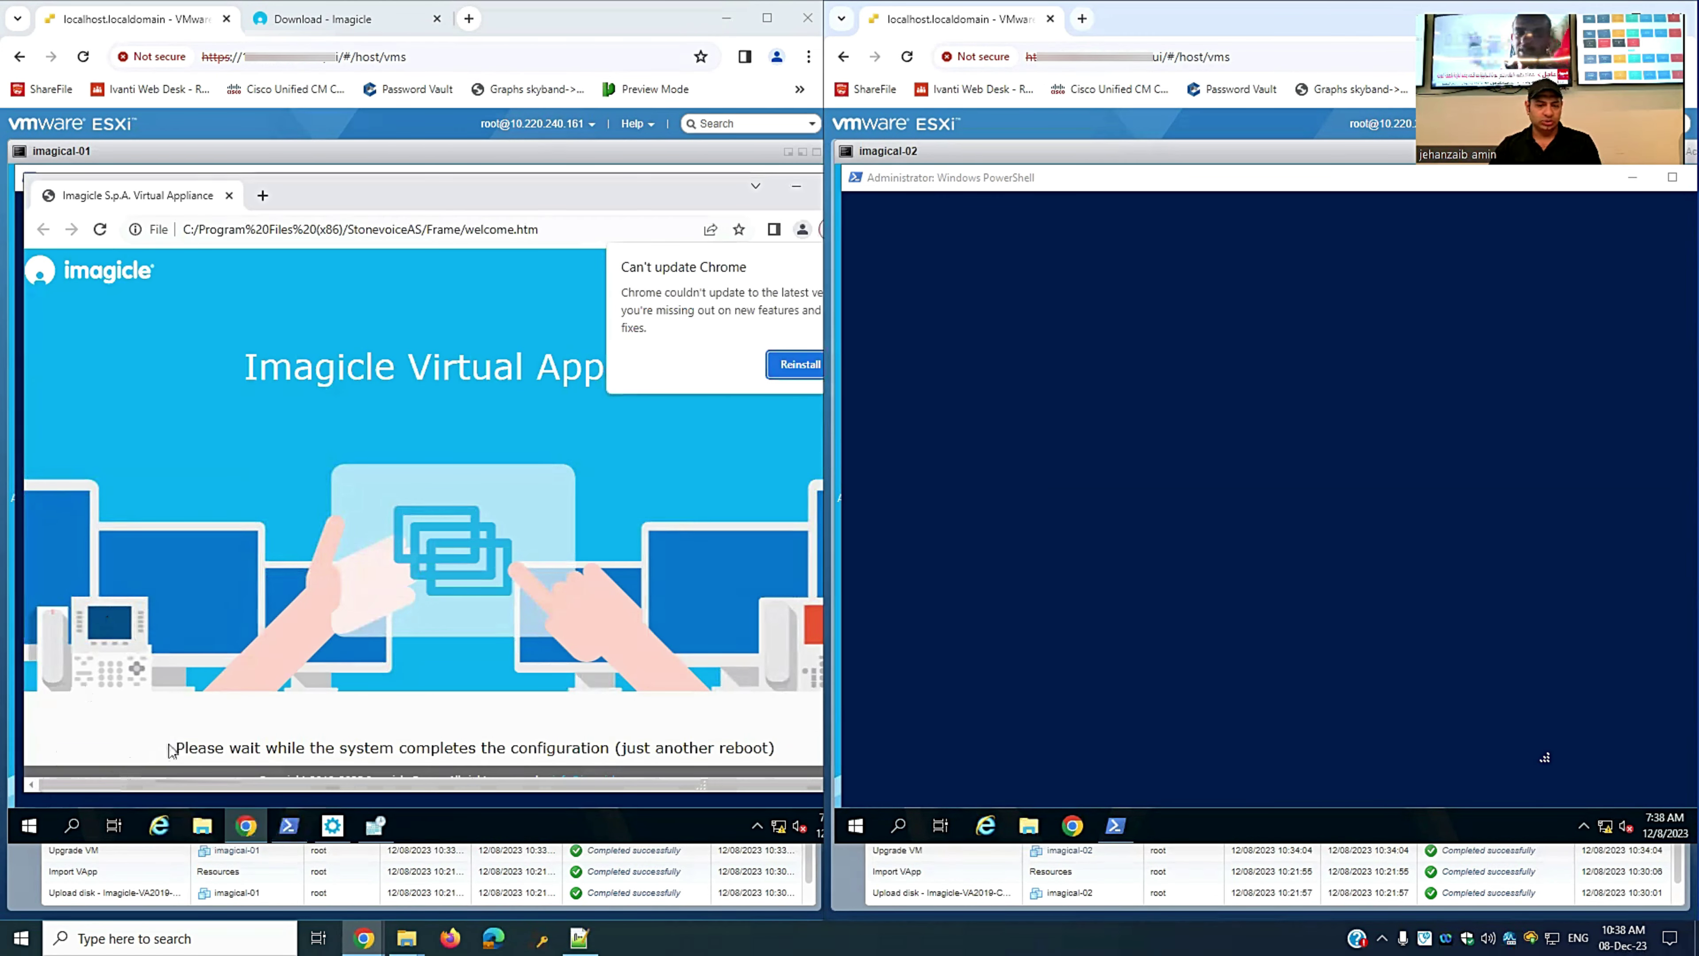
# - Drag across the bottom of each console, then clear the text selection in imagical-02
pyautogui.moveTo(175, 748); pyautogui.dragTo(777, 748)
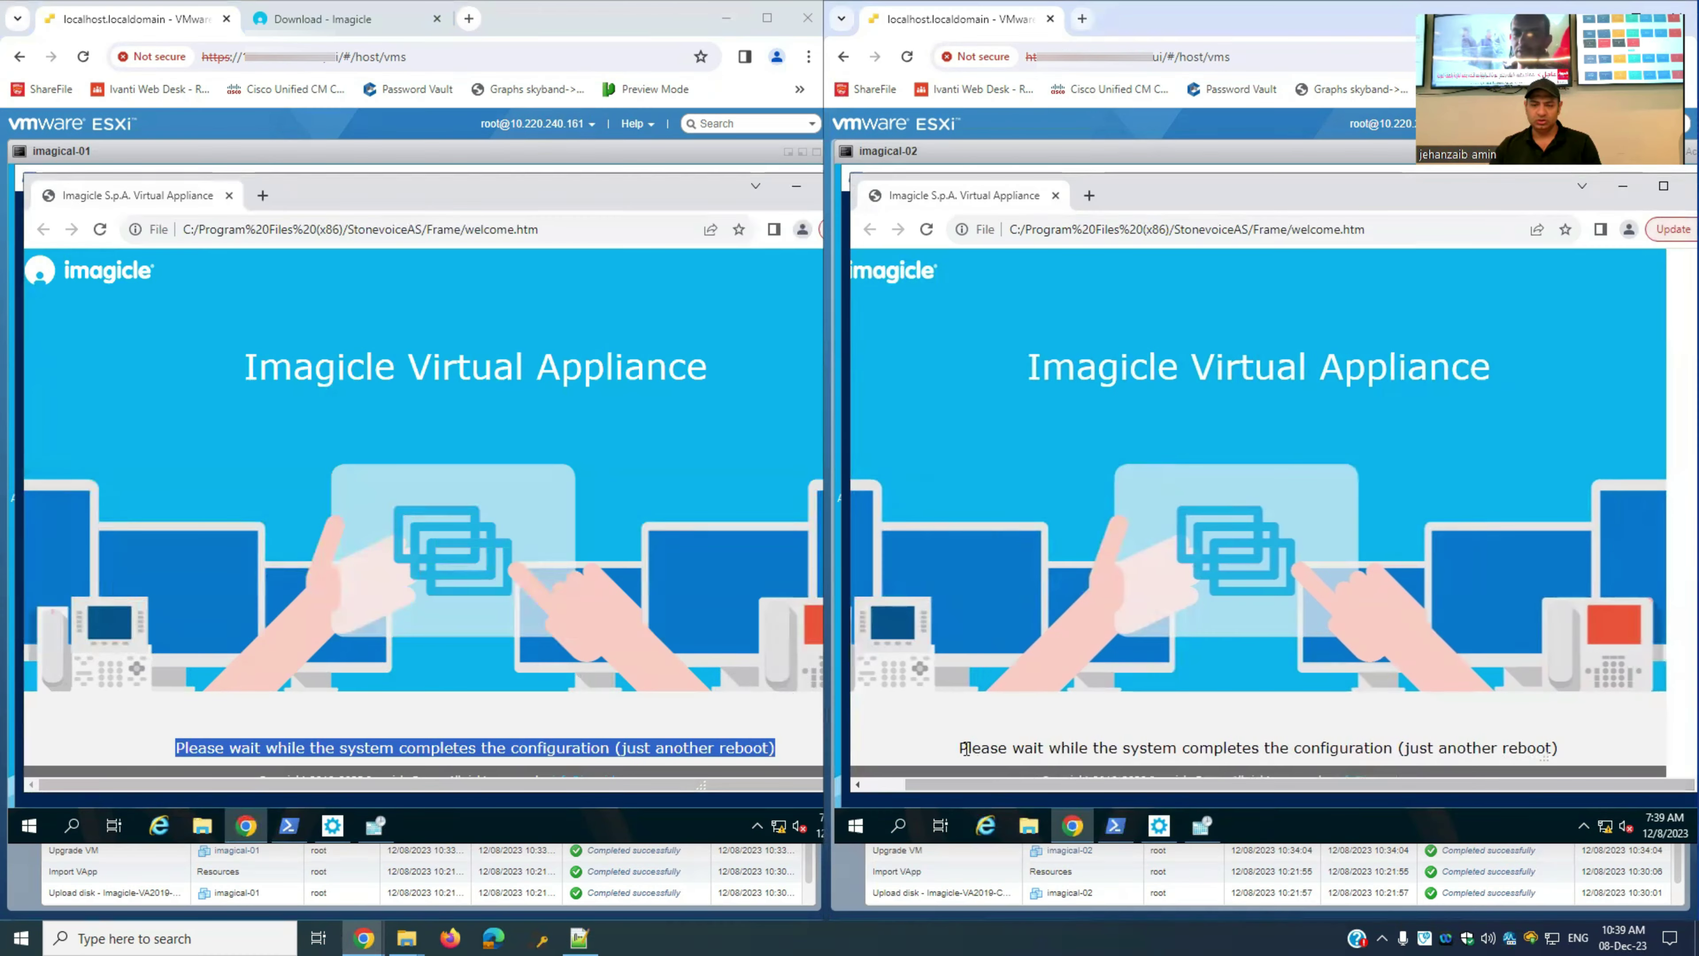
pyautogui.moveTo(961, 748); pyautogui.dragTo(1591, 768)
pyautogui.click(1592, 693)
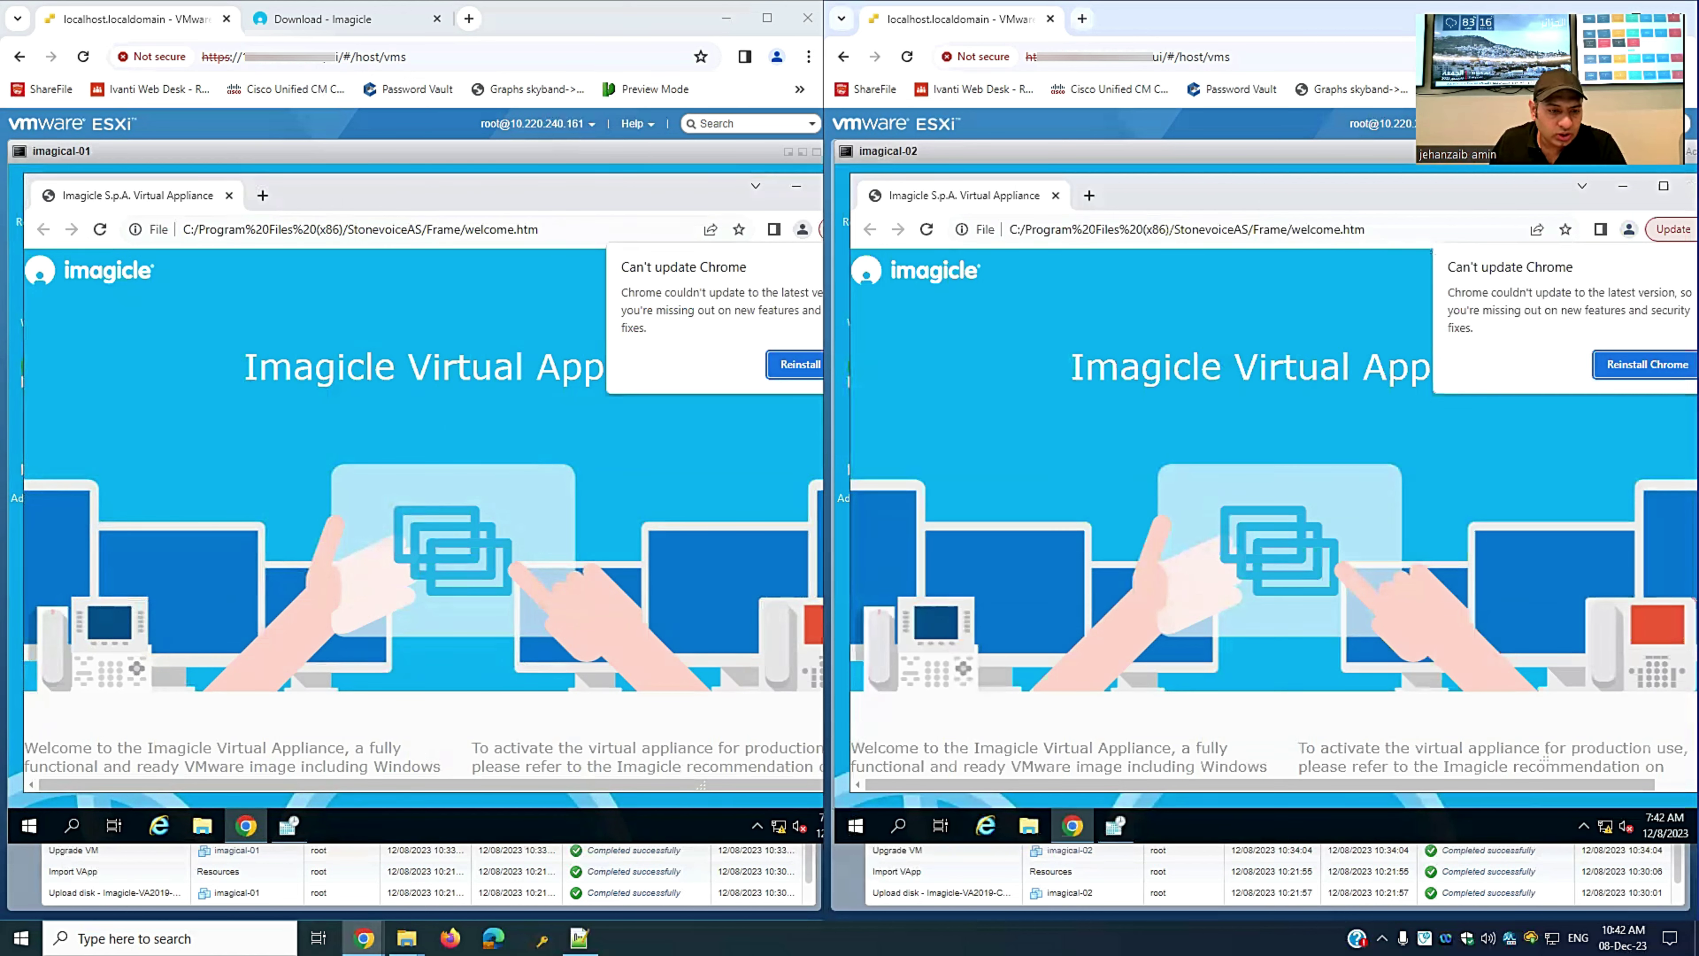
# - Set imagical-01's time zone to (UTC+03:00) Kuwait, Riyadh and close its date and time settings
pyautogui.click(796, 188)
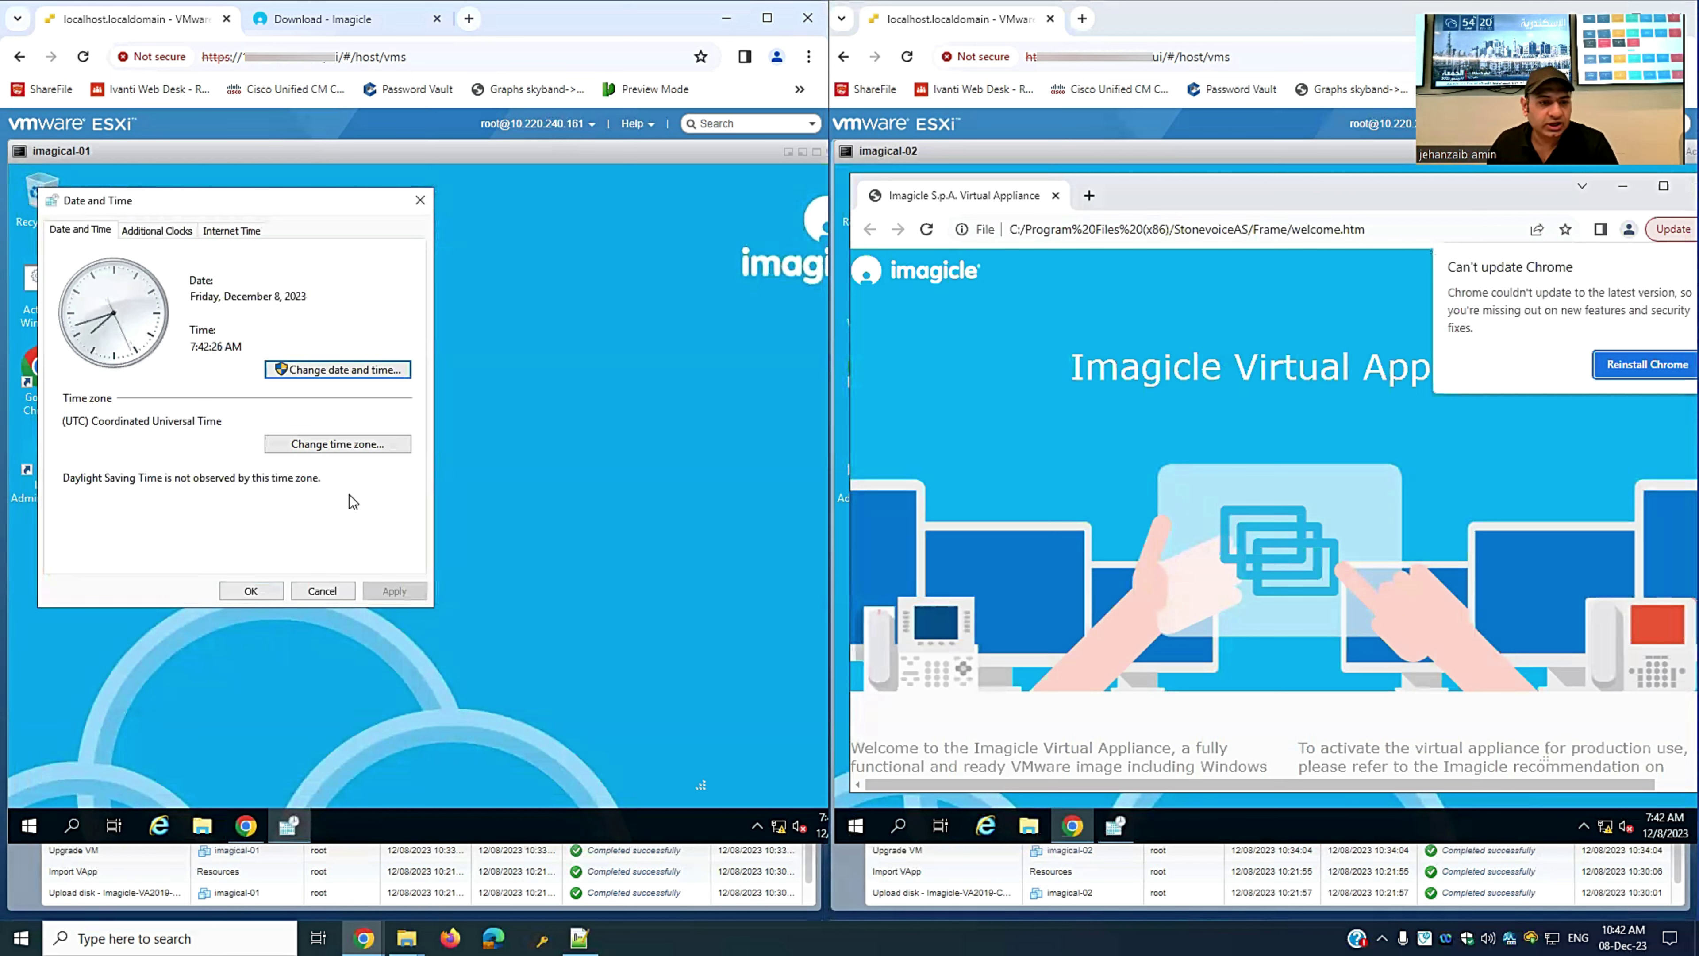
pyautogui.click(293, 446)
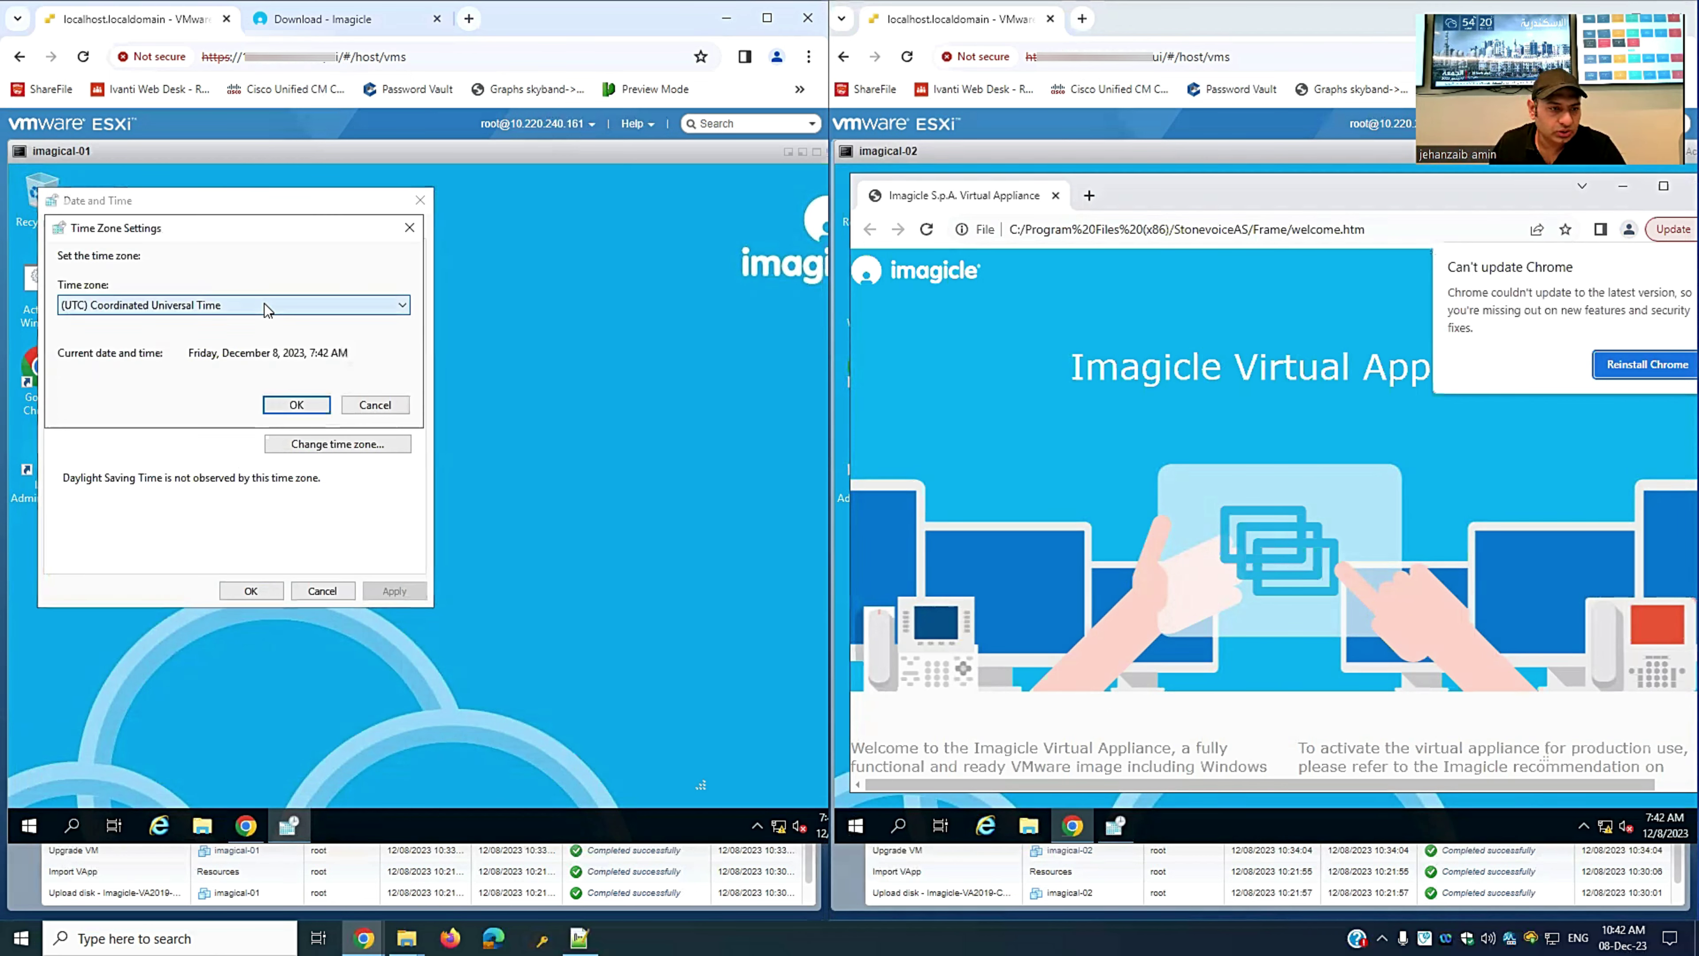
pyautogui.click(267, 306)
pyautogui.click(241, 681)
pyautogui.click(295, 407)
pyautogui.click(236, 590)
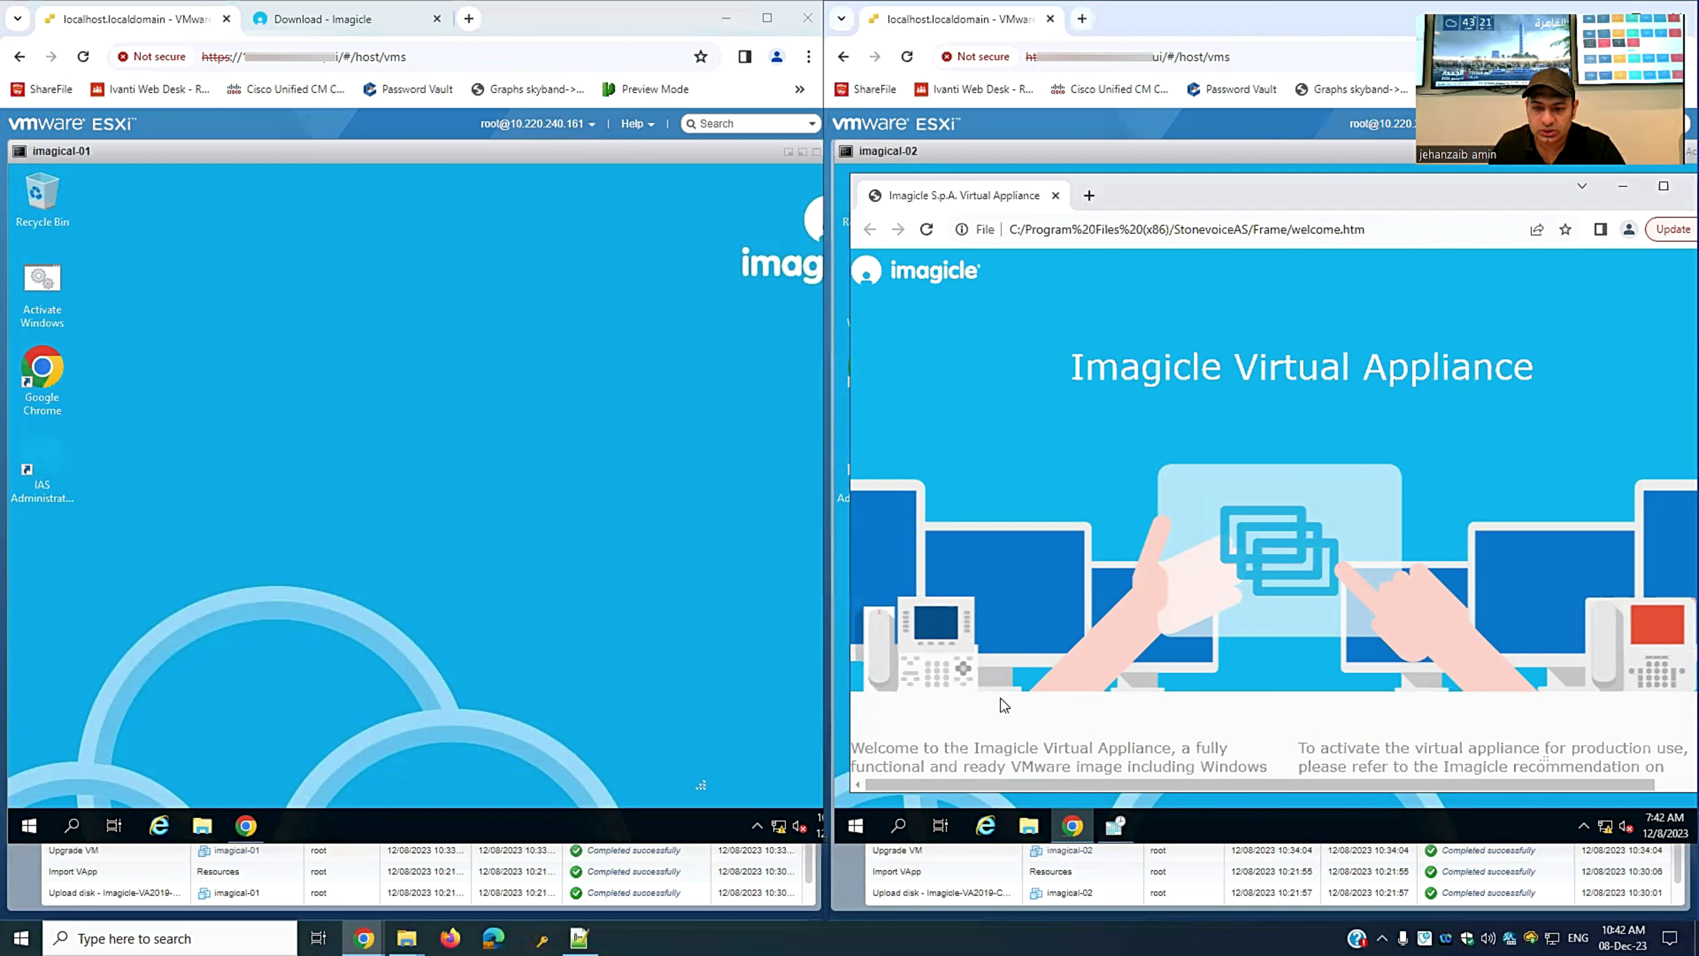
# - Apply the same (UTC+03:00) Kuwait, Riyadh time zone on imagical-02 and close the settings
pyautogui.click(1115, 826)
pyautogui.click(1164, 443)
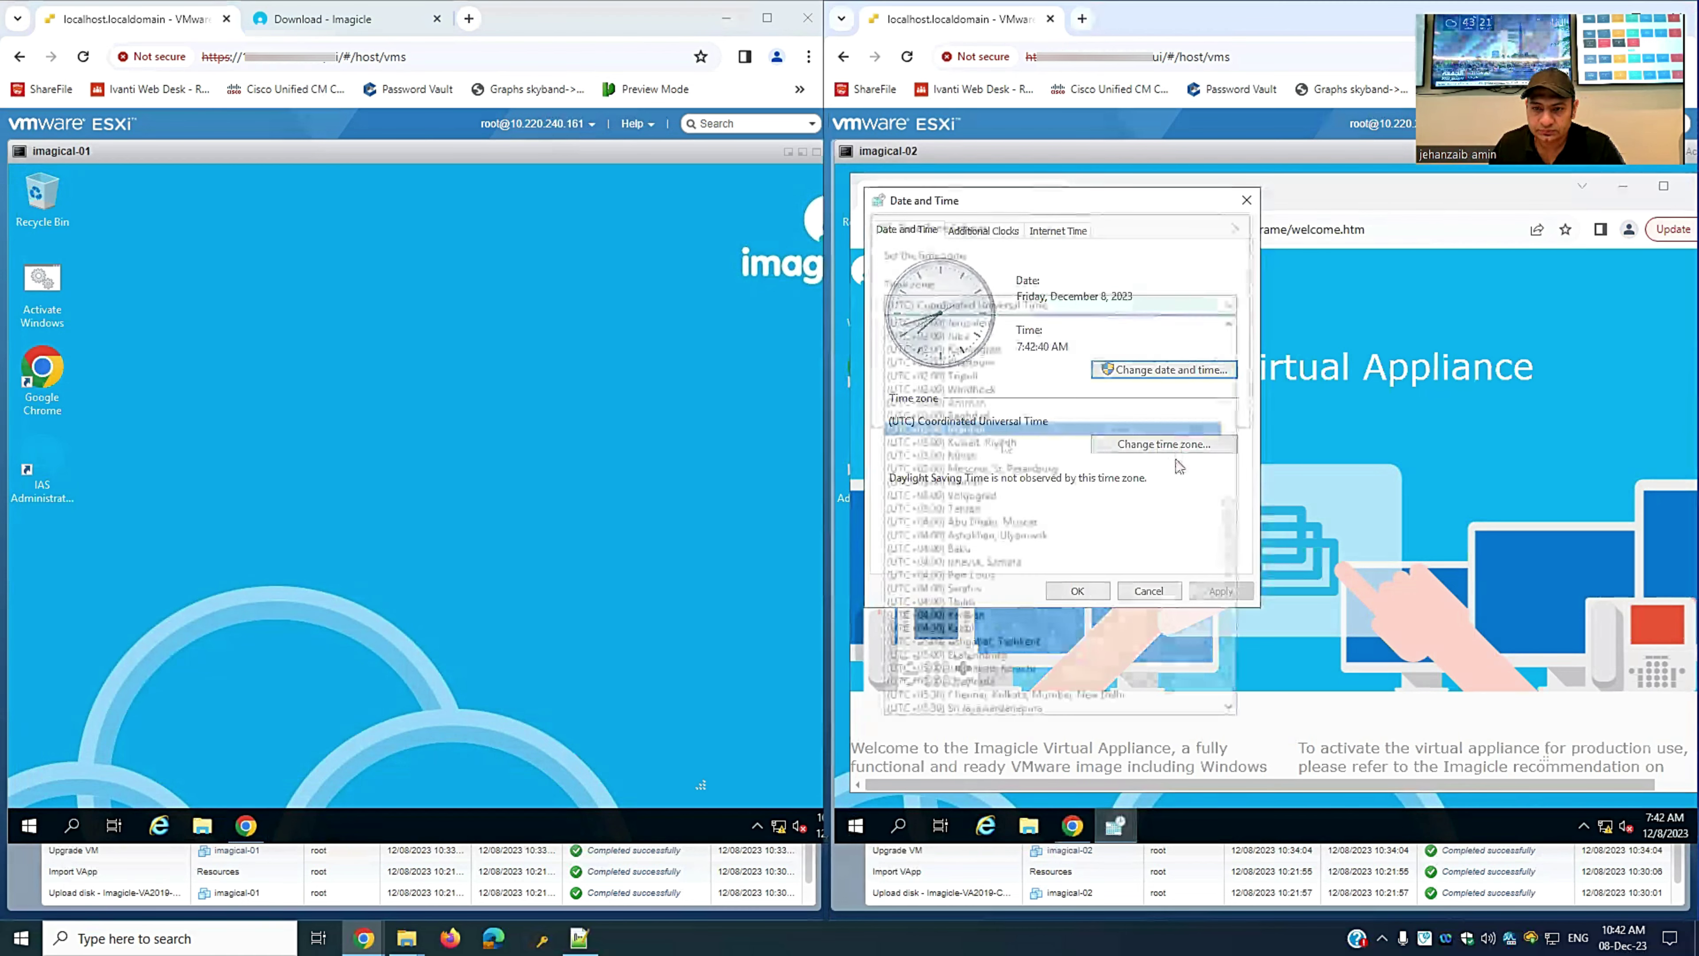
pyautogui.click(1128, 414)
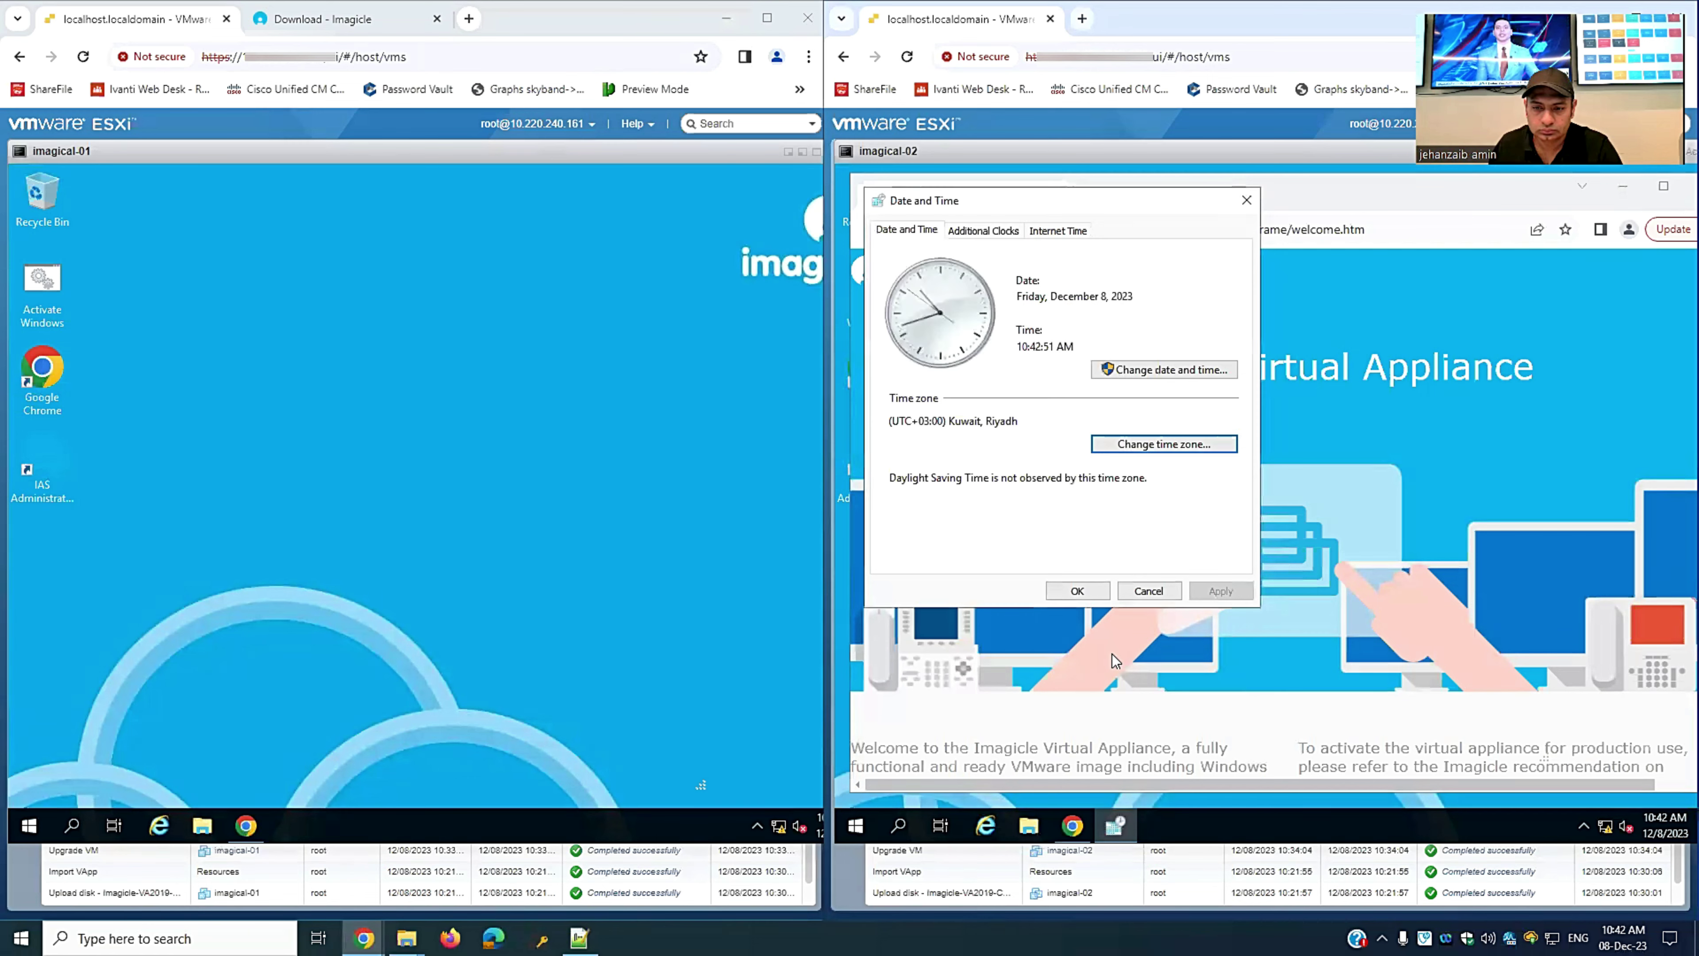
pyautogui.click(1094, 592)
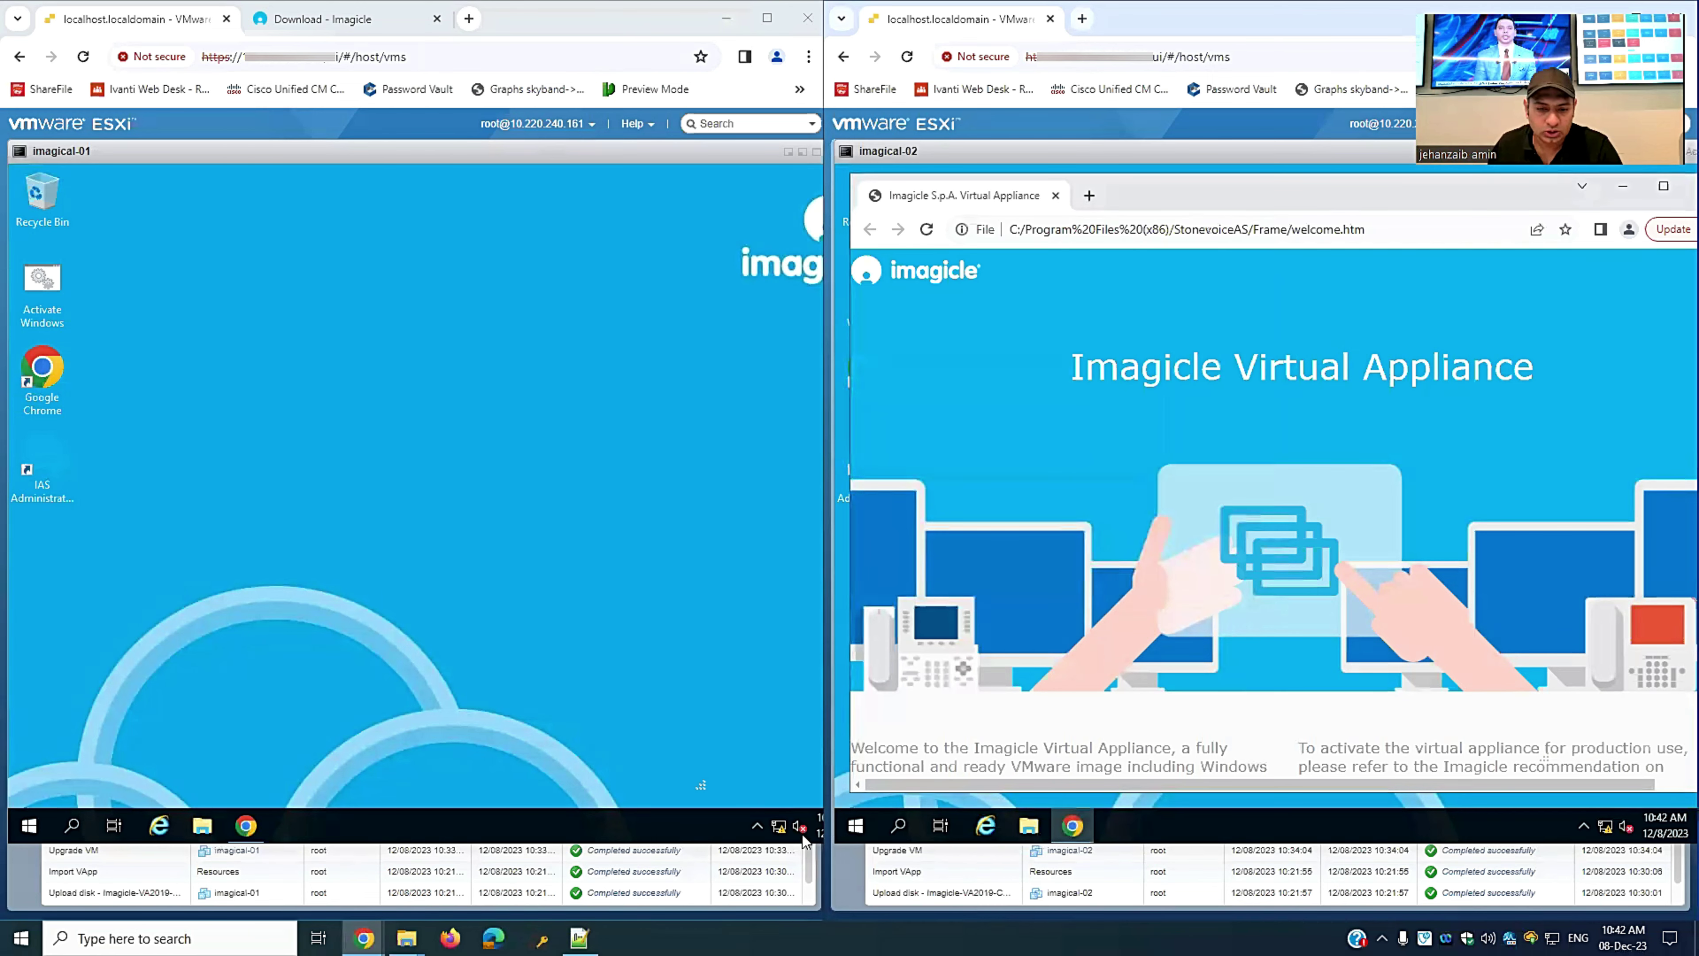
# - Give imagical-01's Ethernet0 static IP 10.220.160.160/255.255.255.0, gateway 10.220.160.1, DNS 10.220.100.25 and .26
pyautogui.click(778, 828)
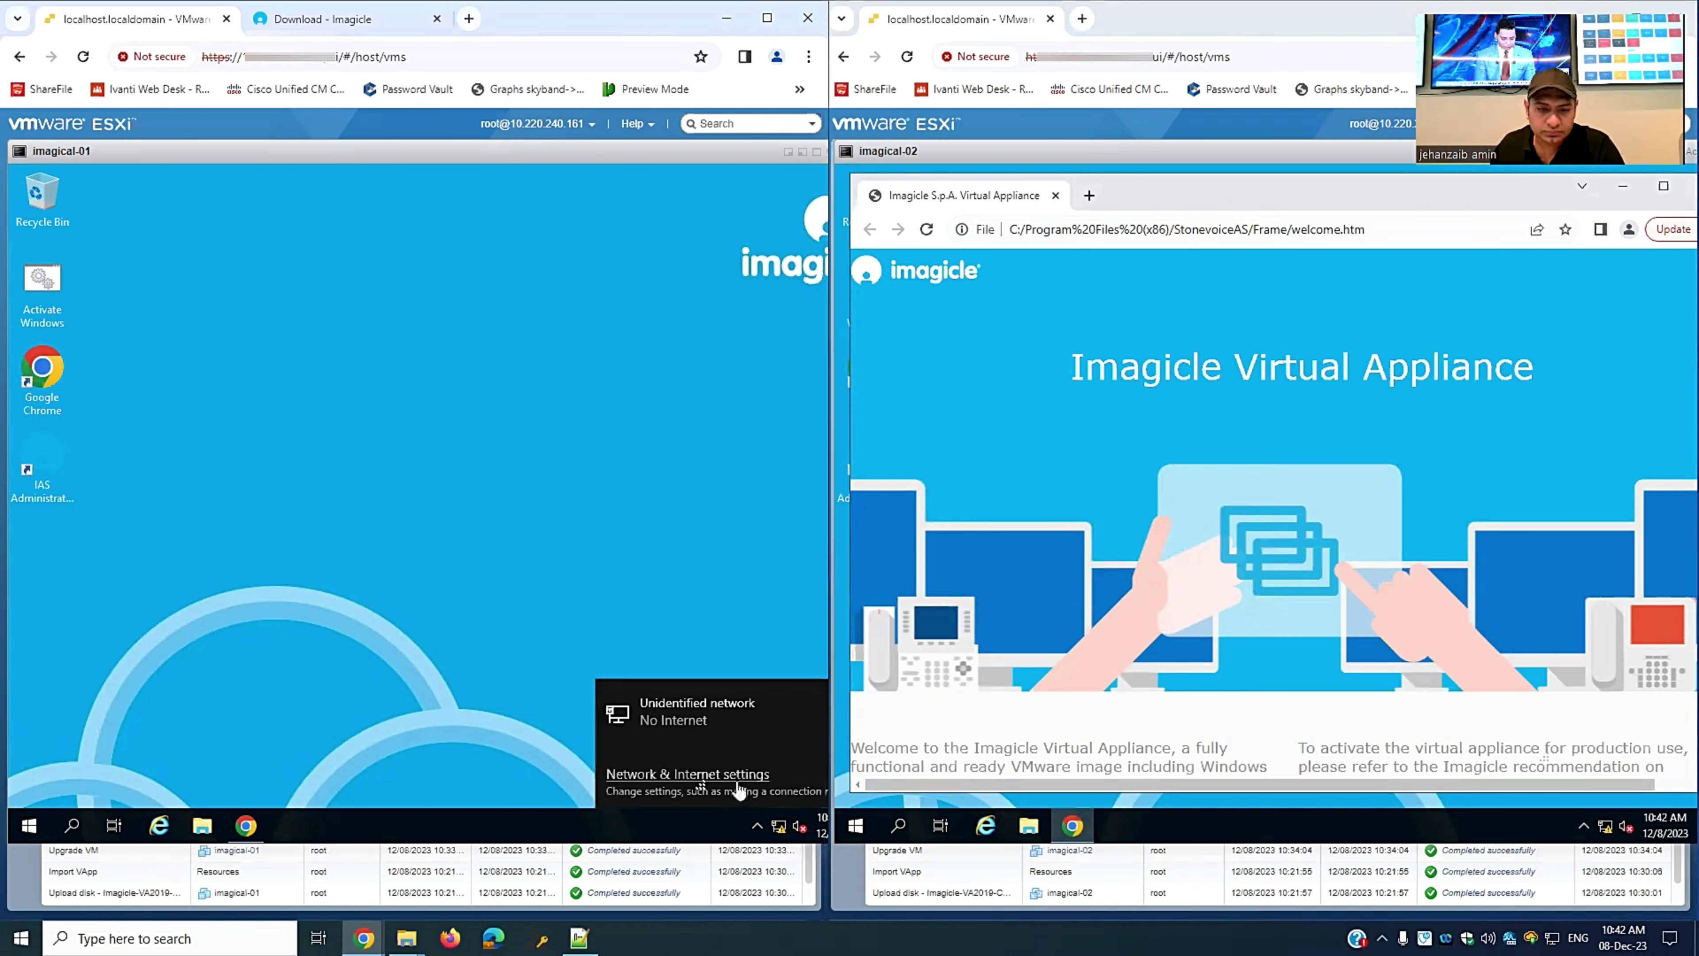
pyautogui.click(736, 775)
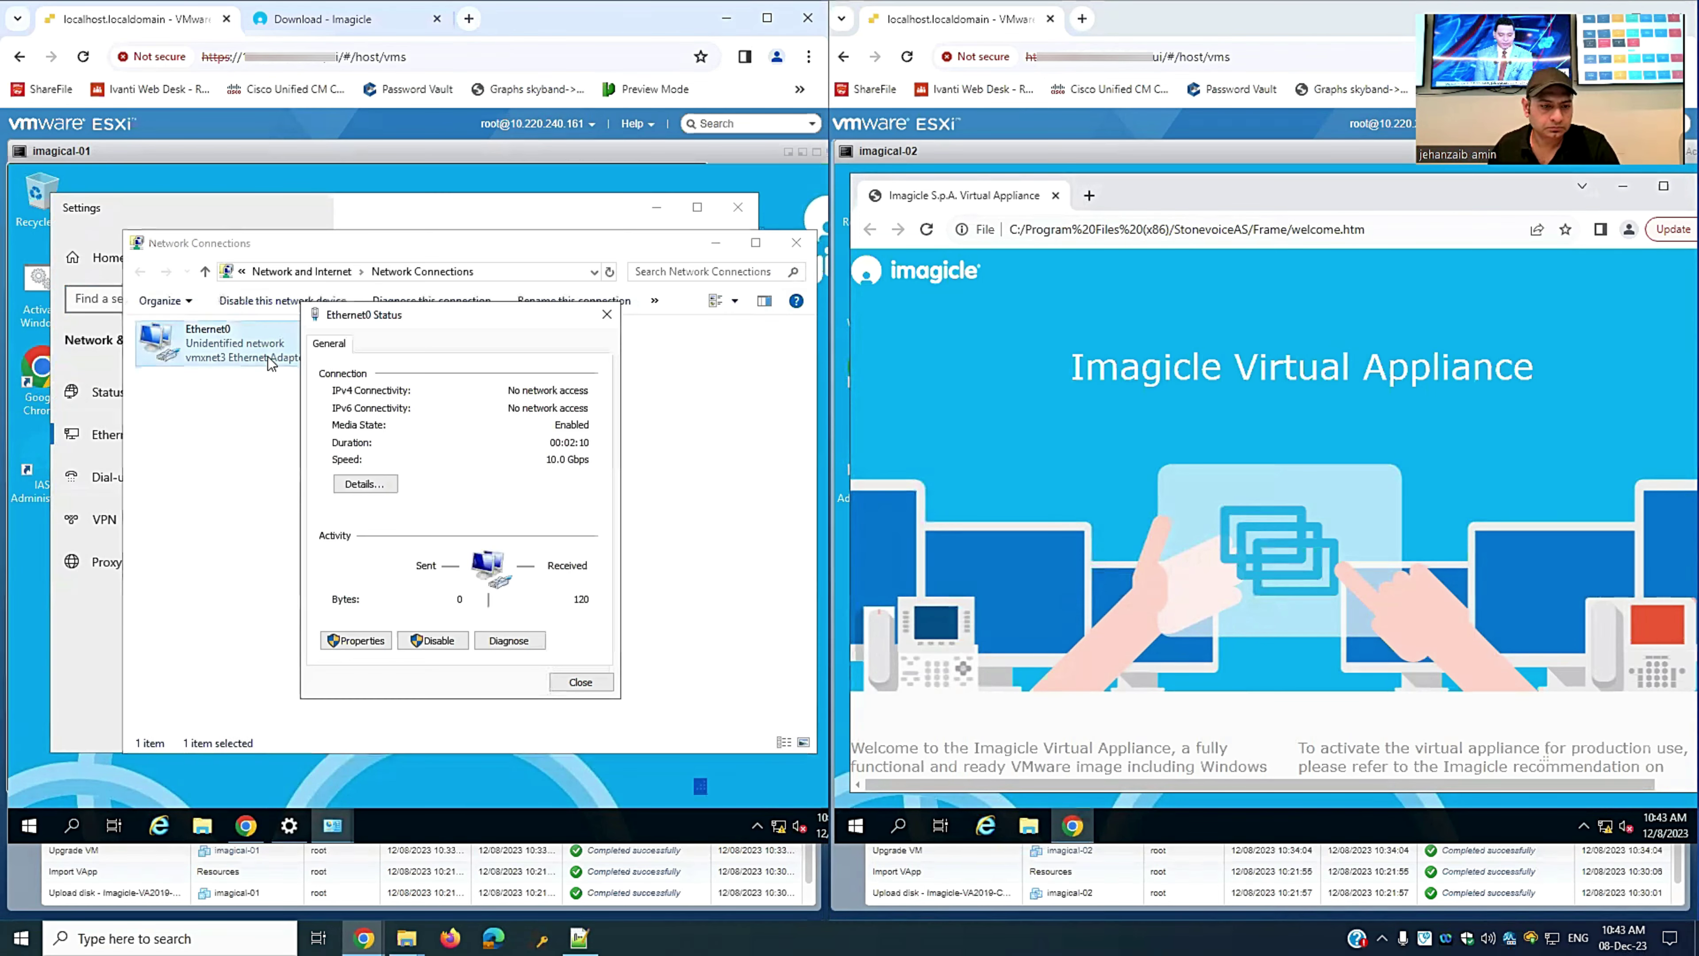
pyautogui.click(358, 642)
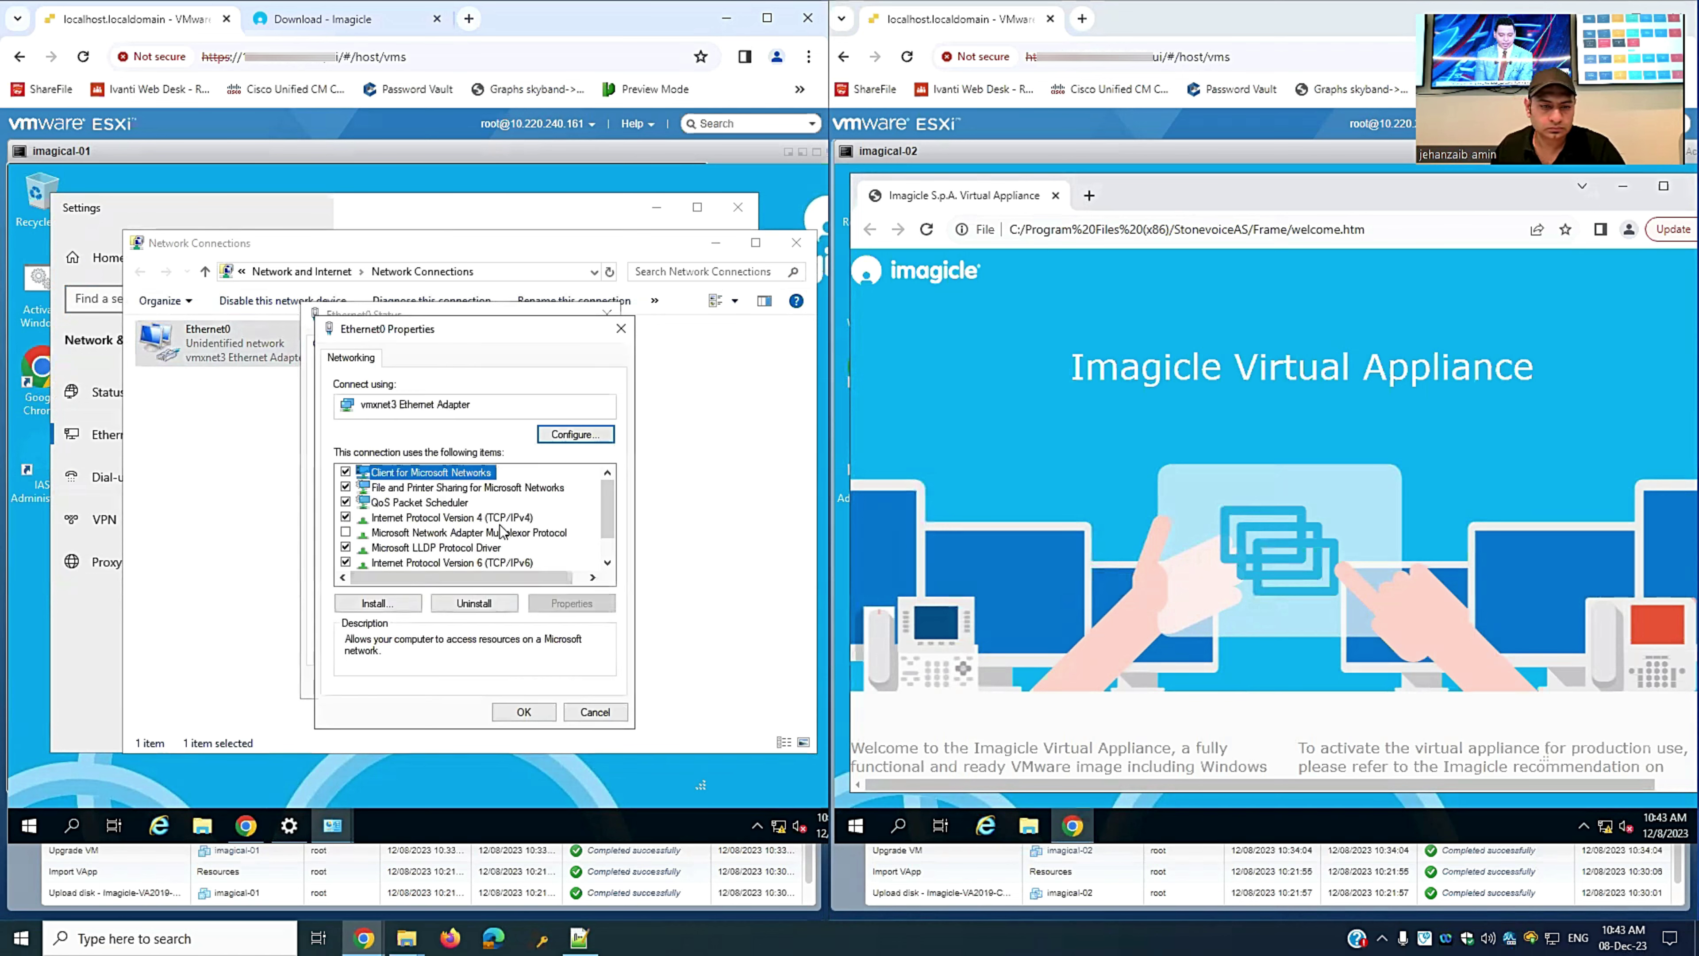
pyautogui.click(502, 532)
pyautogui.doubleClick(500, 520)
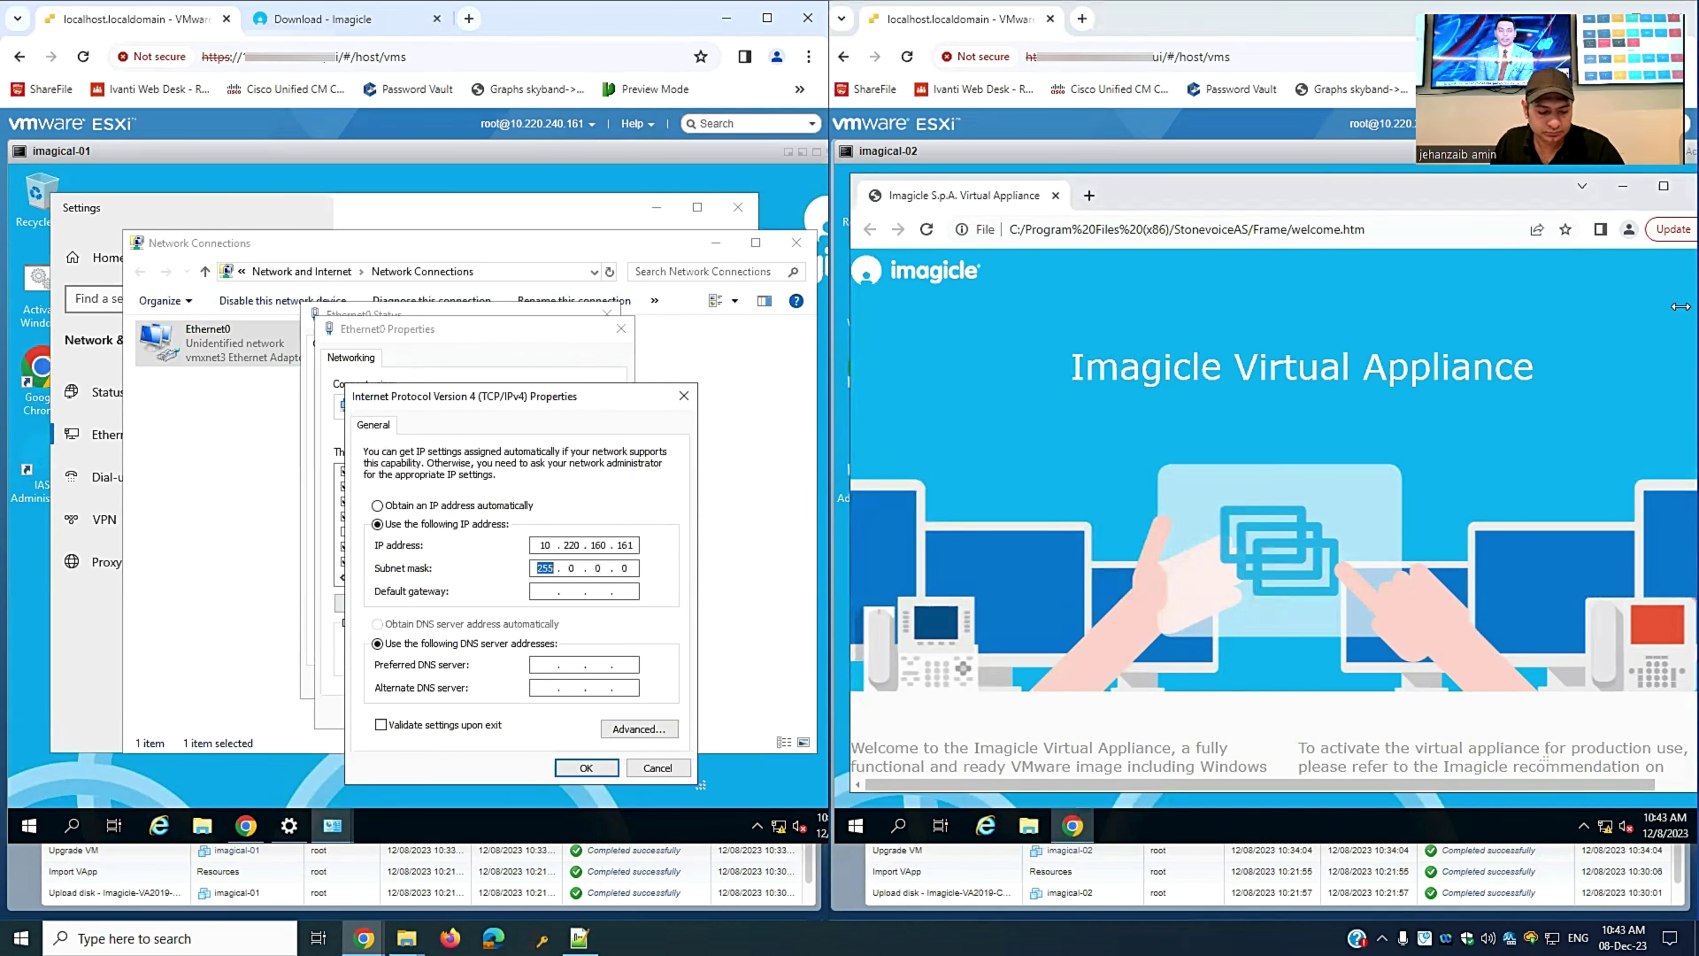
pyautogui.click(546, 545)
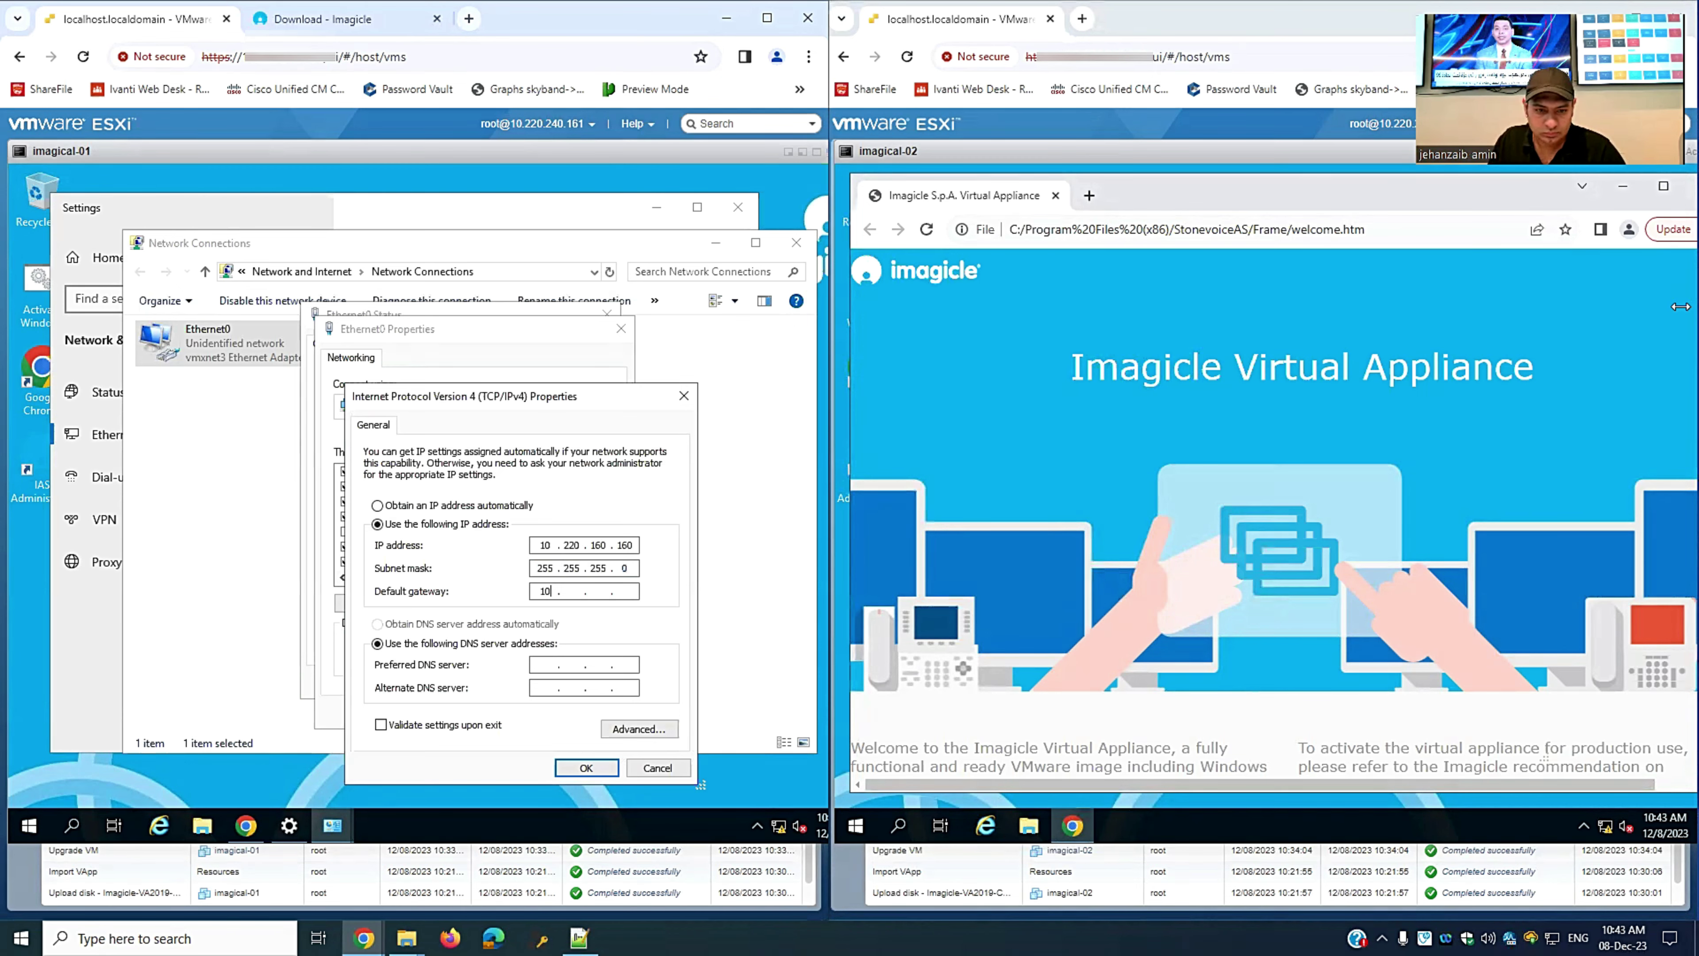
pyautogui.write('1')
pyautogui.press('Tab')
pyautogui.press('Tab')
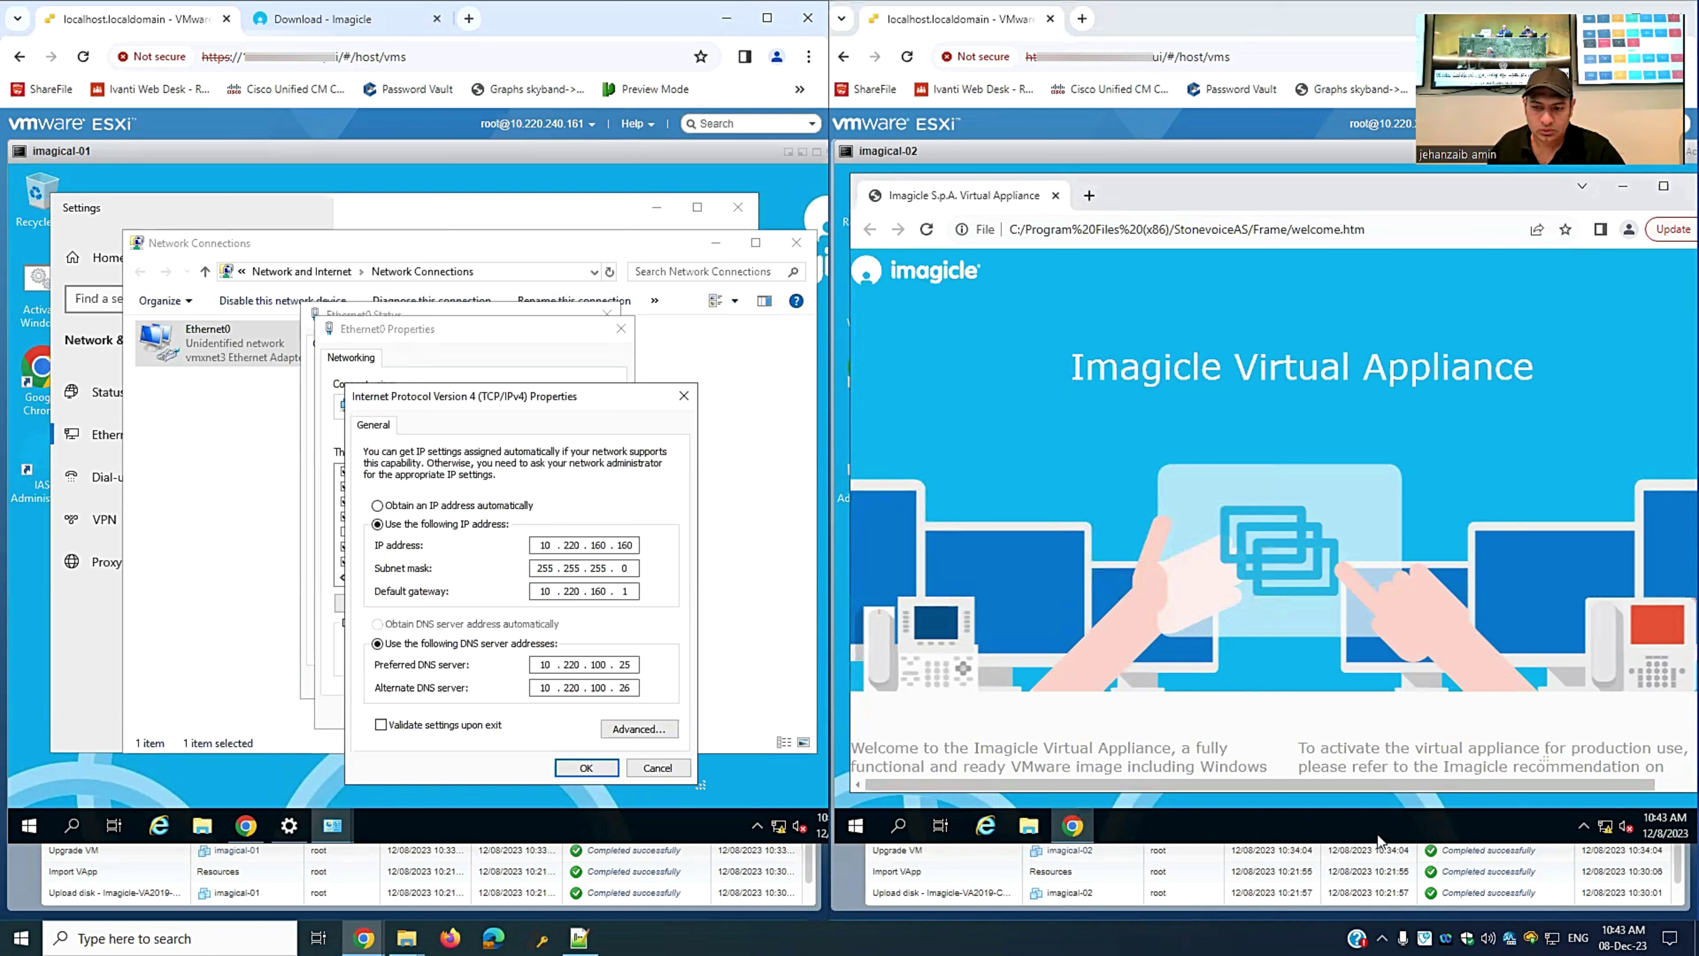
pyautogui.click(1603, 829)
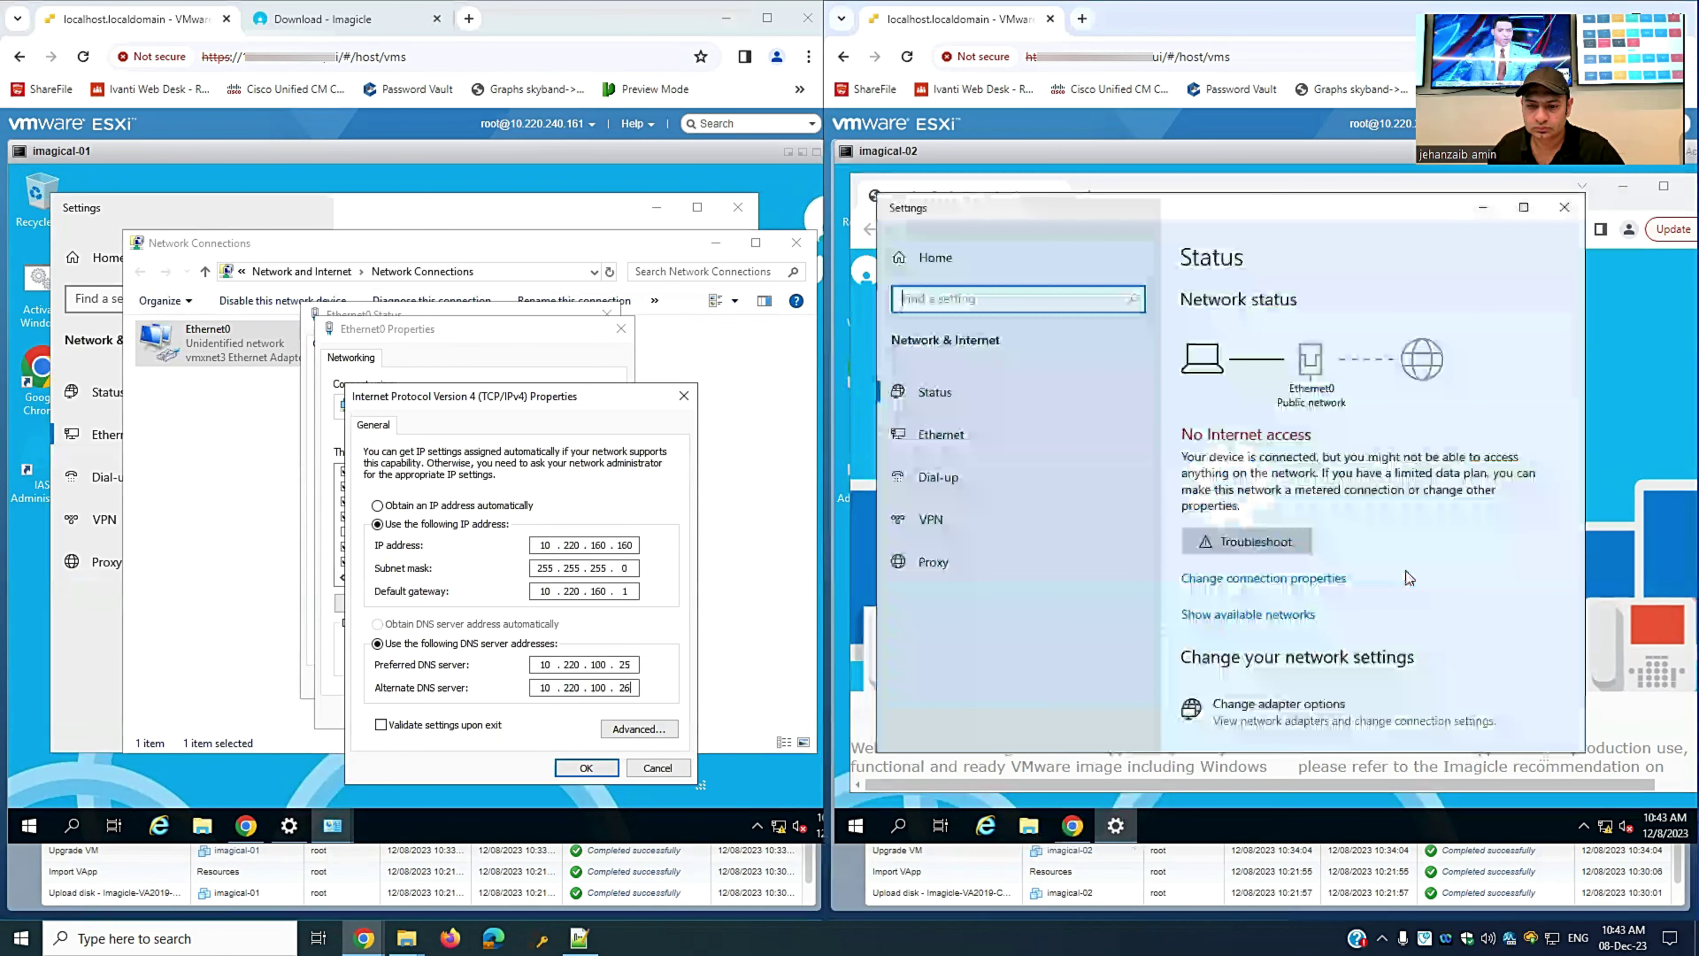
# - Give imagical-02's Ethernet0 static IP 10.220.160.161 with mask 255.255.255.0, same gateway and DNS
pyautogui.click(941, 435)
pyautogui.click(1268, 447)
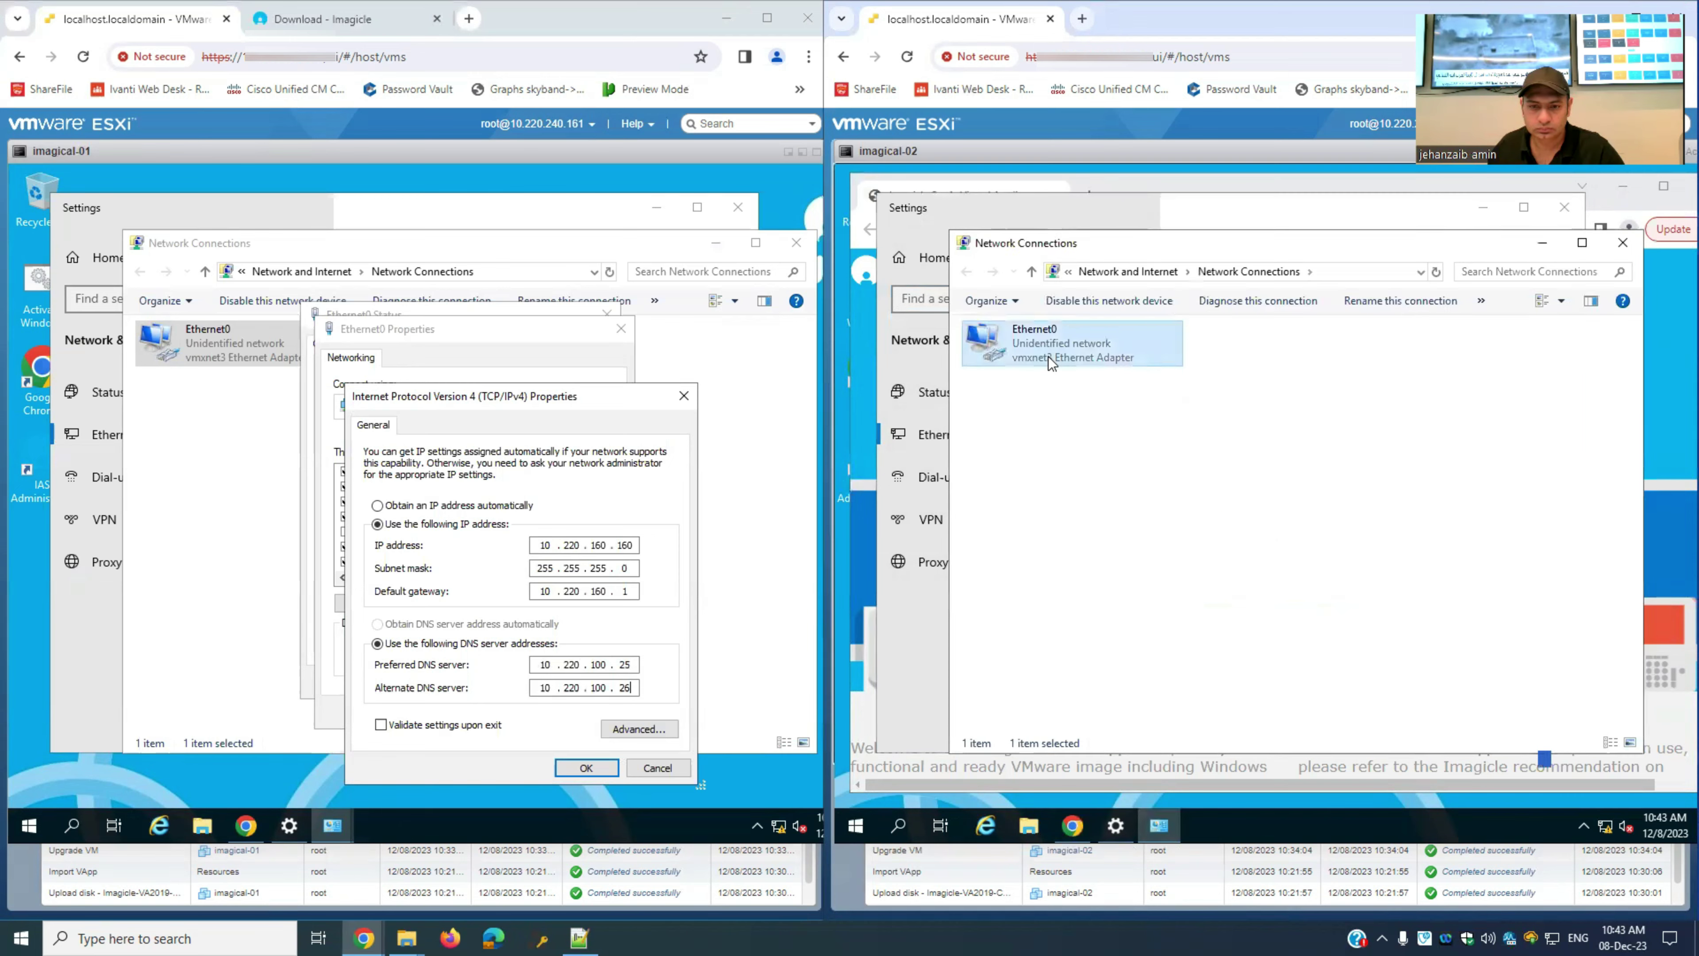
pyautogui.doubleClick(1049, 360)
pyautogui.click(1185, 640)
pyautogui.doubleClick(1326, 519)
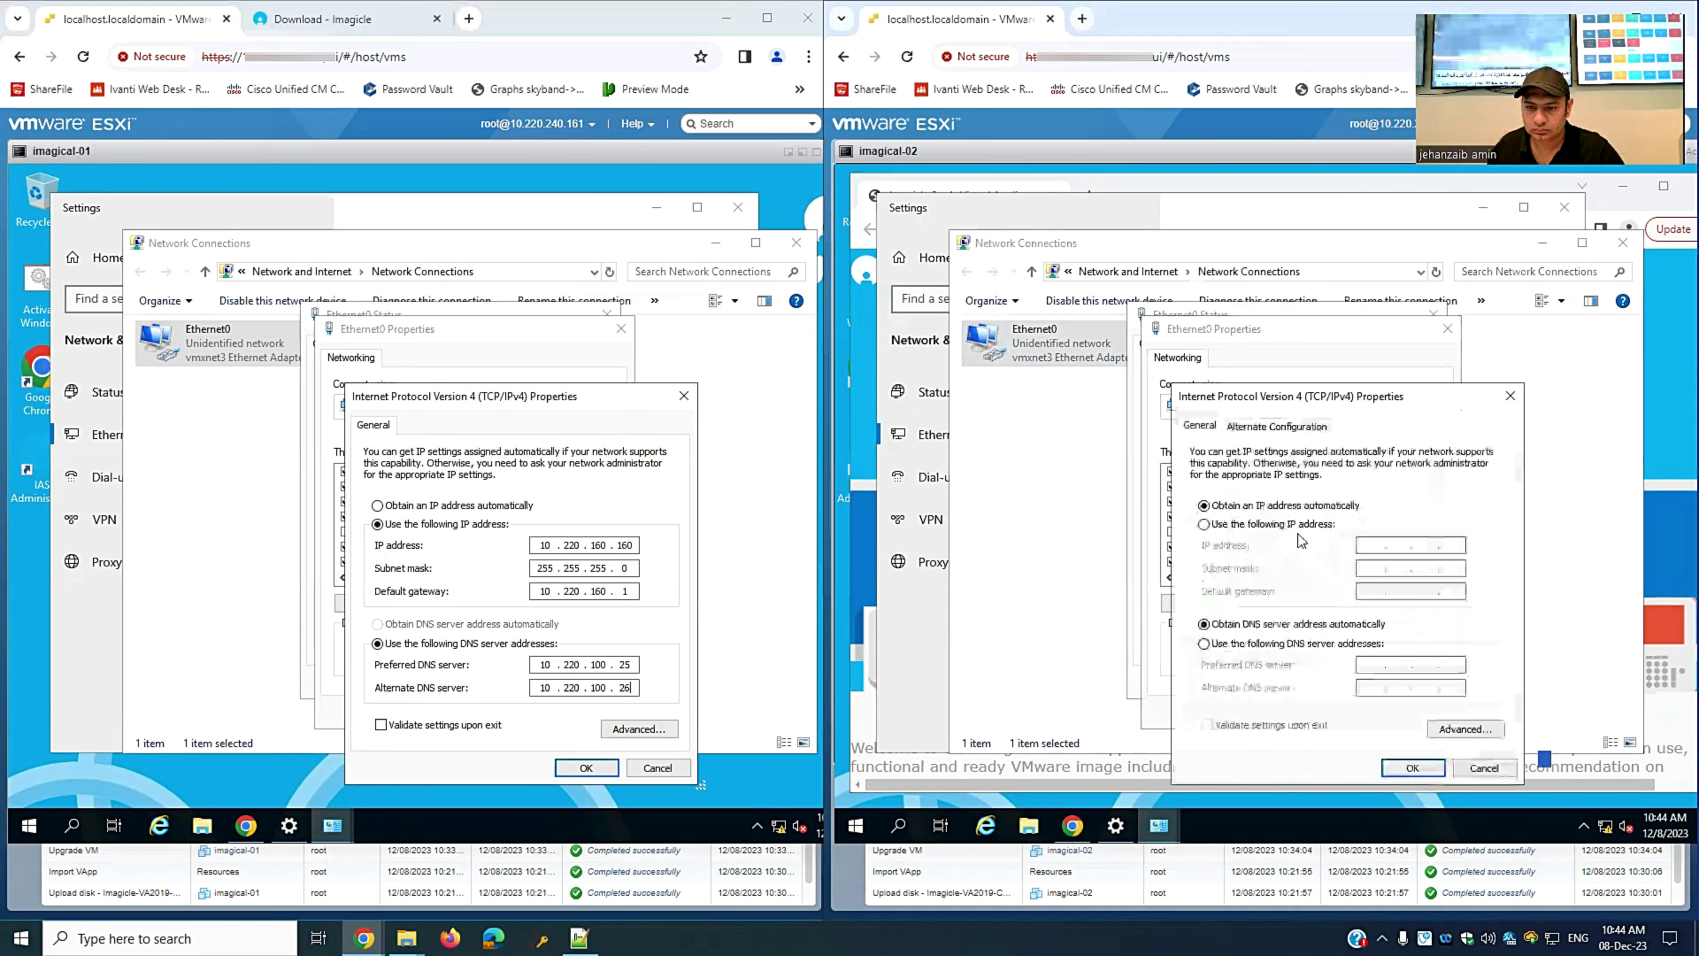
pyautogui.click(1328, 524)
pyautogui.write('10.220.160.161')
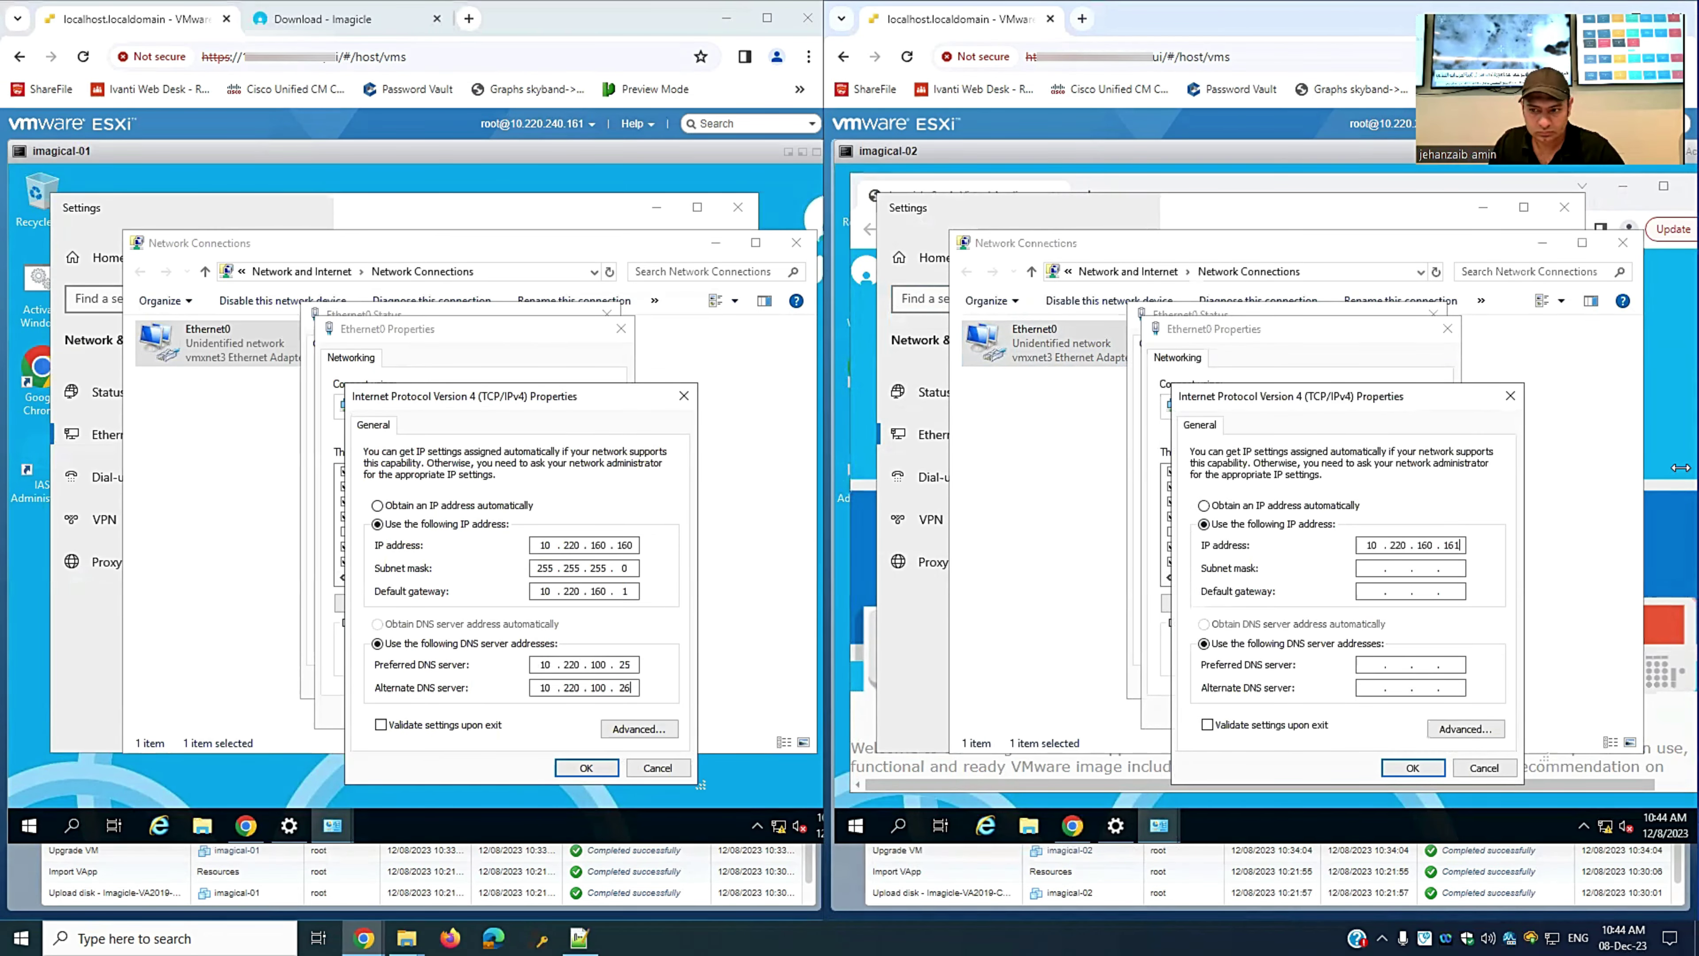
pyautogui.press('Tab')
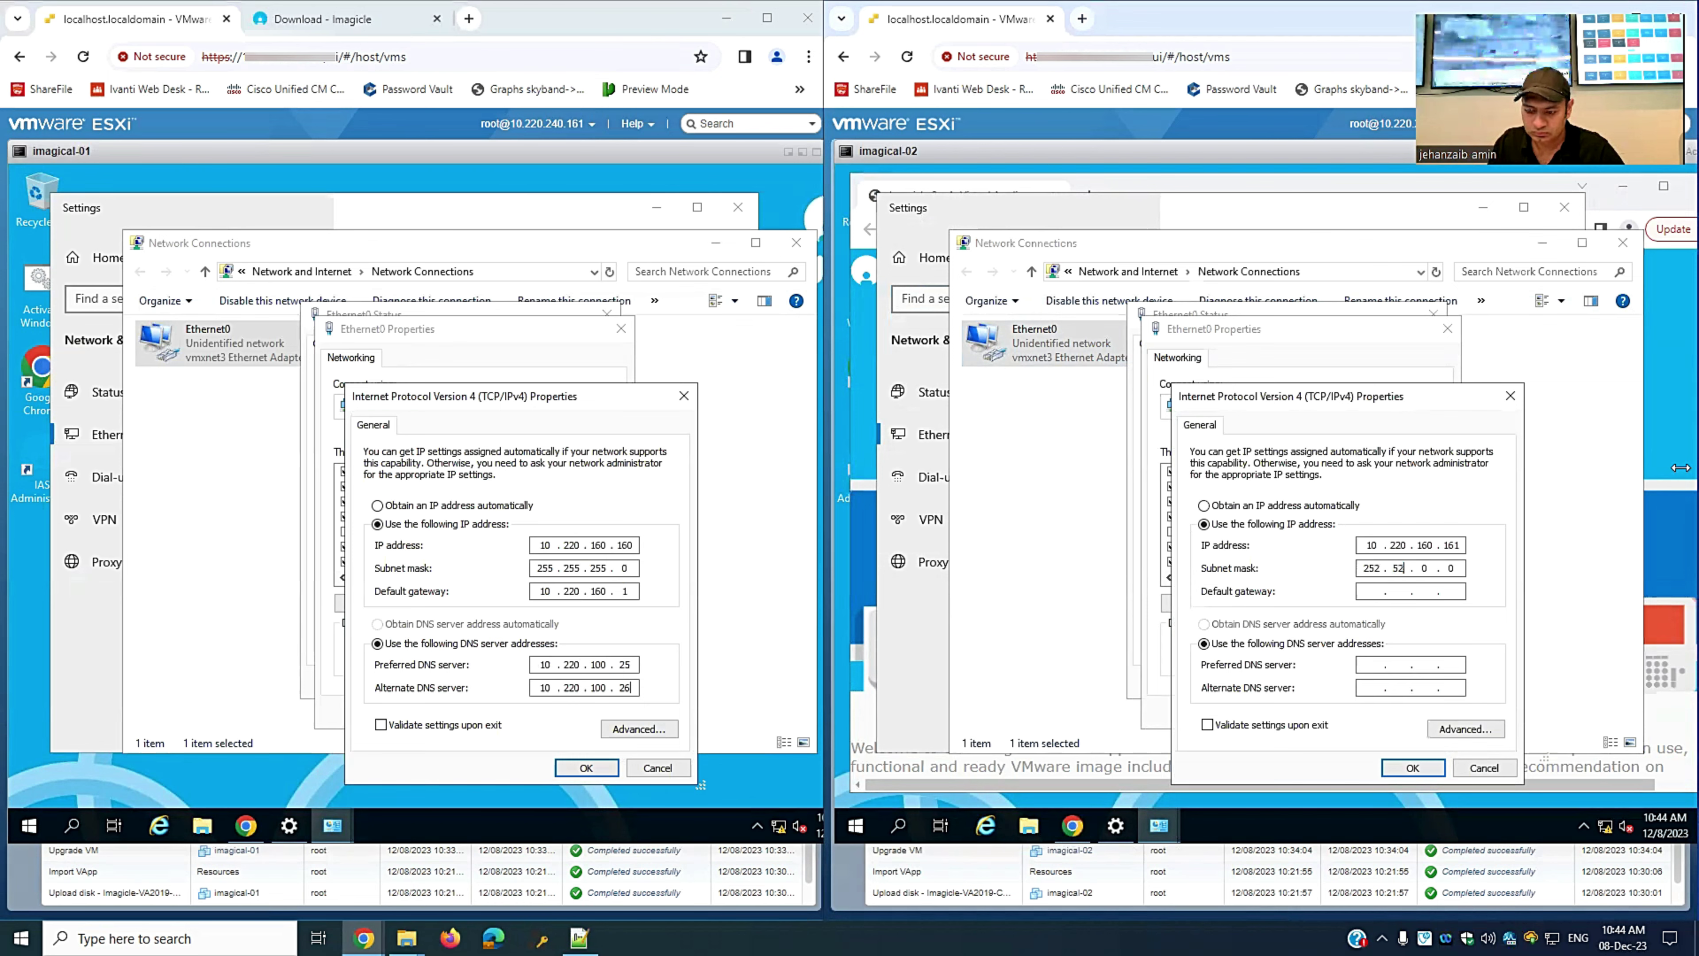
pyautogui.press('BackSpace')
pyautogui.press('BackSpace')
pyautogui.press('BackSpace')
pyautogui.press('BackSpace')
pyautogui.press('BackSpace')
pyautogui.write('2552')
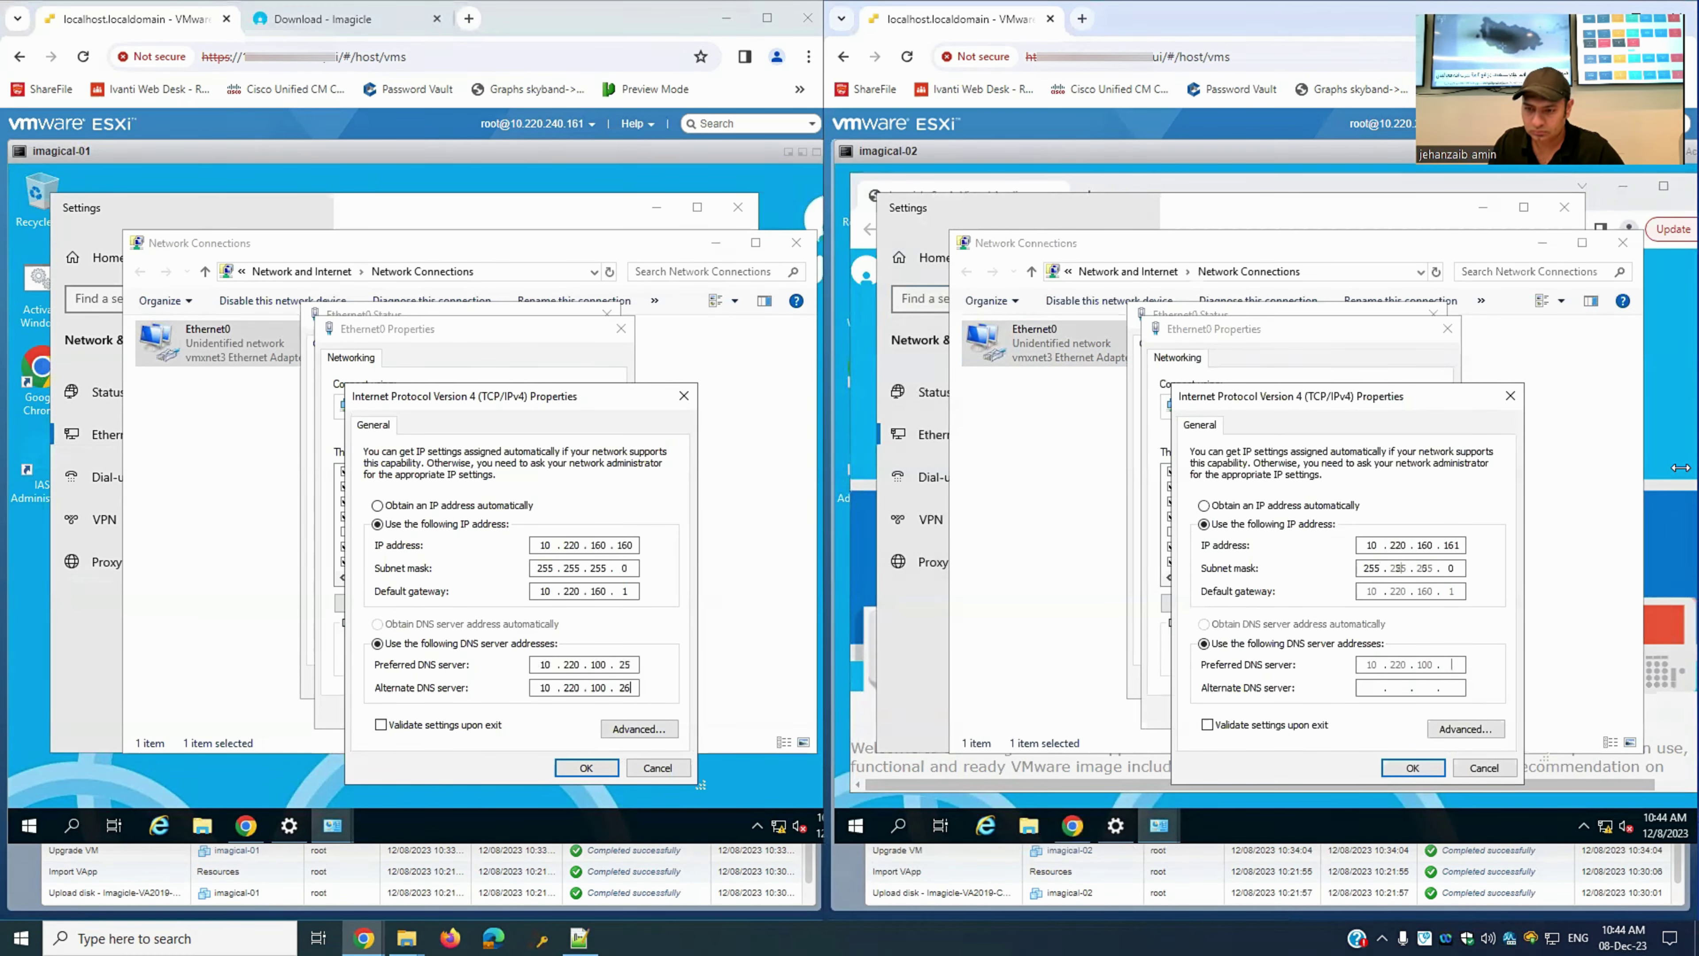
pyautogui.write('25')
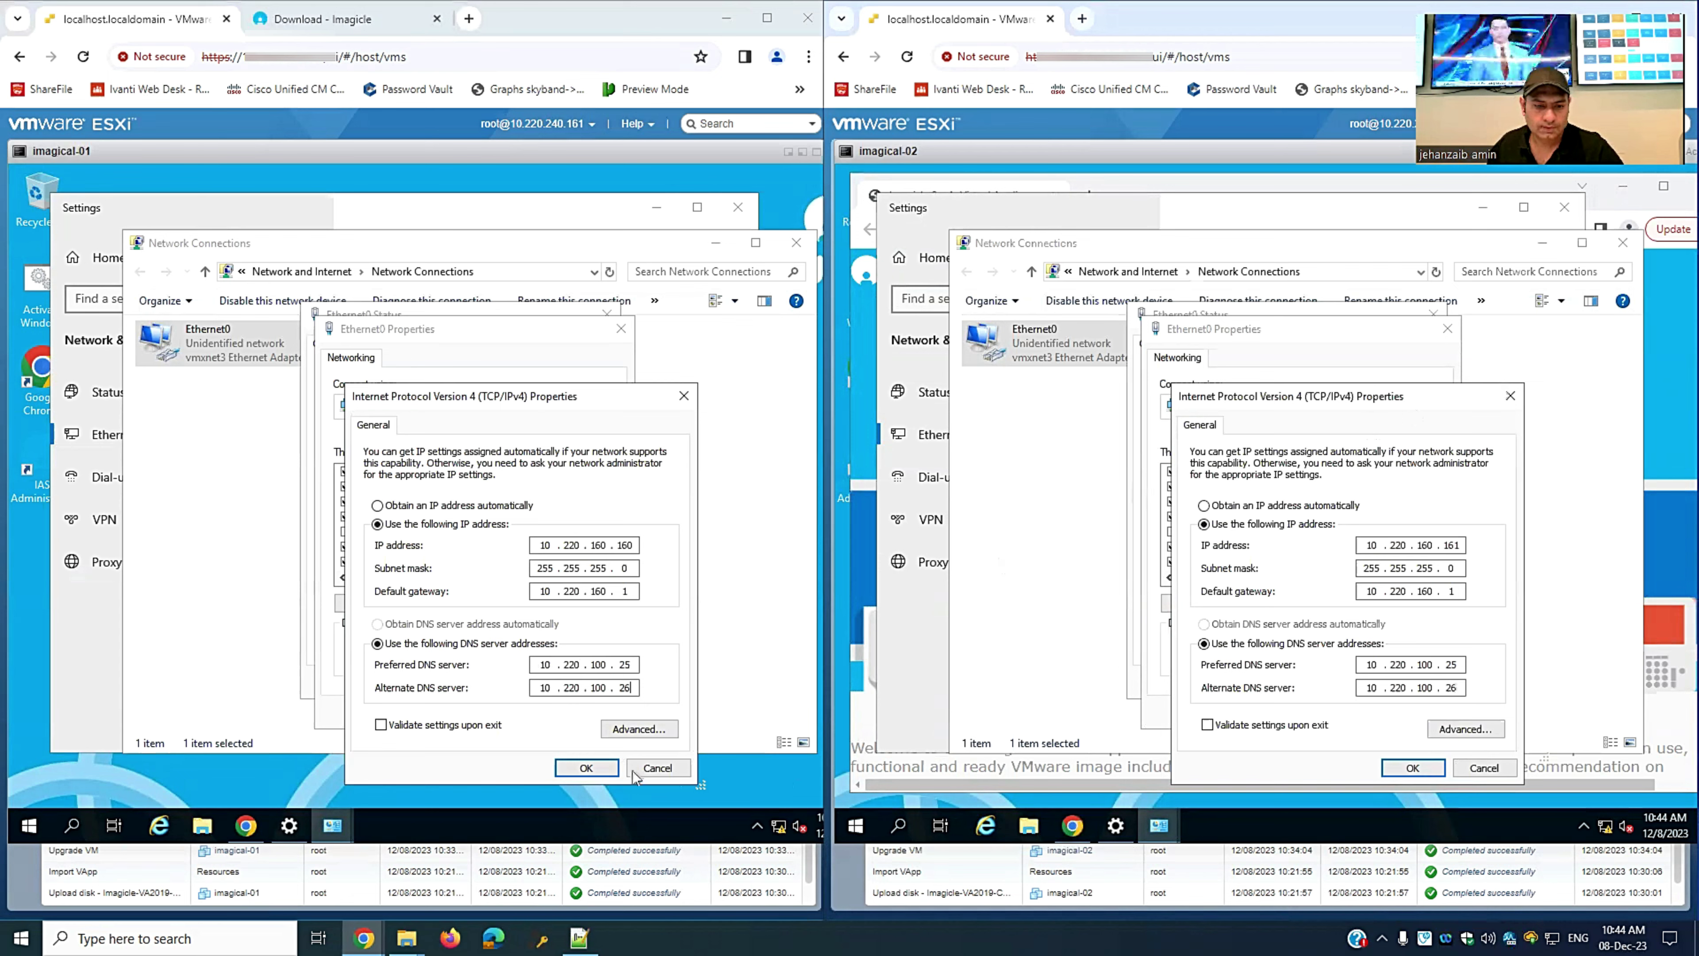
# - Save the IPv4 settings on both VMs and dismiss their network discovery prompts
pyautogui.click(584, 769)
pyautogui.click(519, 718)
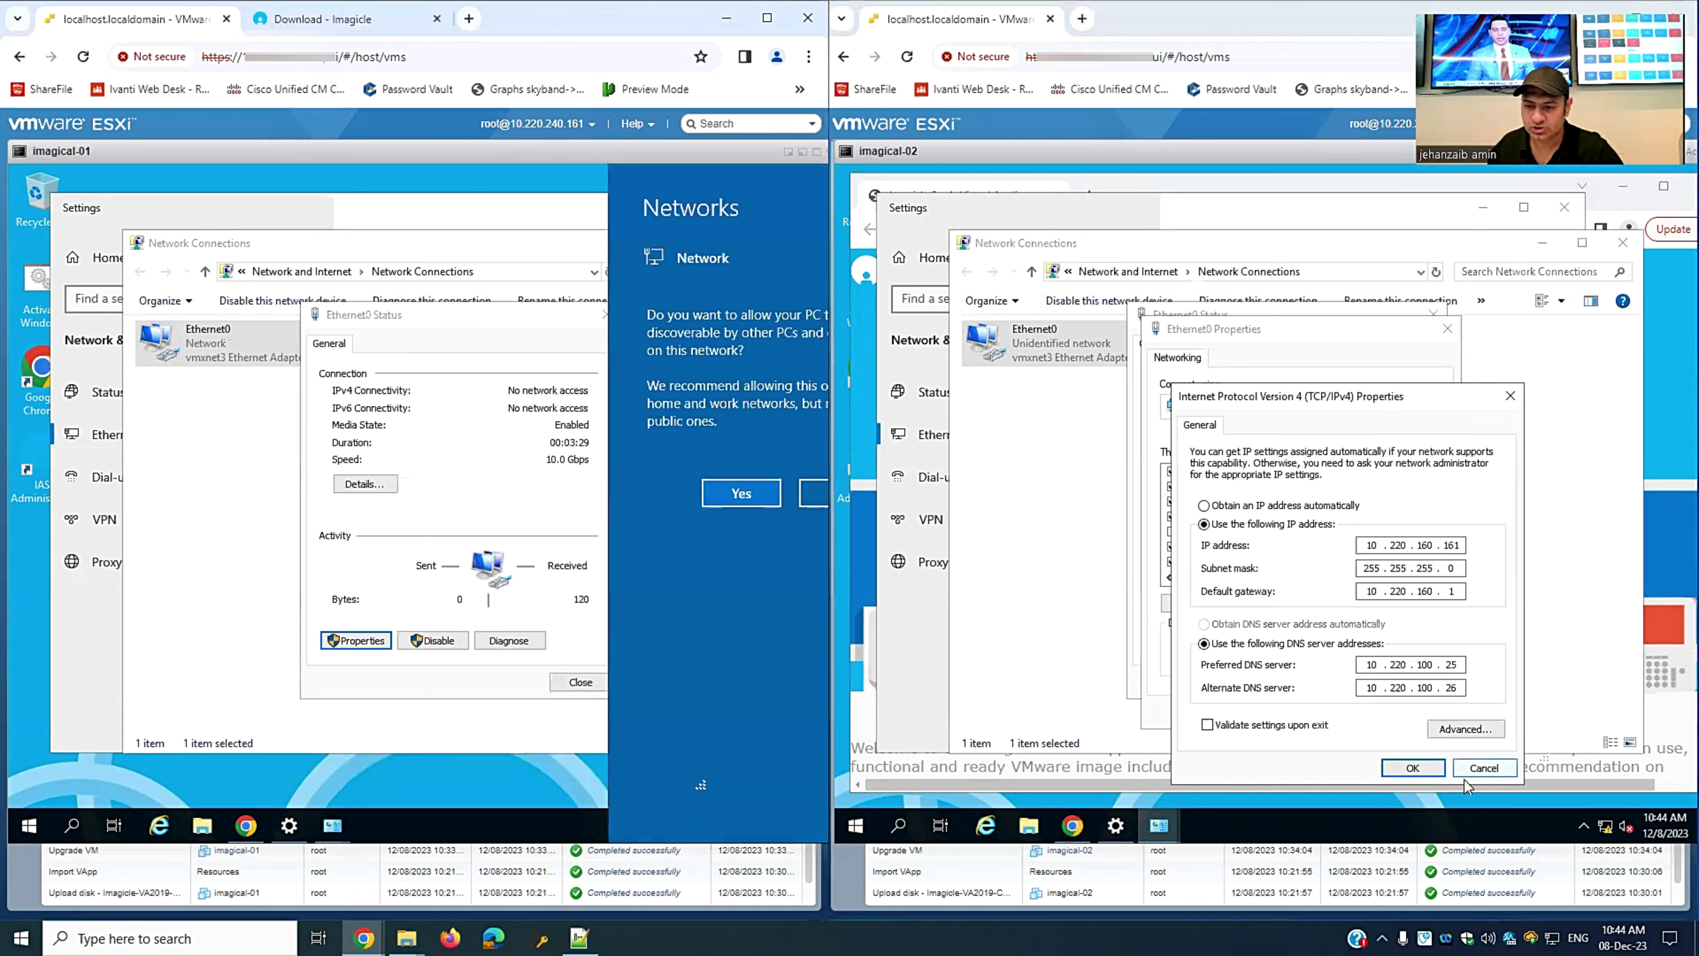
pyautogui.click(1393, 768)
pyautogui.click(1332, 713)
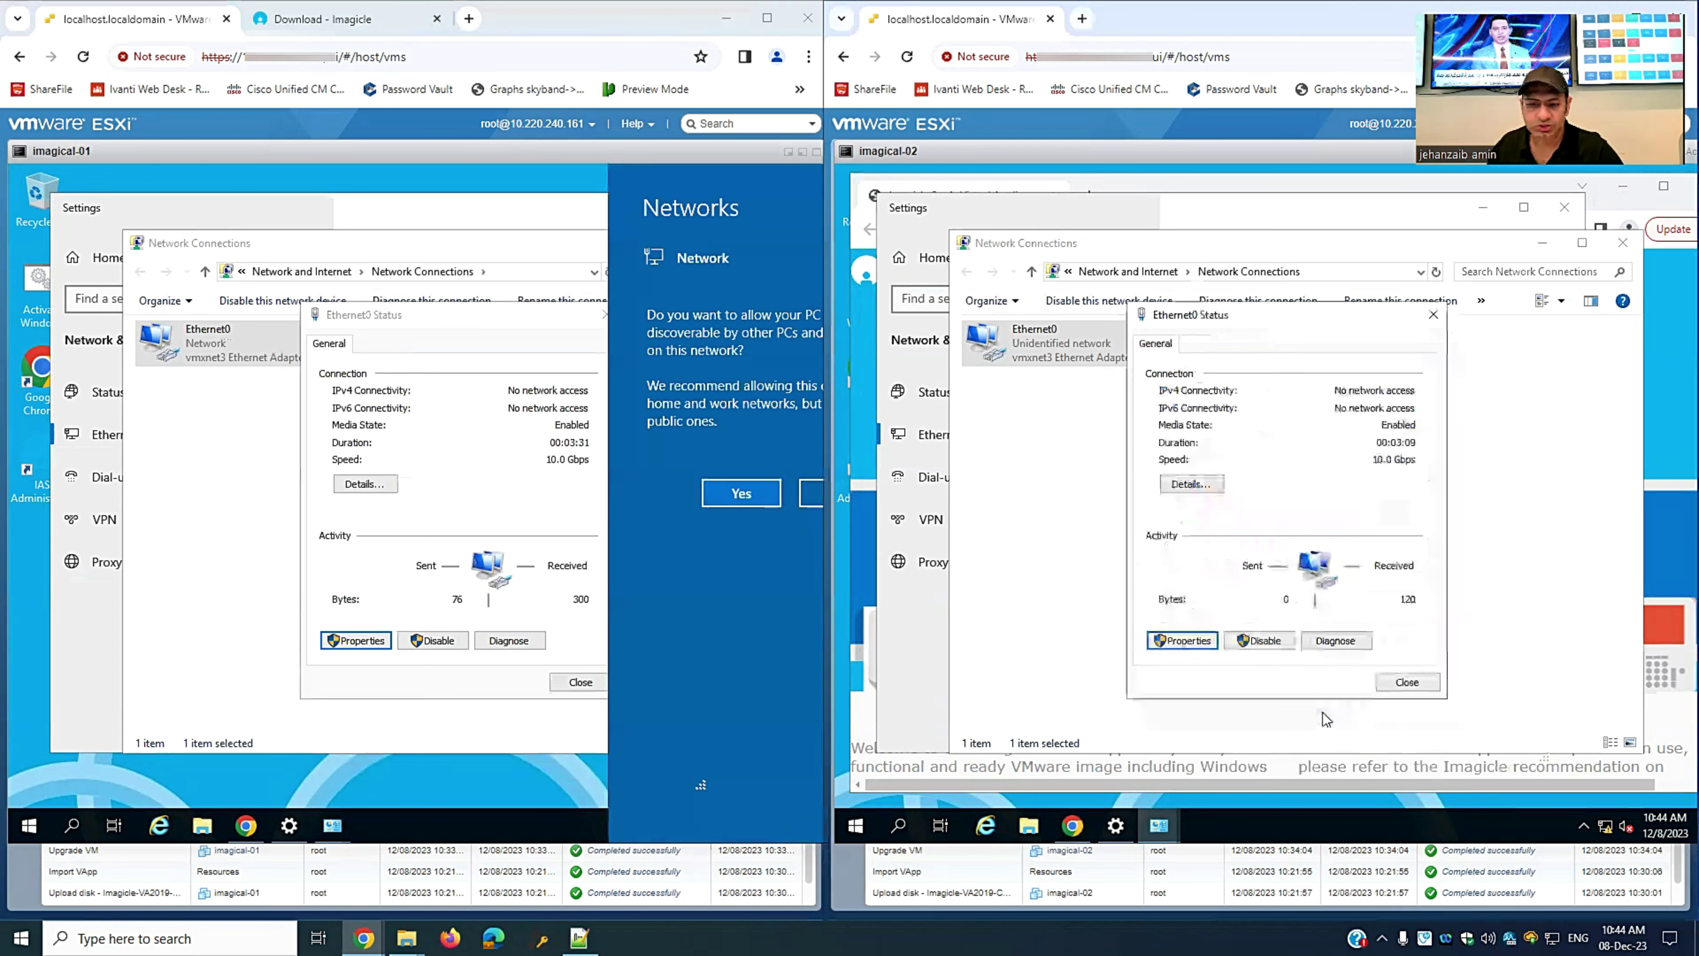
pyautogui.click(1411, 683)
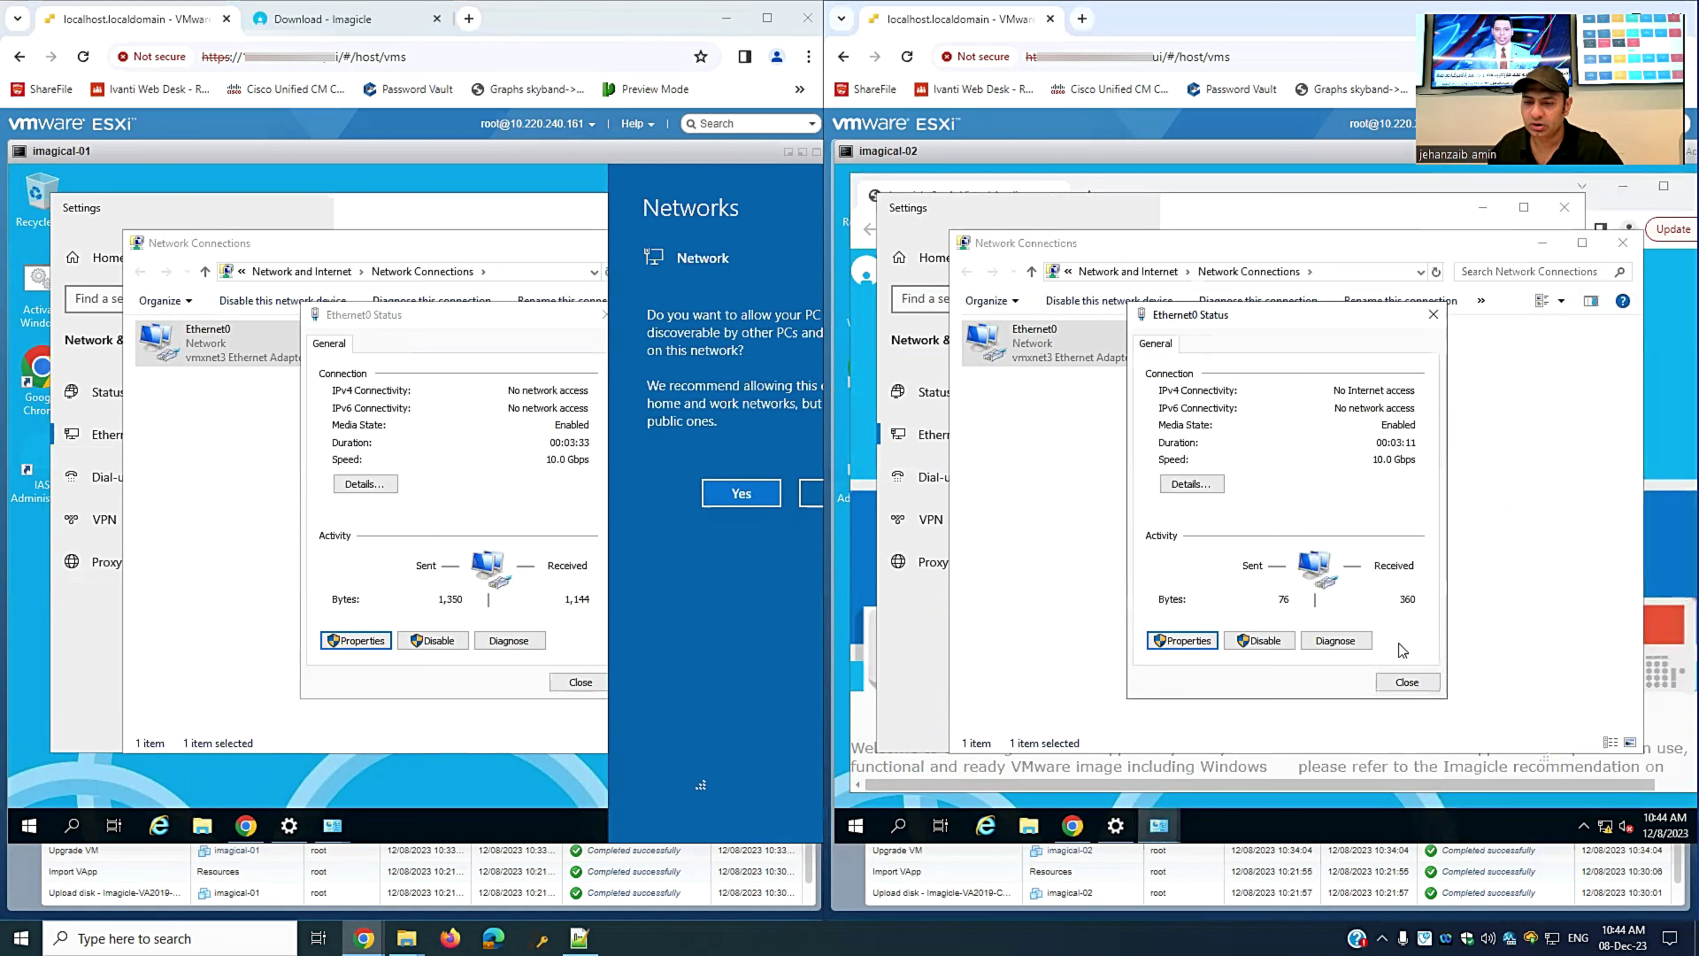
pyautogui.click(741, 493)
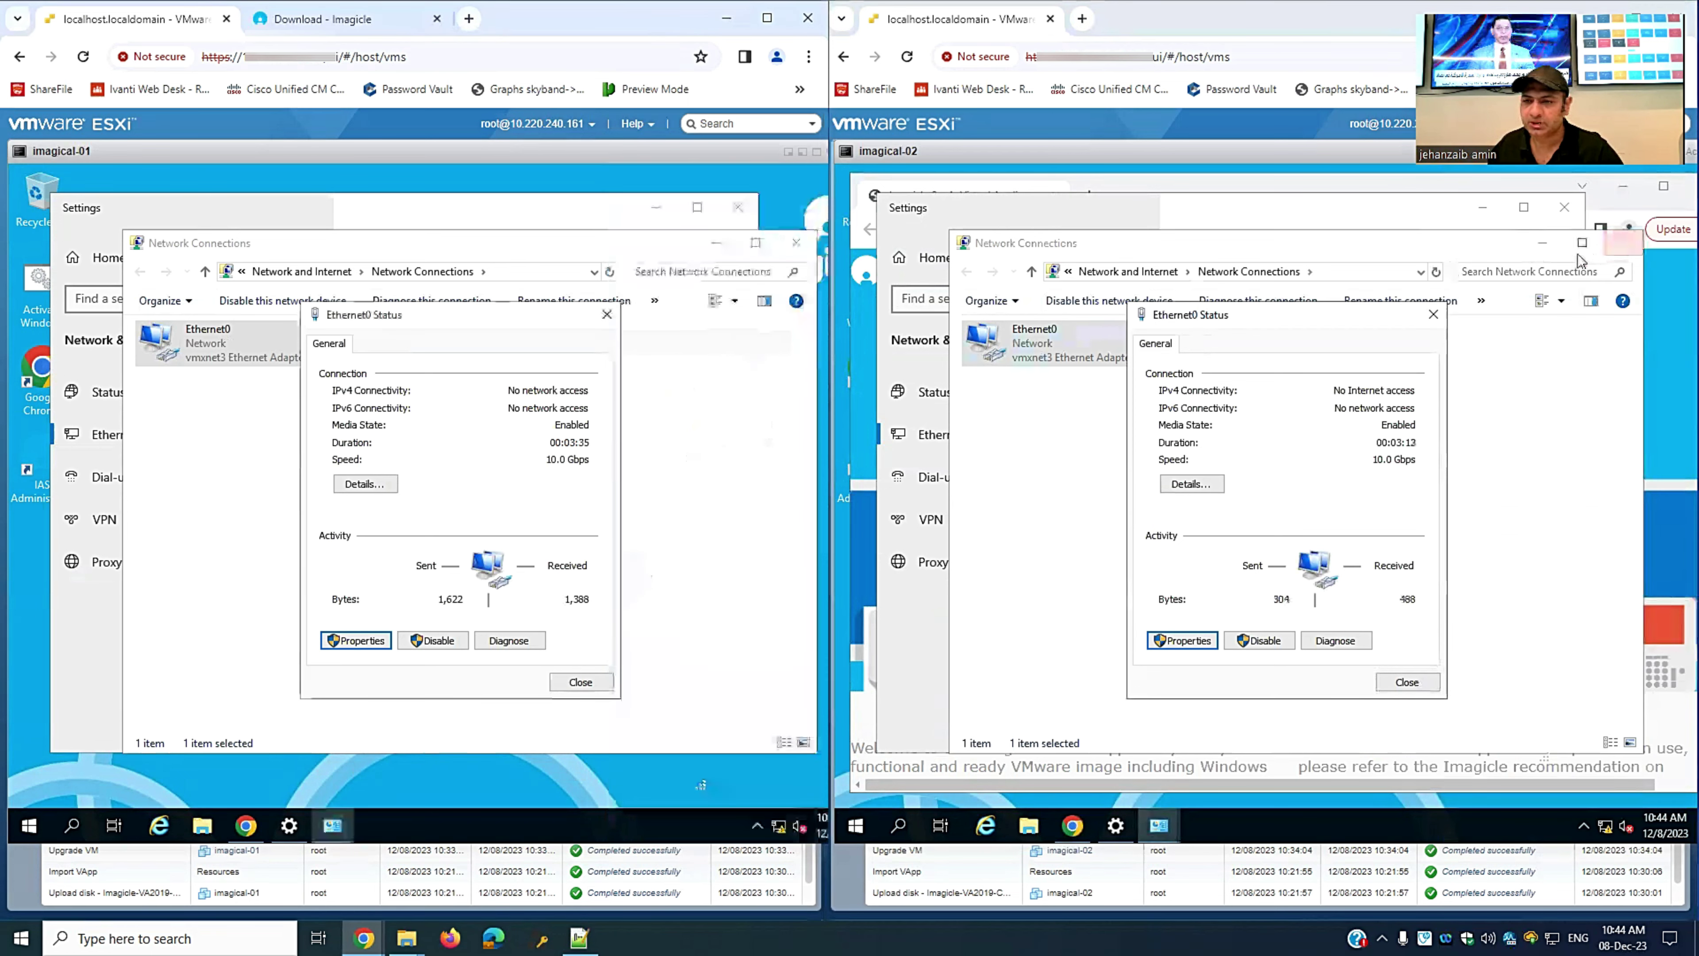
# - Close the network connections, Ethernet0 status and Settings windows on both VMs
pyautogui.click(1544, 247)
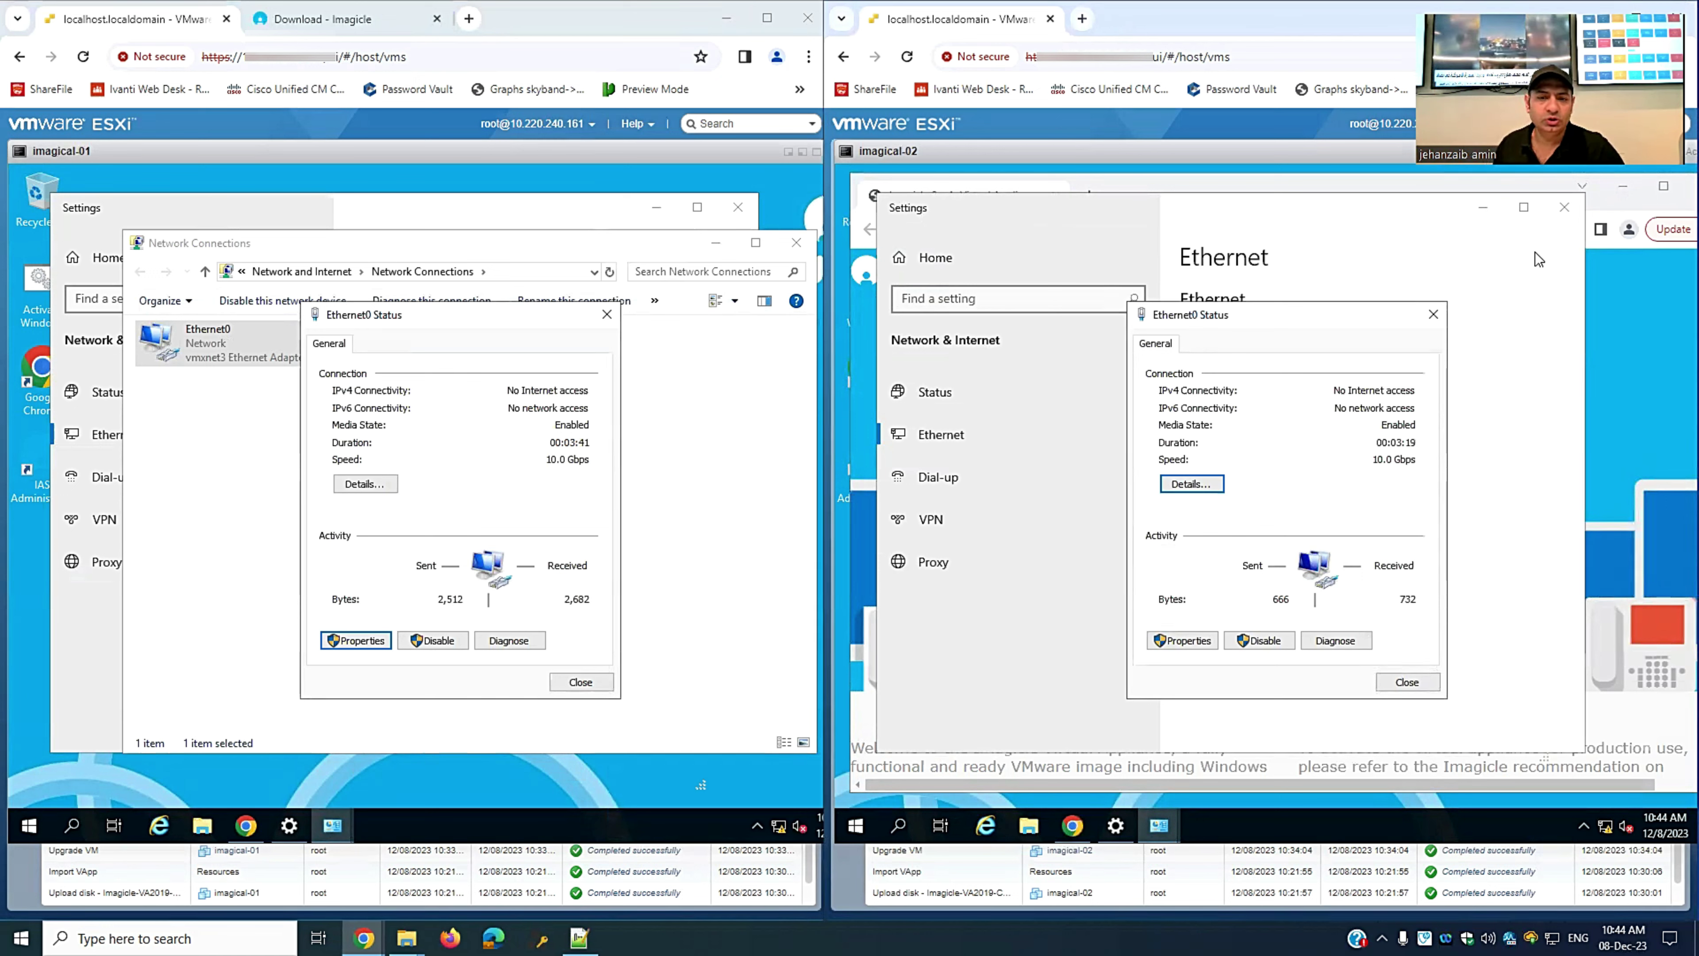
pyautogui.click(1403, 682)
pyautogui.click(568, 676)
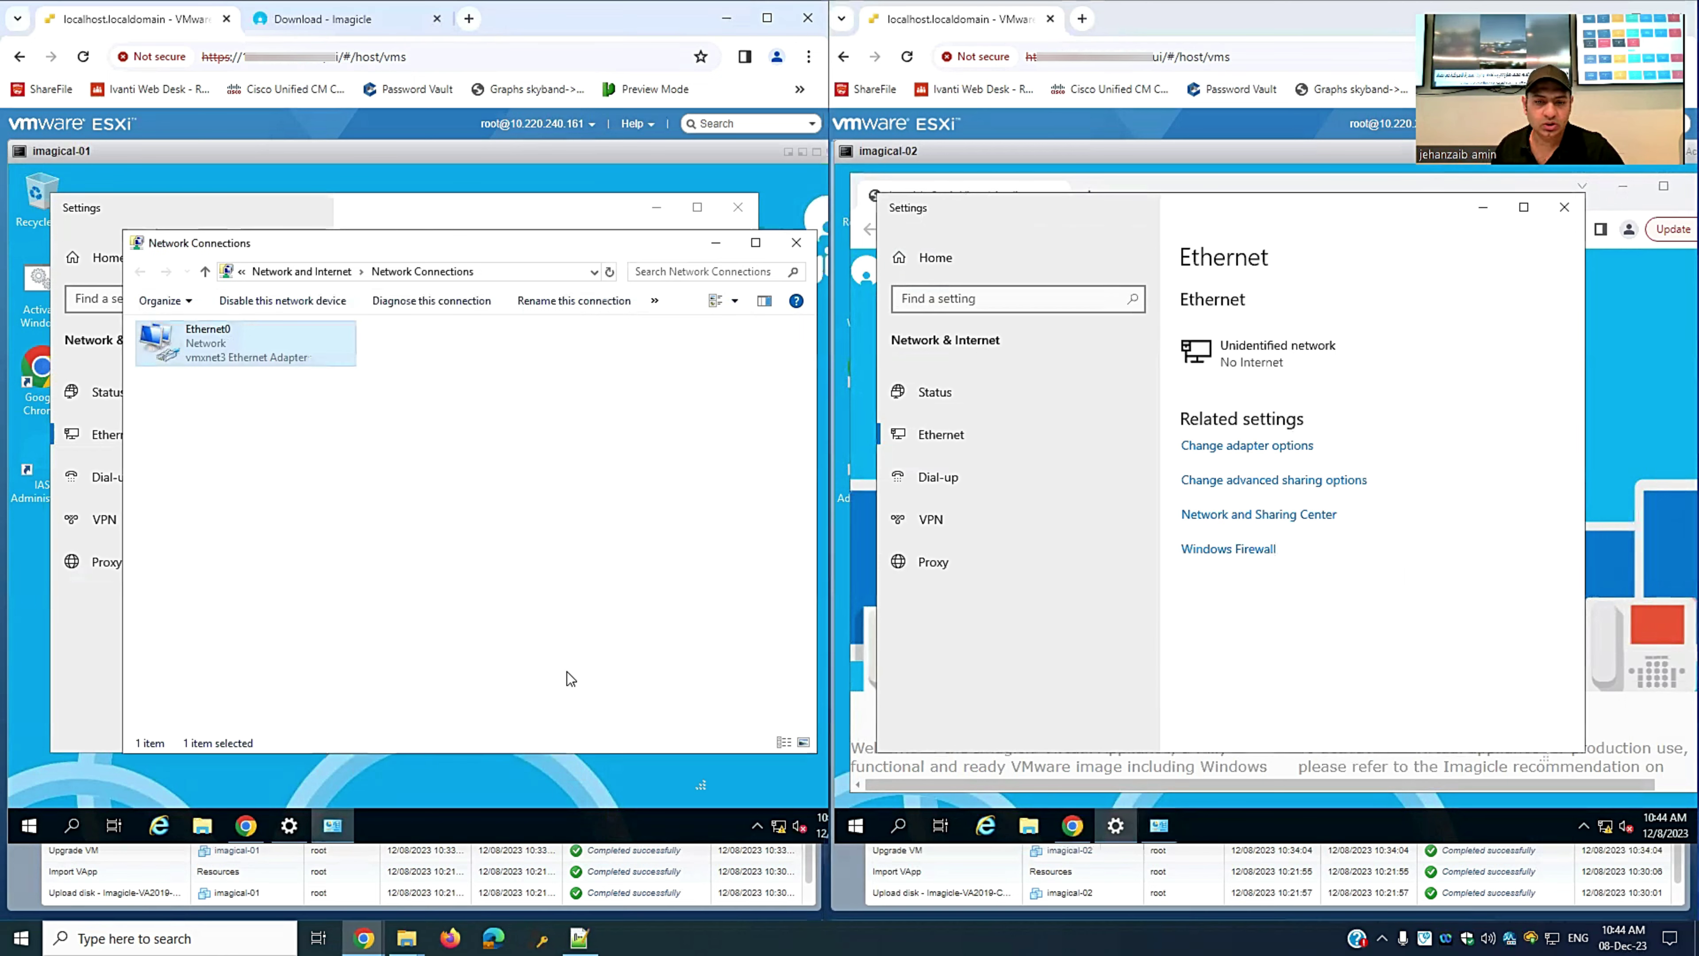
pyautogui.click(1565, 208)
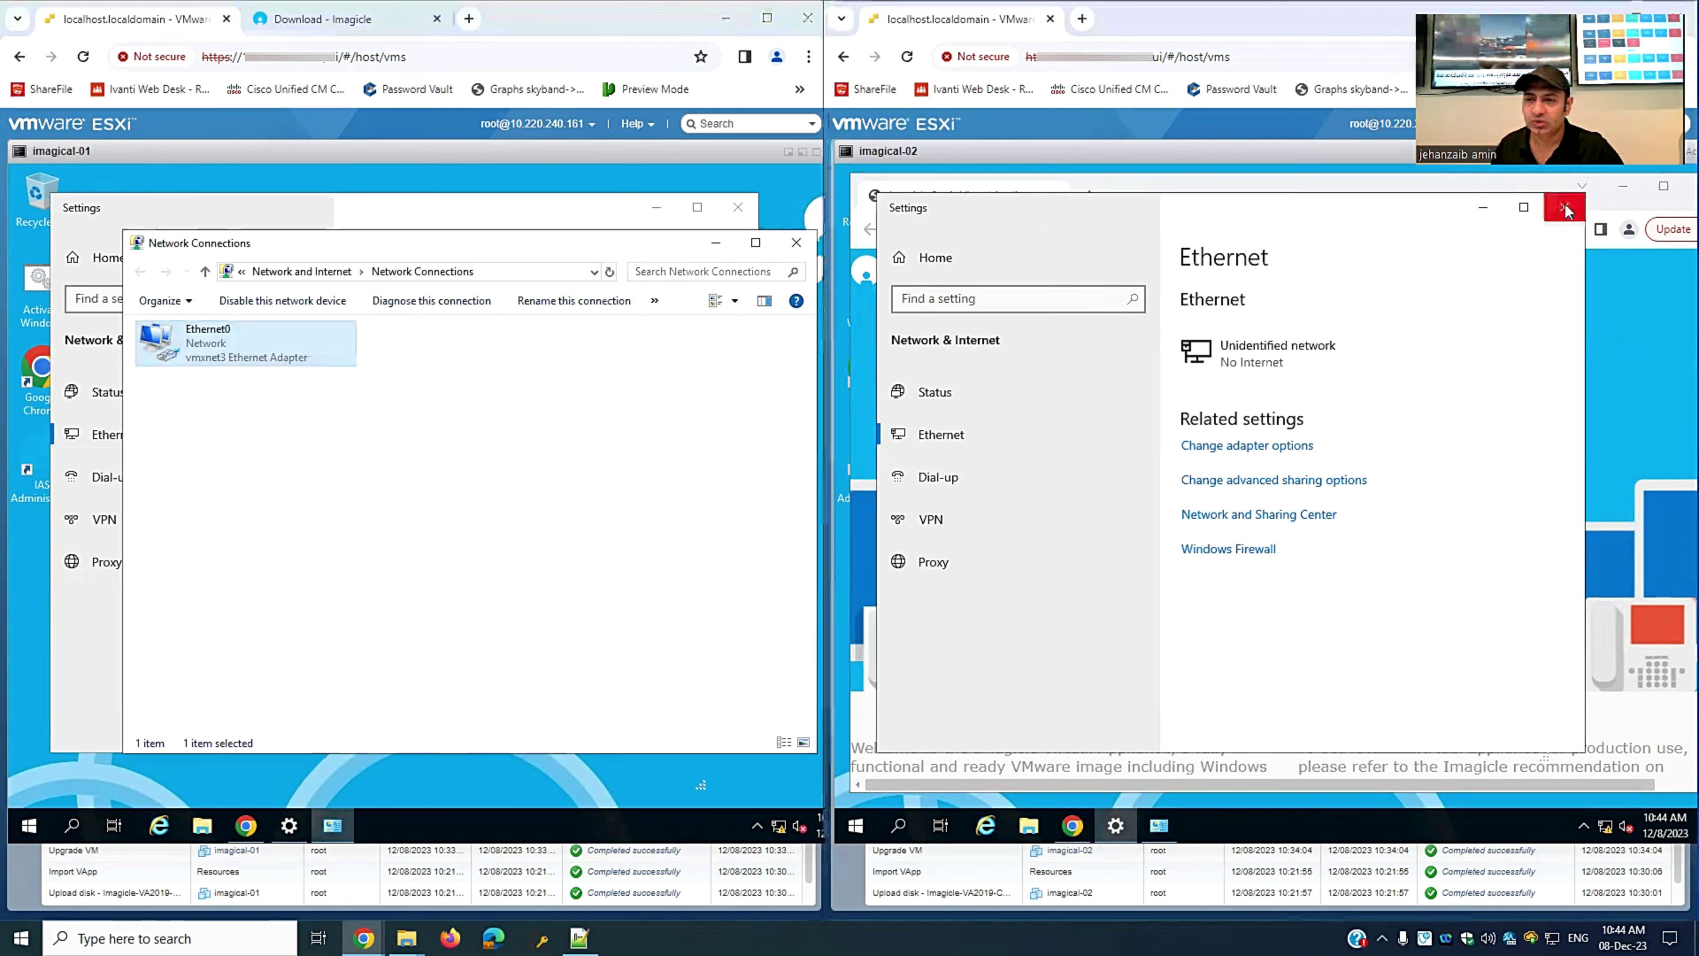
pyautogui.click(797, 242)
pyautogui.click(738, 206)
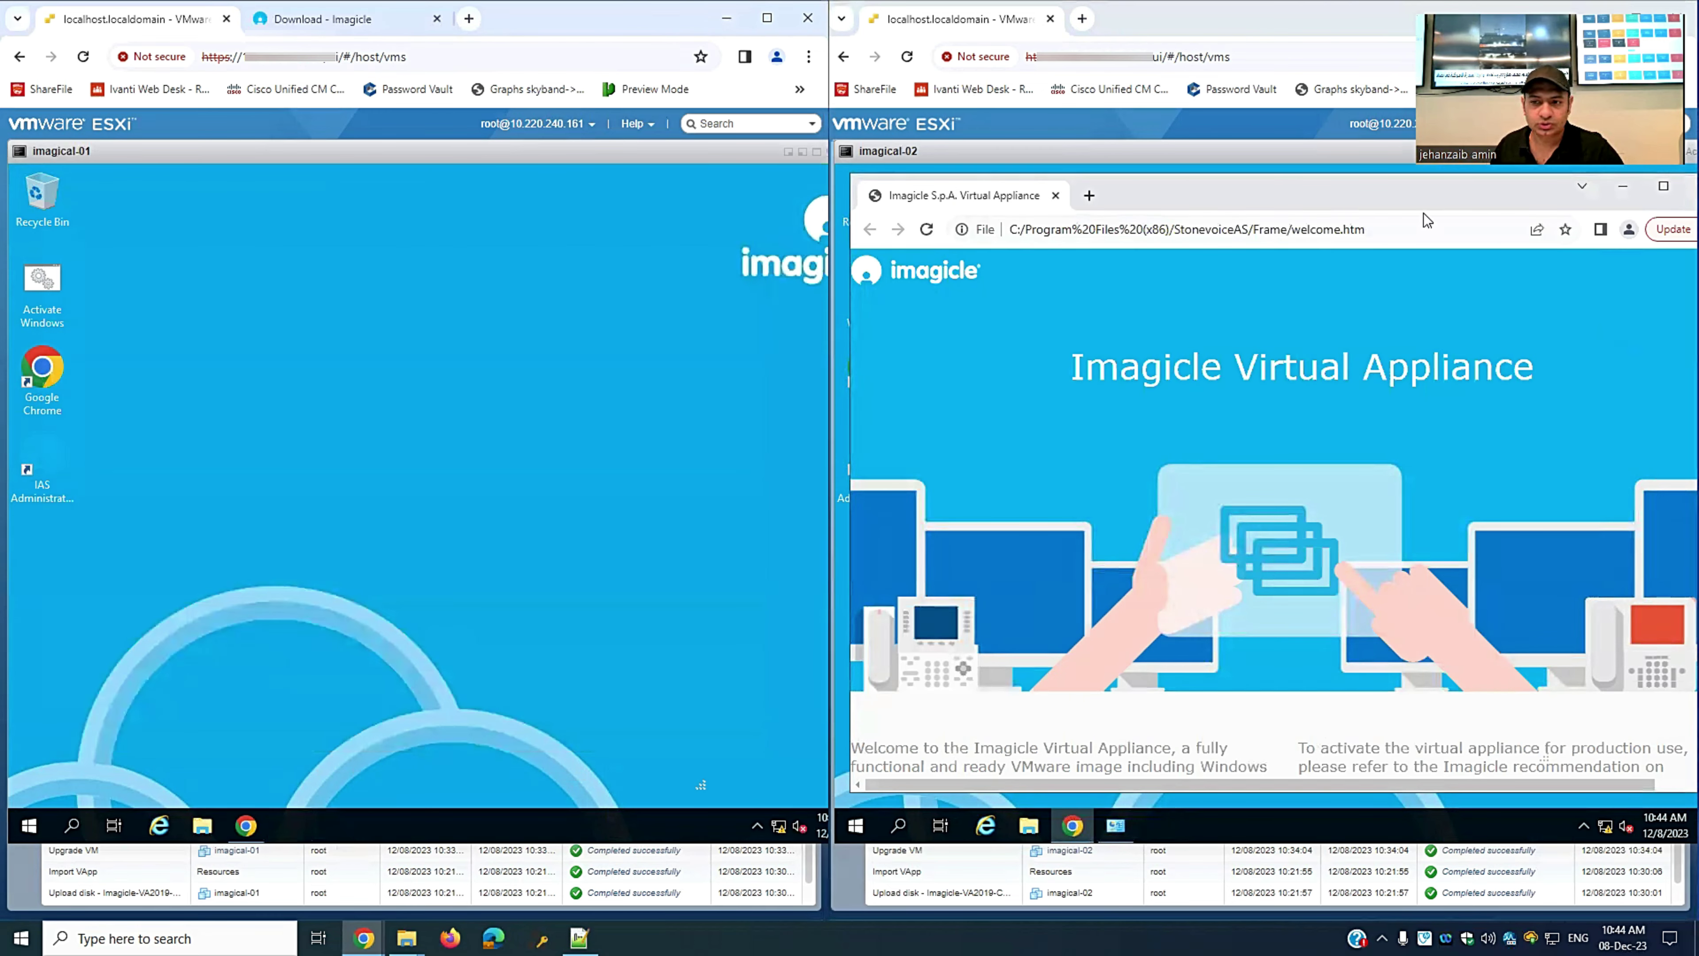
pyautogui.click(29, 825)
# - Open Command Prompts on both VMs and run ipconfig /all on imagical-01
pyautogui.write('cmd')
pyautogui.press('Return')
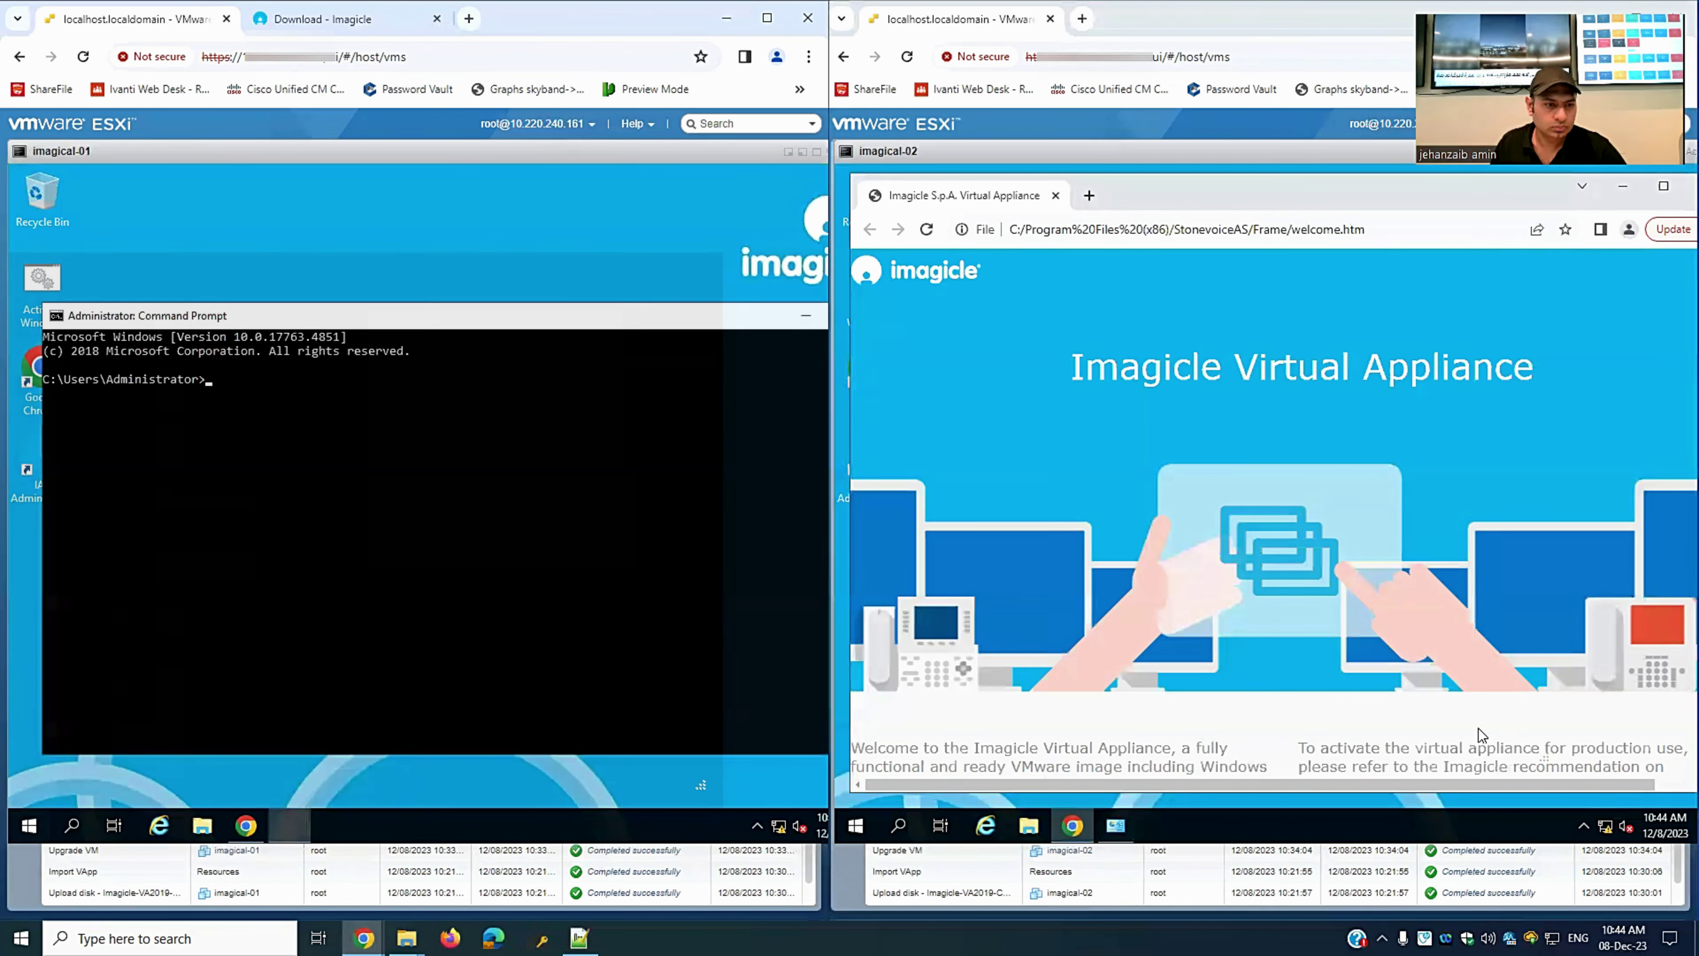
pyautogui.click(857, 822)
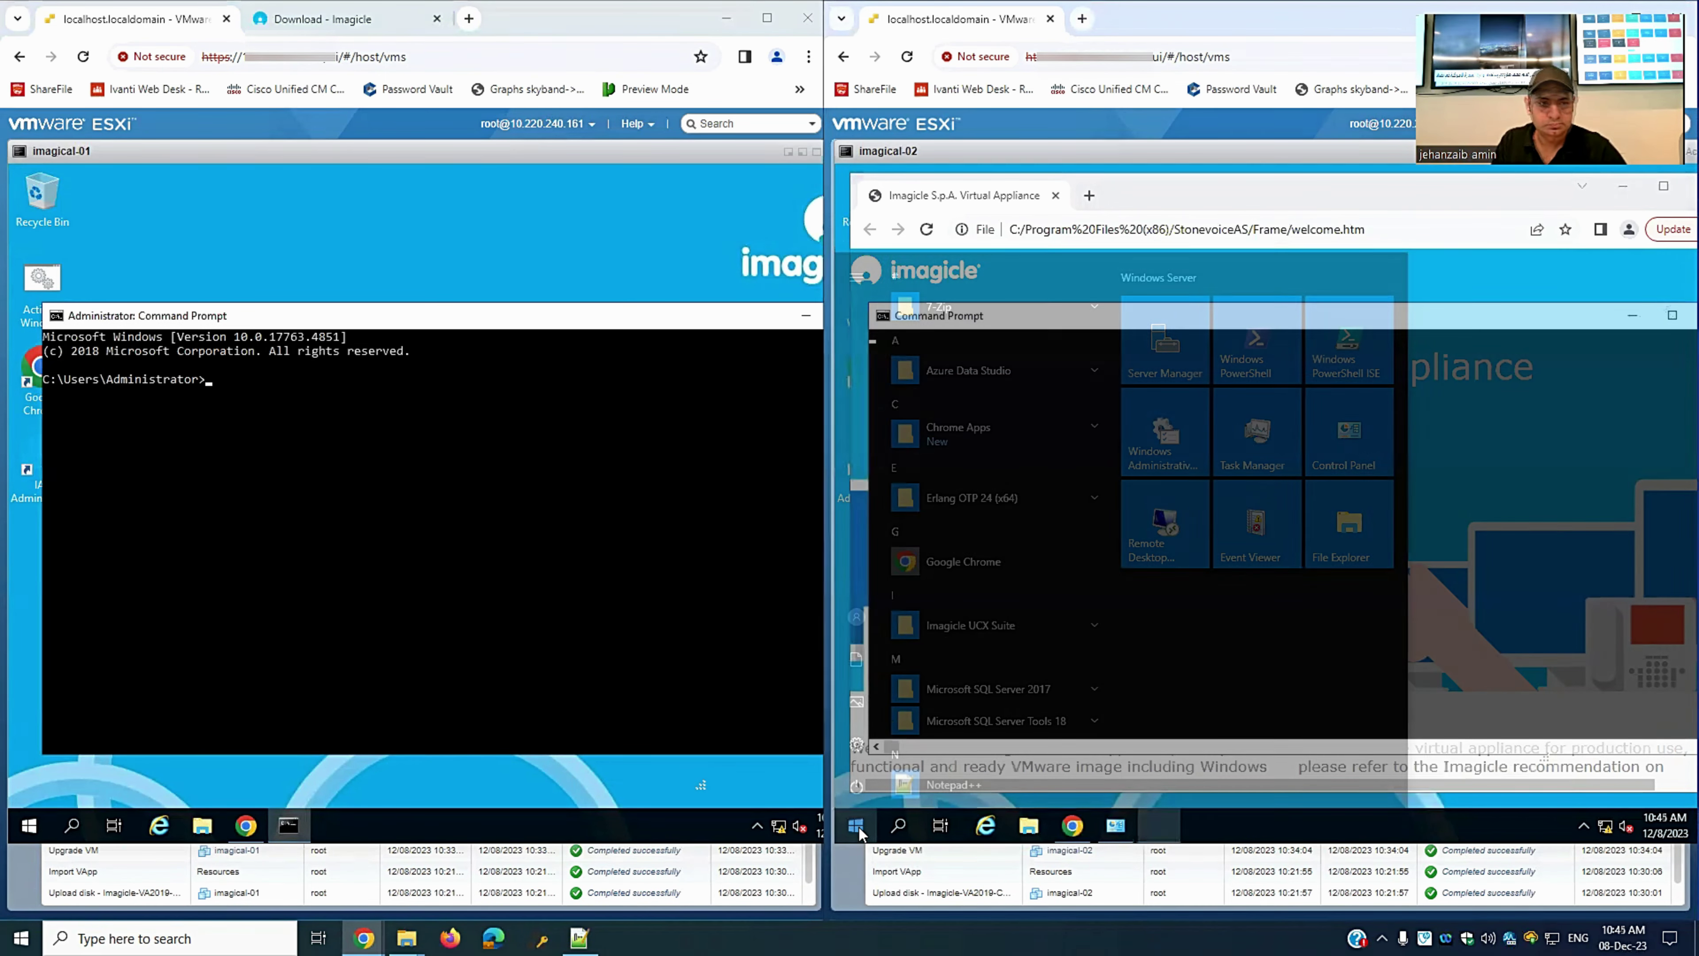
pyautogui.click(346, 456)
pyautogui.write('ip')
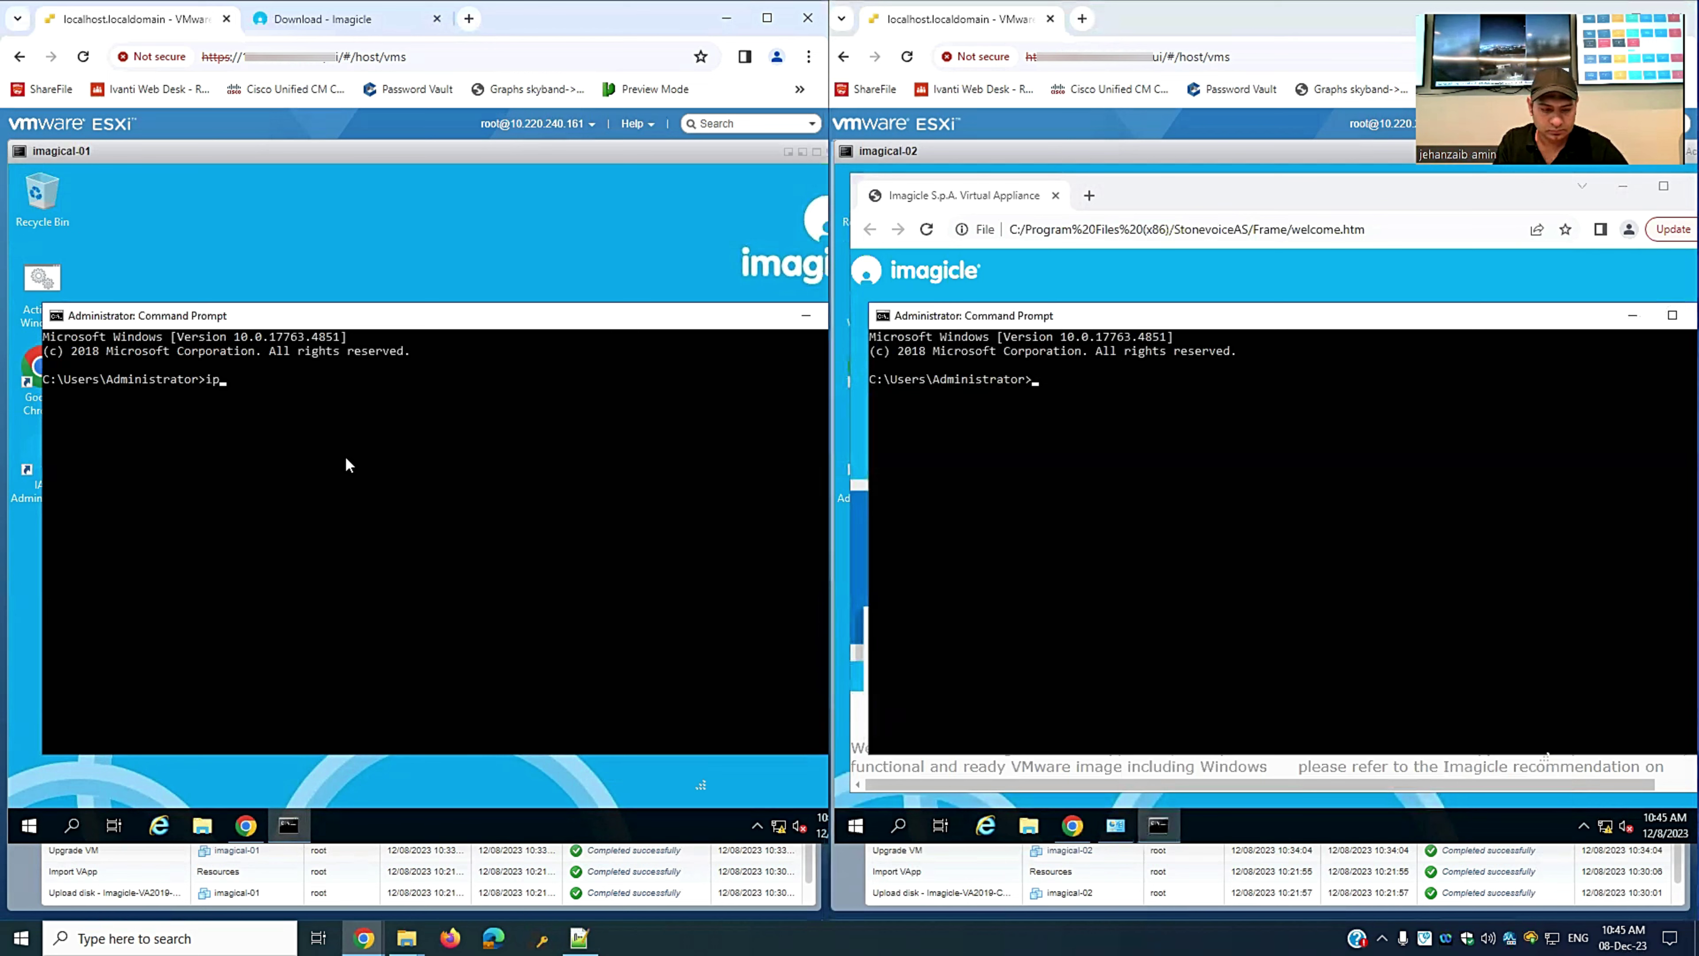
pyautogui.write('config /all')
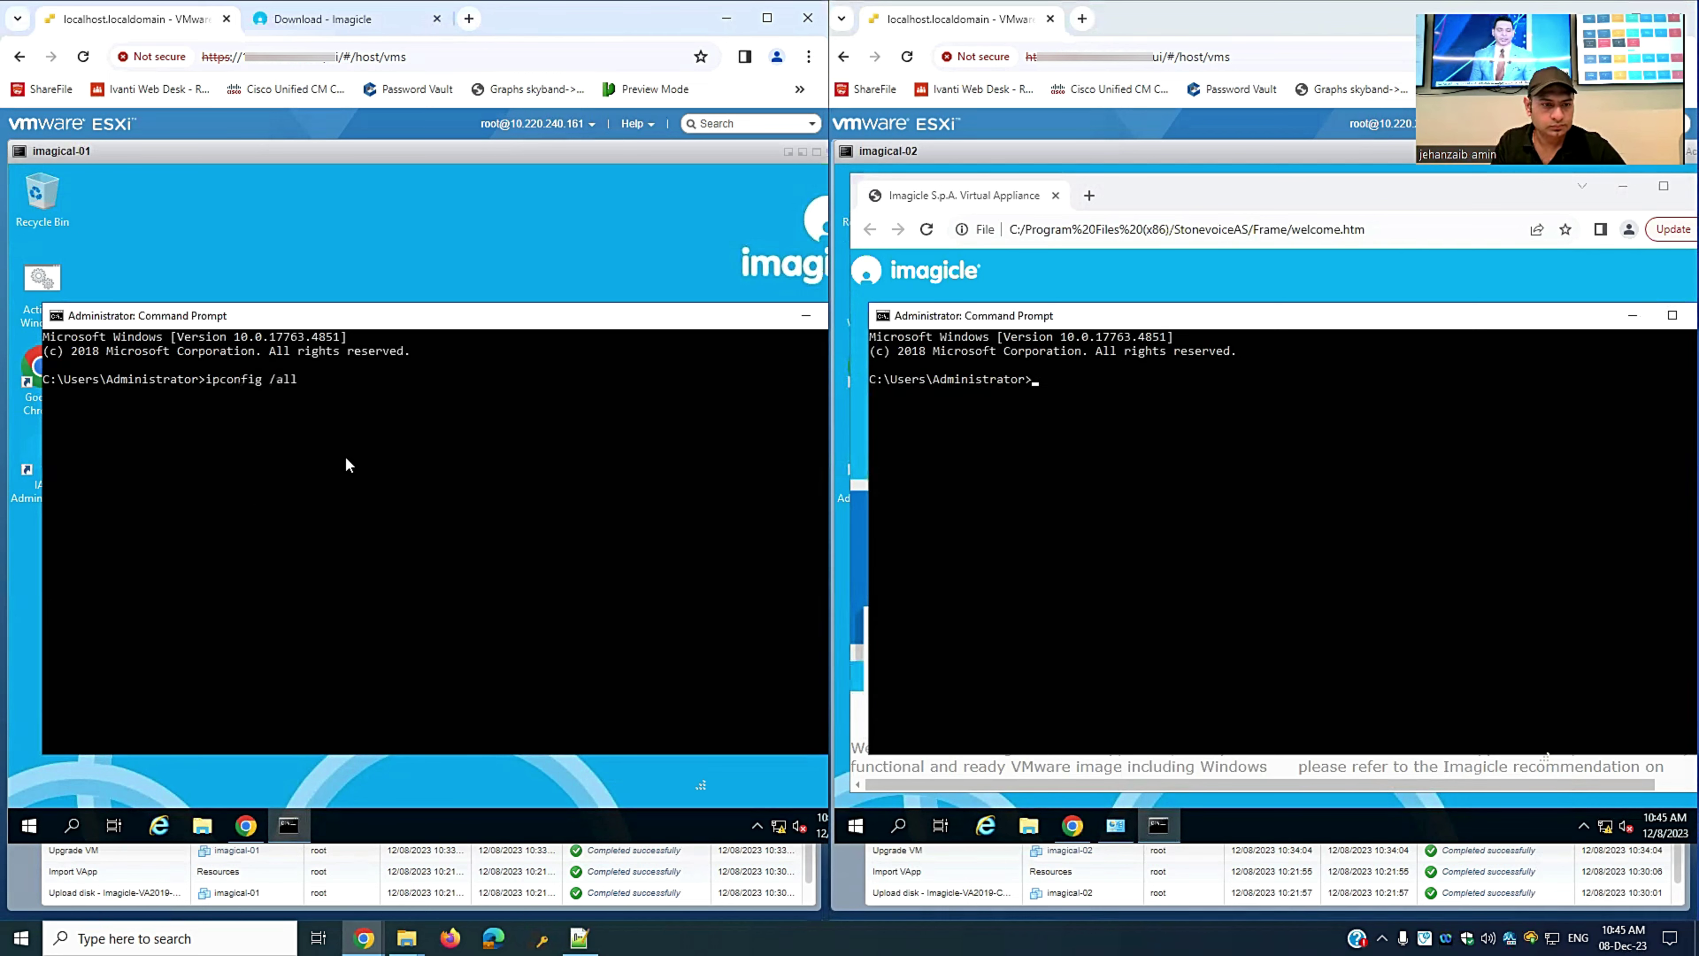
pyautogui.press('Return')
pyautogui.press('Return')
pyautogui.press('Return')
pyautogui.press('Return')
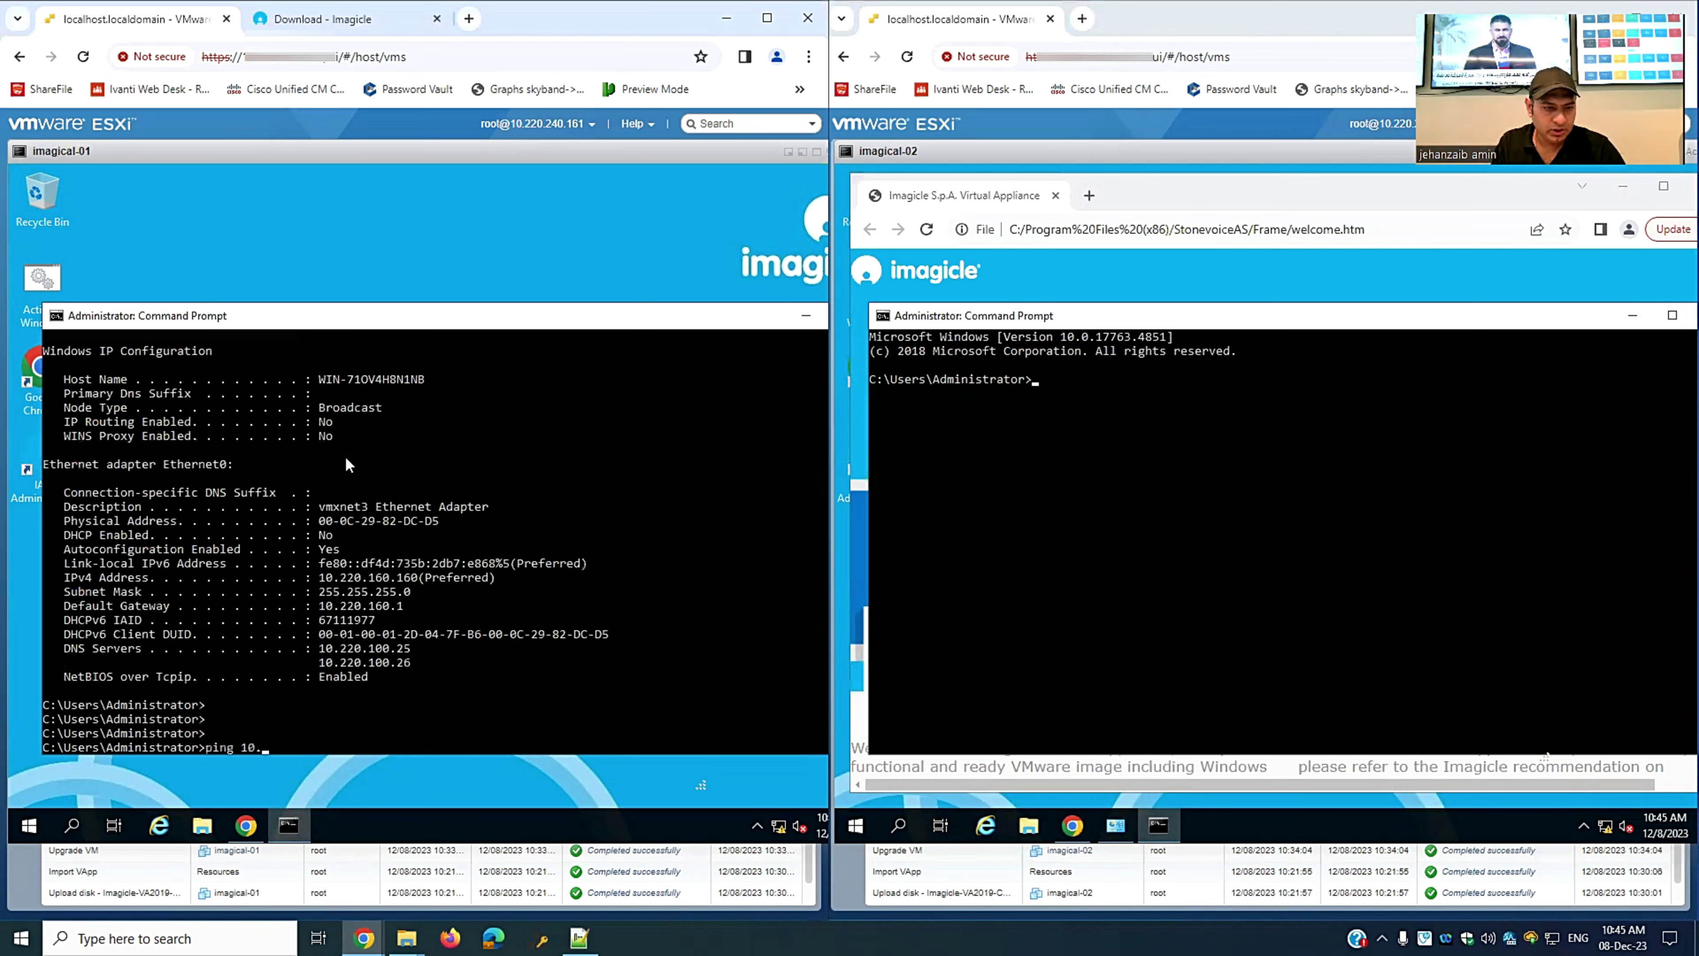
# - From imagical-01, ping the gateway 10.220.160.1, itself at 10.220.160.160, and imagical-02 at 10.220.160.161
pyautogui.write('ping 10.220.160.`1')
pyautogui.press('Return')
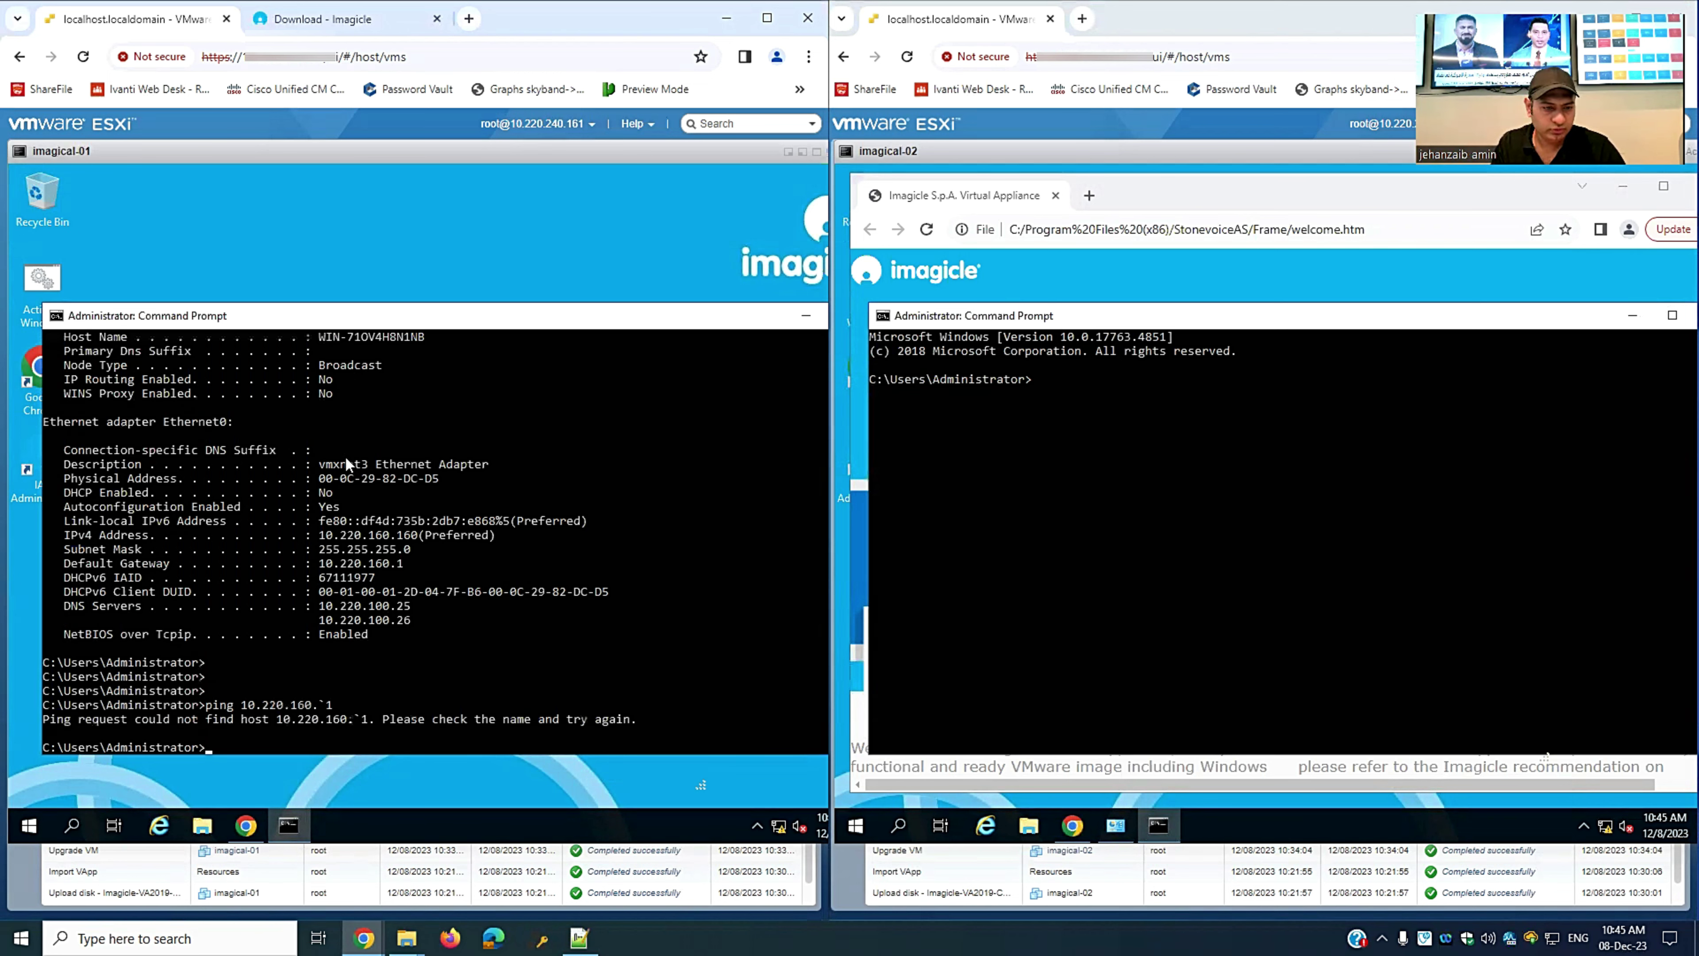
pyautogui.press('Up')
pyautogui.write('1')
pyautogui.press('Return')
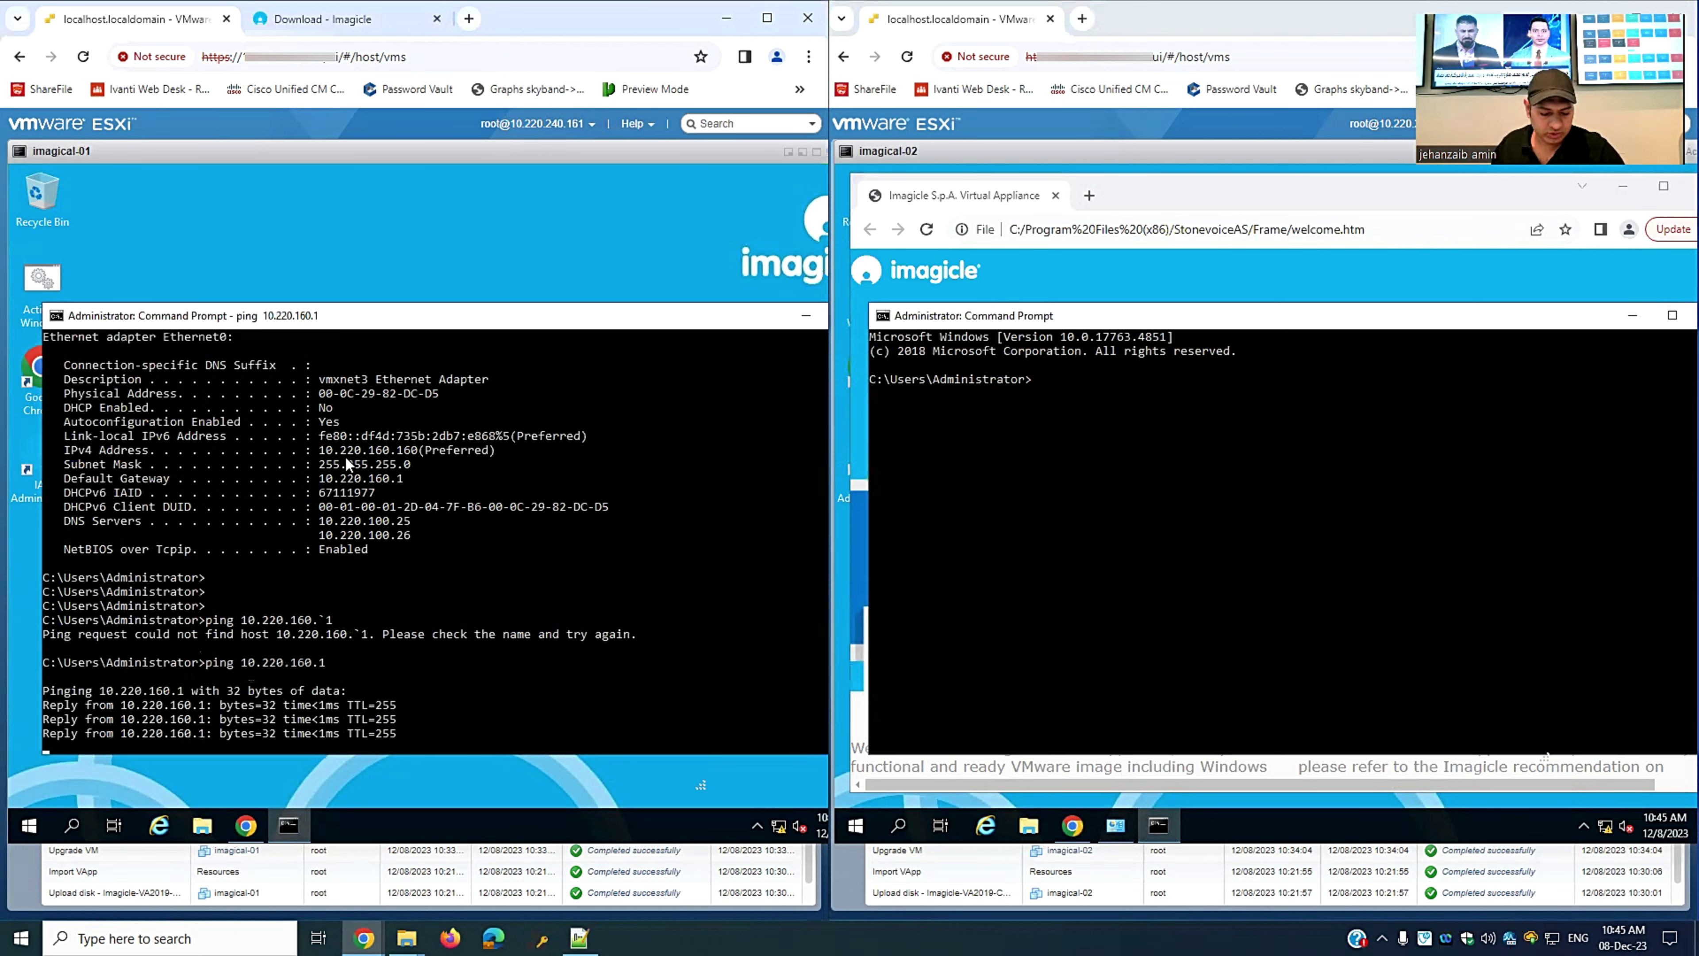
pyautogui.hotkey('ctrl', 'c')
pyautogui.press('Up')
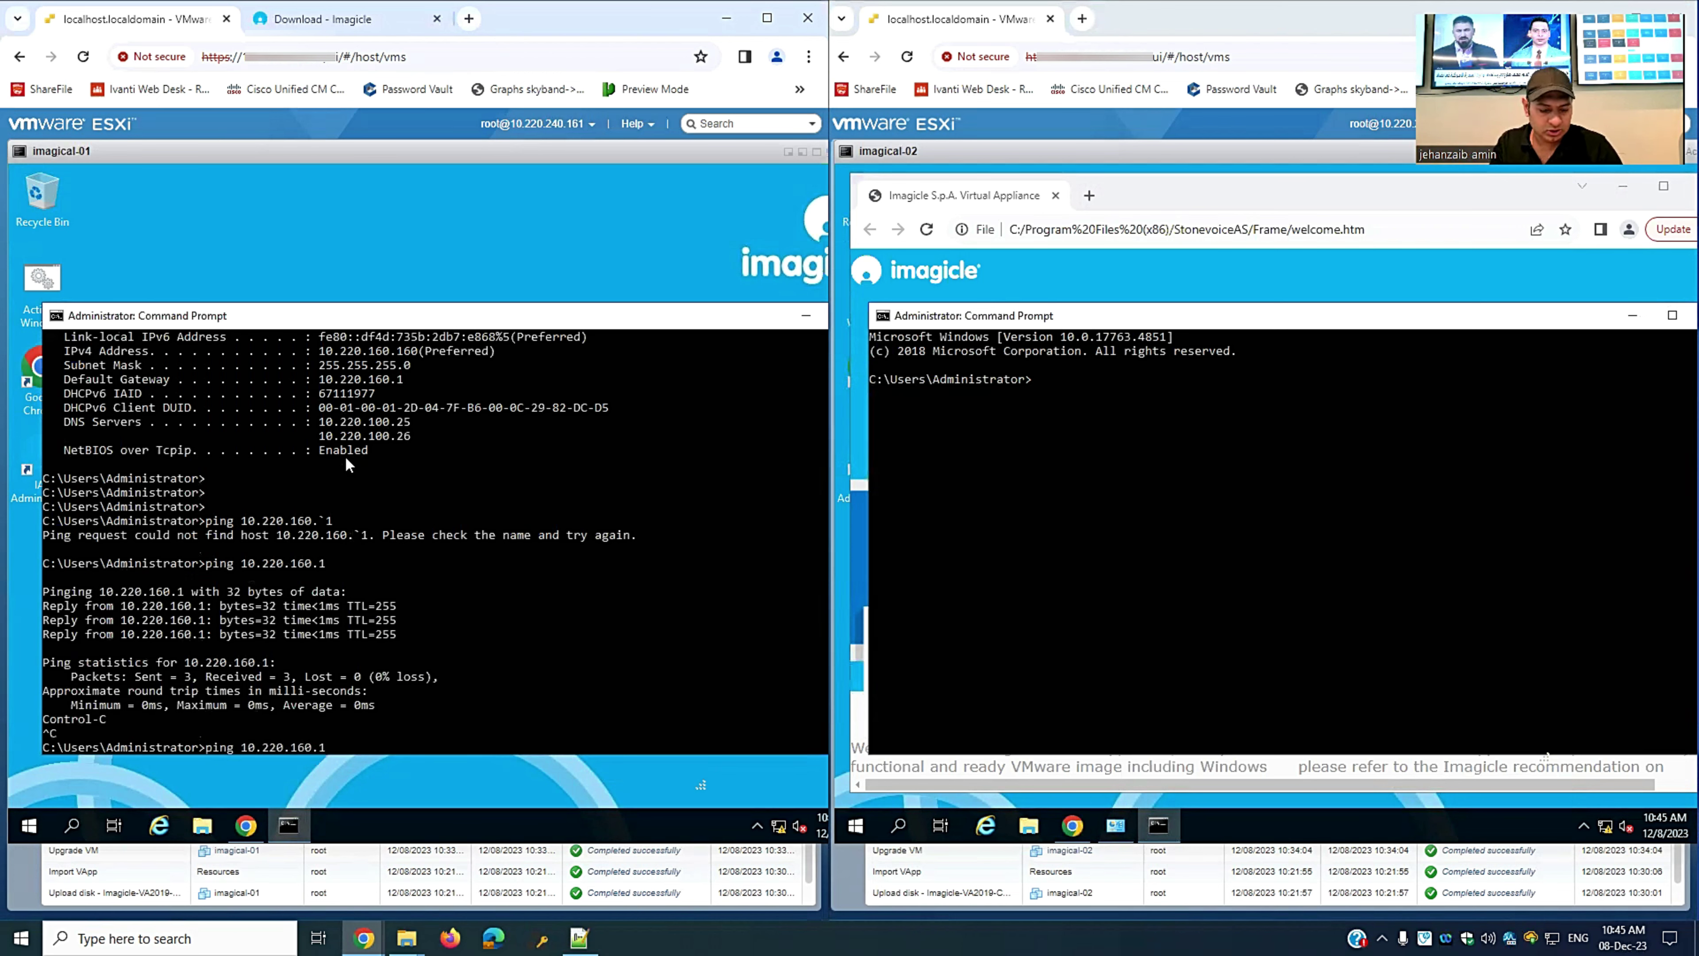
pyautogui.write('60')
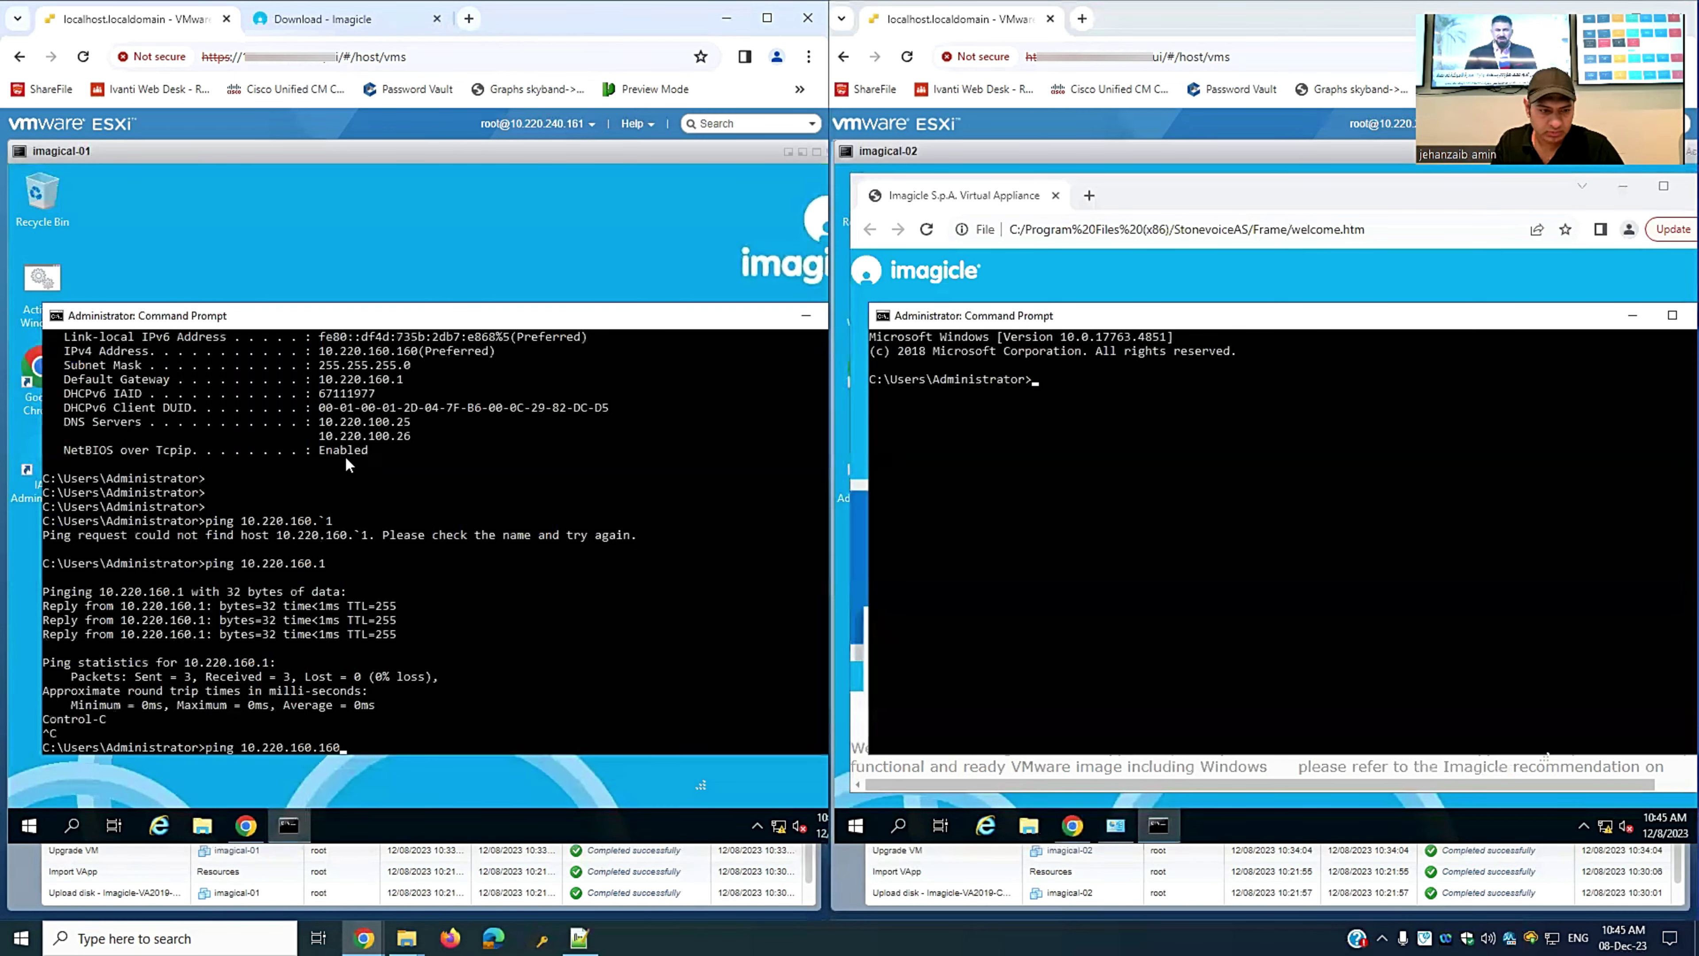
pyautogui.press('Return')
pyautogui.hotkey('ctrl', 'c')
pyautogui.press('Up')
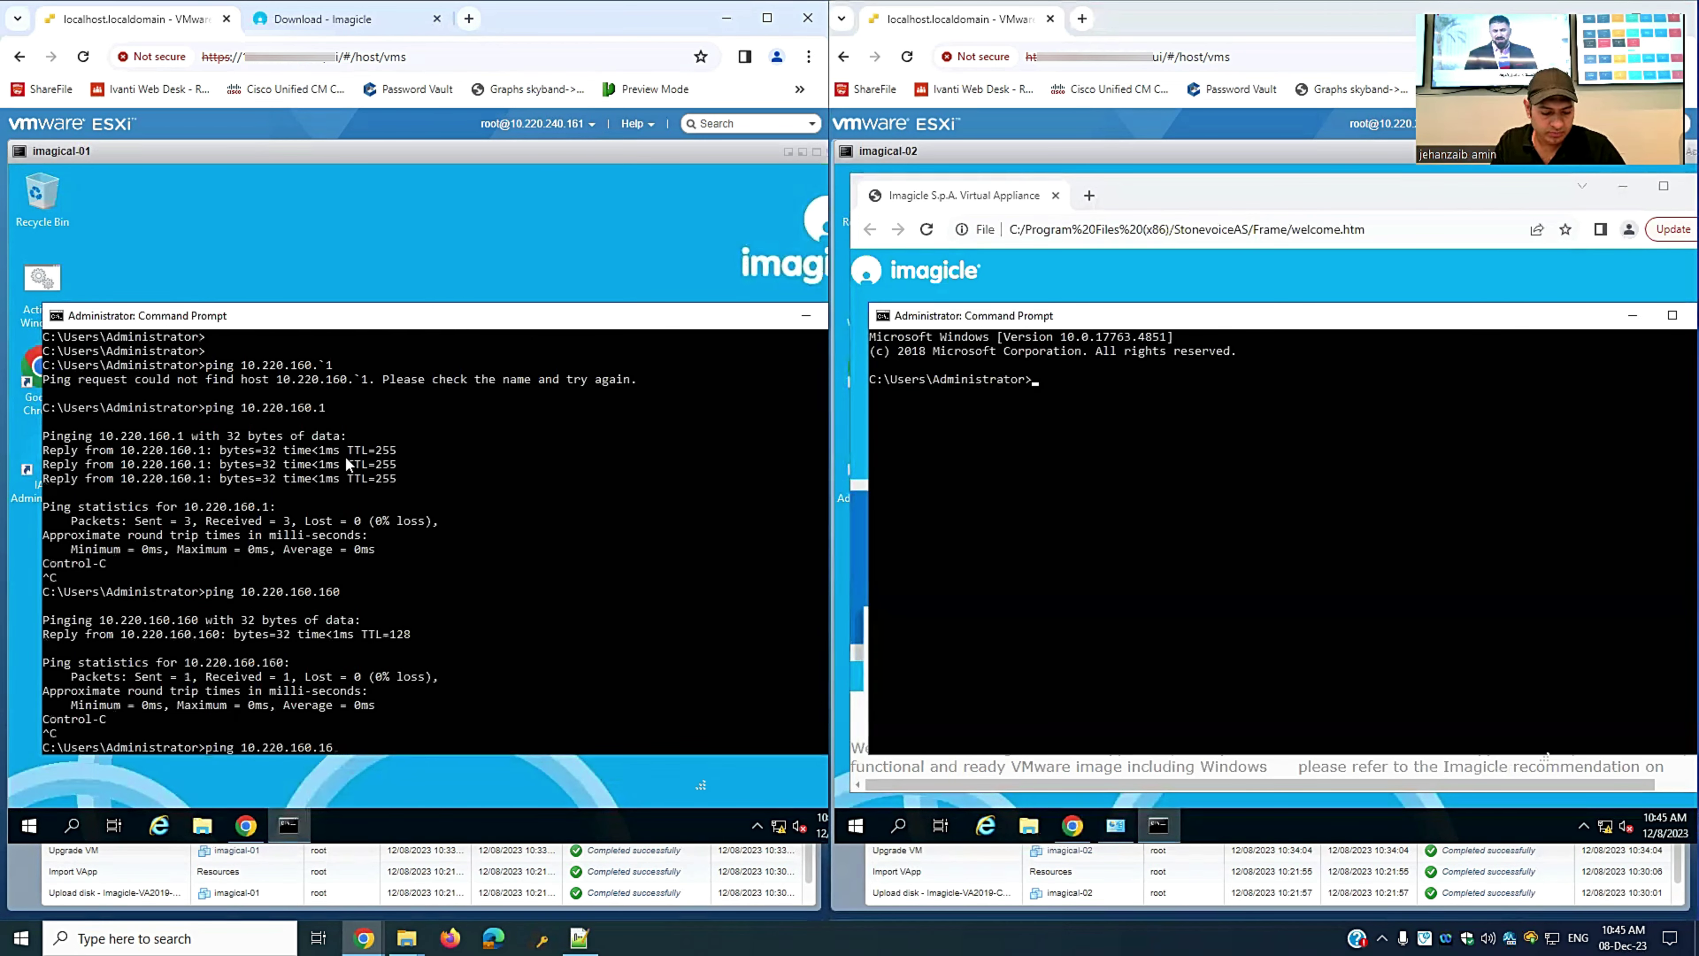
pyautogui.write('1')
pyautogui.press('Return')
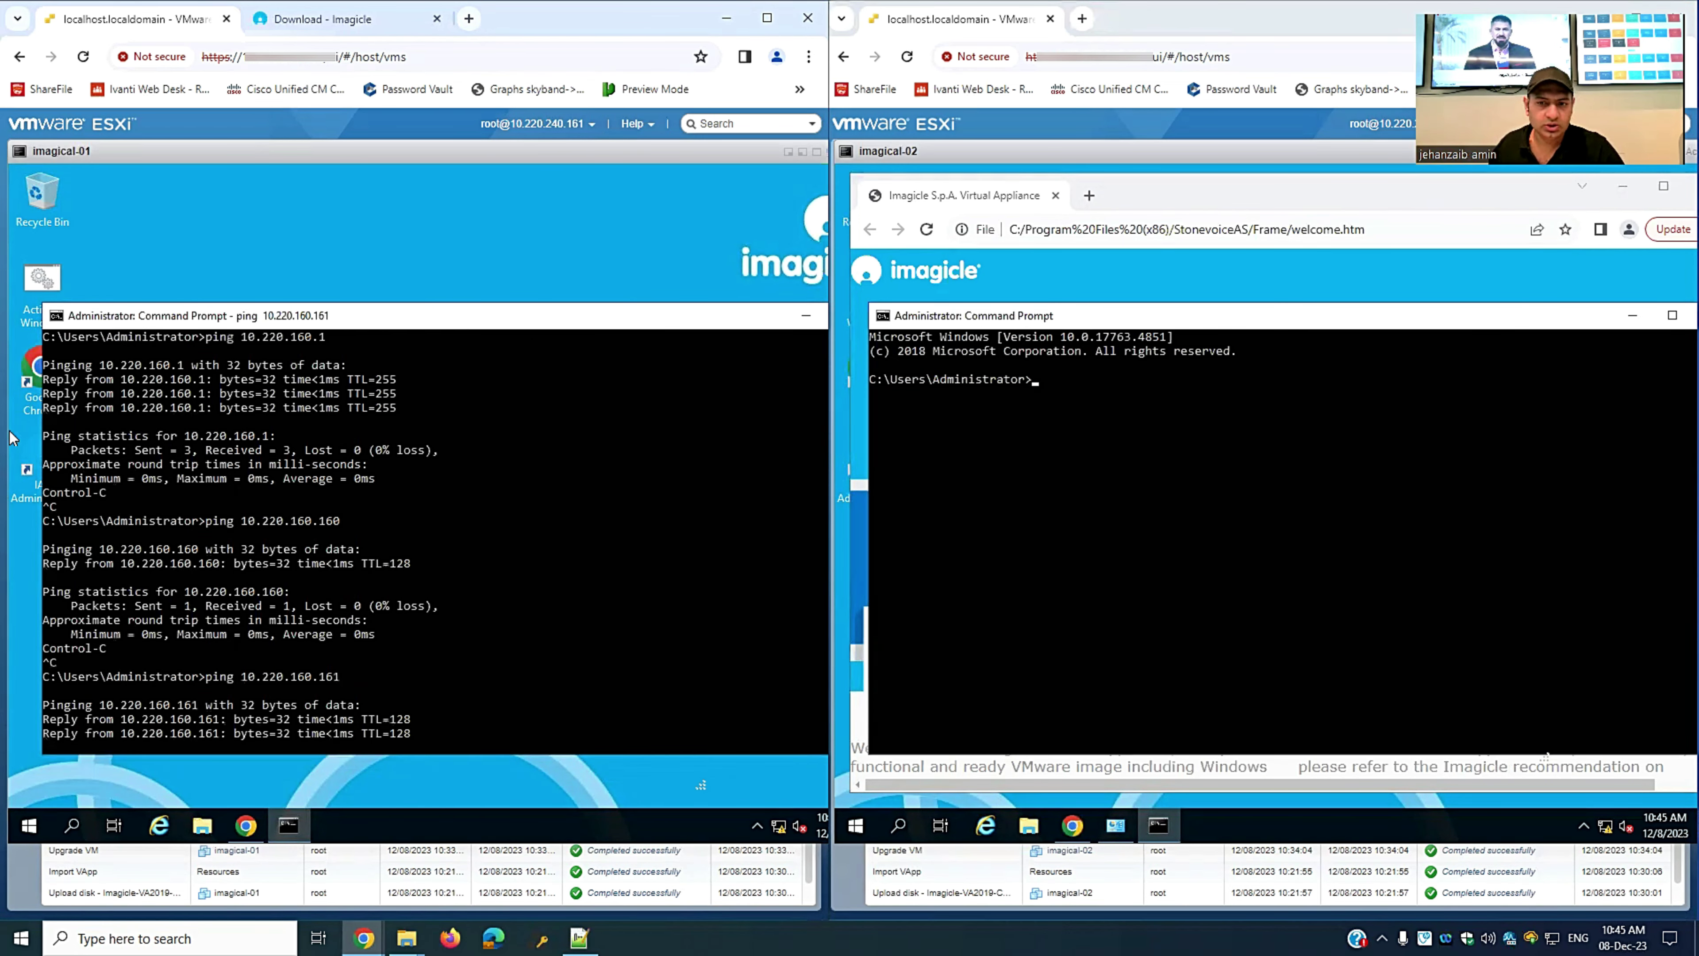
pyautogui.click(1049, 477)
# - On imagical-02, run ipconfig and ping the gateway 10.220.160.1
pyautogui.write('ipconfig')
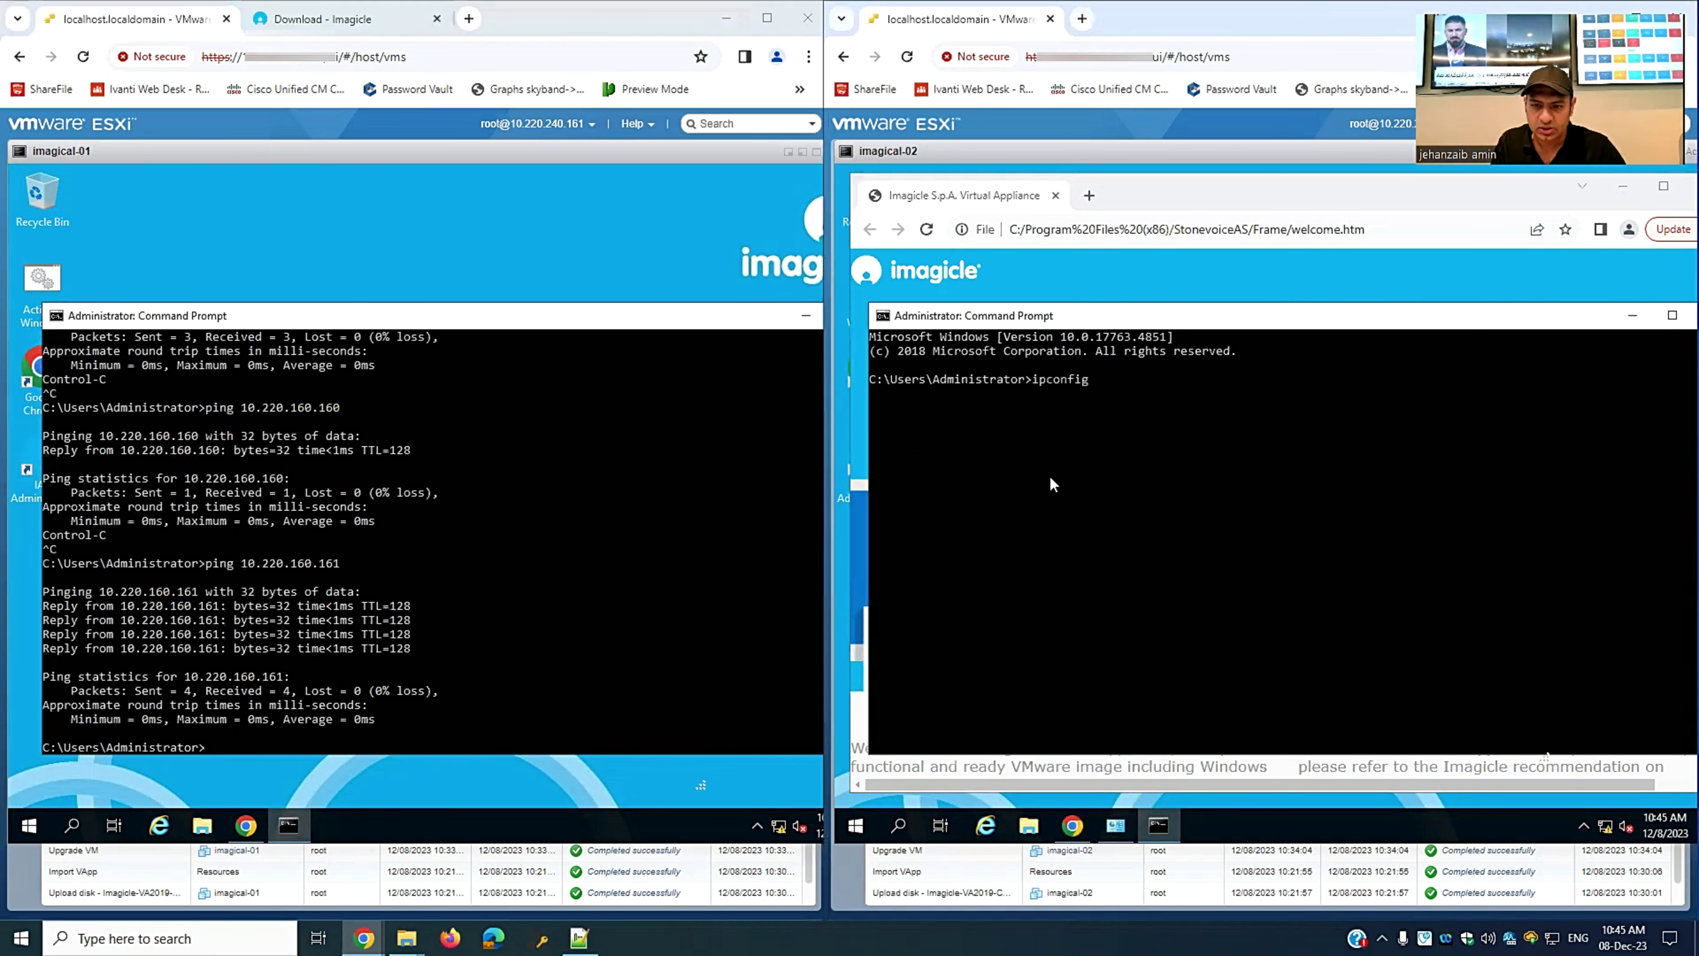
pyautogui.press('Return')
pyautogui.press('Return')
pyautogui.press('Return')
pyautogui.write('pi')
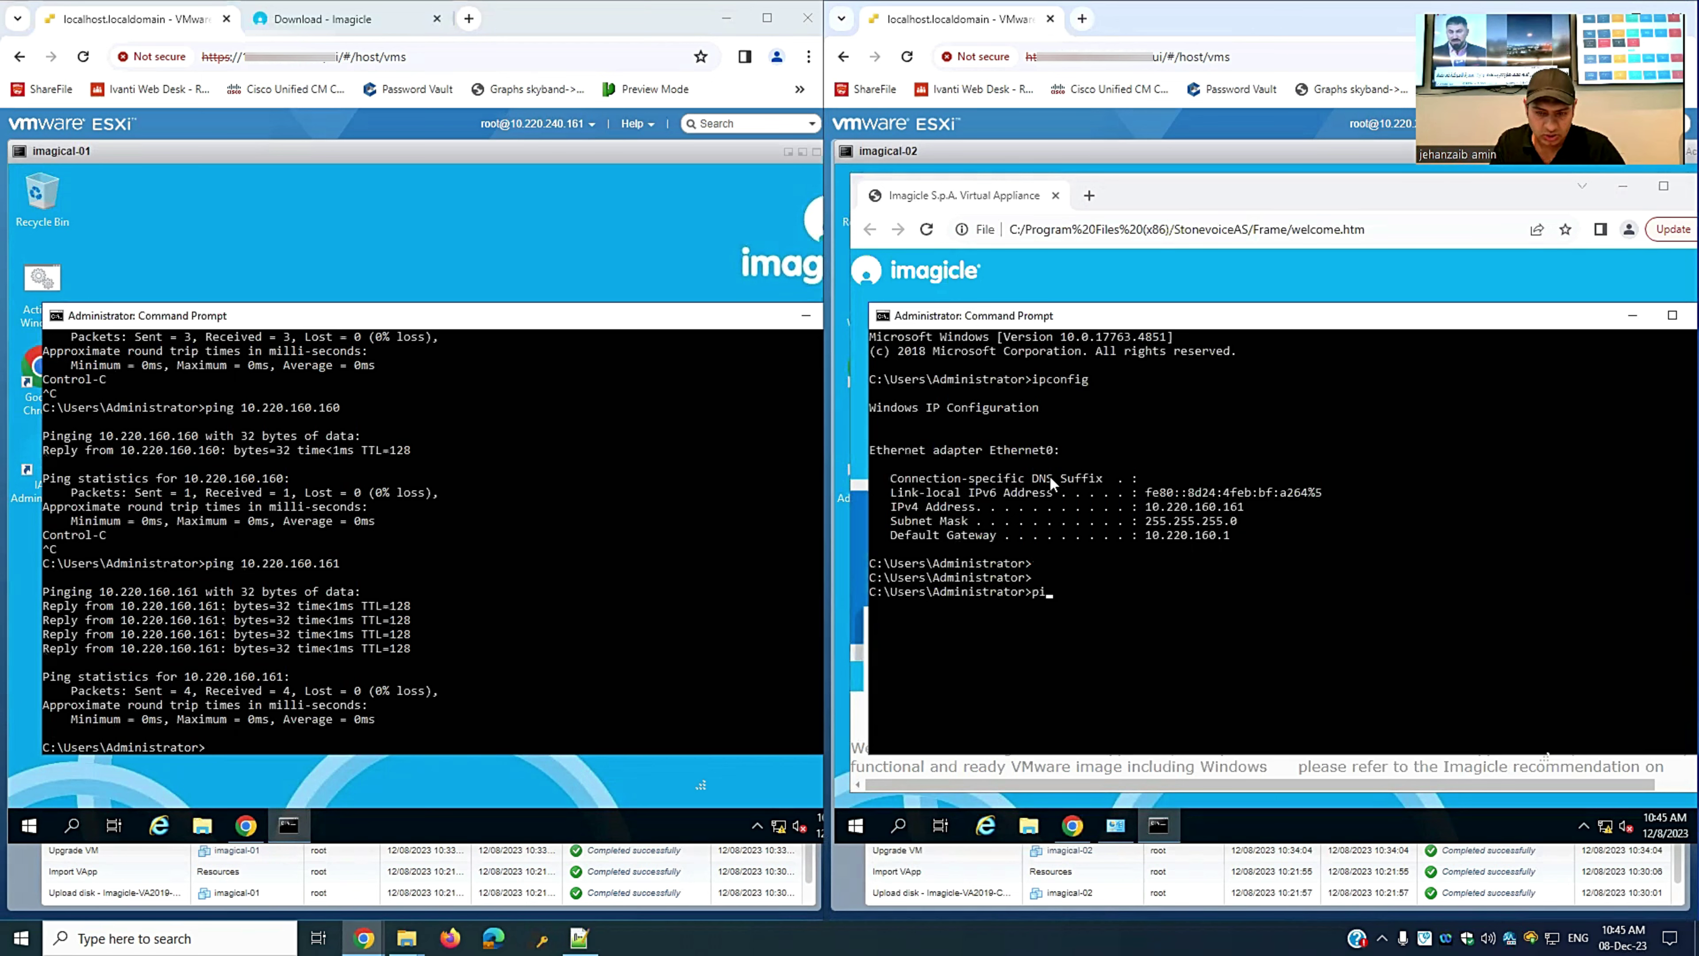
pyautogui.write('ng 10.220.160.1')
pyautogui.press('Return')
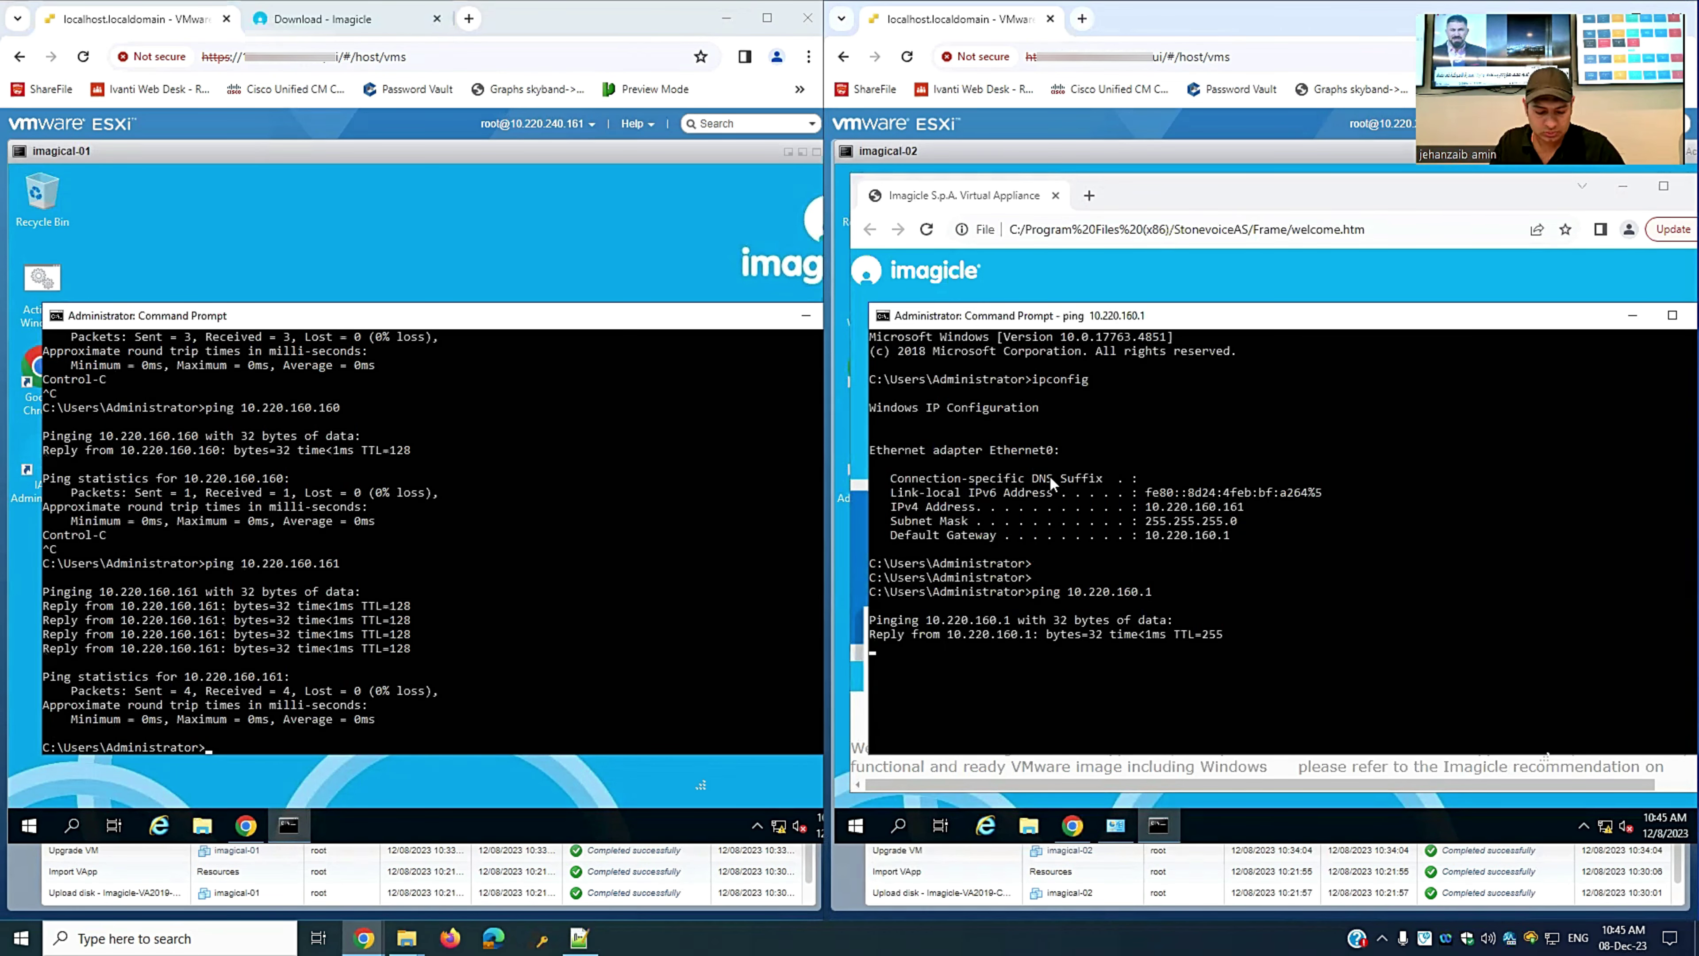
pyautogui.hotkey('ctrl', 'c')
# - Ping imagical-01 at 10.220.160.160 and imagical-02's own 10.220.160.161 from imagical-02
pyautogui.press('Up')
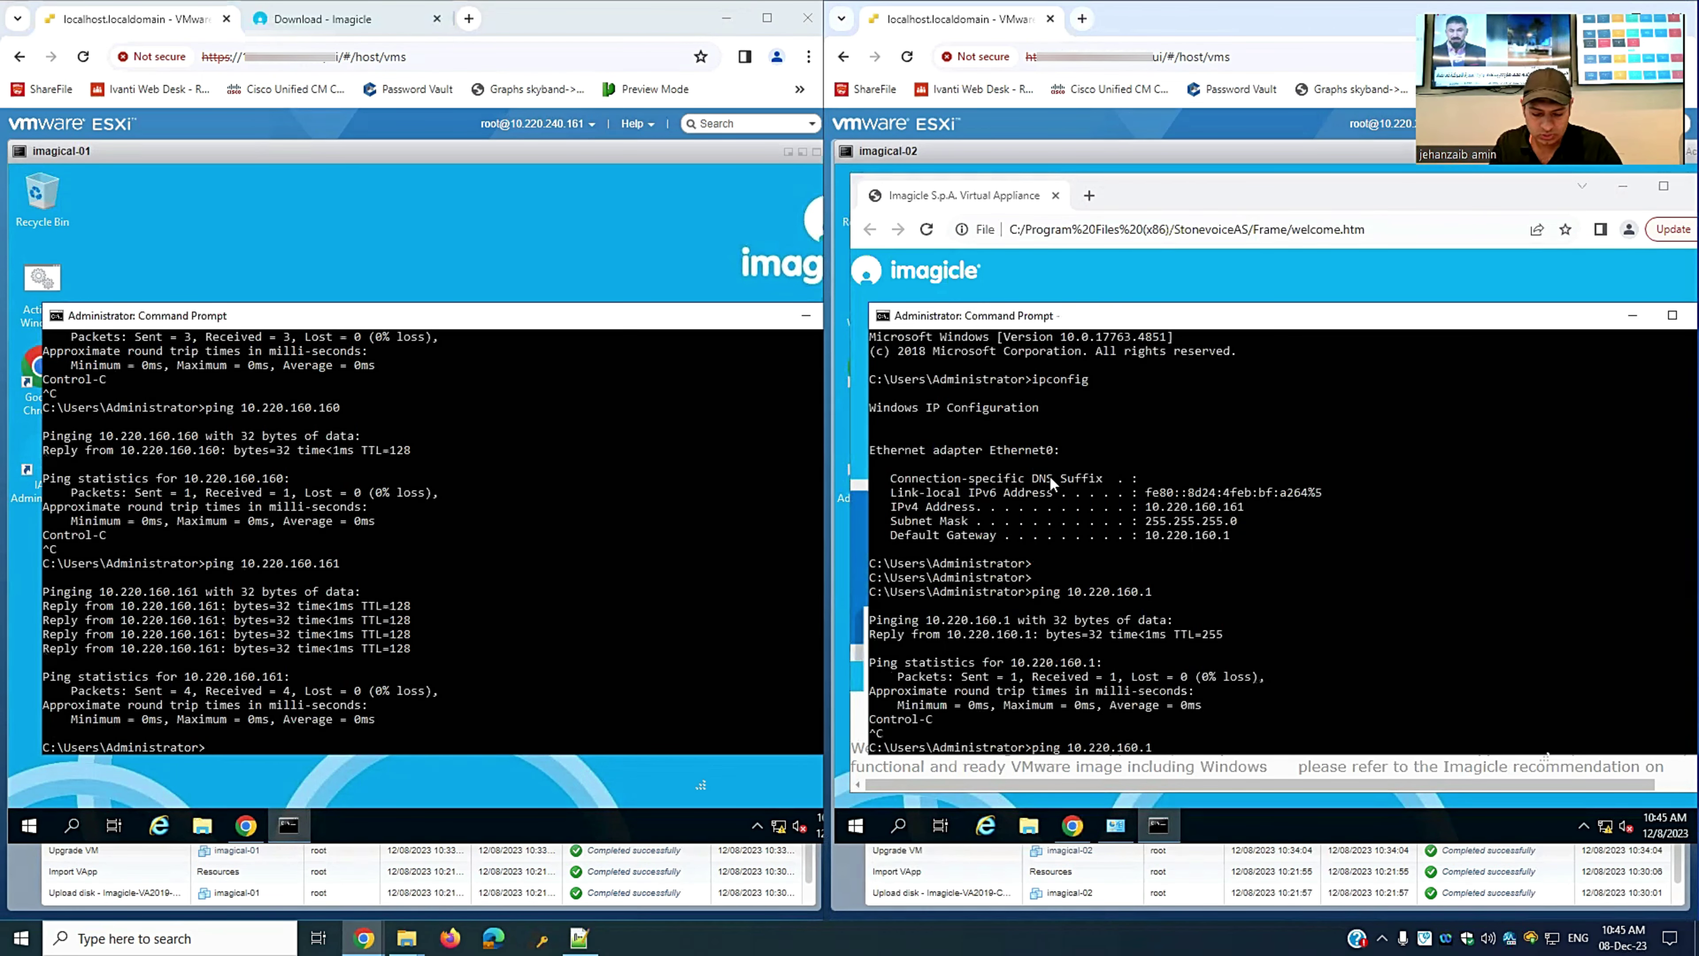
pyautogui.write('60')
pyautogui.press('Return')
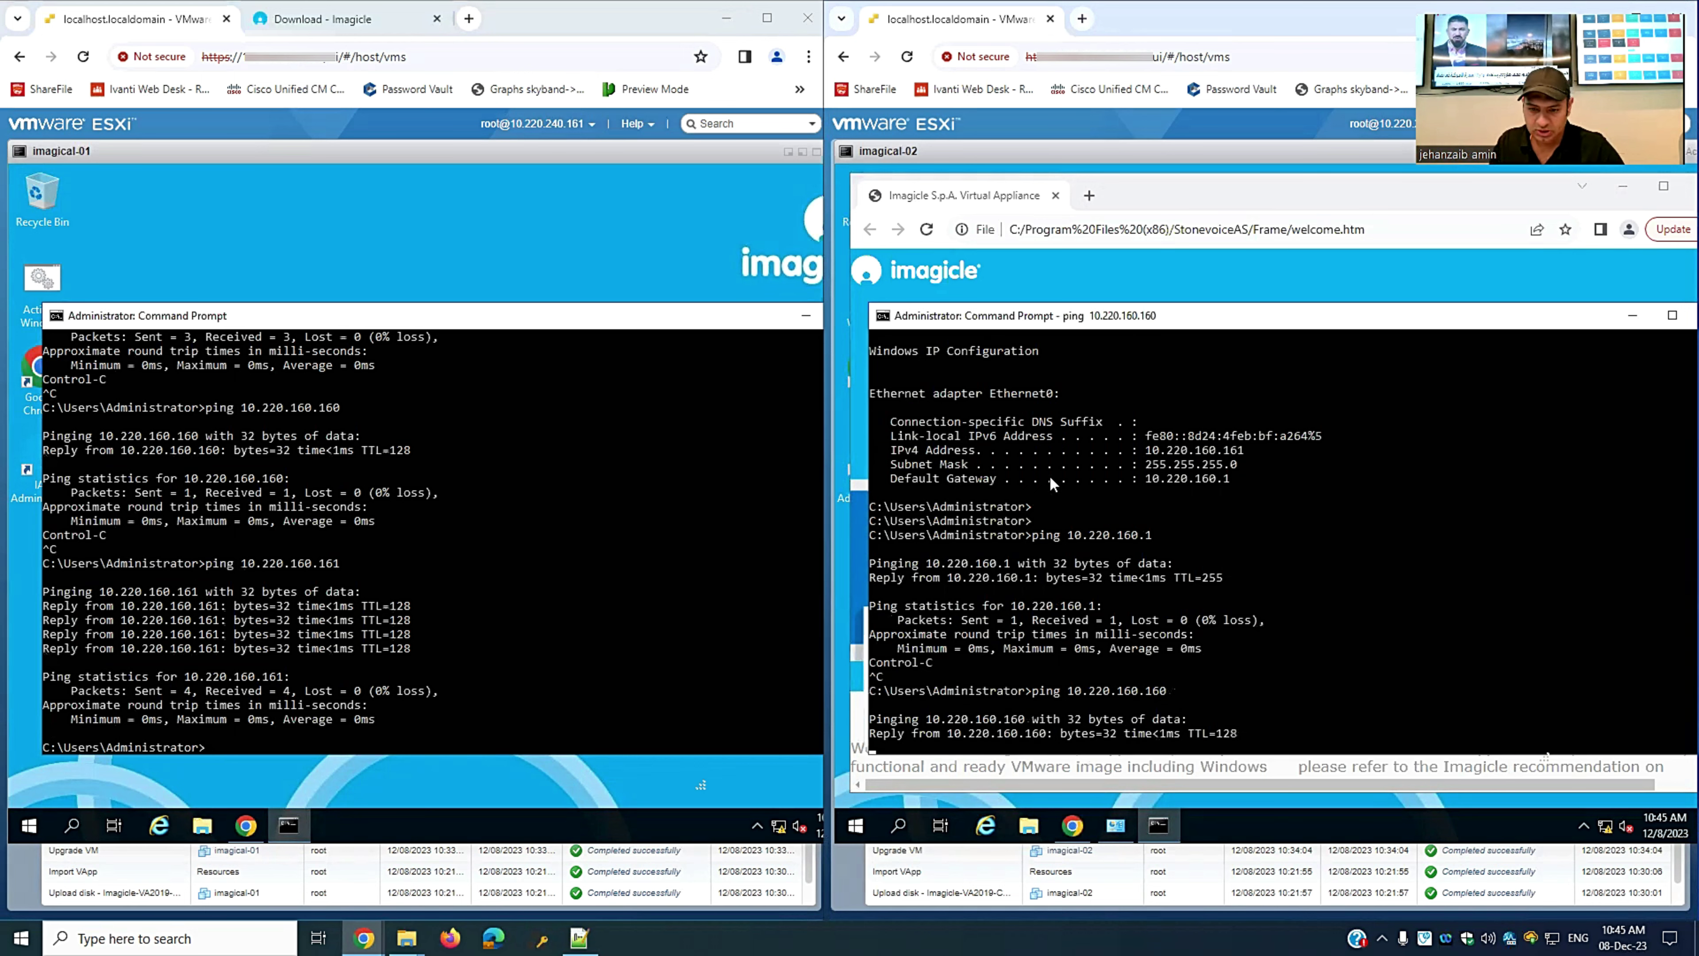
pyautogui.hotkey('ctrl', 'c')
pyautogui.press('Return')
pyautogui.press('Up')
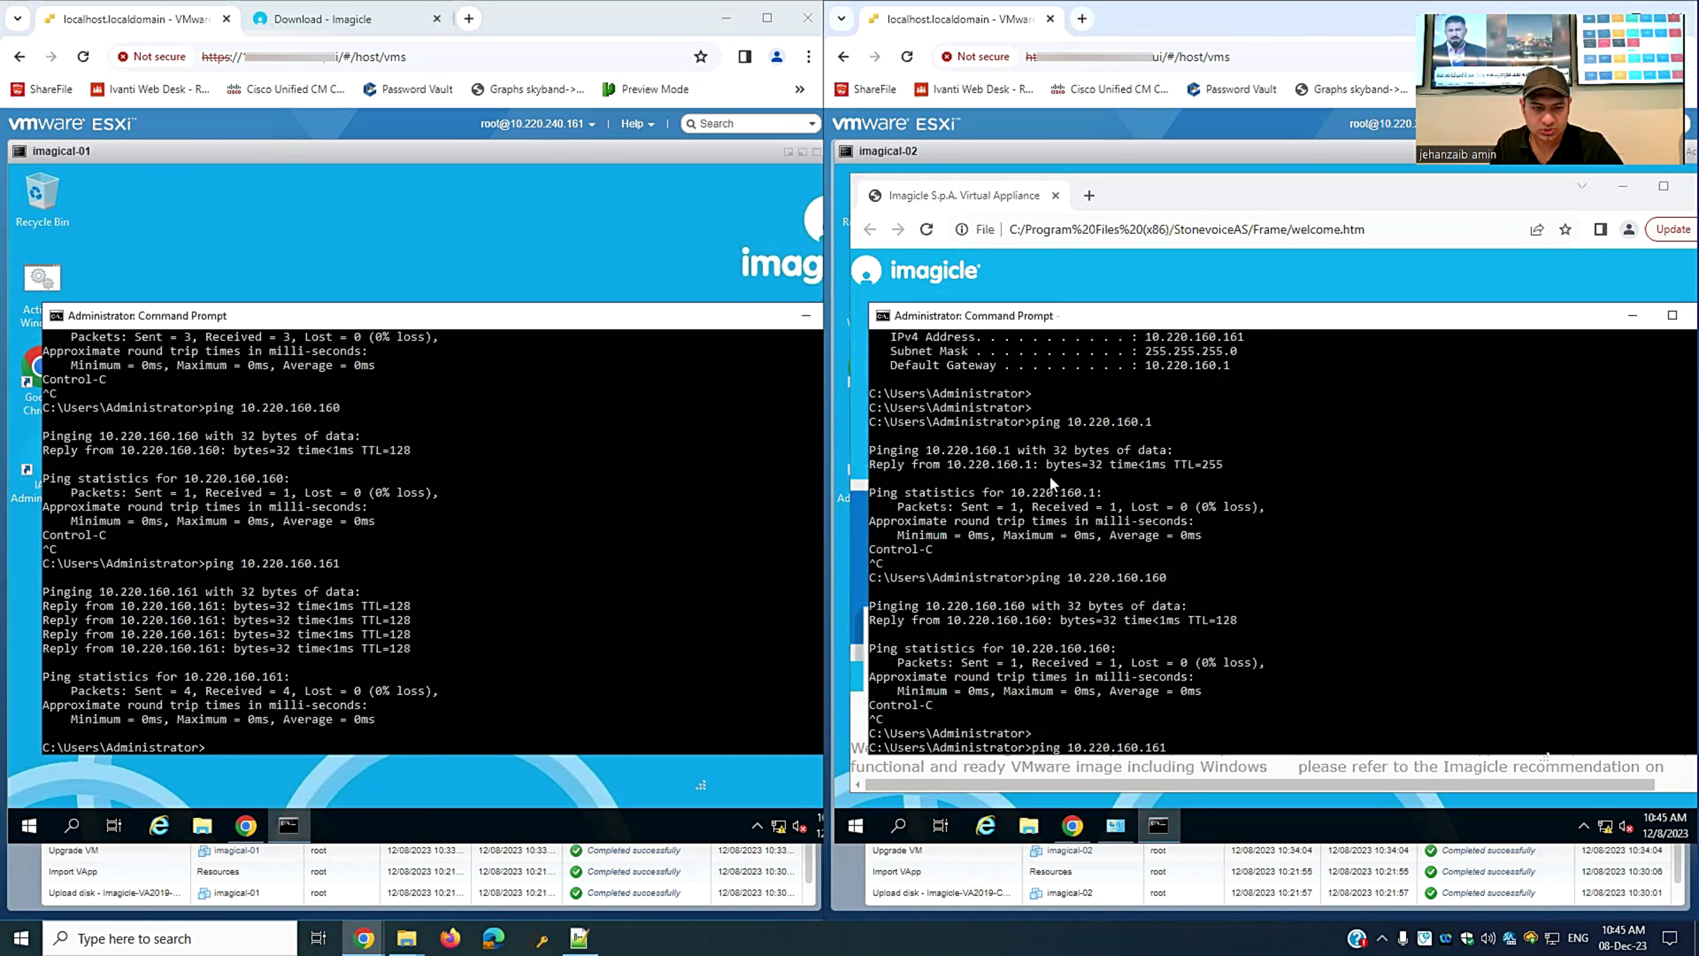
pyautogui.press('Return')
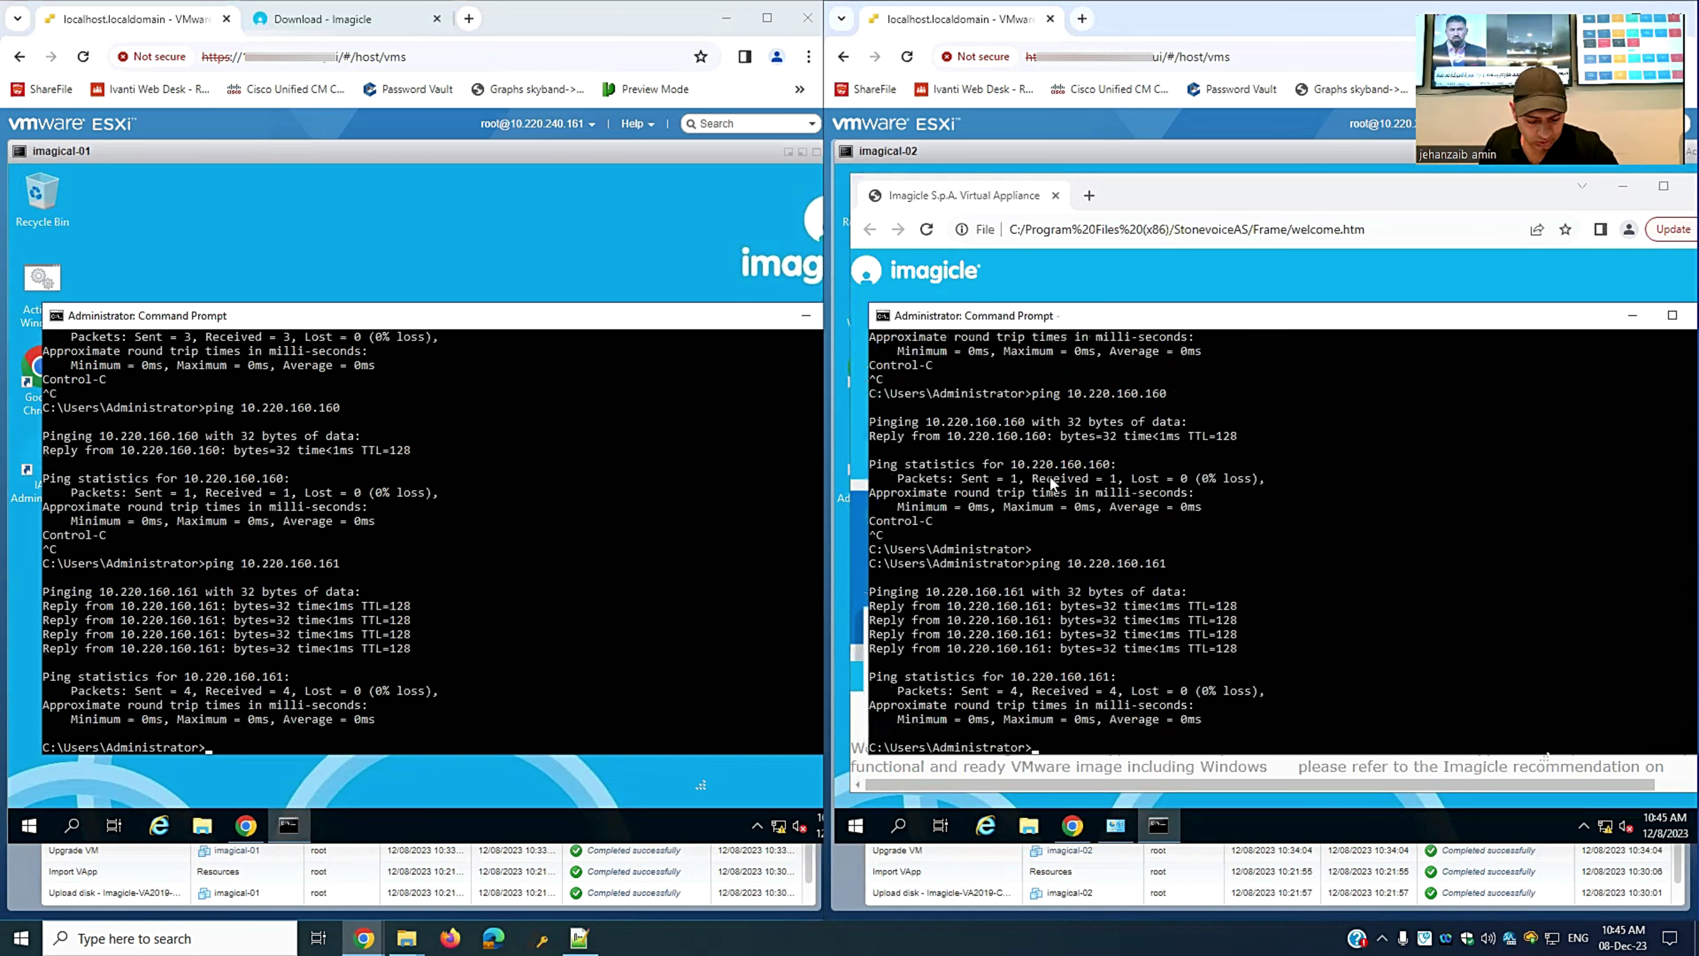
pyautogui.press('Return')
pyautogui.press('Return')
pyautogui.press('Return')
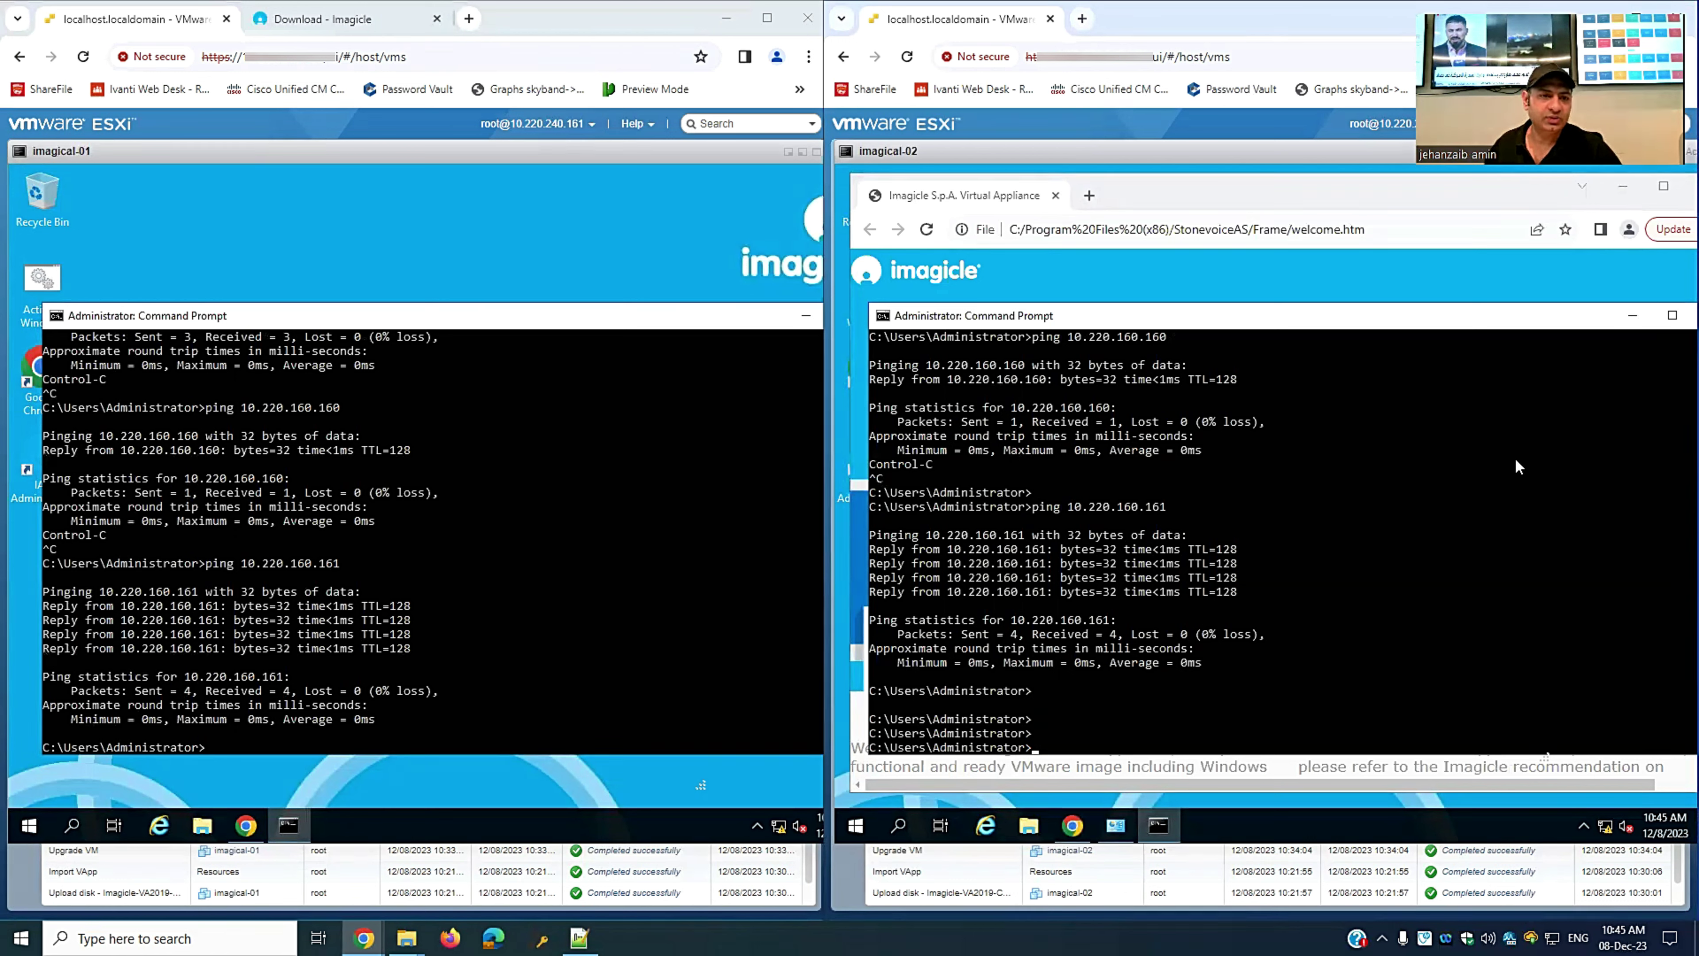
pyautogui.click(414, 20)
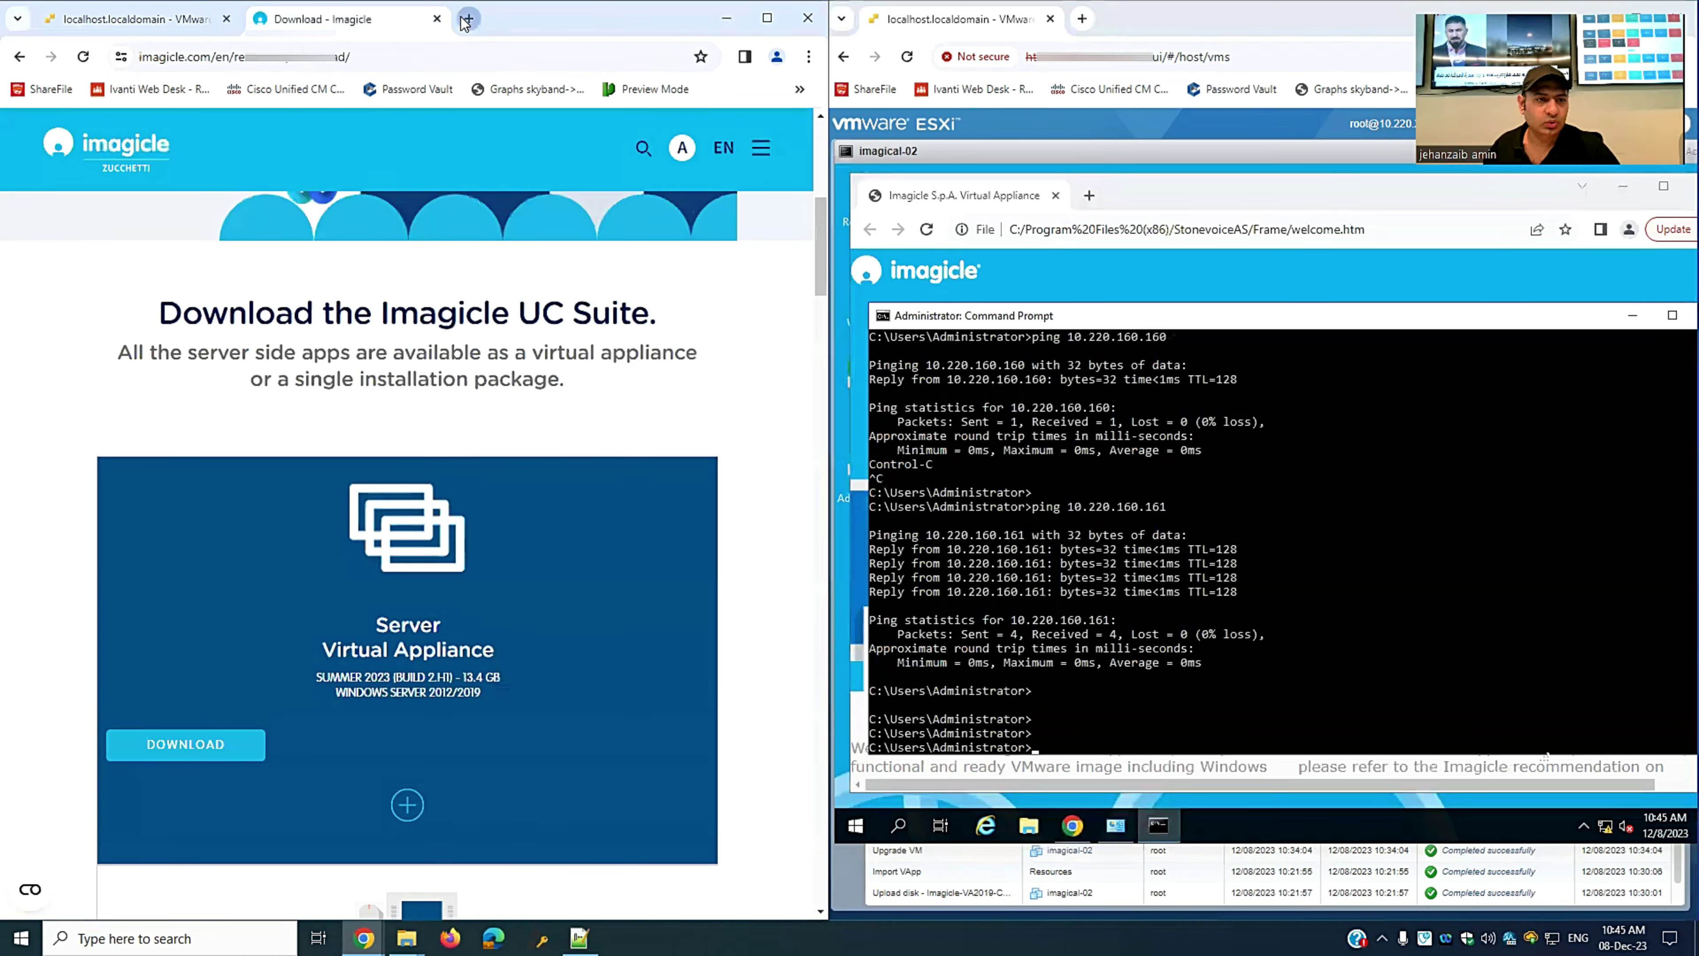
# - Open the 10.220.160.160 and 10.220.160.161 portals in new tabs, proceeding past the certificate warning
pyautogui.click(466, 19)
pyautogui.write('10.220.160.160')
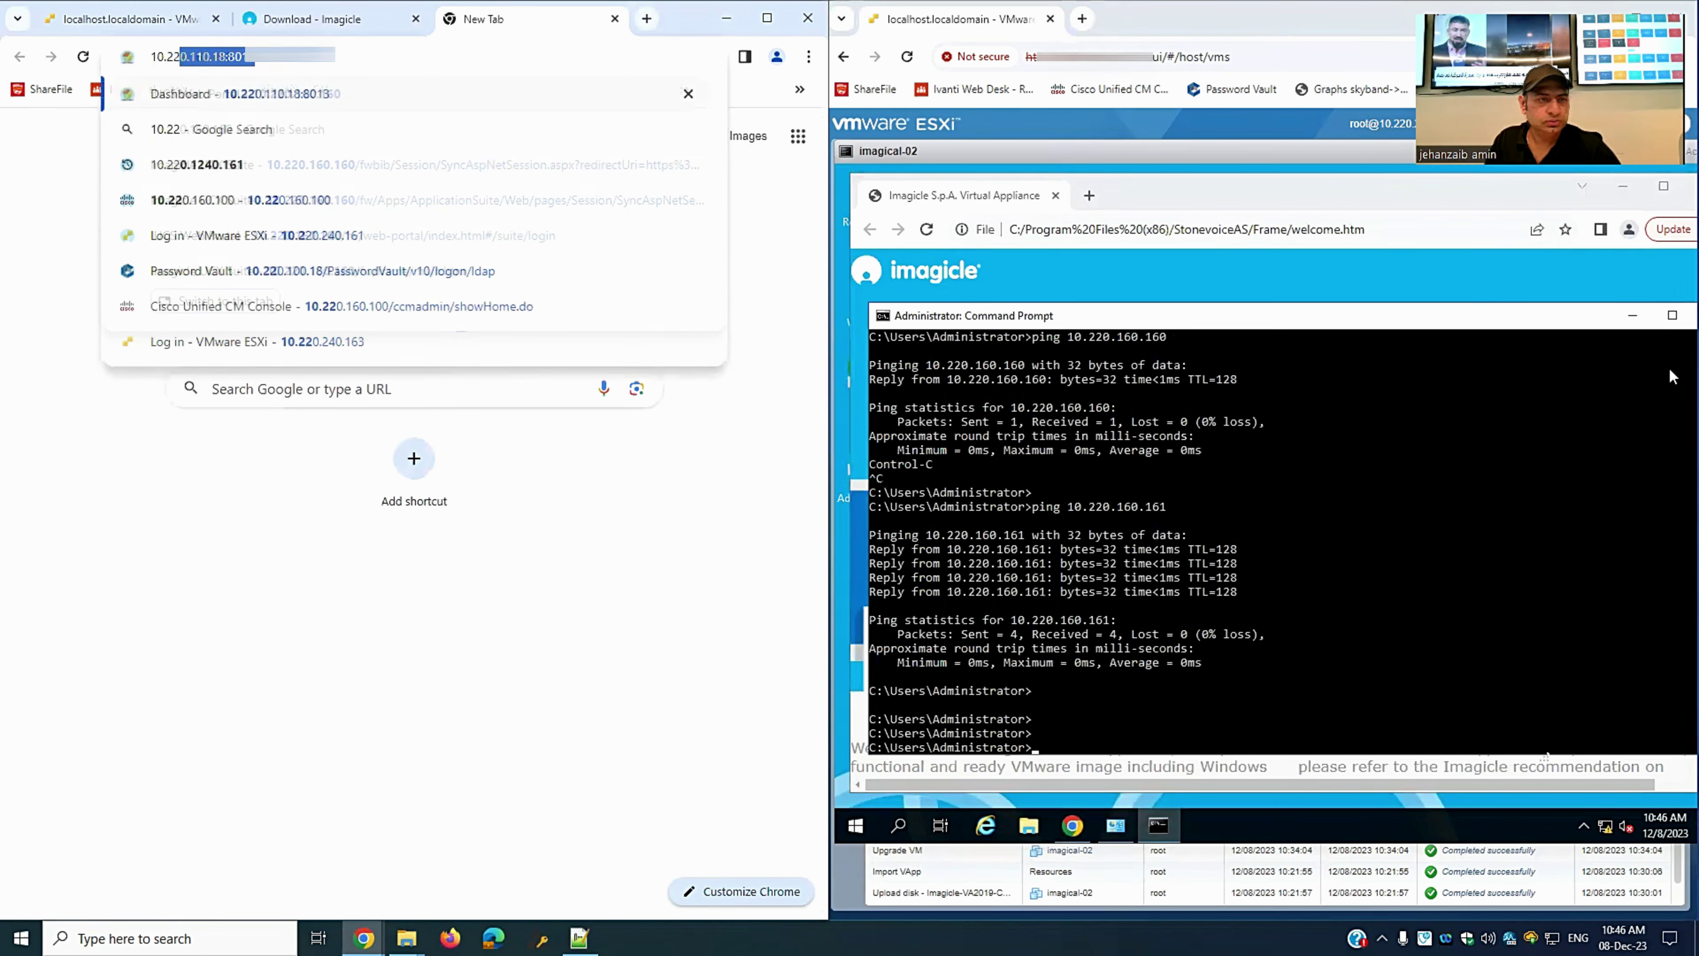
pyautogui.press('Return')
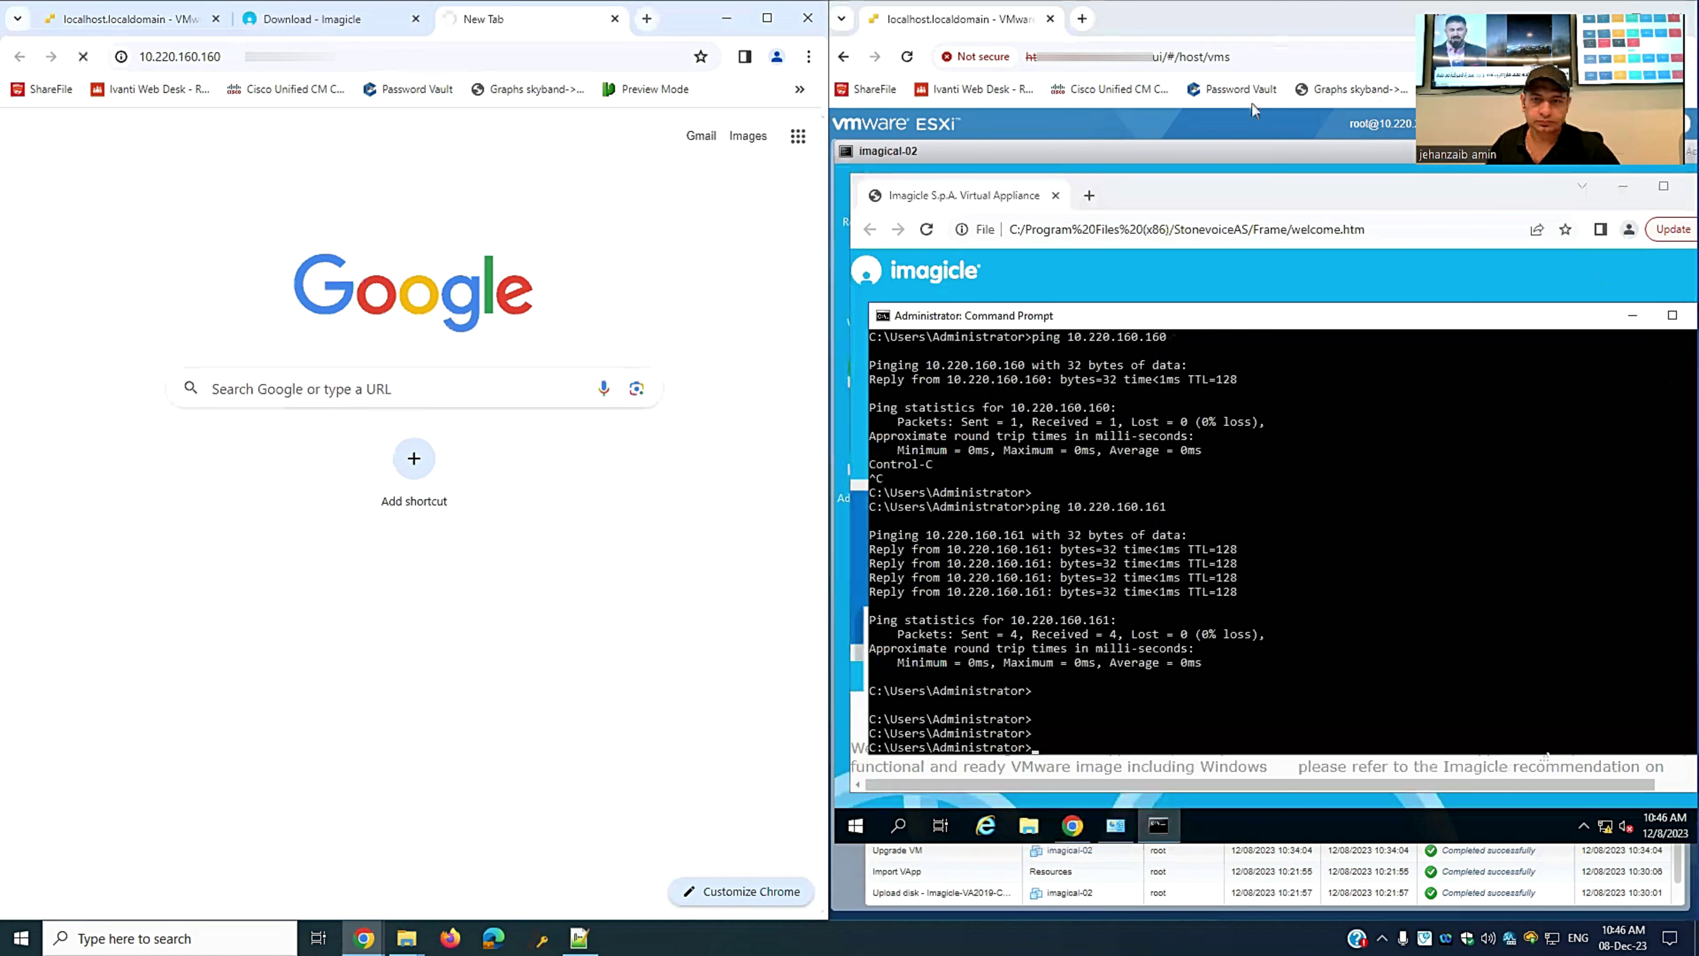
pyautogui.click(1082, 19)
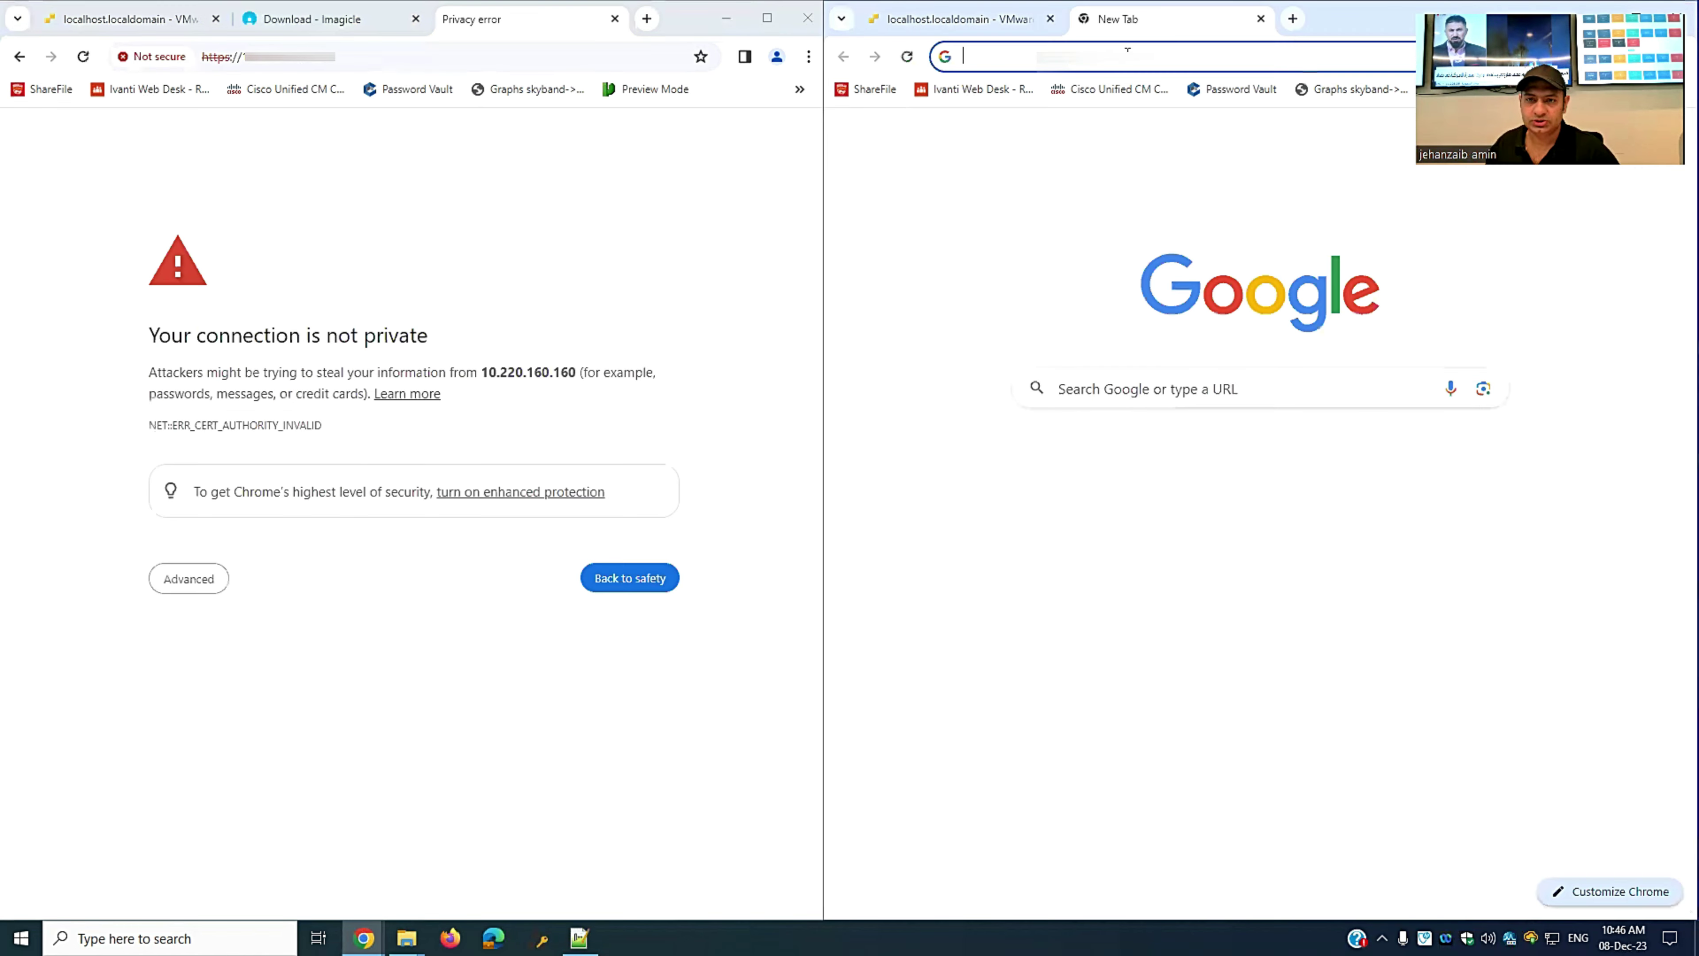
pyautogui.click(1084, 56)
pyautogui.write('10')
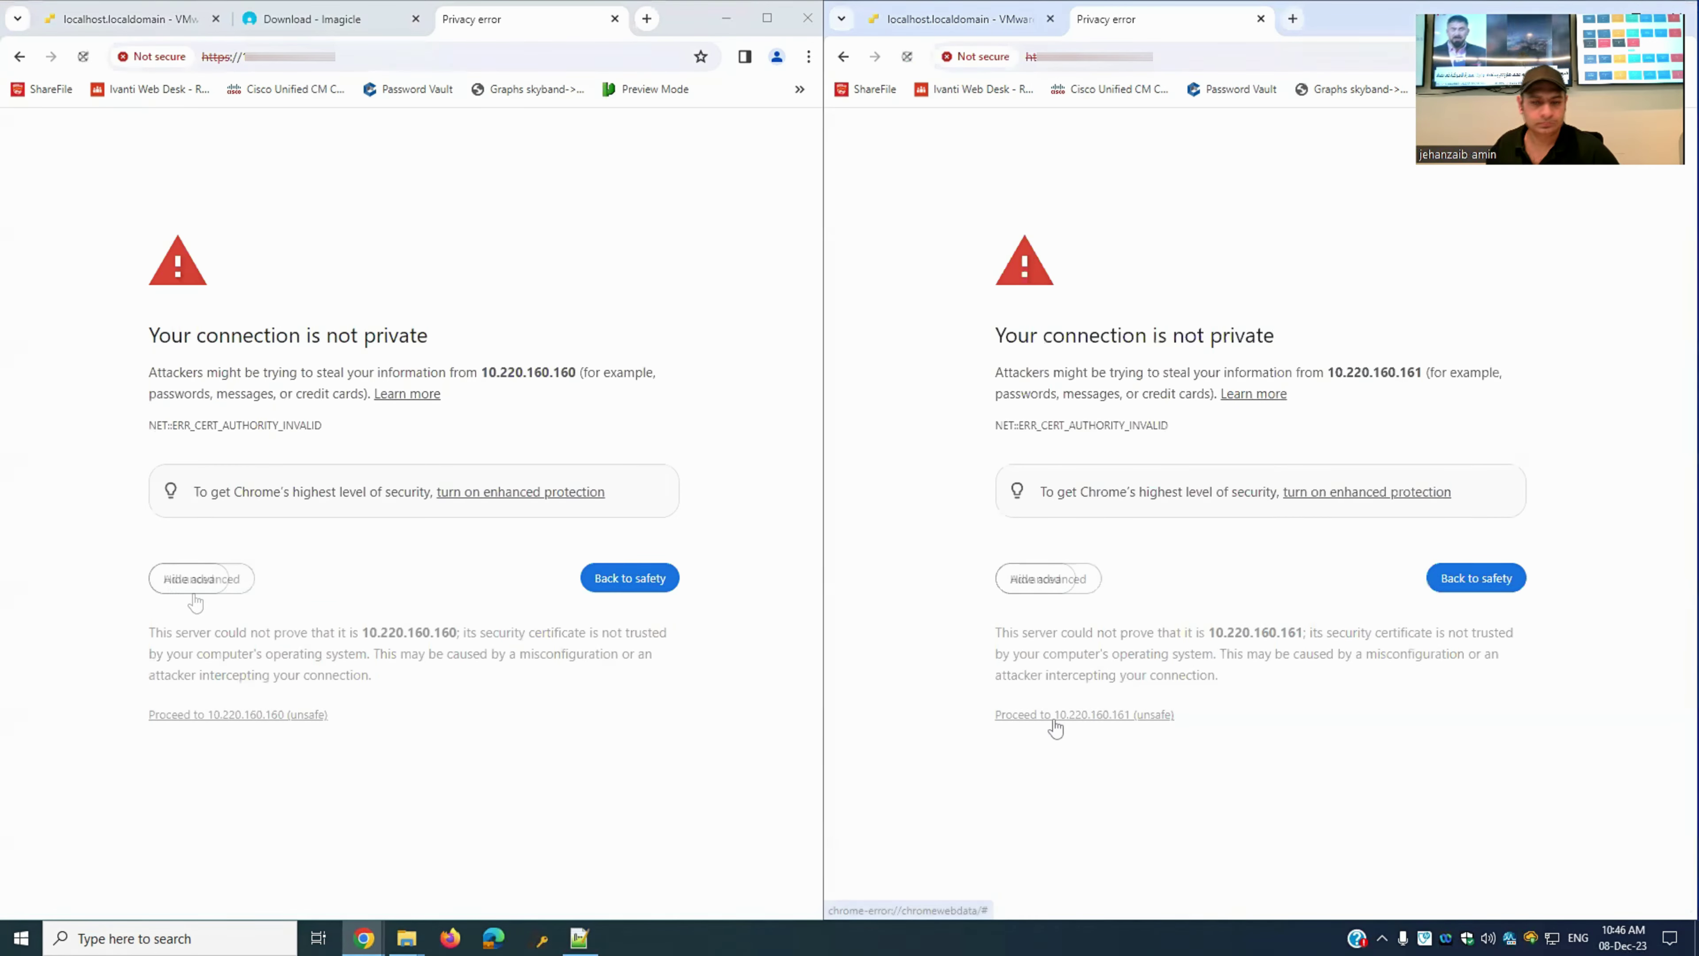
pyautogui.click(1055, 718)
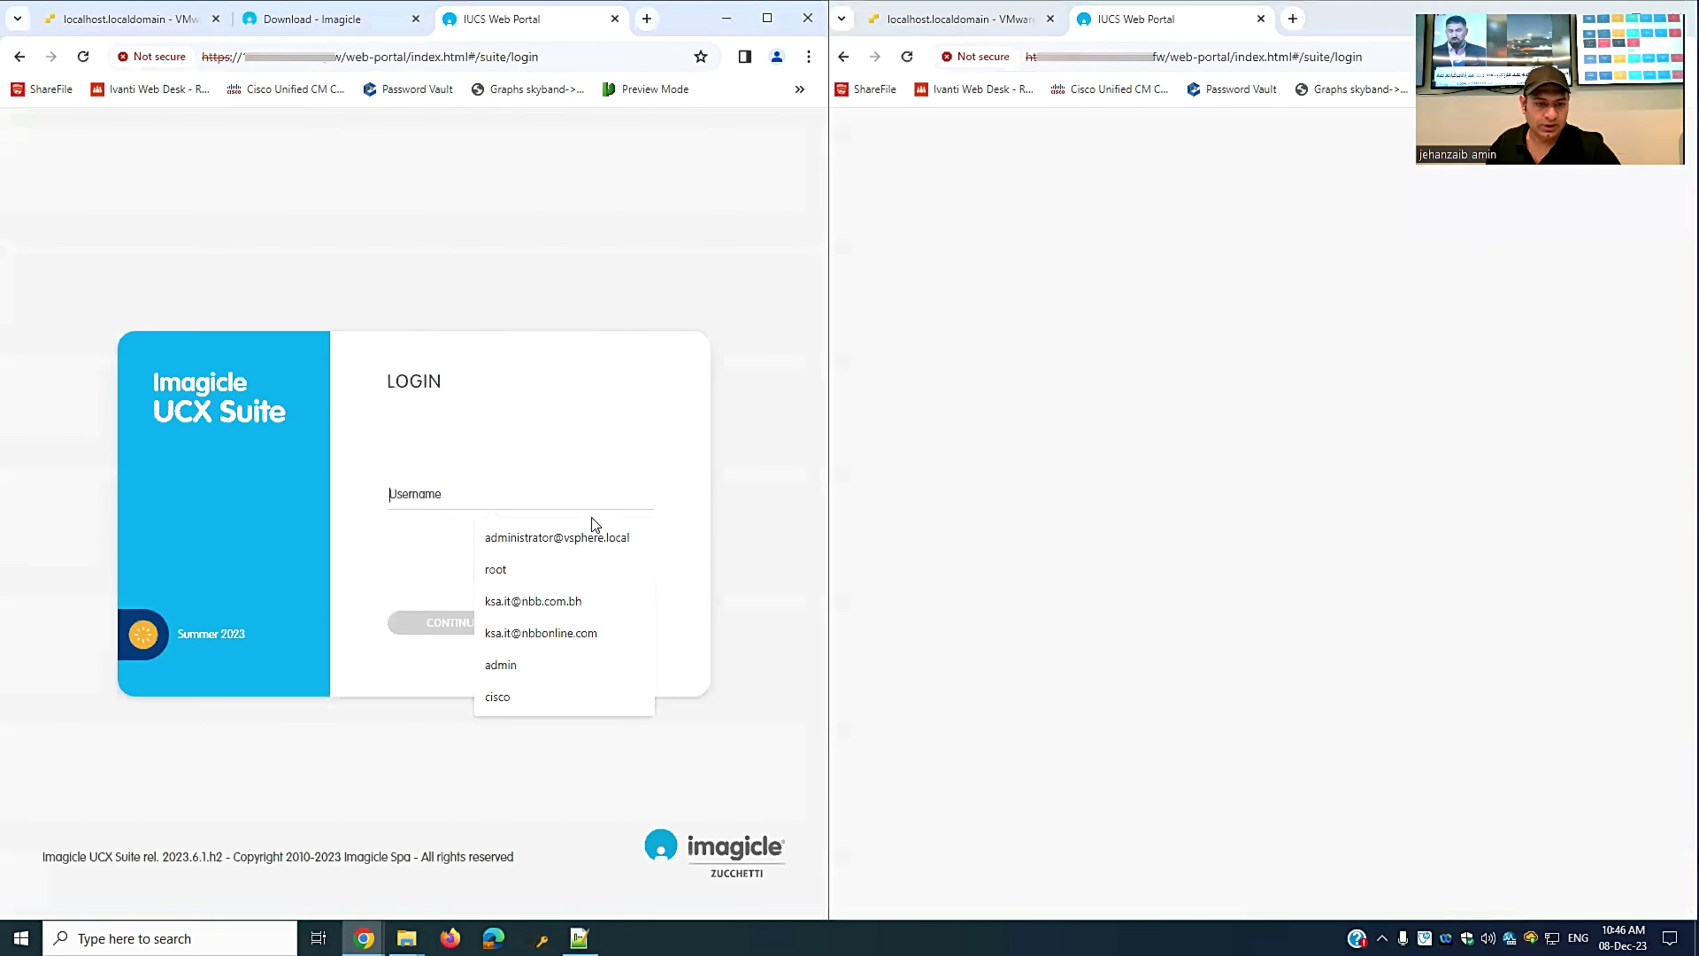
# - Sign in to the 10.220.160.160 portal as admin with the account password
pyautogui.write('admin')
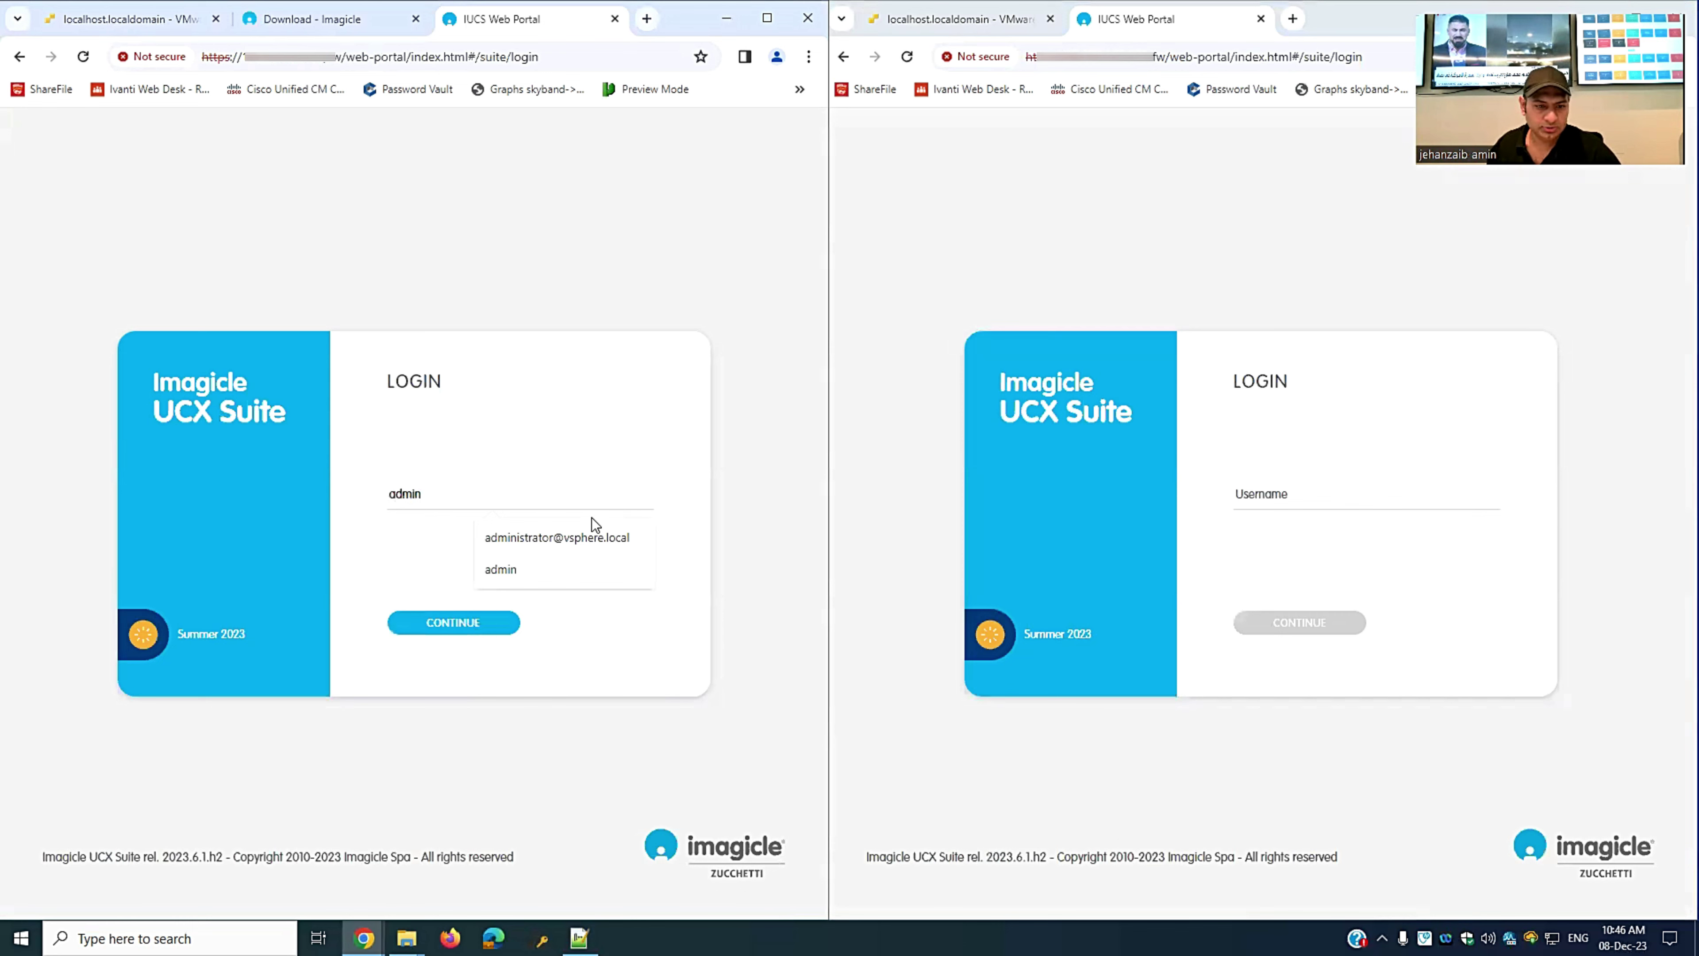
pyautogui.click(448, 623)
pyautogui.click(510, 556)
pyautogui.write('admin')
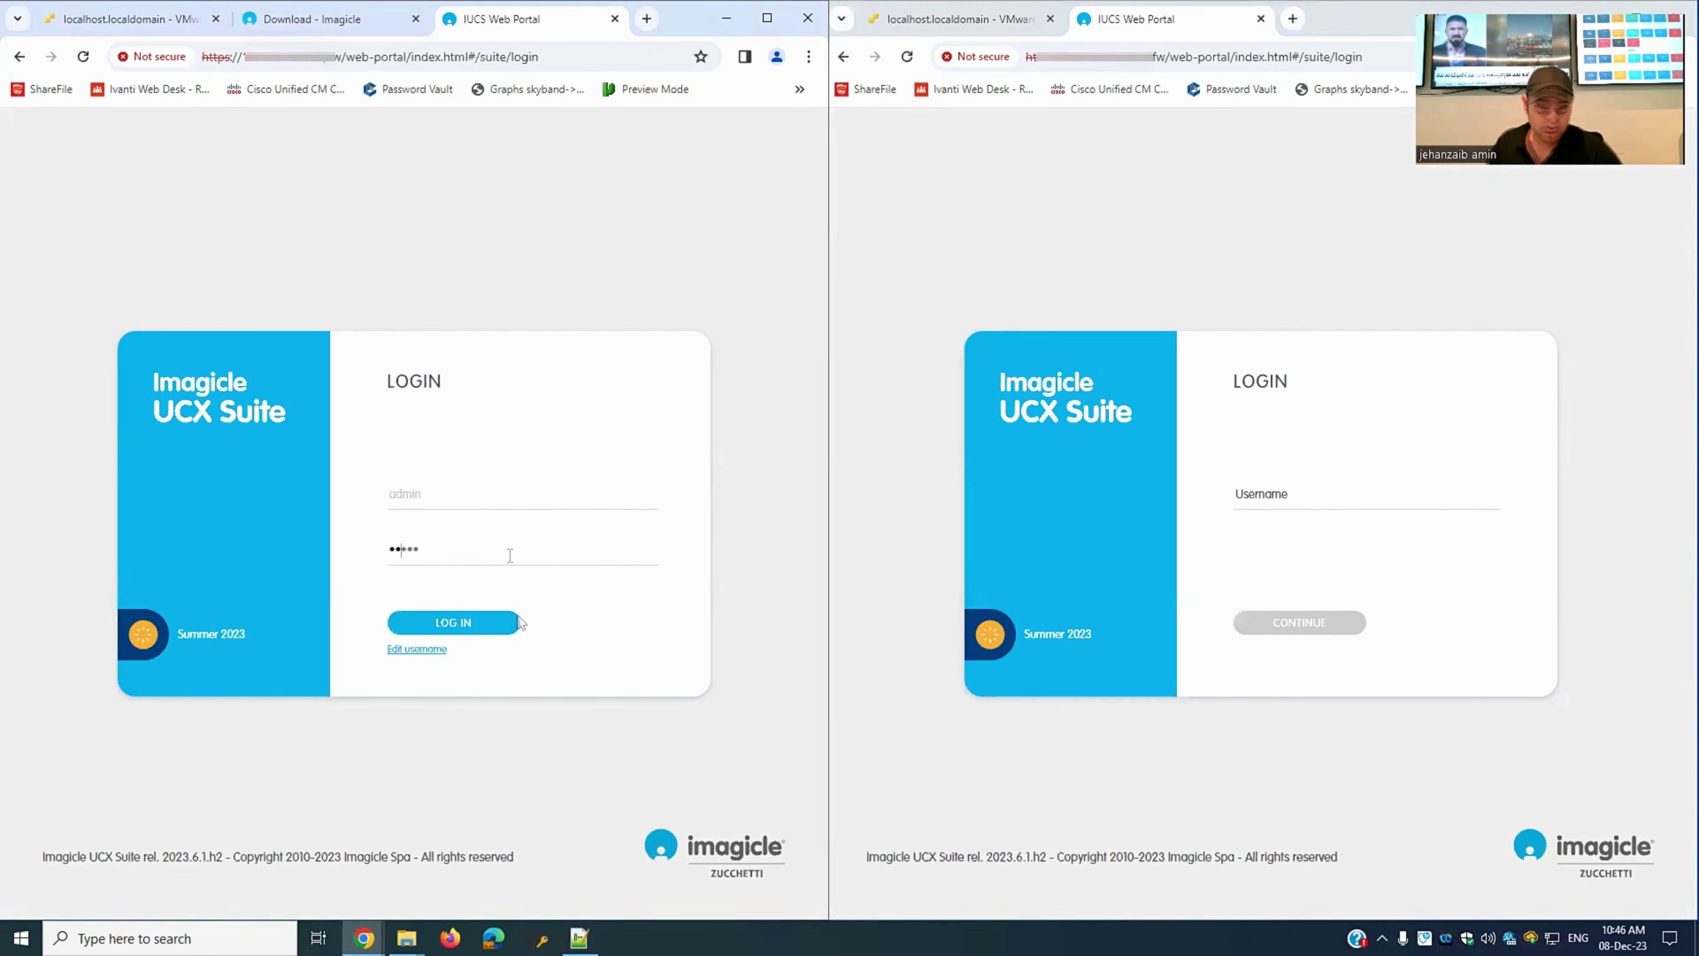
pyautogui.press('Return')
# - Submit the admin username and password on the 10.220.160.161 portal login
pyautogui.click(1296, 484)
pyautogui.write('admin')
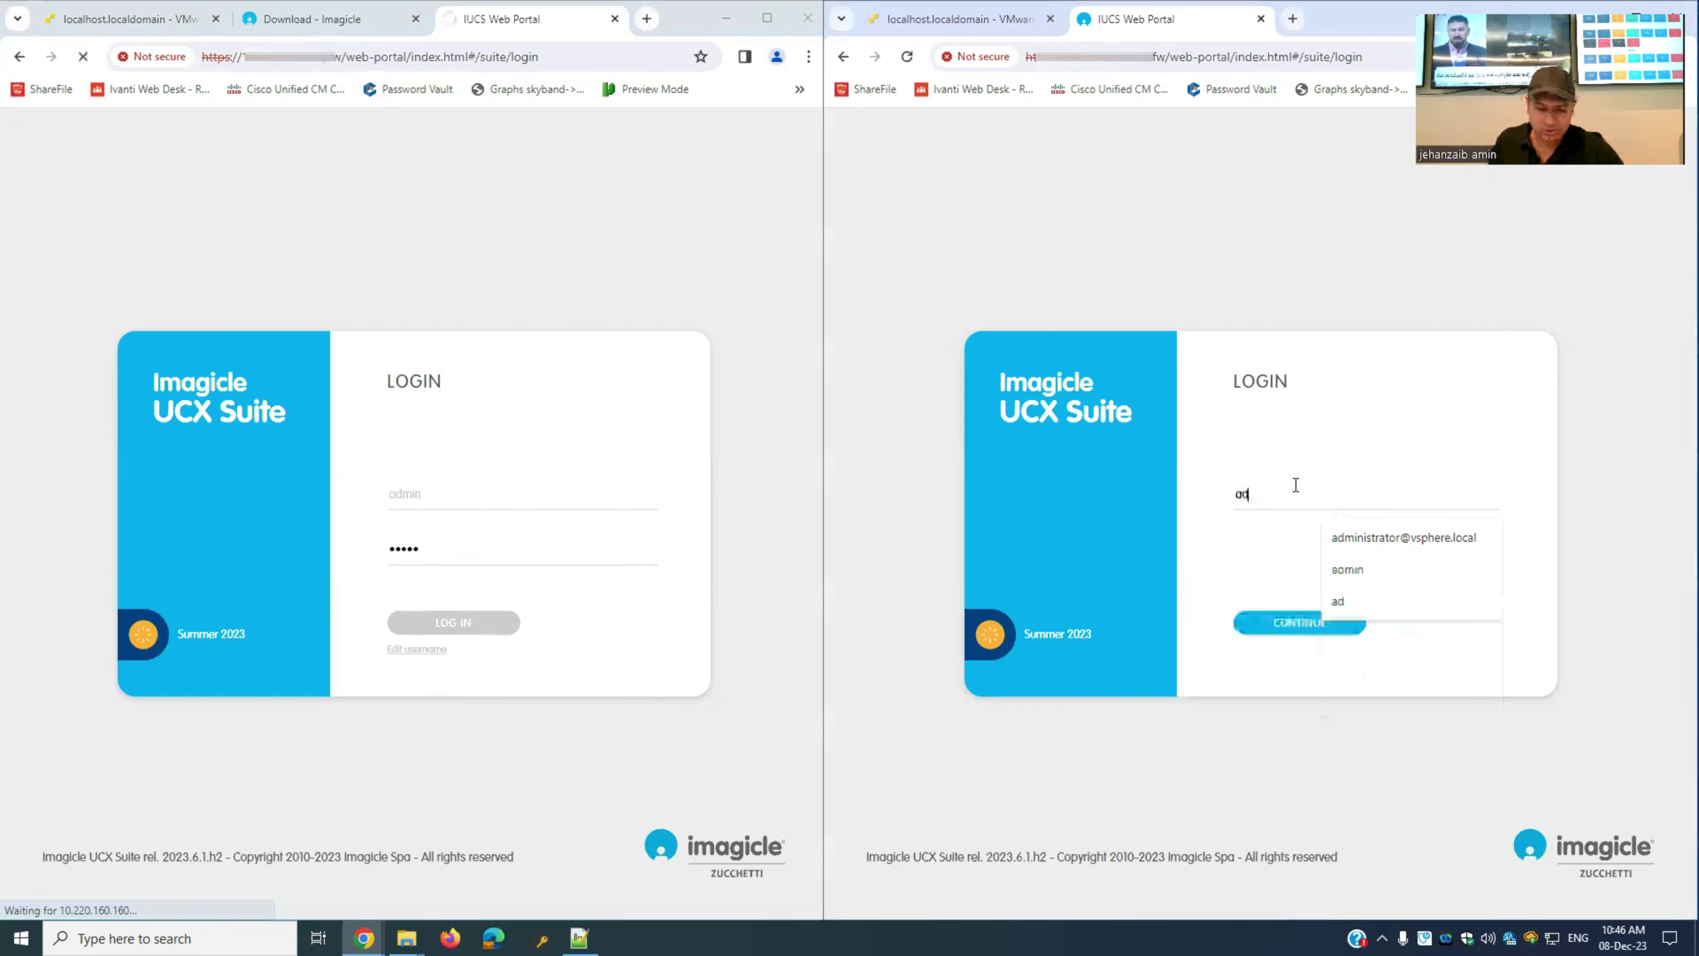
pyautogui.press('Return')
pyautogui.write('admin')
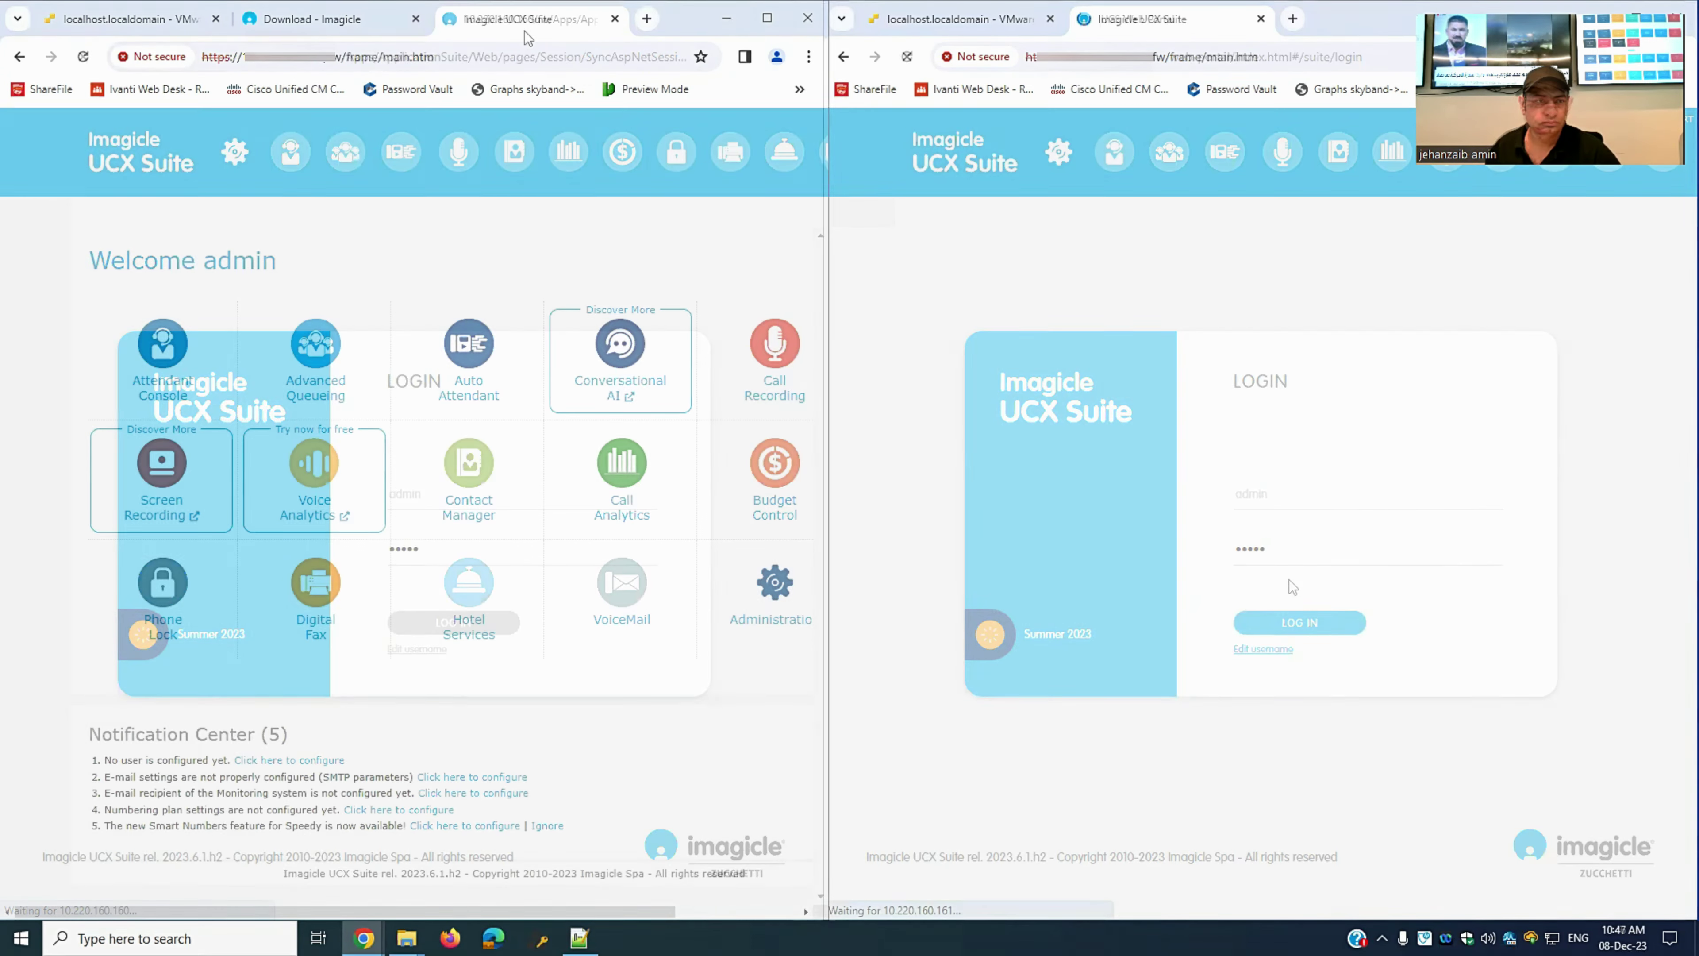
pyautogui.press('Return')
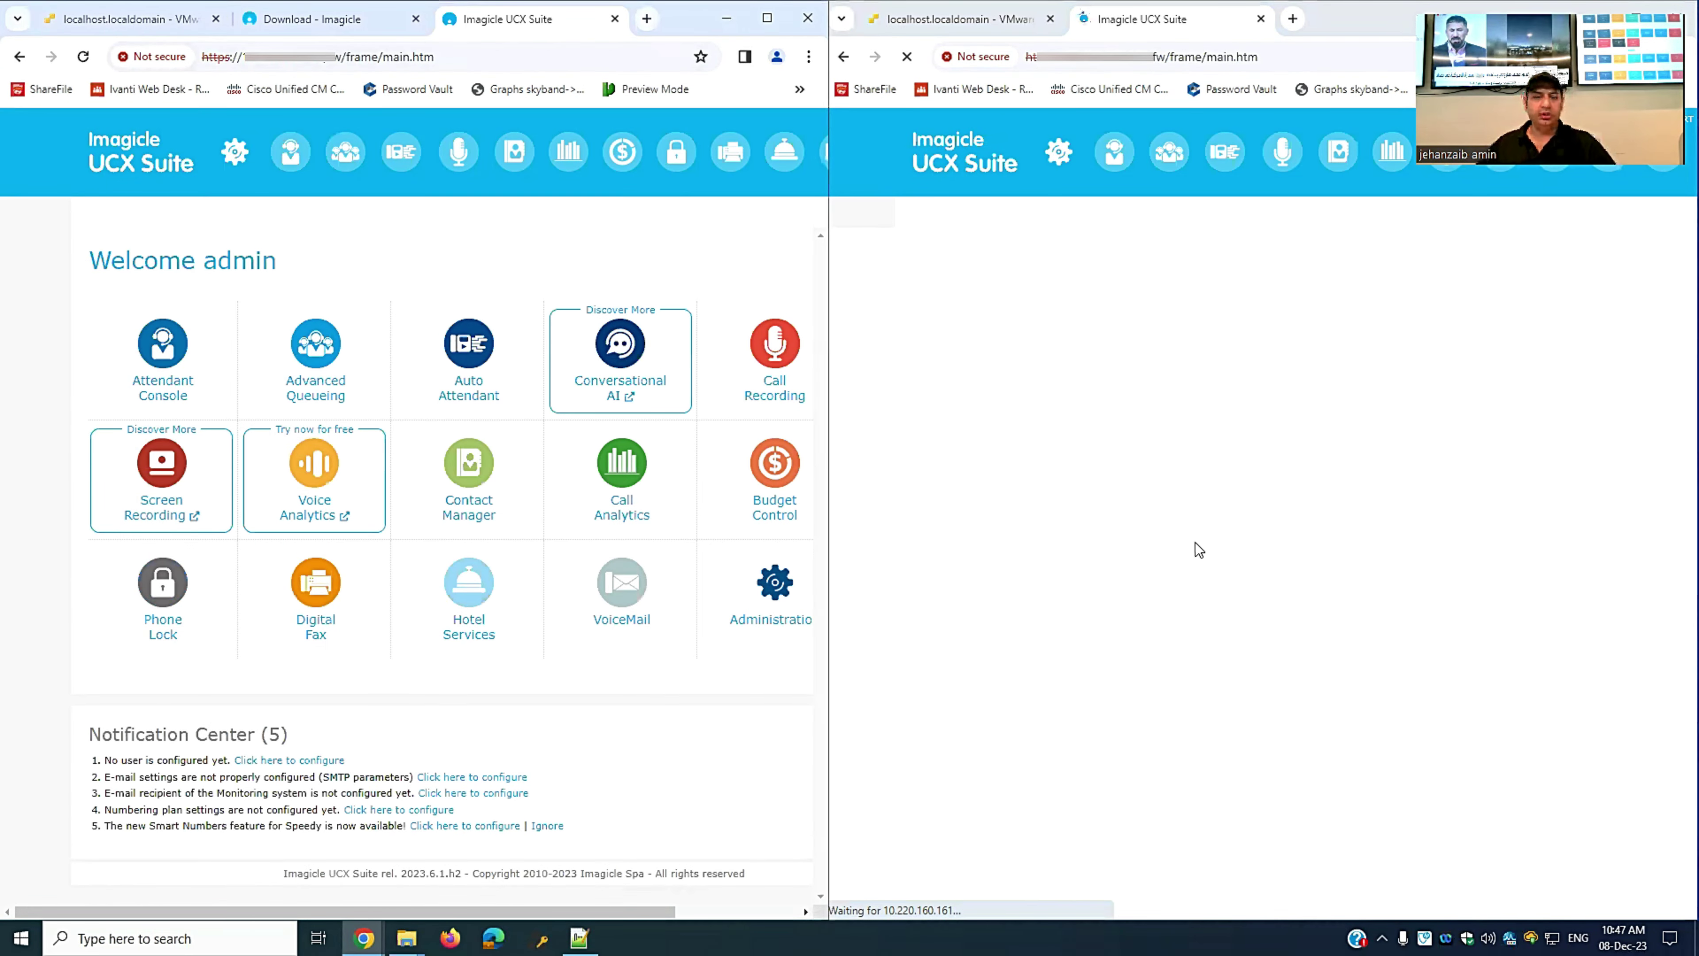